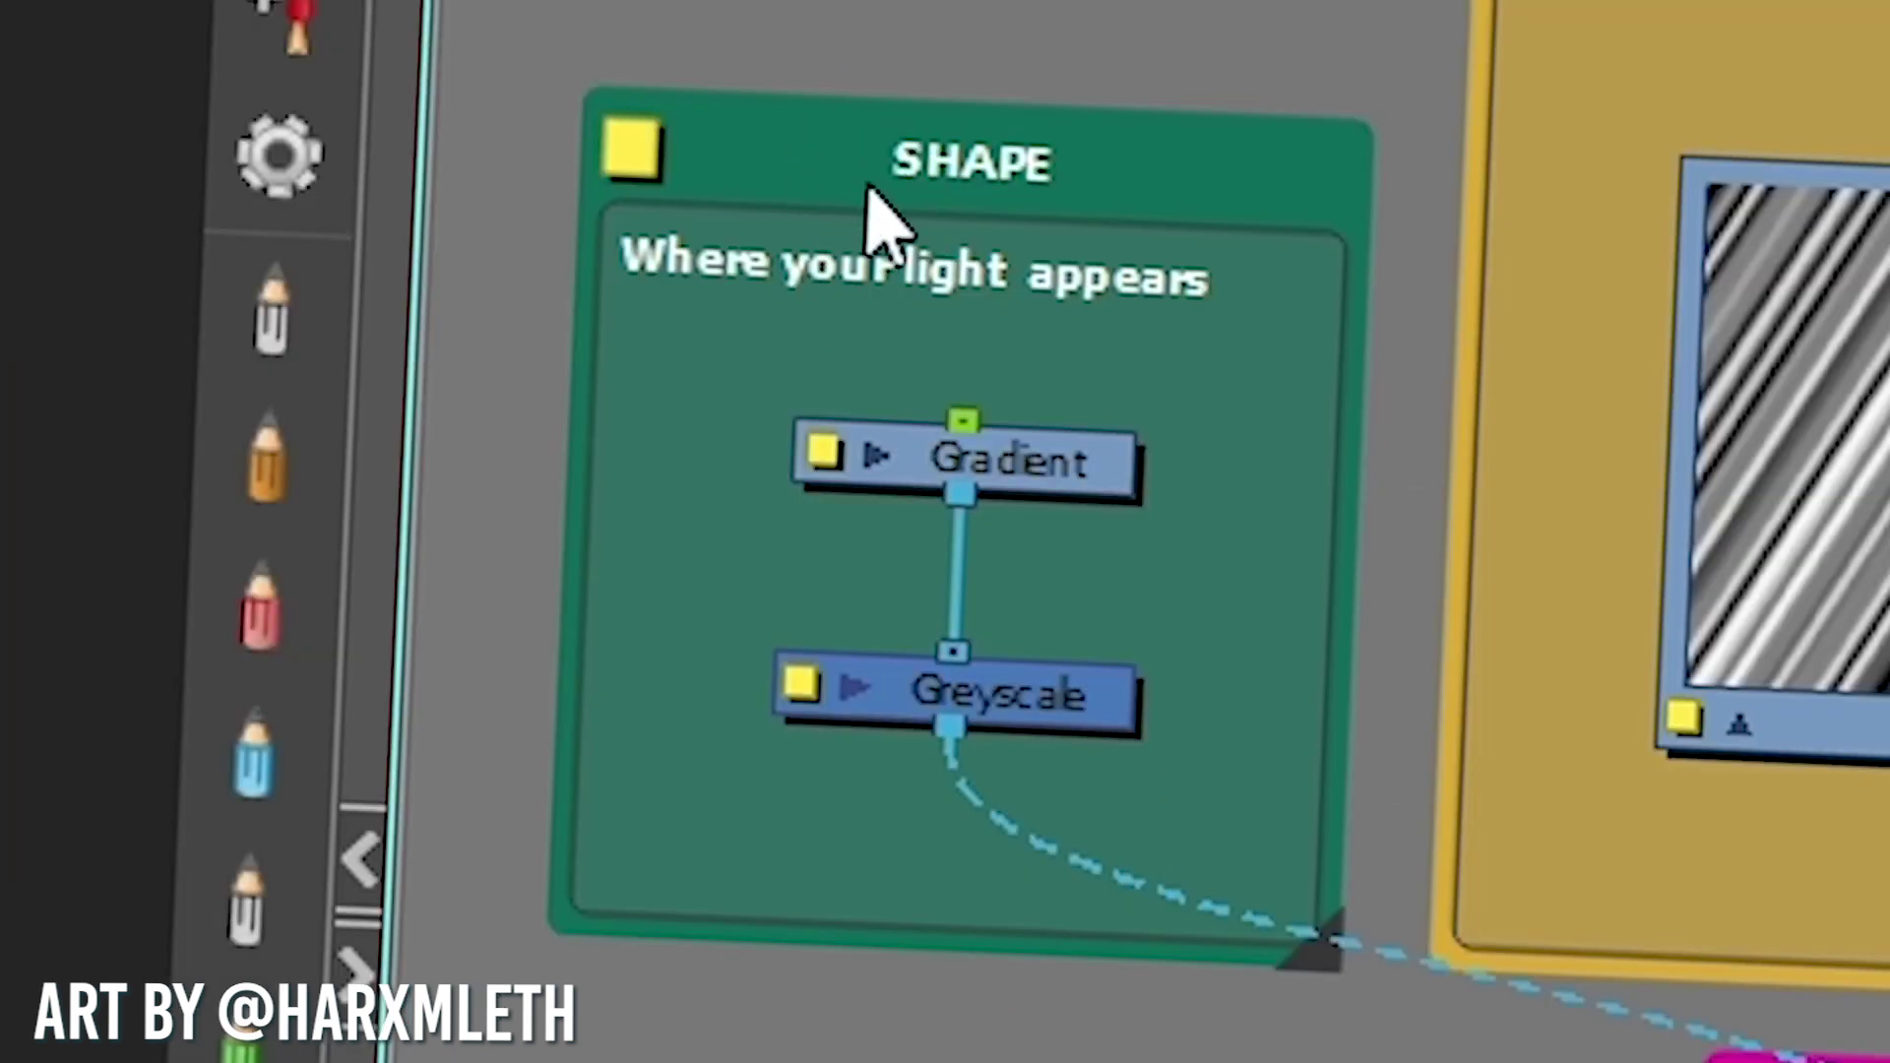
click(618, 317)
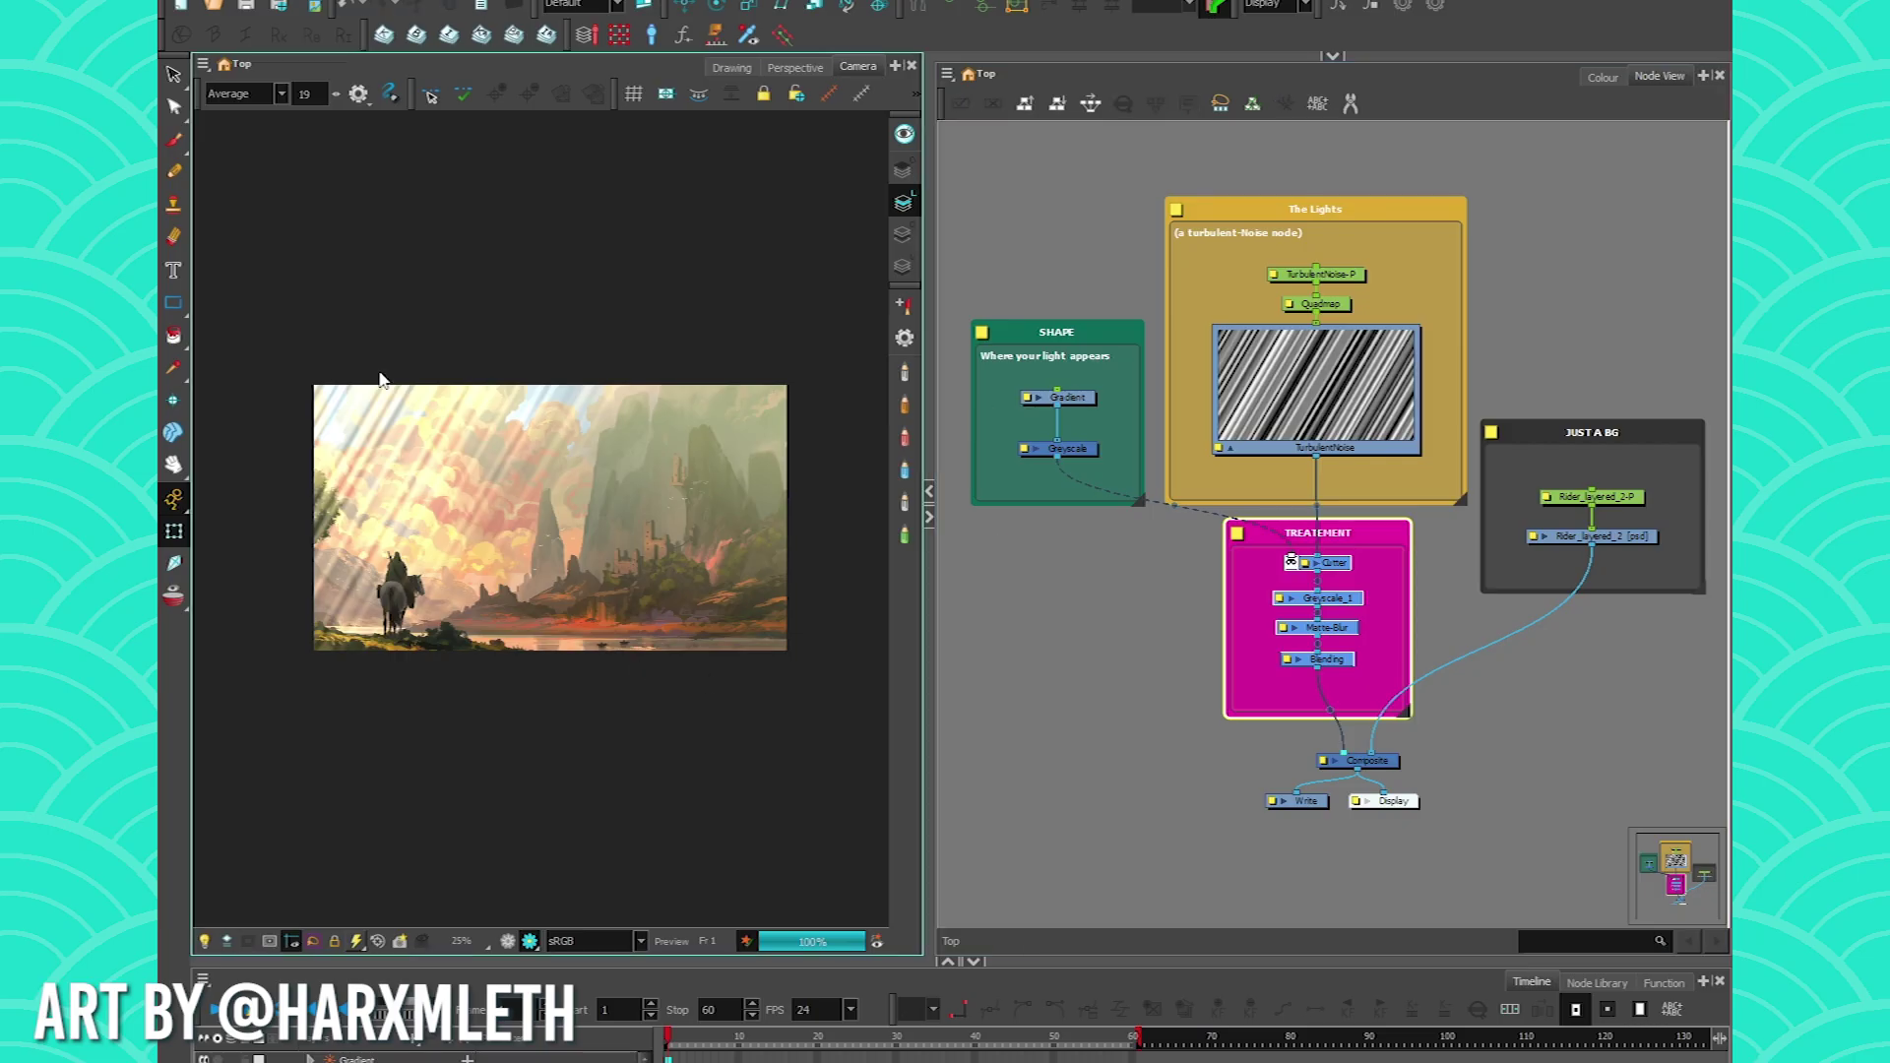
drag(375, 700, 290, 703)
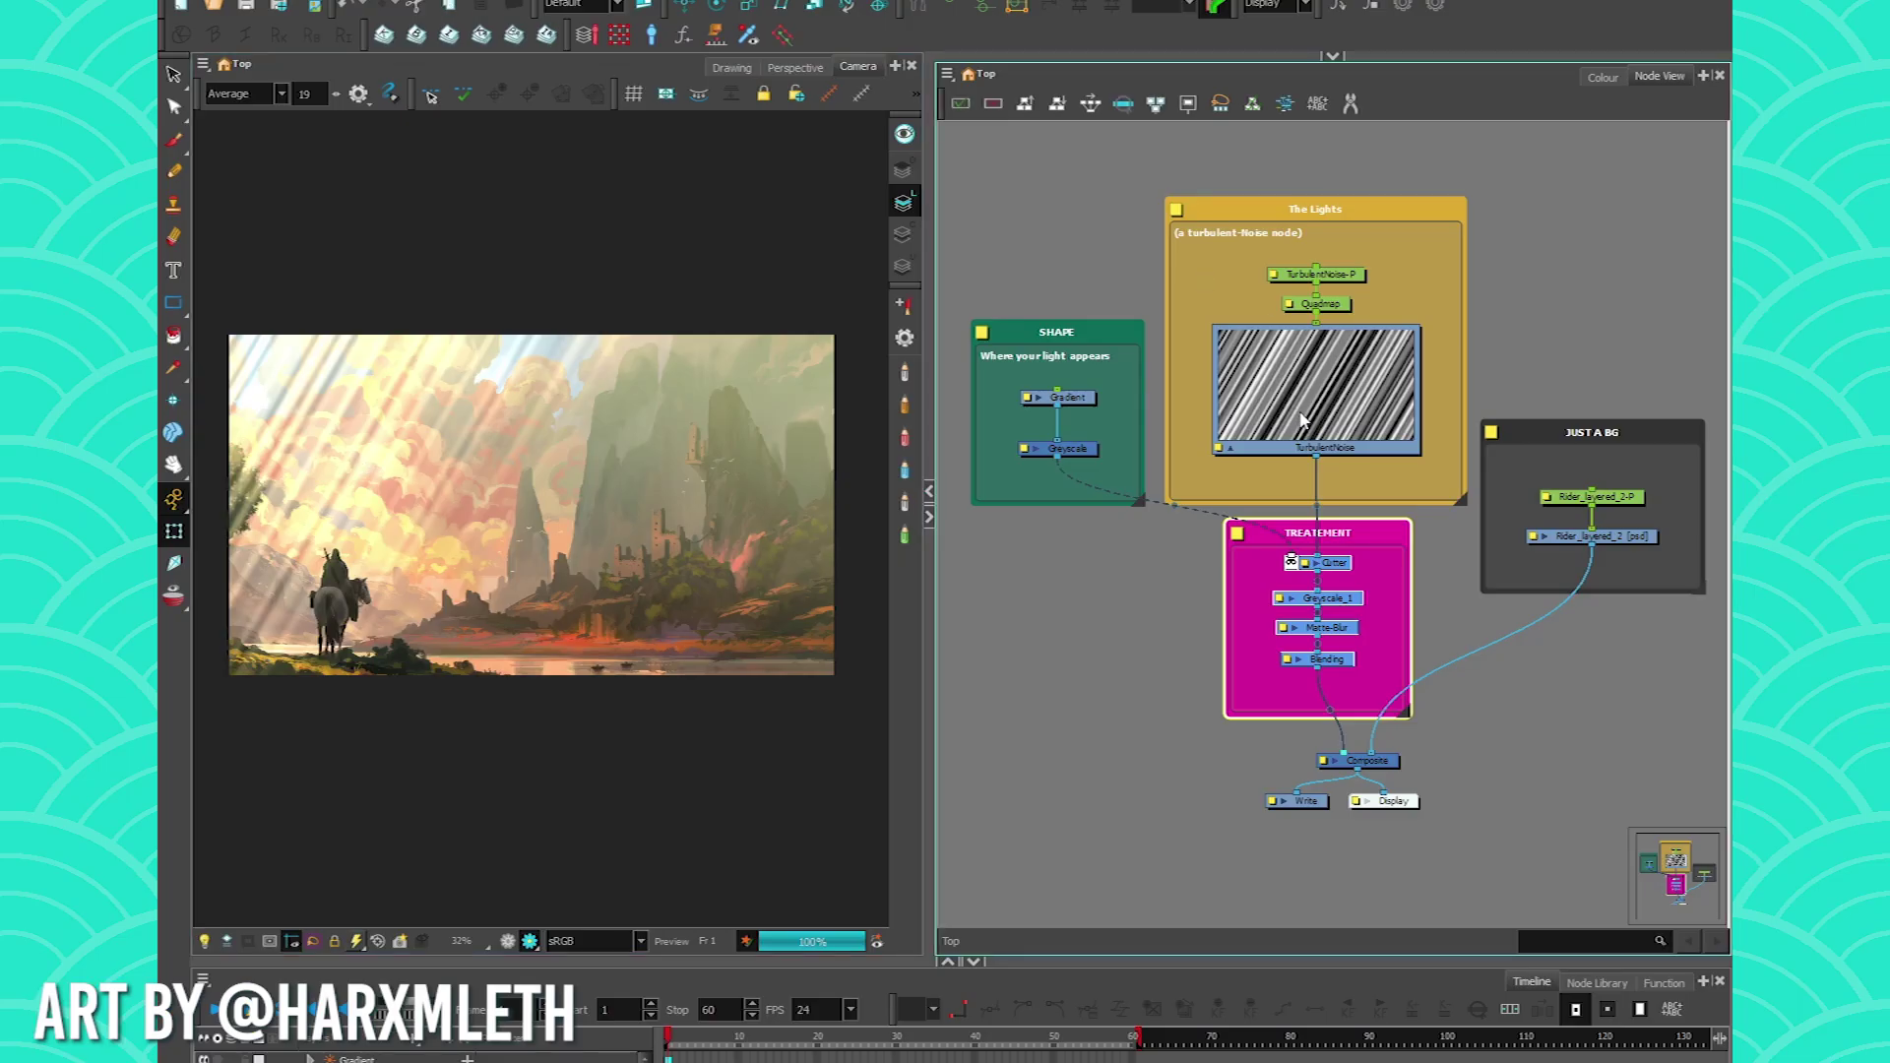
click(953, 337)
click(396, 467)
mouse_move(531, 678)
mouse_down()
mouse_move(349, 660)
mouse_move(606, 670)
mouse_move(484, 668)
mouse_move(525, 671)
mouse_up()
Select the Gradient node in the SHAPE group and move its control point to extend the light rays across the lower-right part of the picture
click(1046, 329)
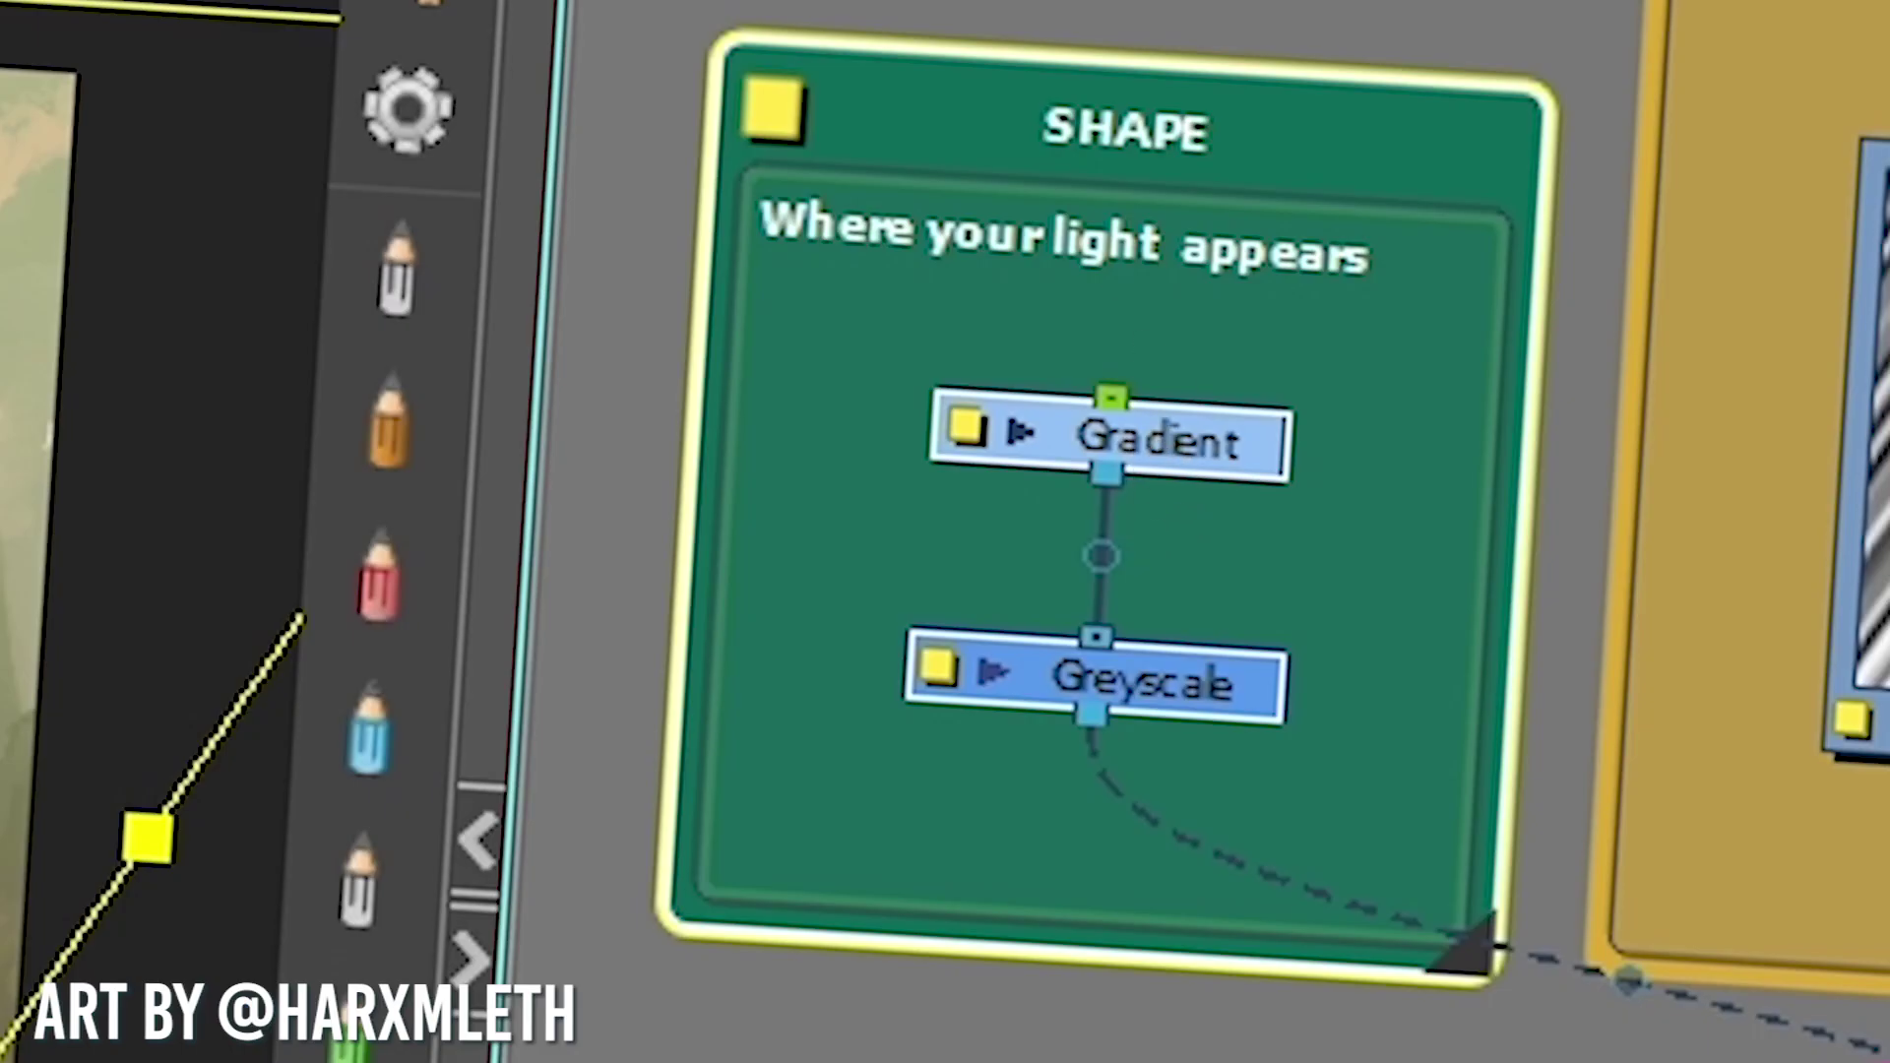
click(1078, 399)
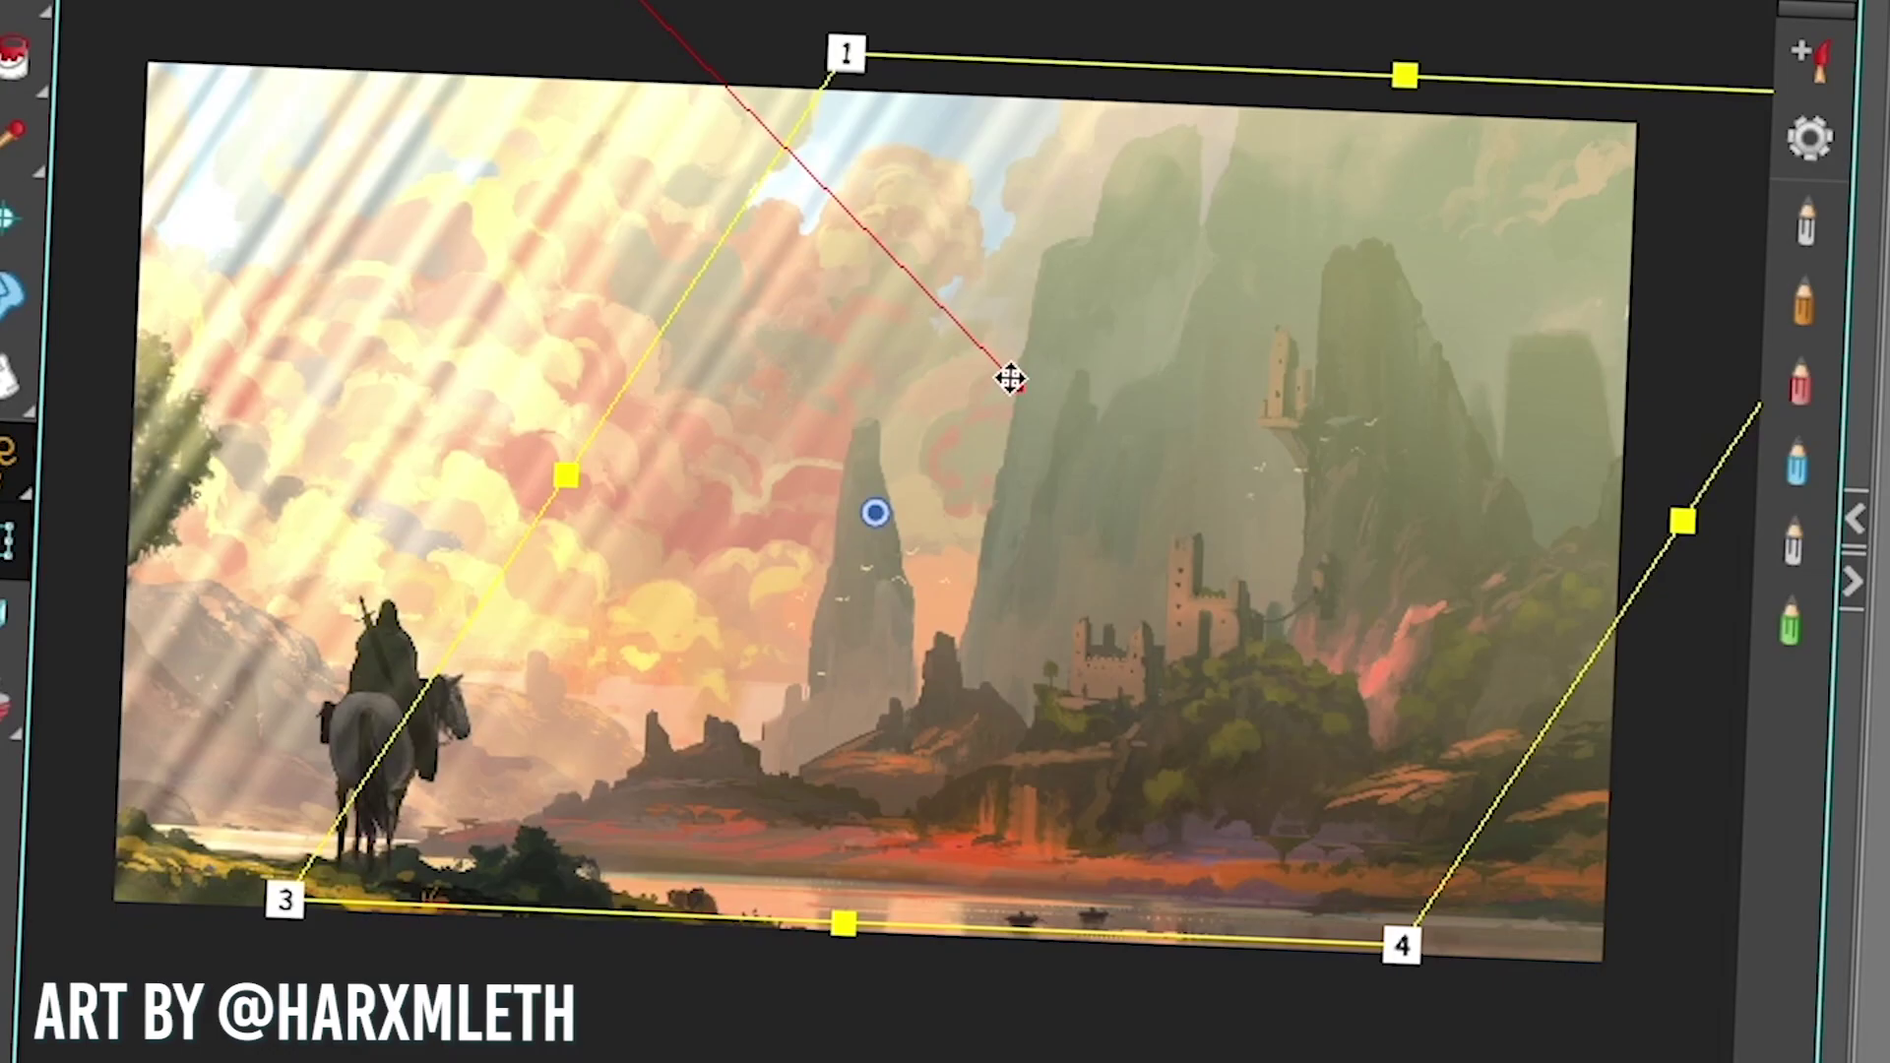
drag(1011, 378, 633, 127)
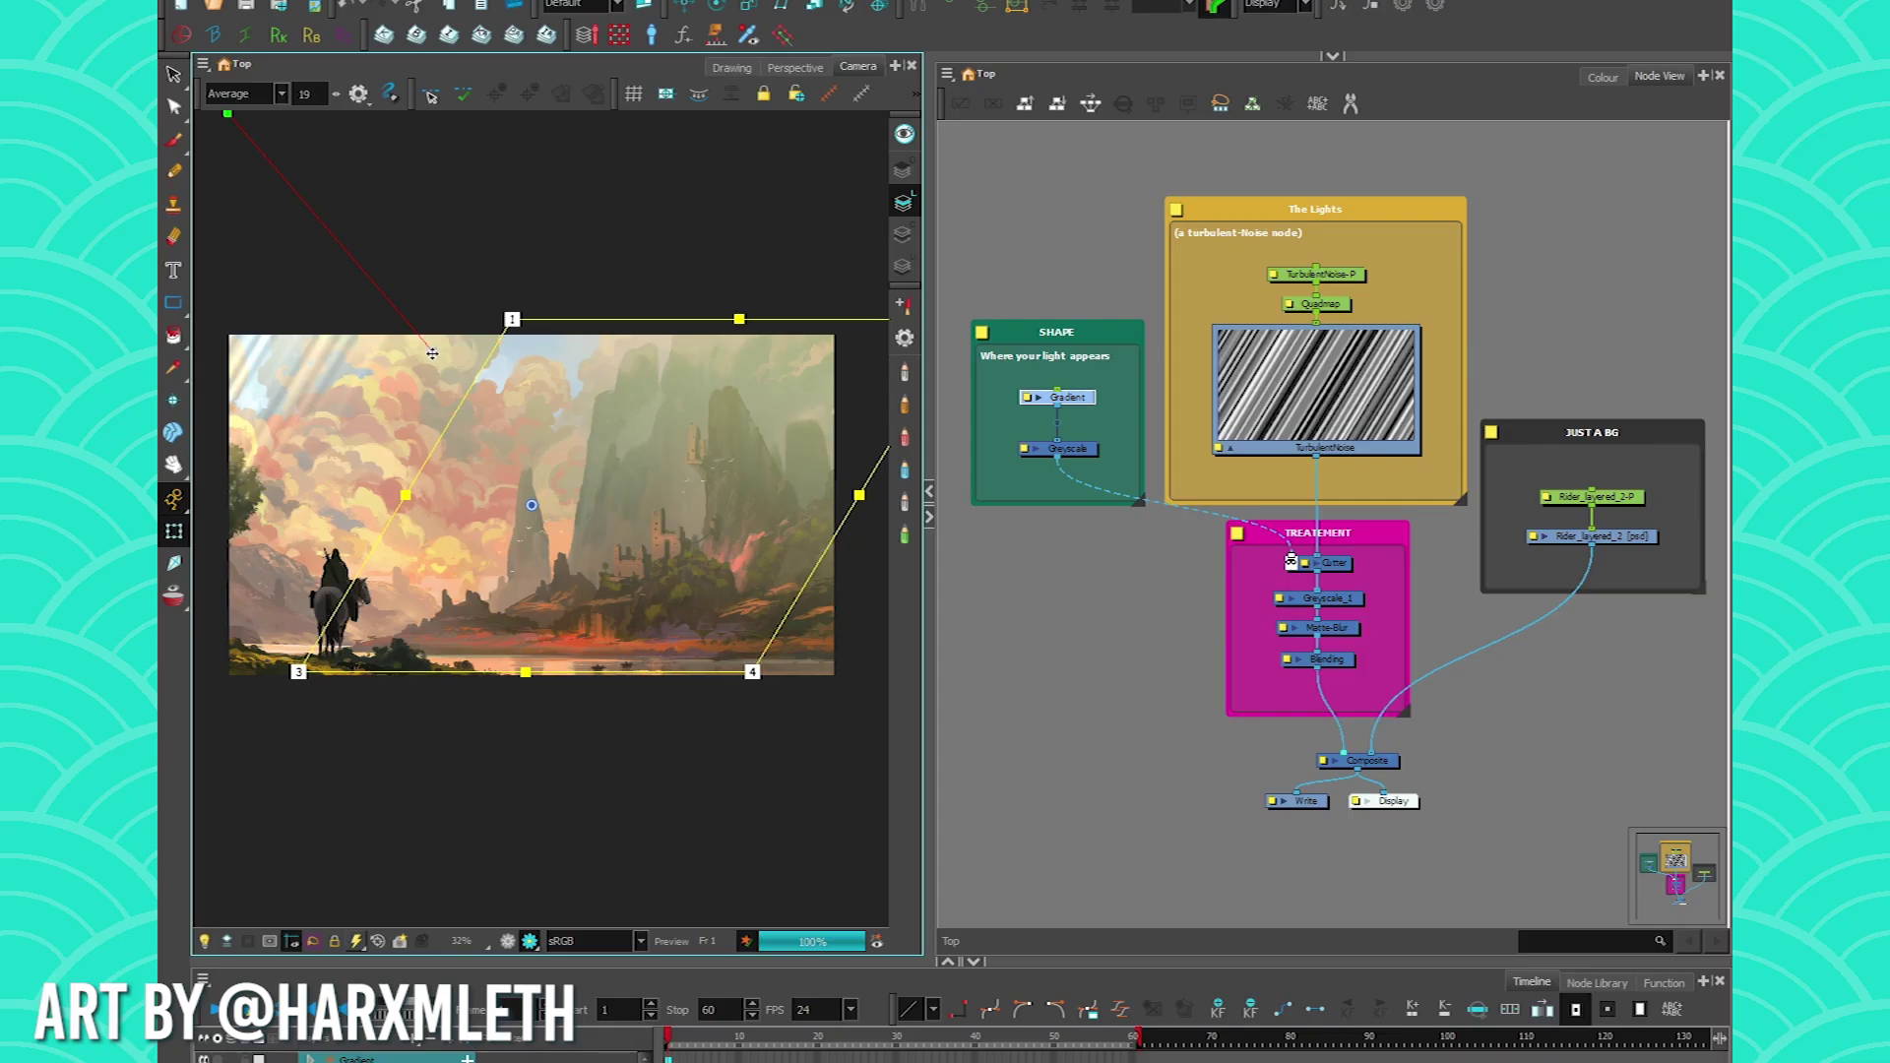
drag(432, 354, 777, 588)
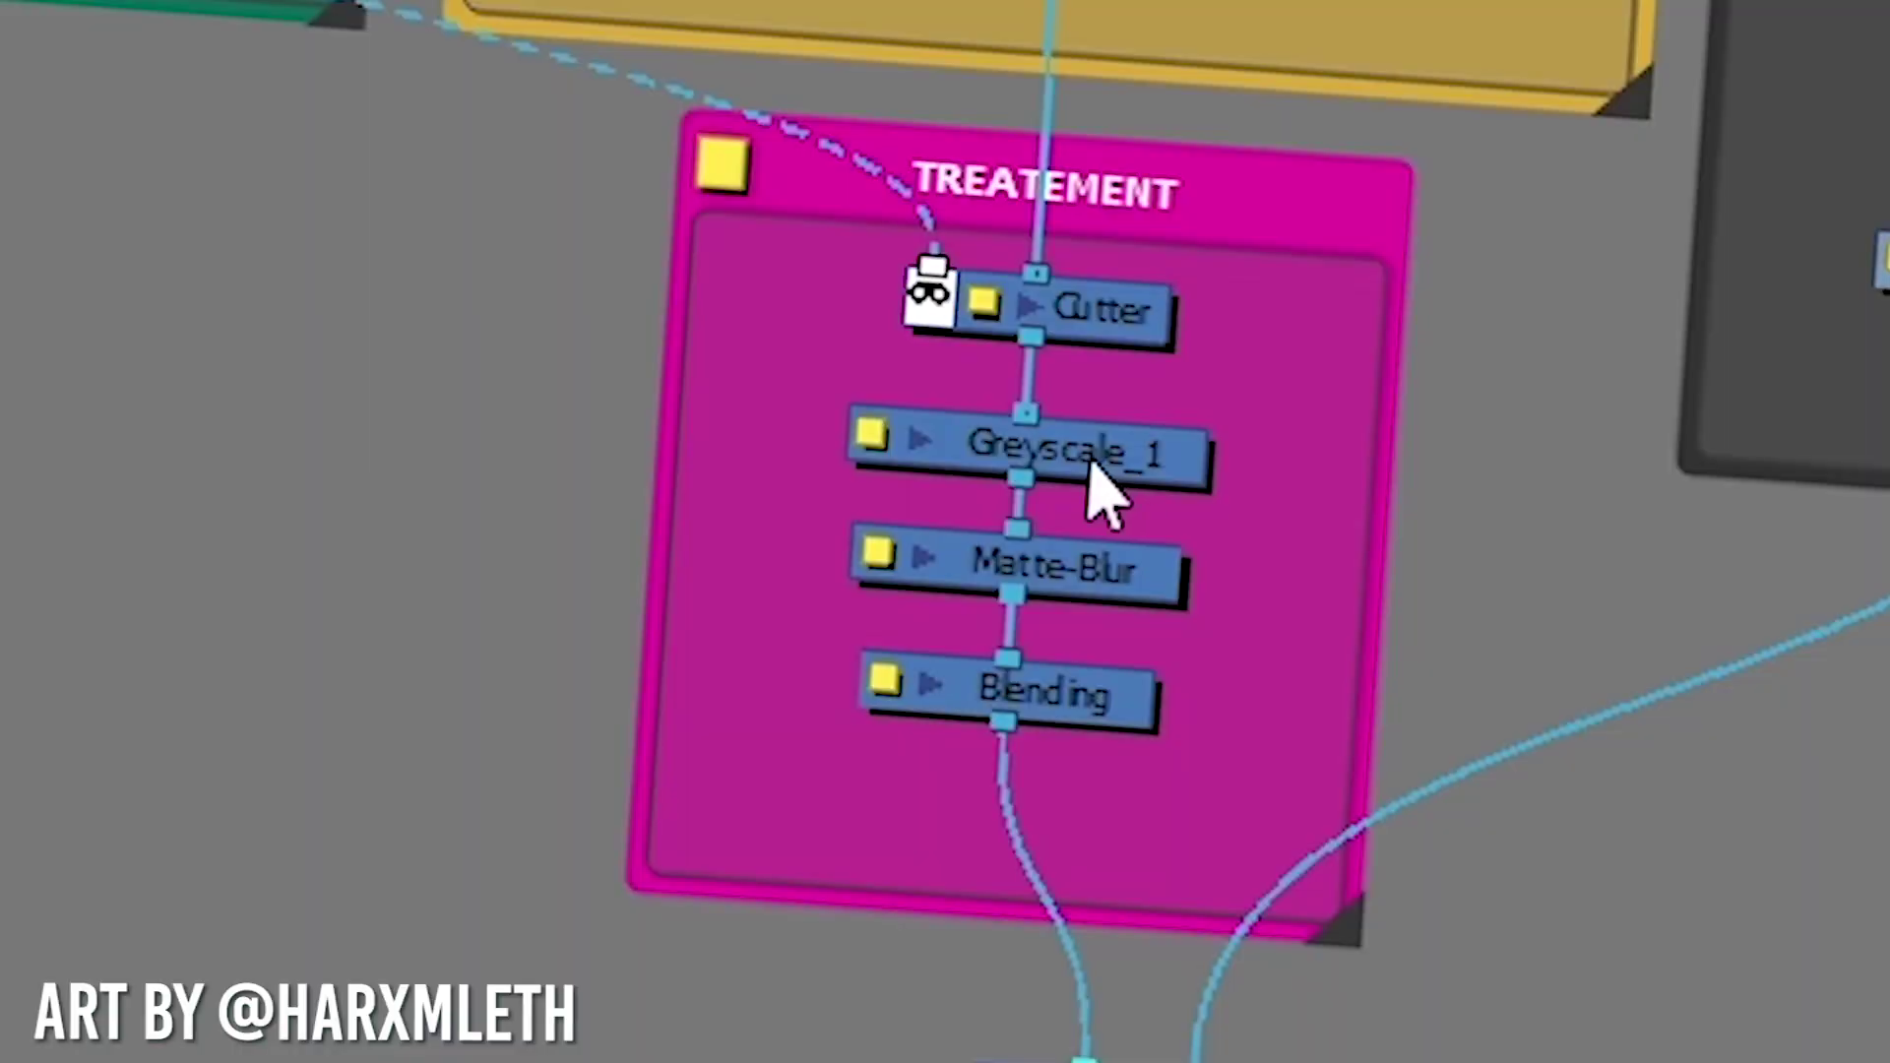
Review the layer properties of the Matte-Blur node in the TREATEMENT group, including its blur type and colour
click(1332, 604)
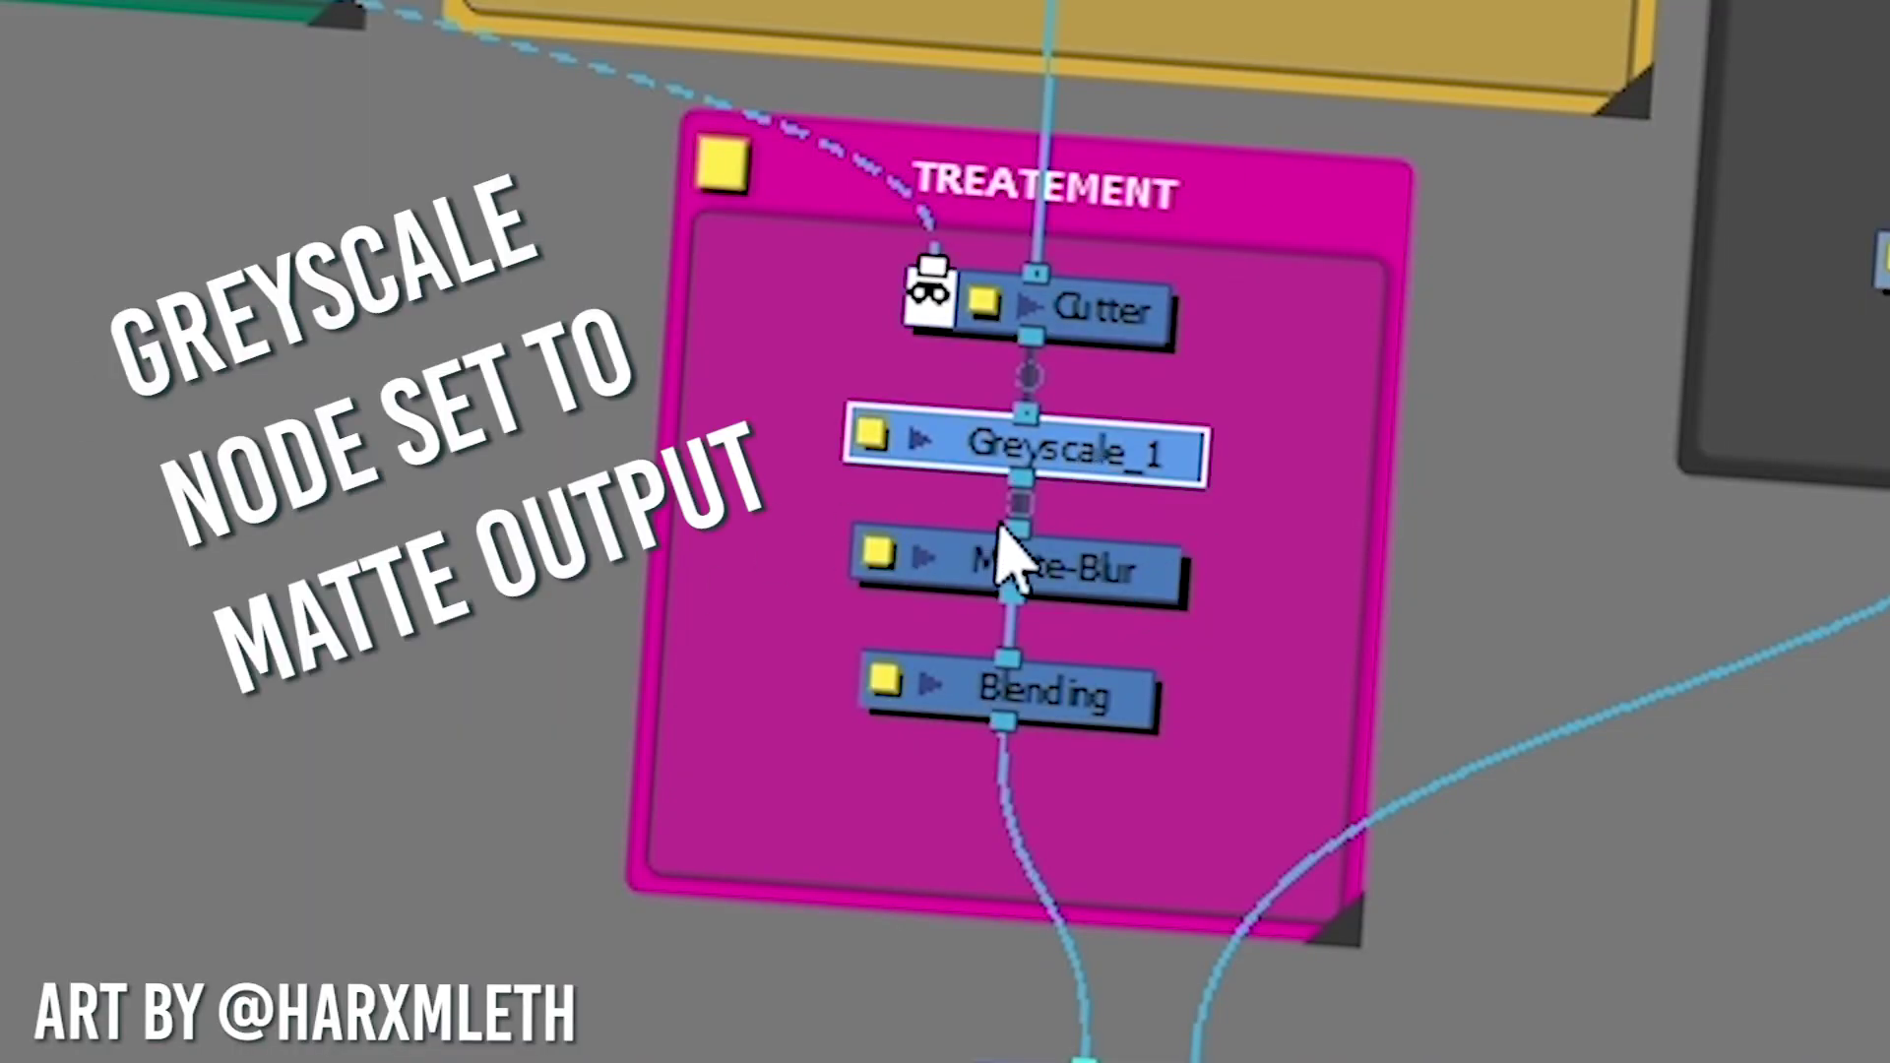
click(1091, 583)
double_click(866, 556)
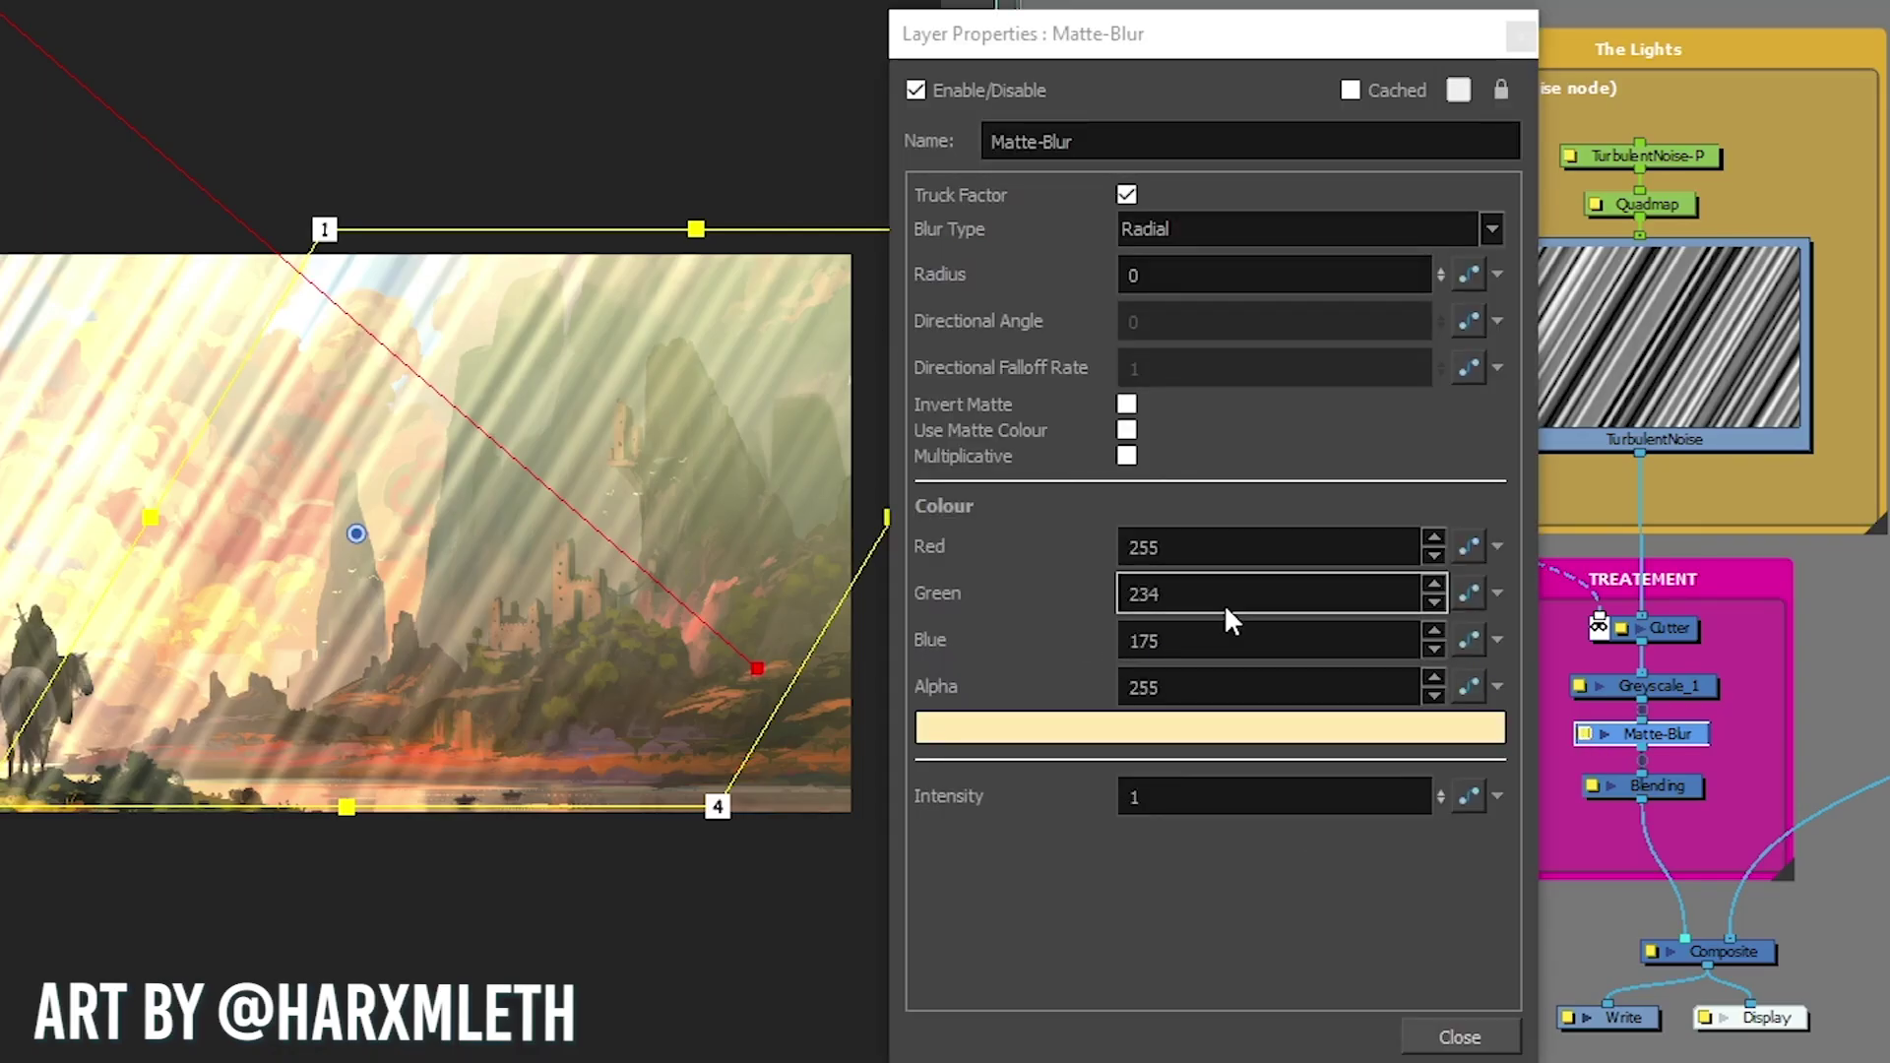
click(1460, 1036)
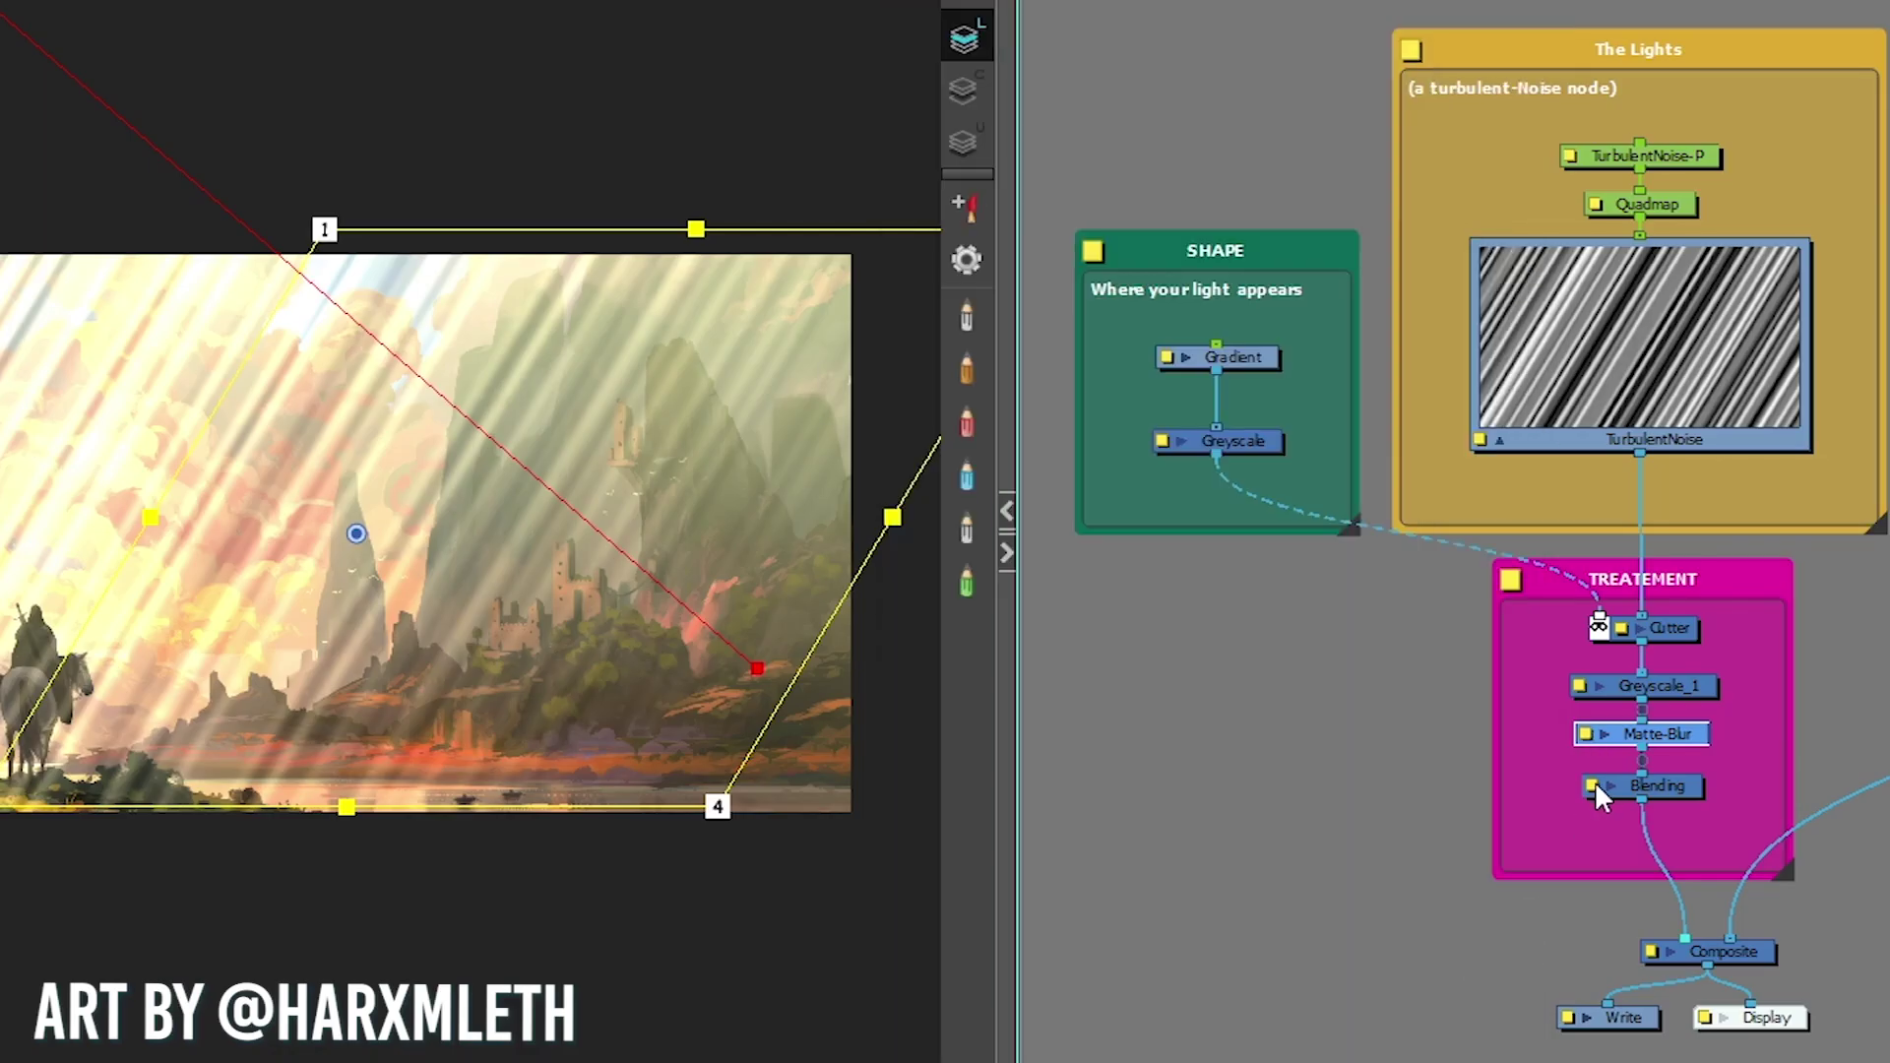
Choose a different blend mode for the Blending node in the TREATEMENT group and decline the save reminder
double_click(1595, 783)
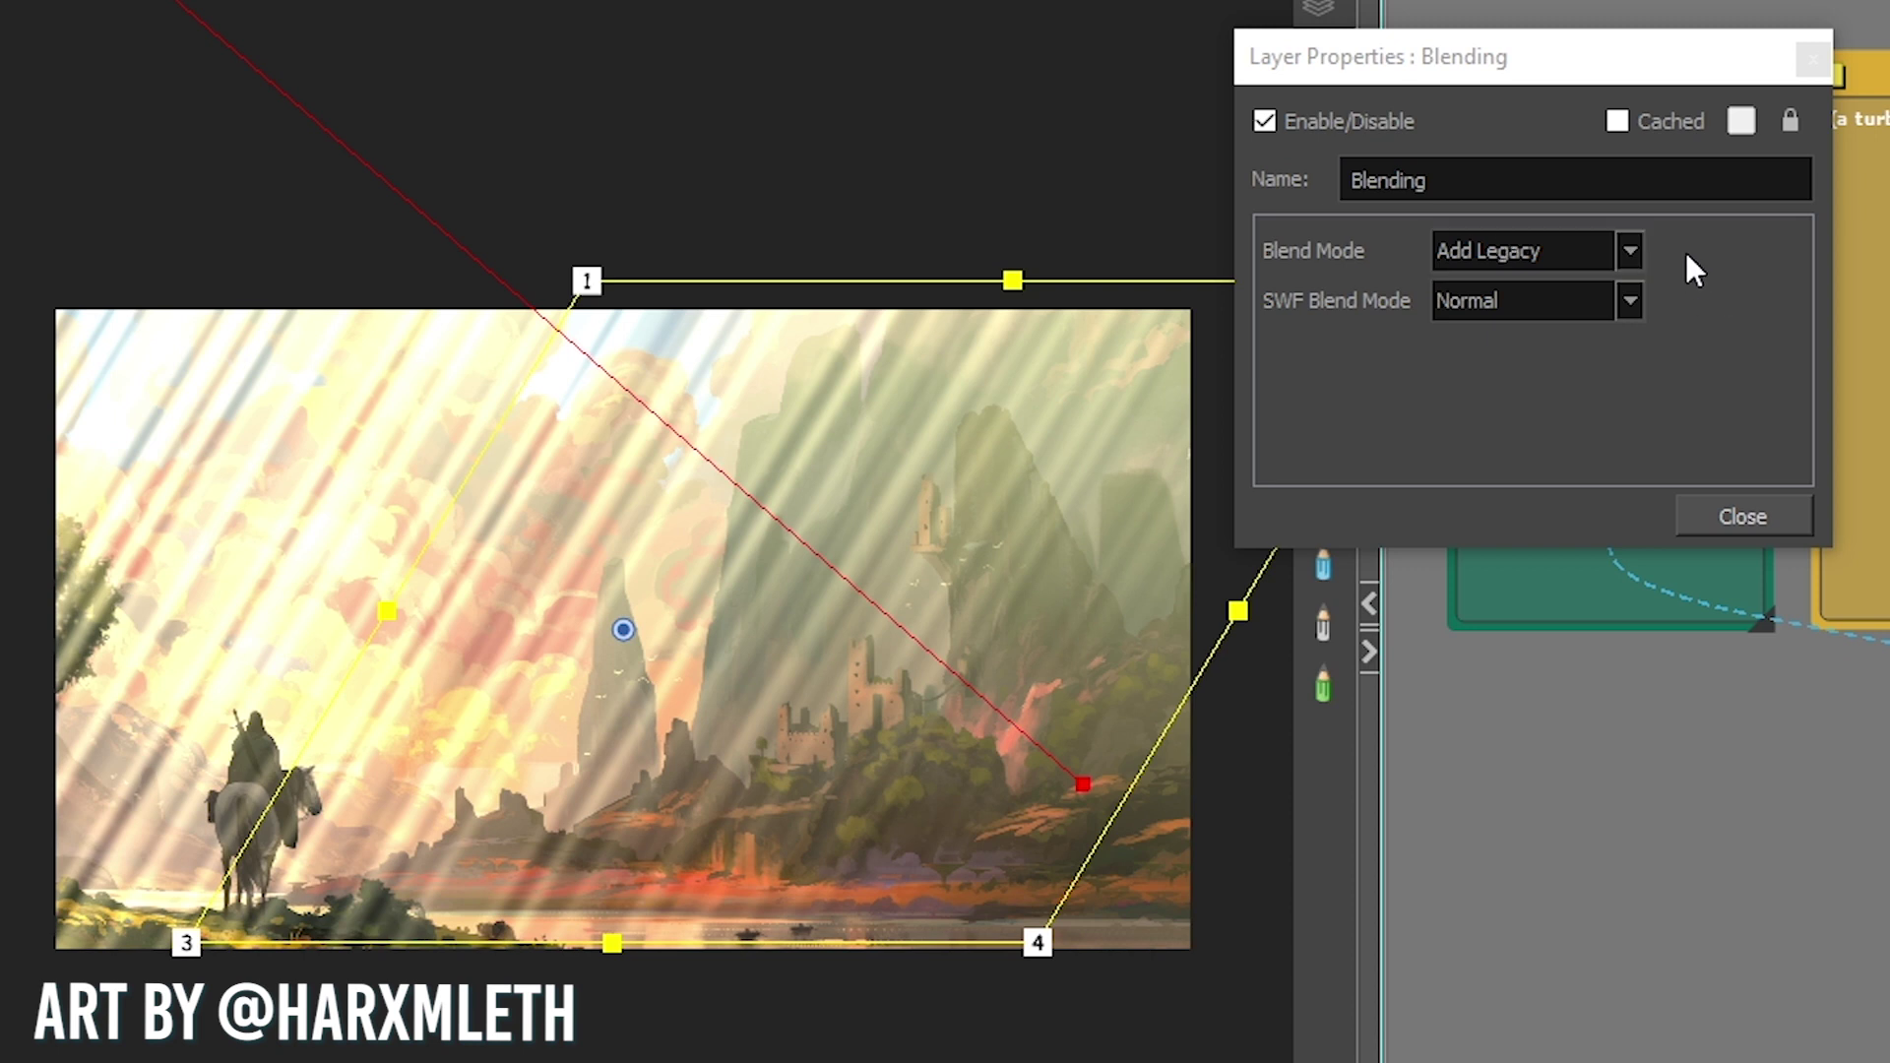
click(1455, 248)
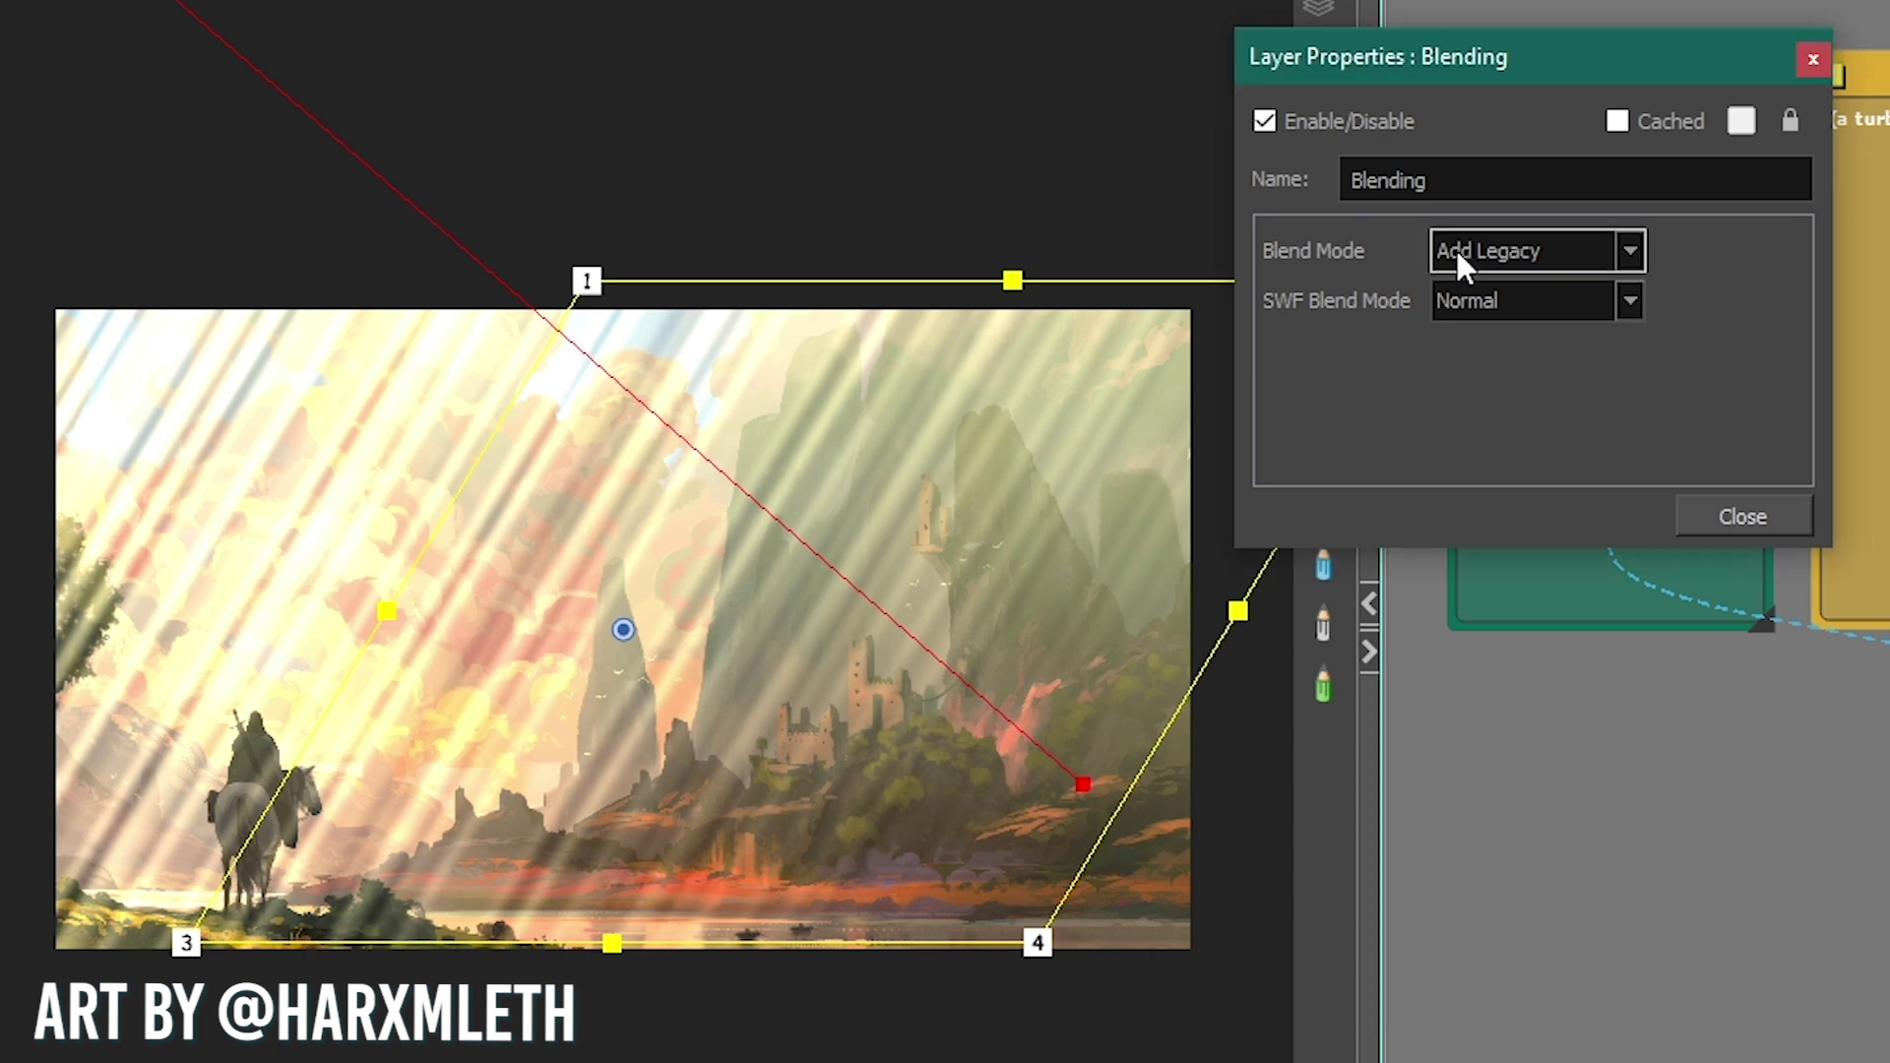
click(1463, 278)
scroll(1459, 268, down, 4)
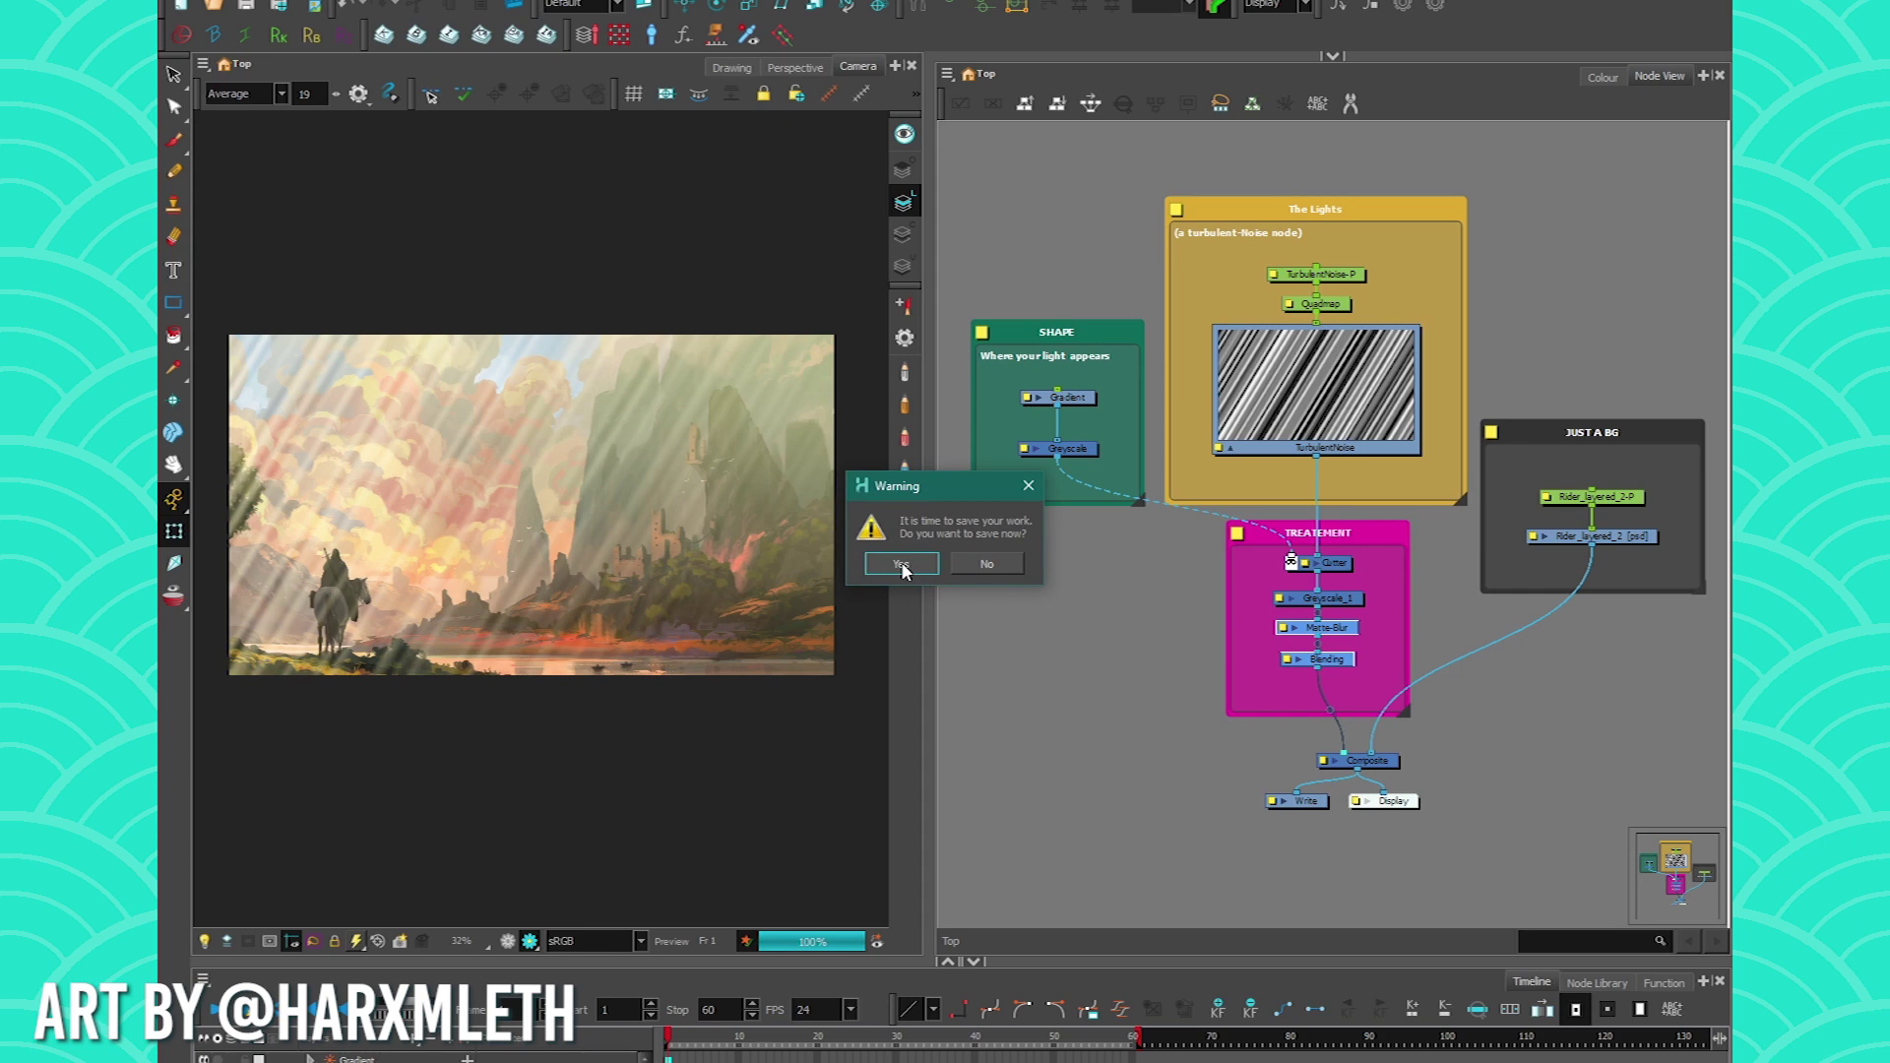
click(971, 563)
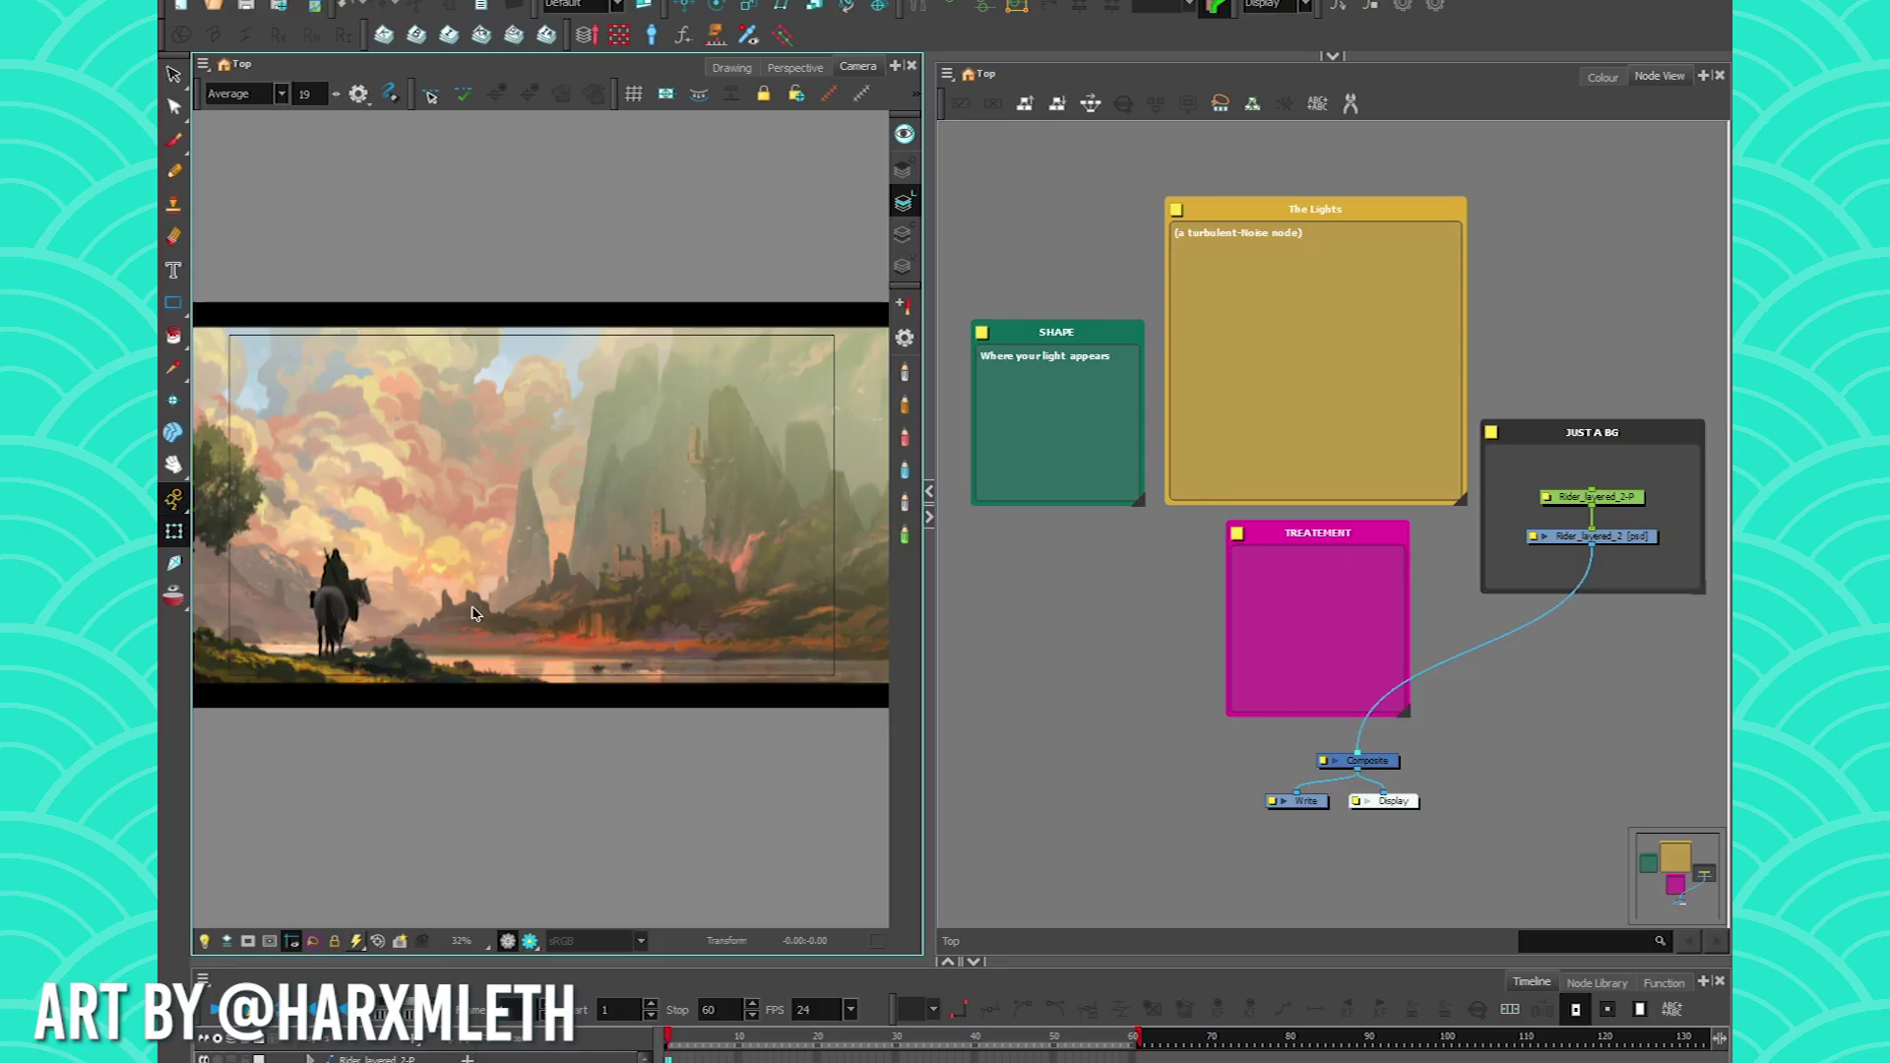
Add a vector drawing layer named Drawing and brush a large freehand zigzag stroke over the background on it
click(1287, 345)
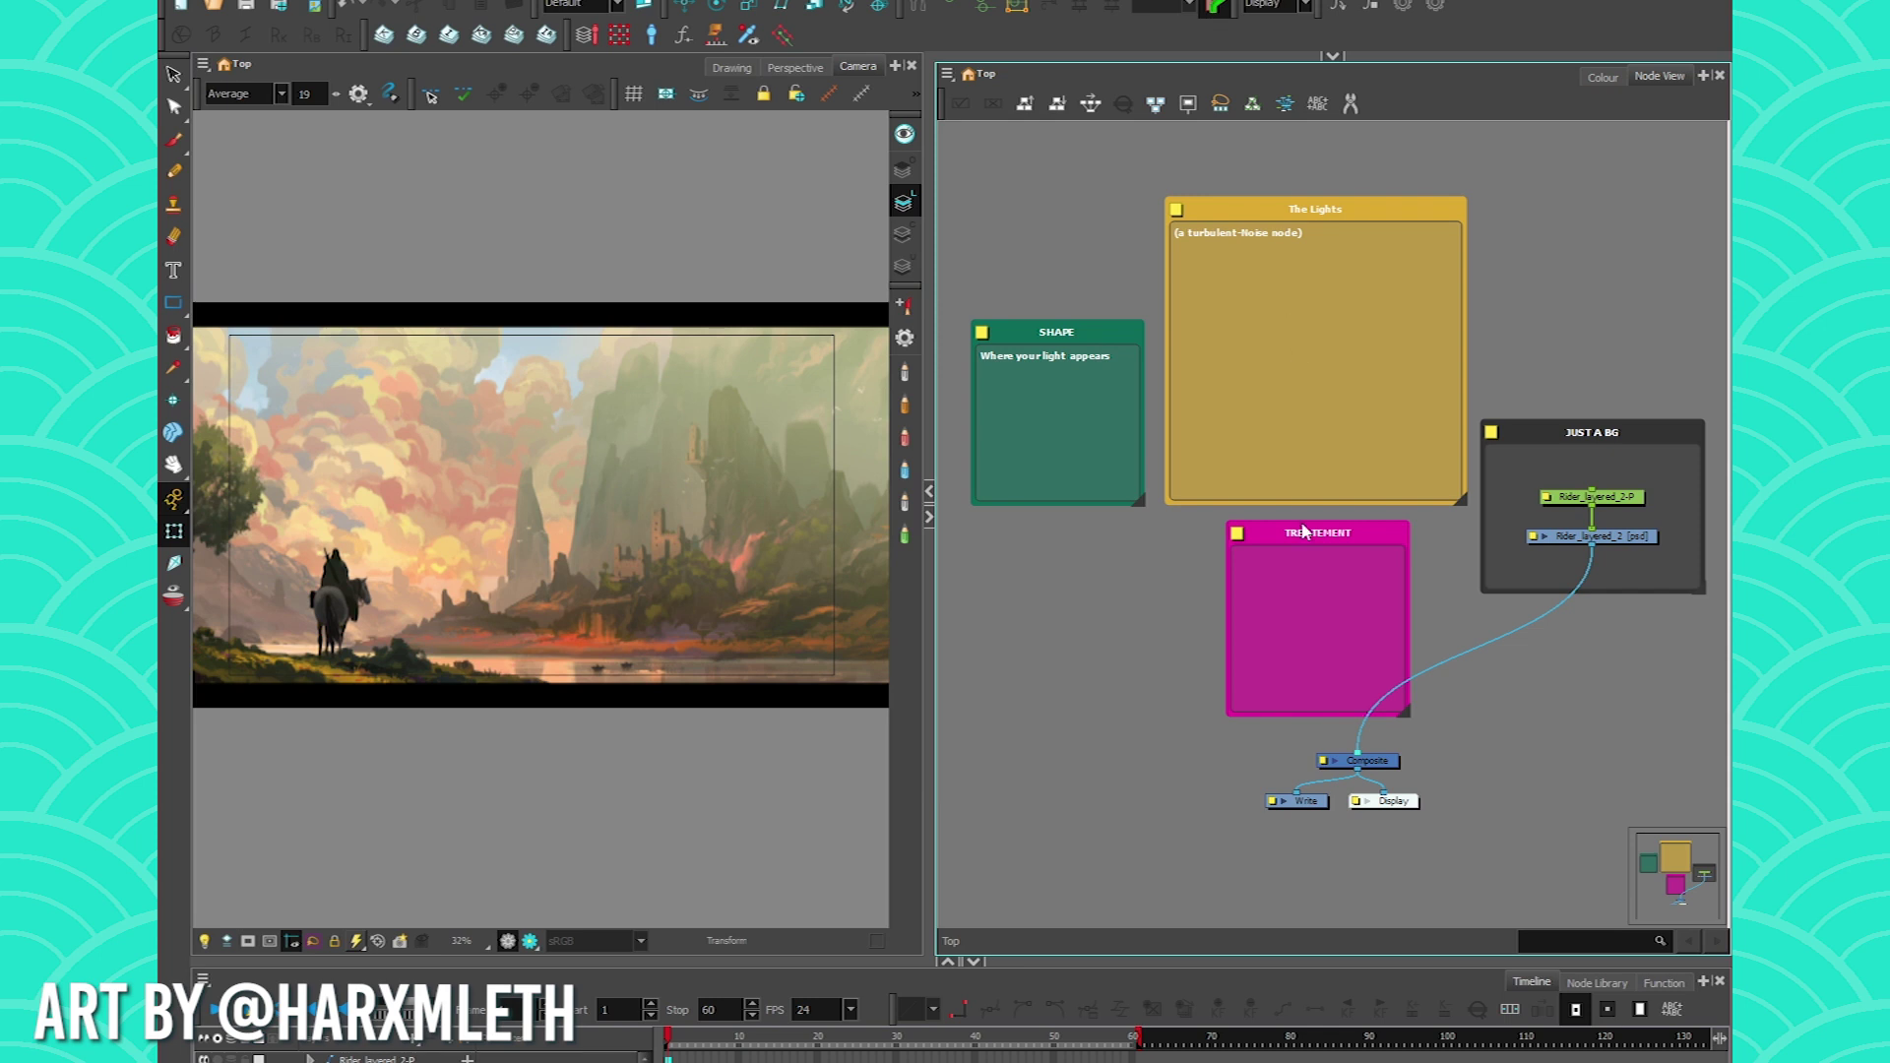
click(173, 139)
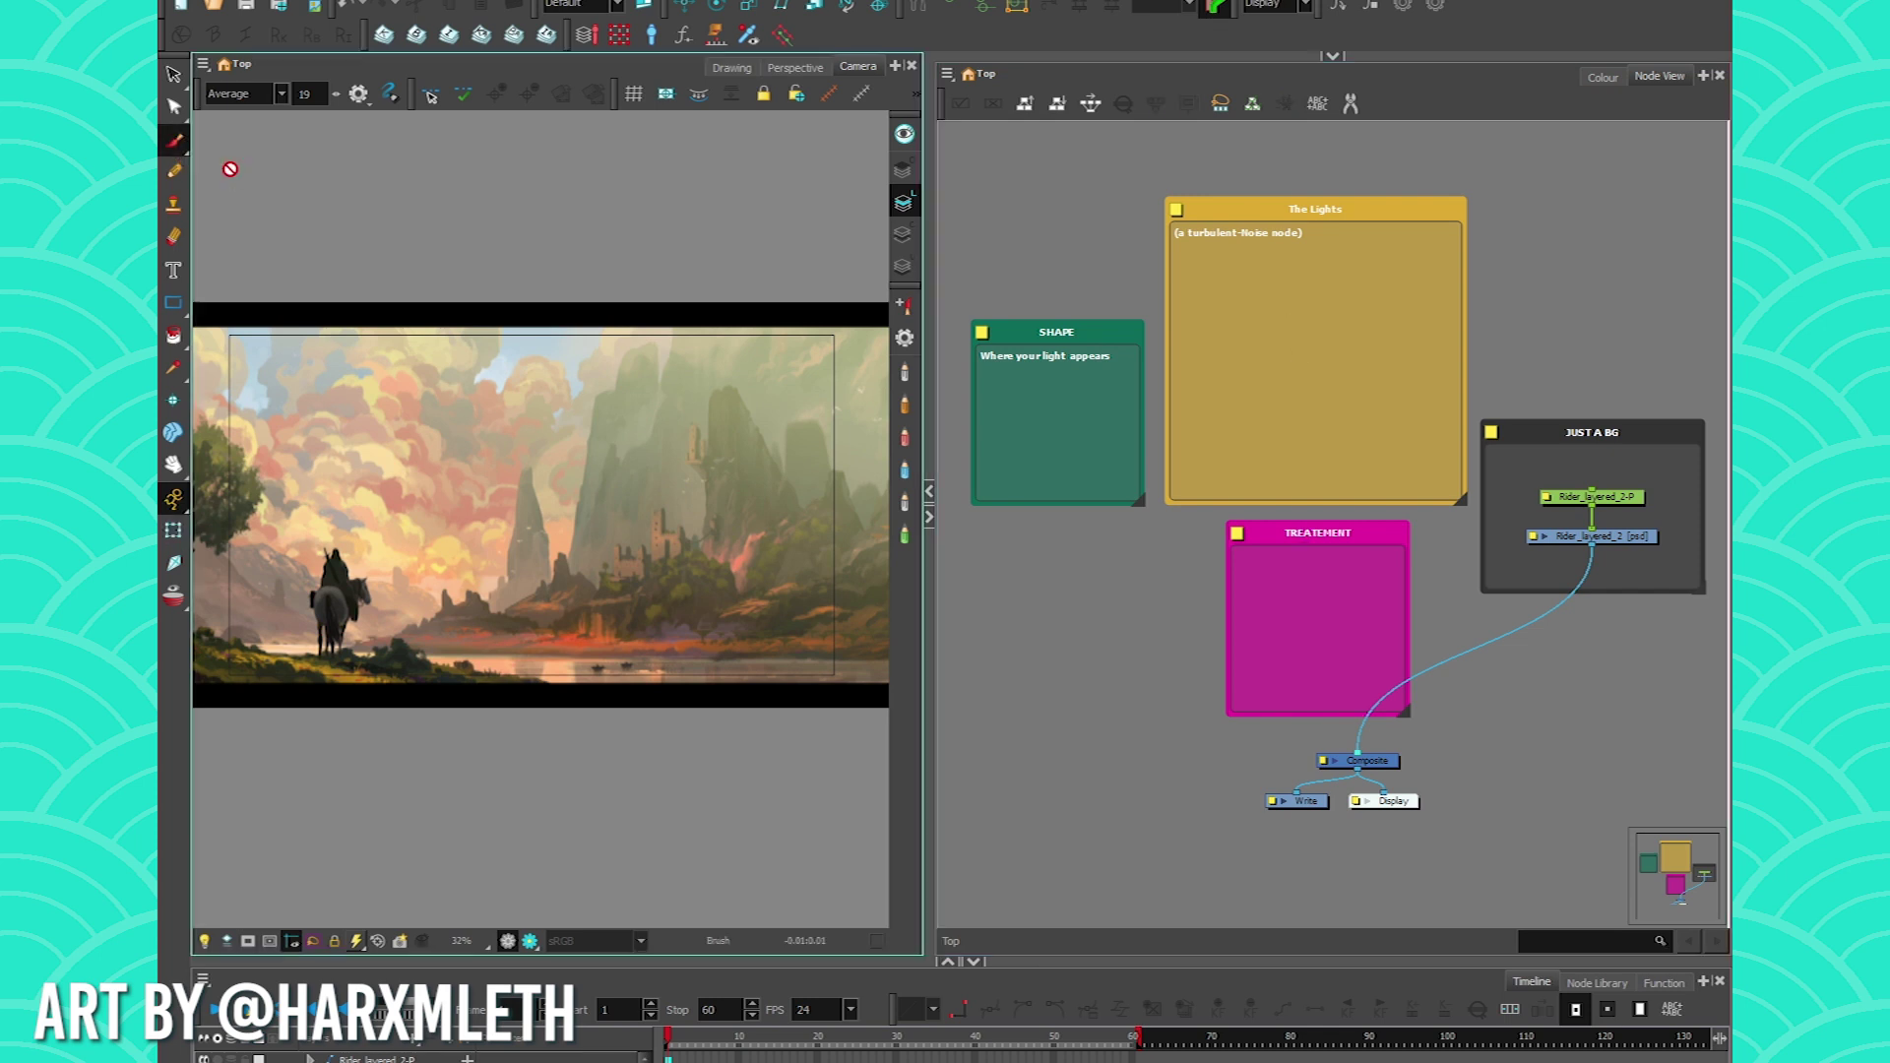
key(ctrl+r)
click(963, 611)
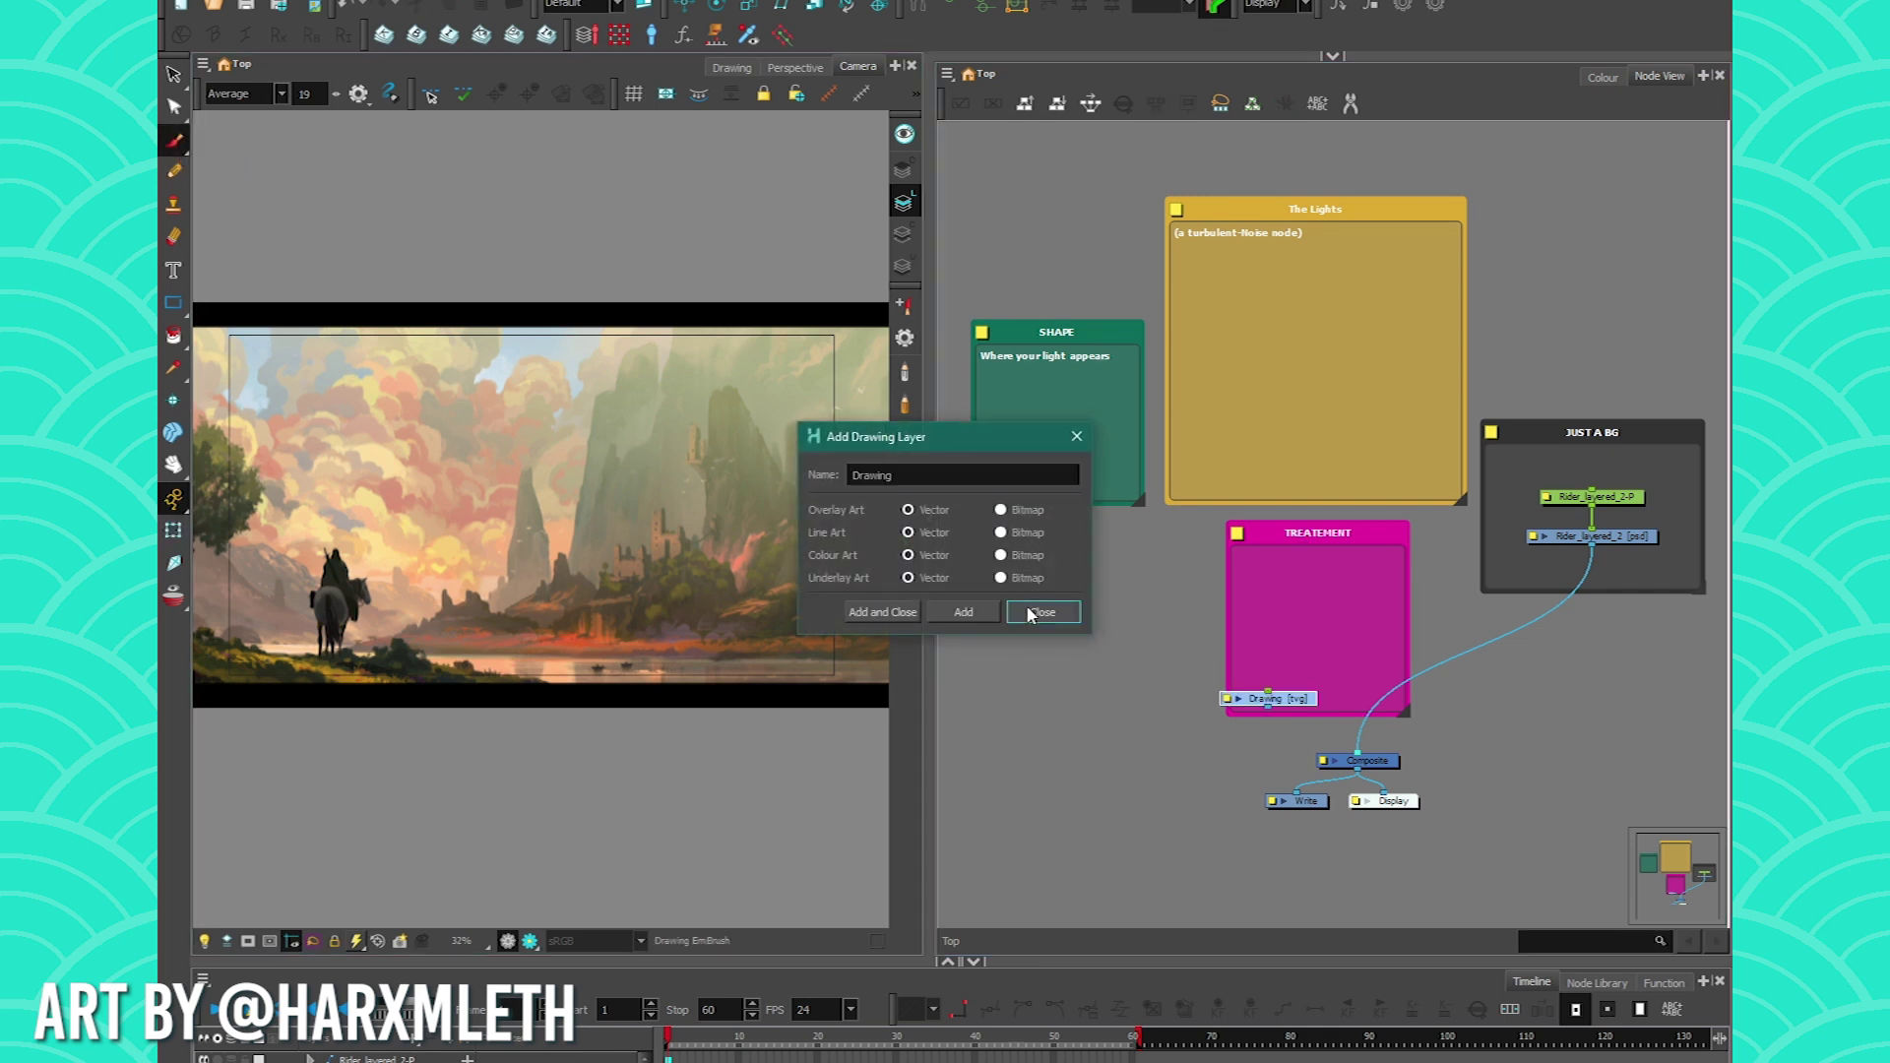
click(1039, 614)
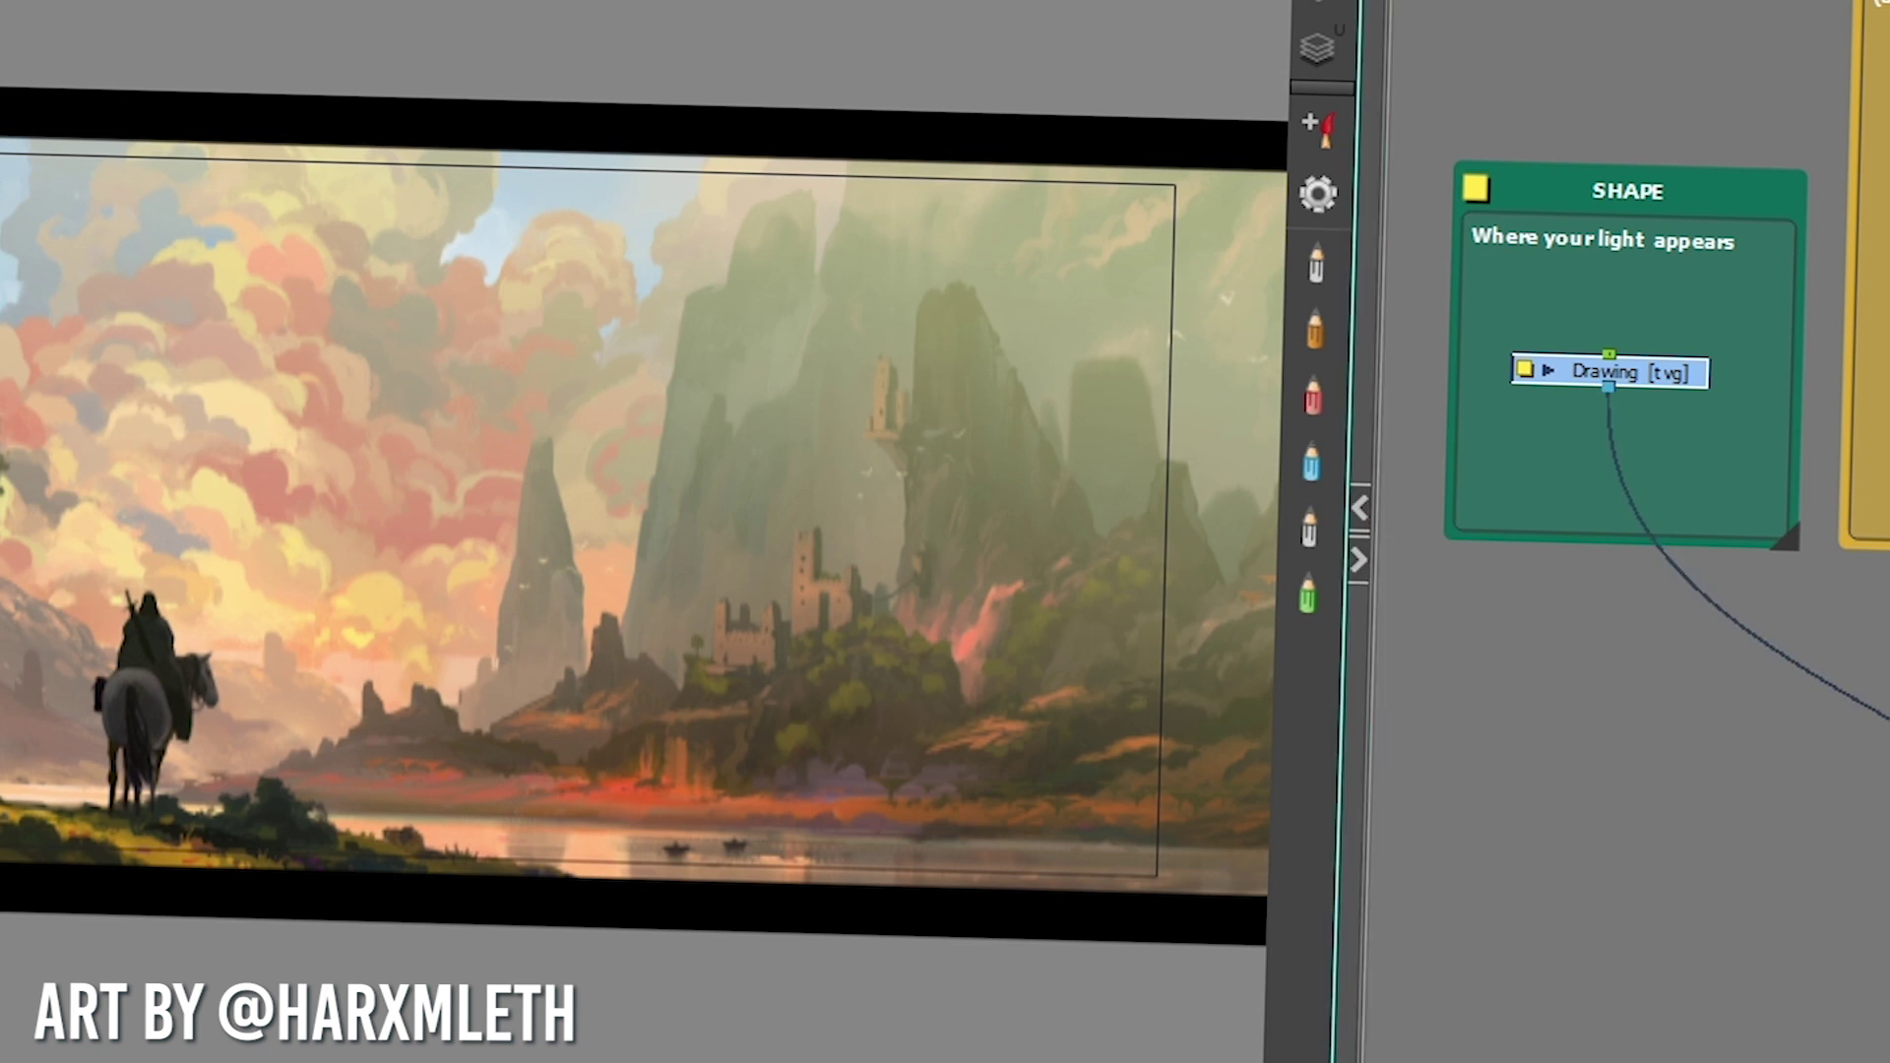
mouse_move(871, 399)
mouse_down()
mouse_move(768, 360)
mouse_move(160, 697)
mouse_up()
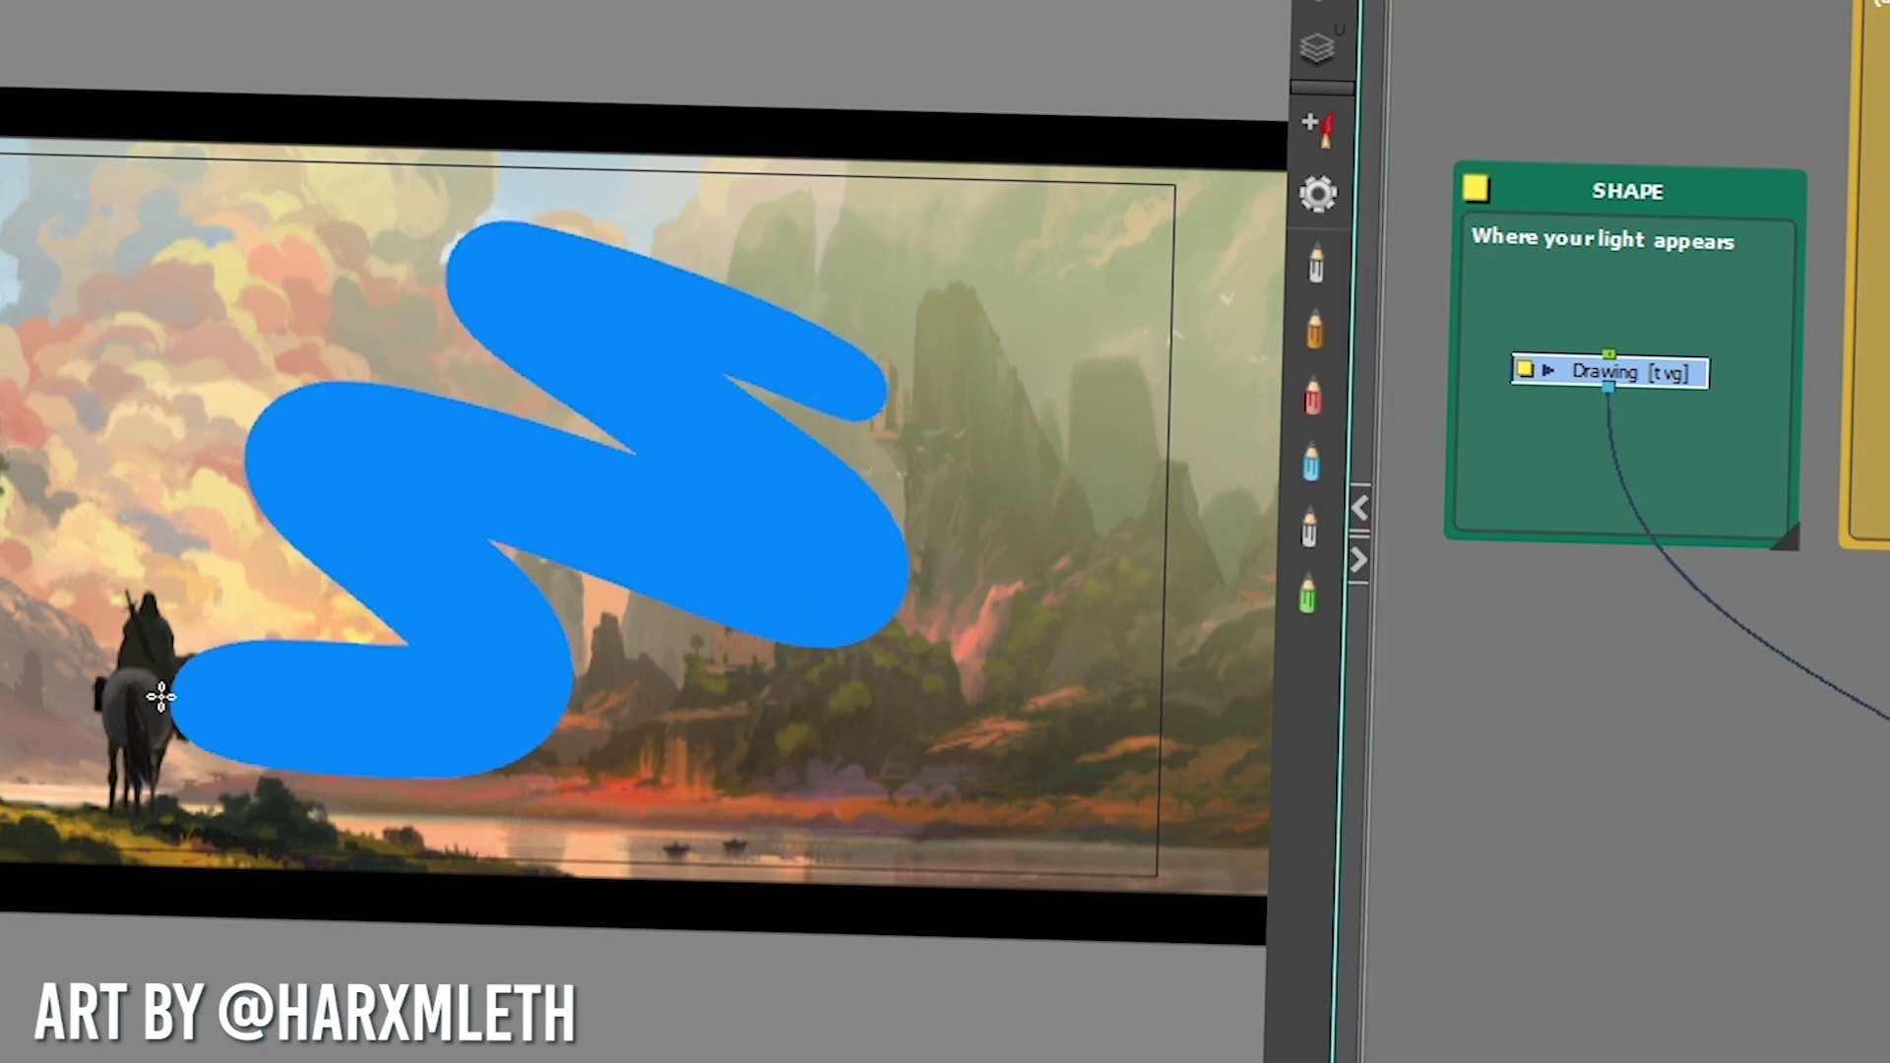
Undo the brush stroke and delete the Drawing layer together with its drawing files
key(ctrl+z)
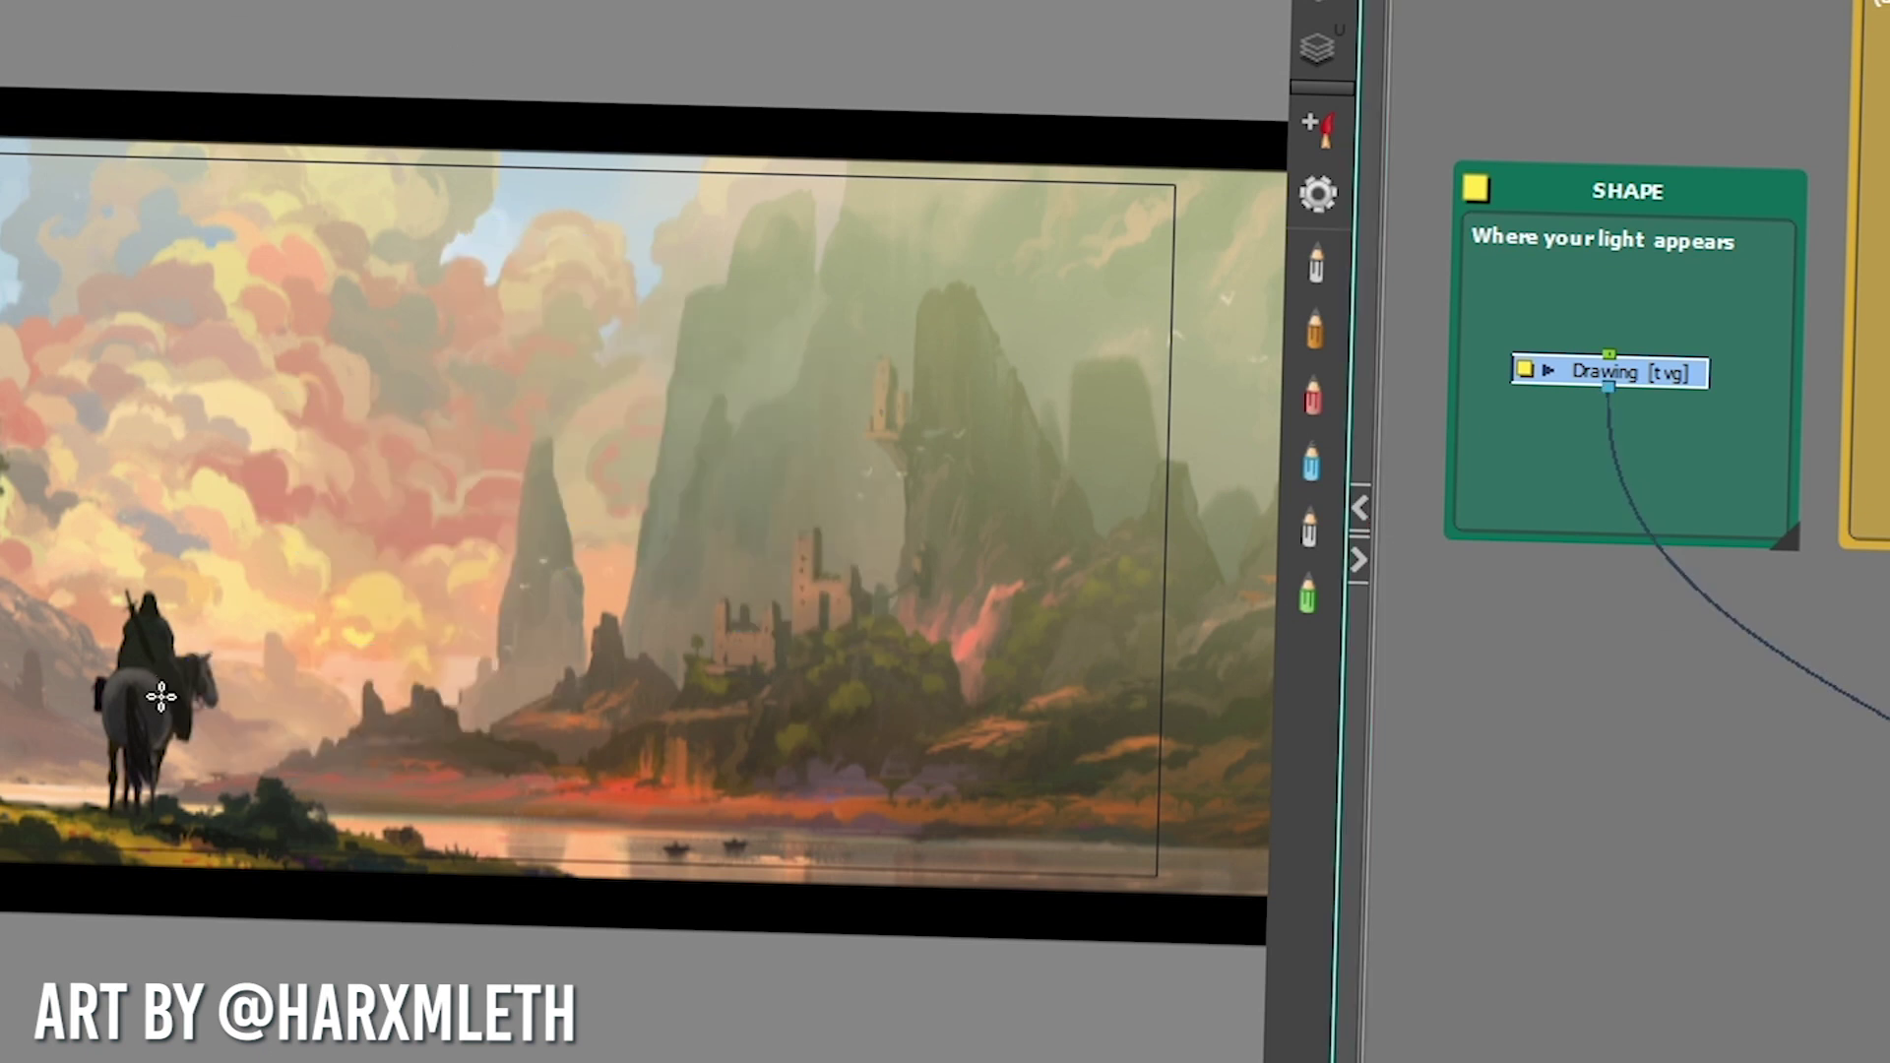
key(Delete)
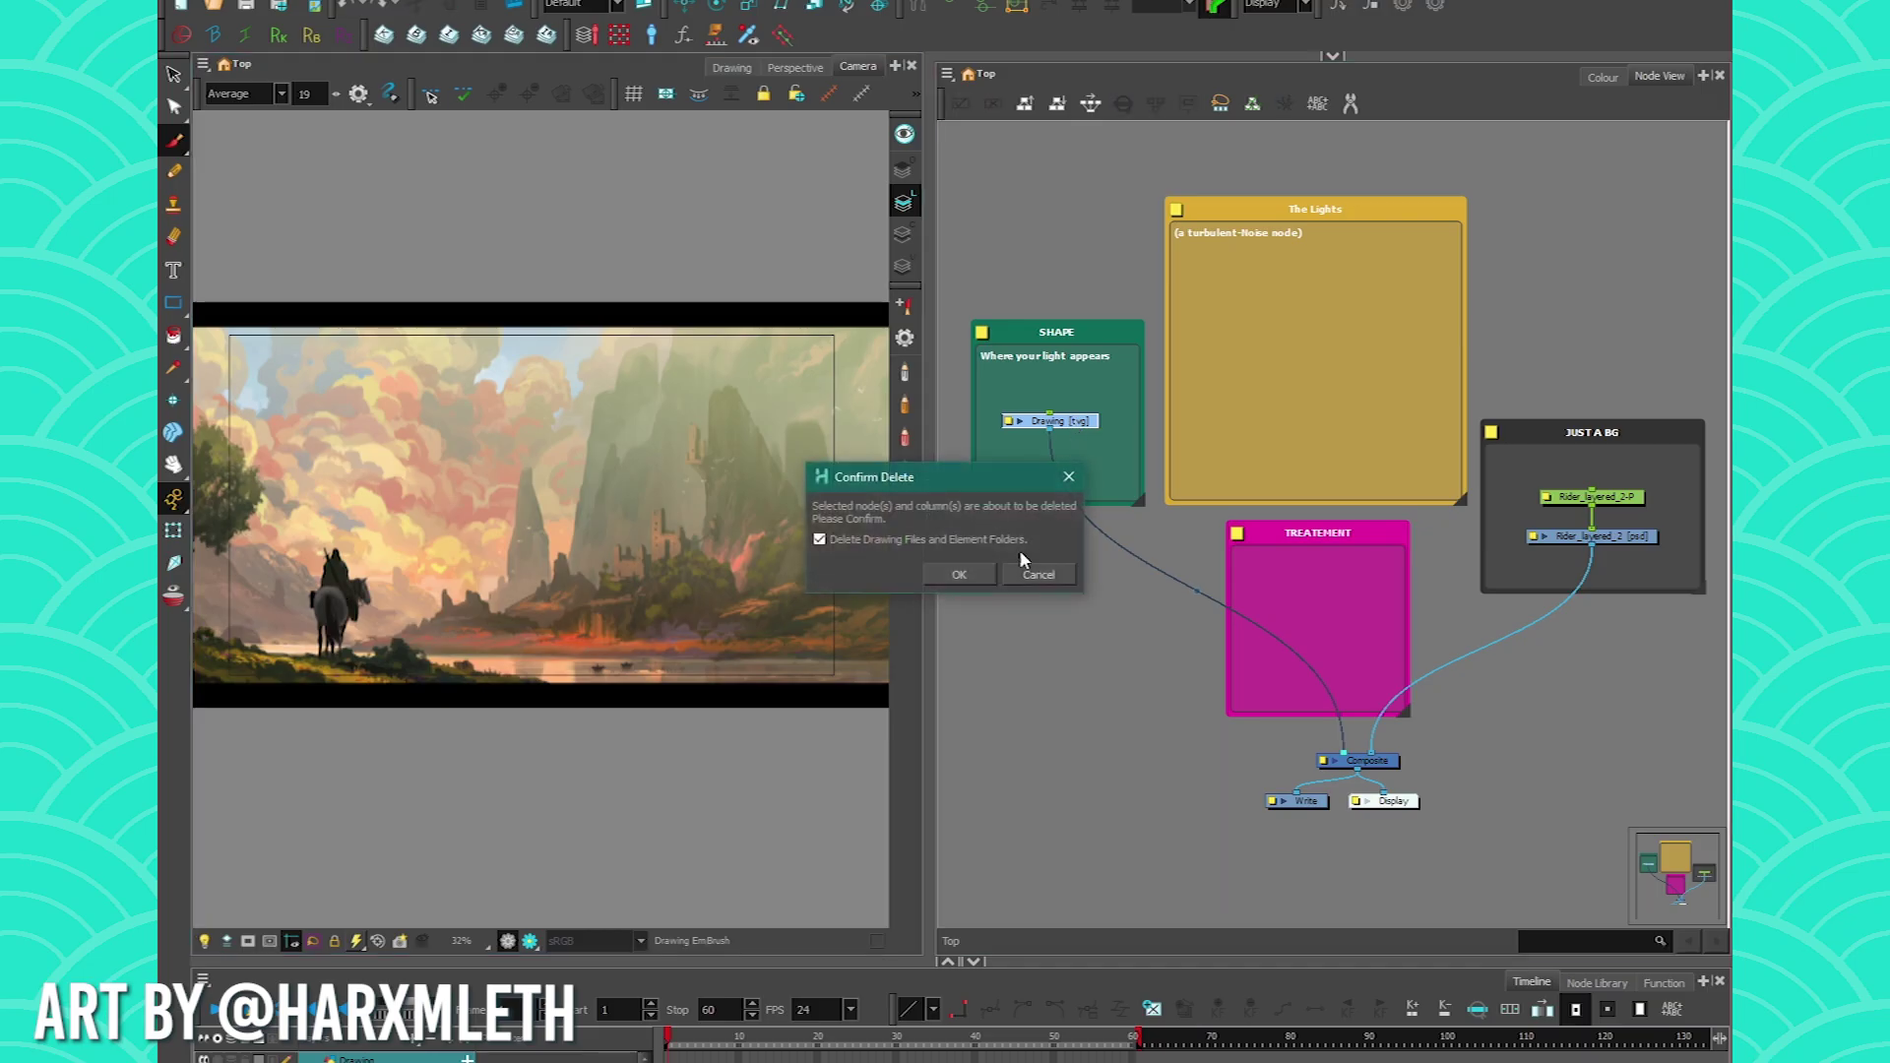
key(Return)
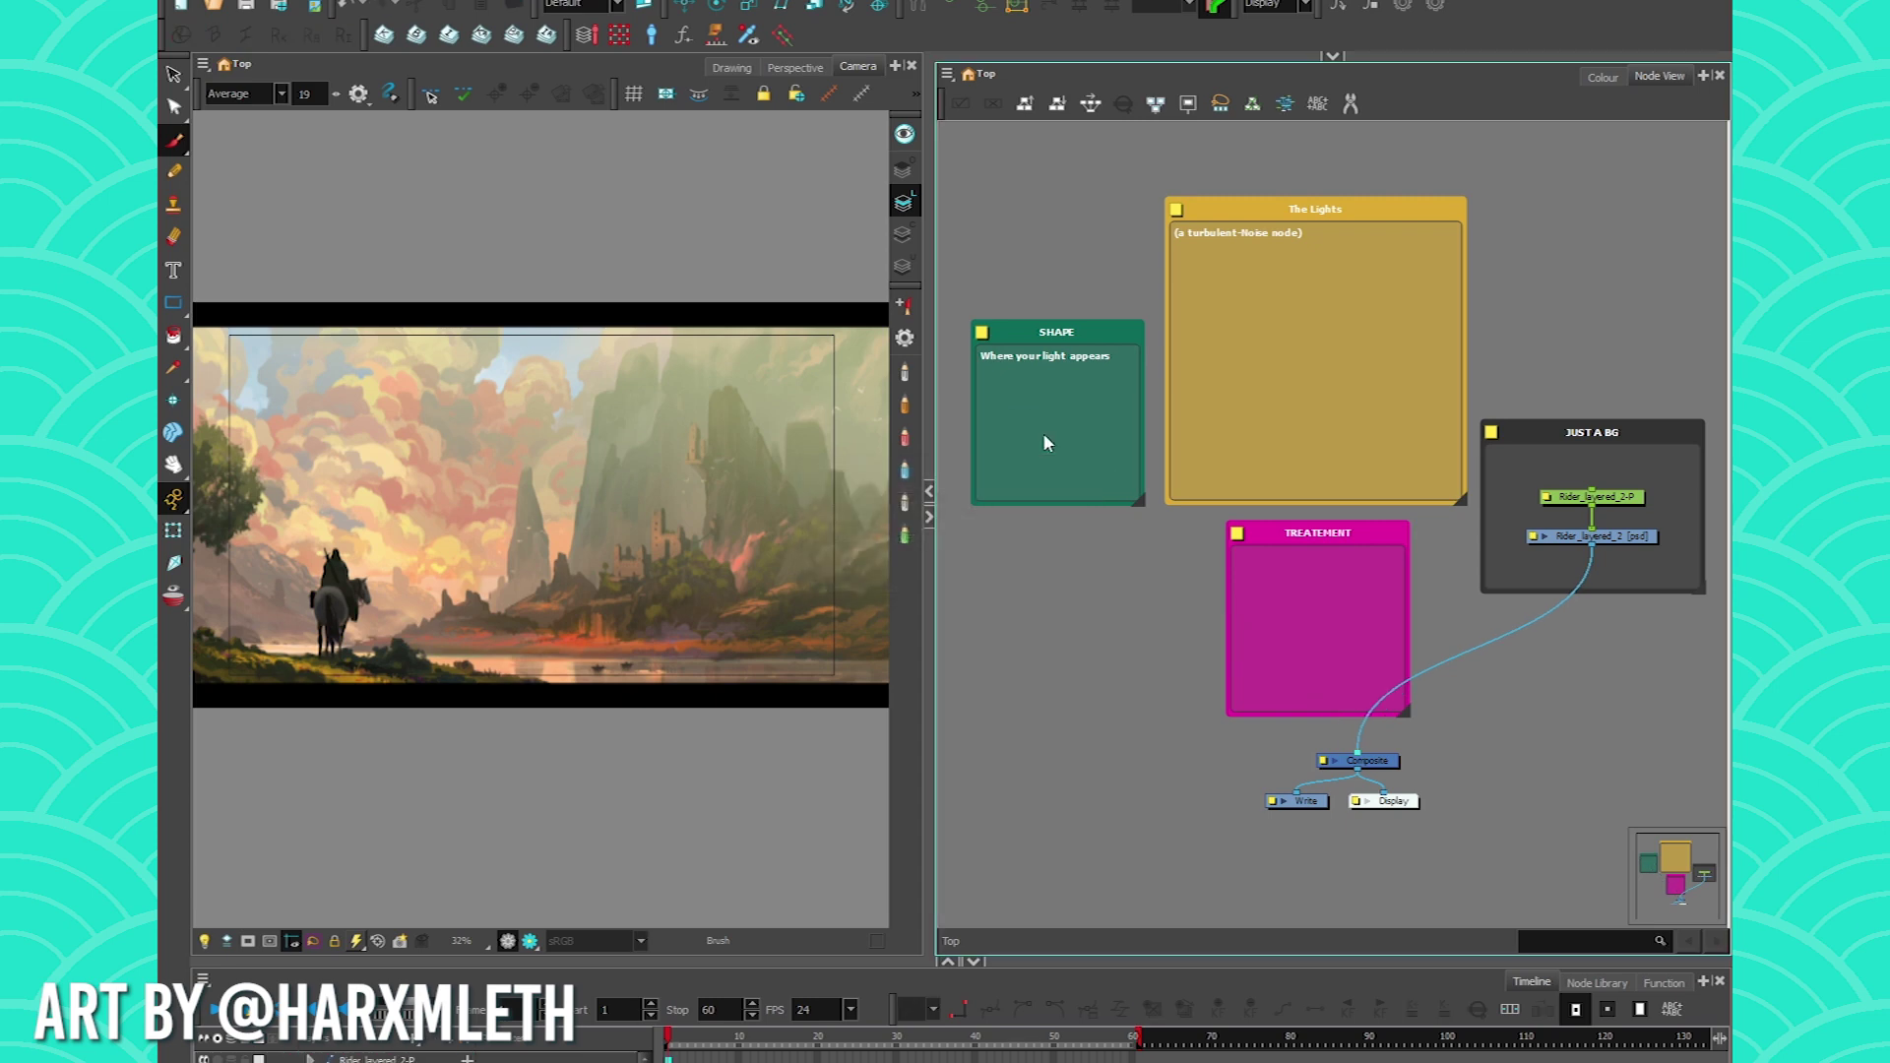
Add a Gradient node in the SHAPE group and connect its output to the Composite
key(Tab)
text(grad)
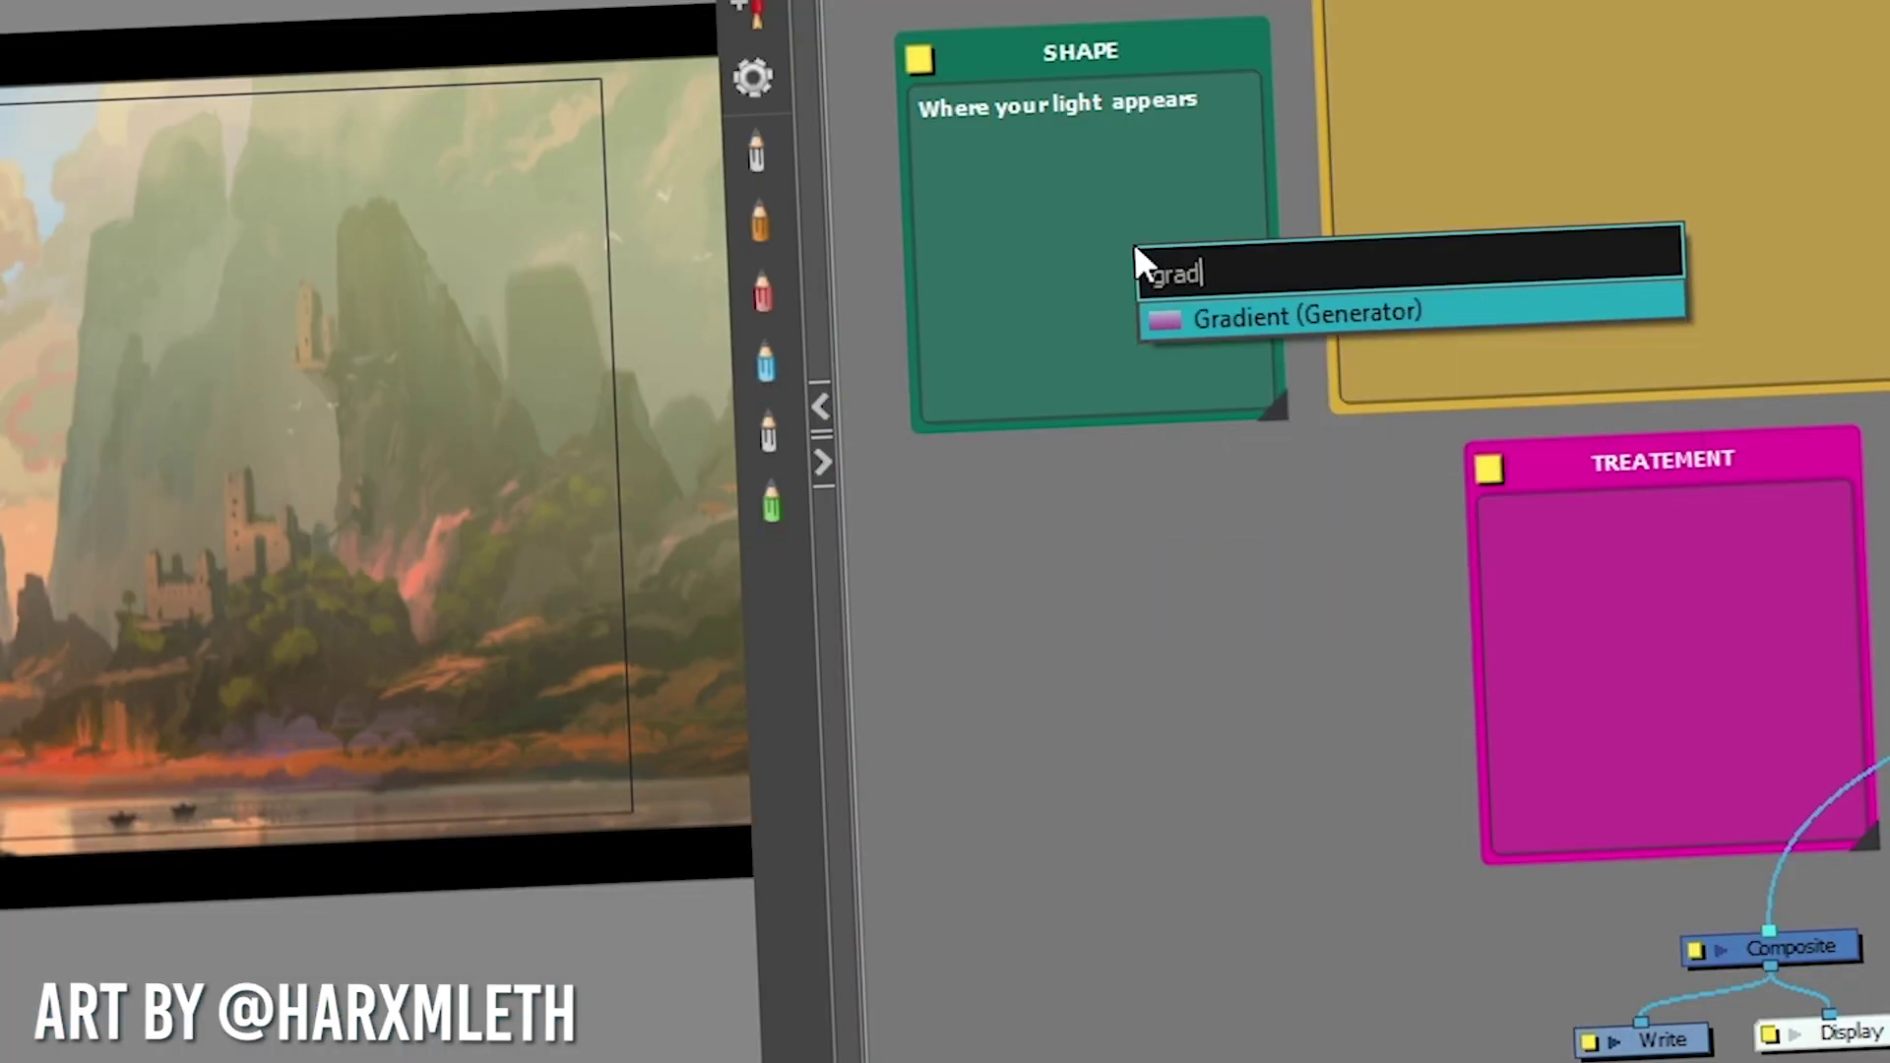
click(1220, 313)
drag(1260, 229, 1739, 931)
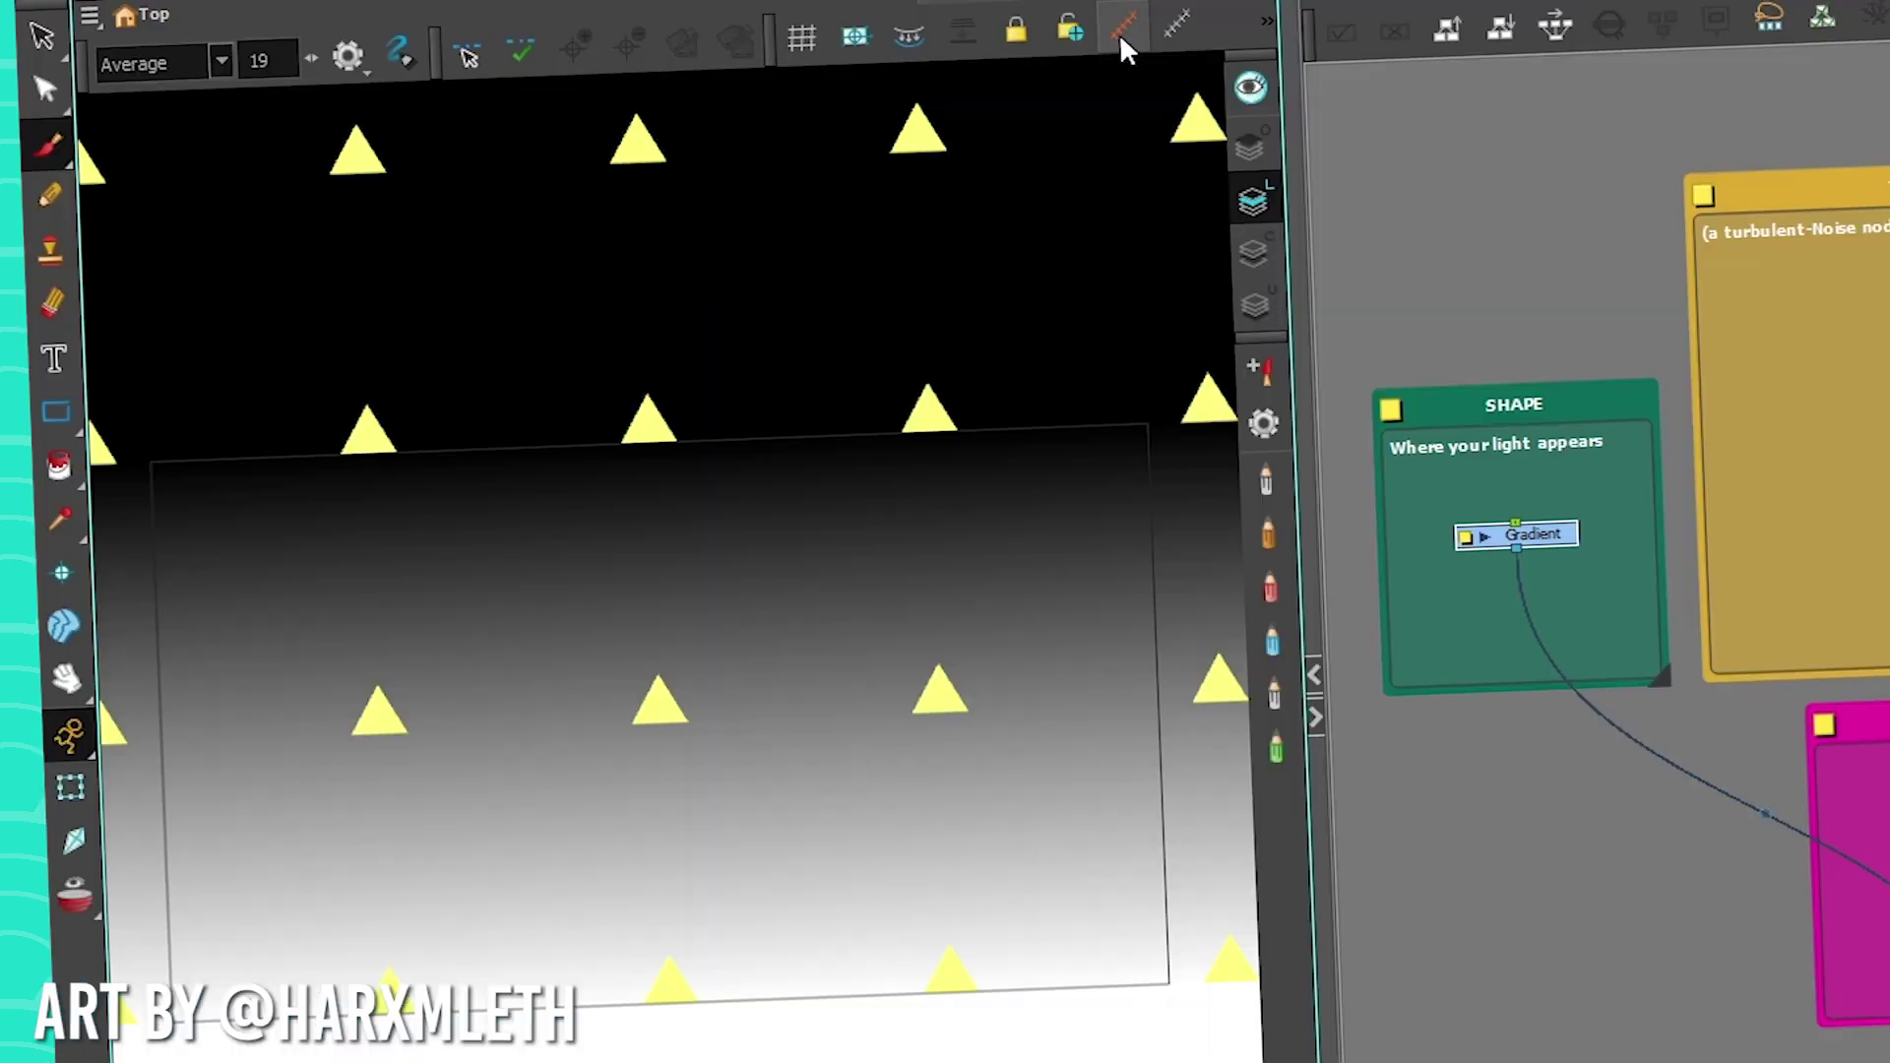
Show the gradient's control and reposition its endpoints so it fades diagonally from white above the camera frame to black below it
click(1126, 47)
click(1438, 310)
click(654, 447)
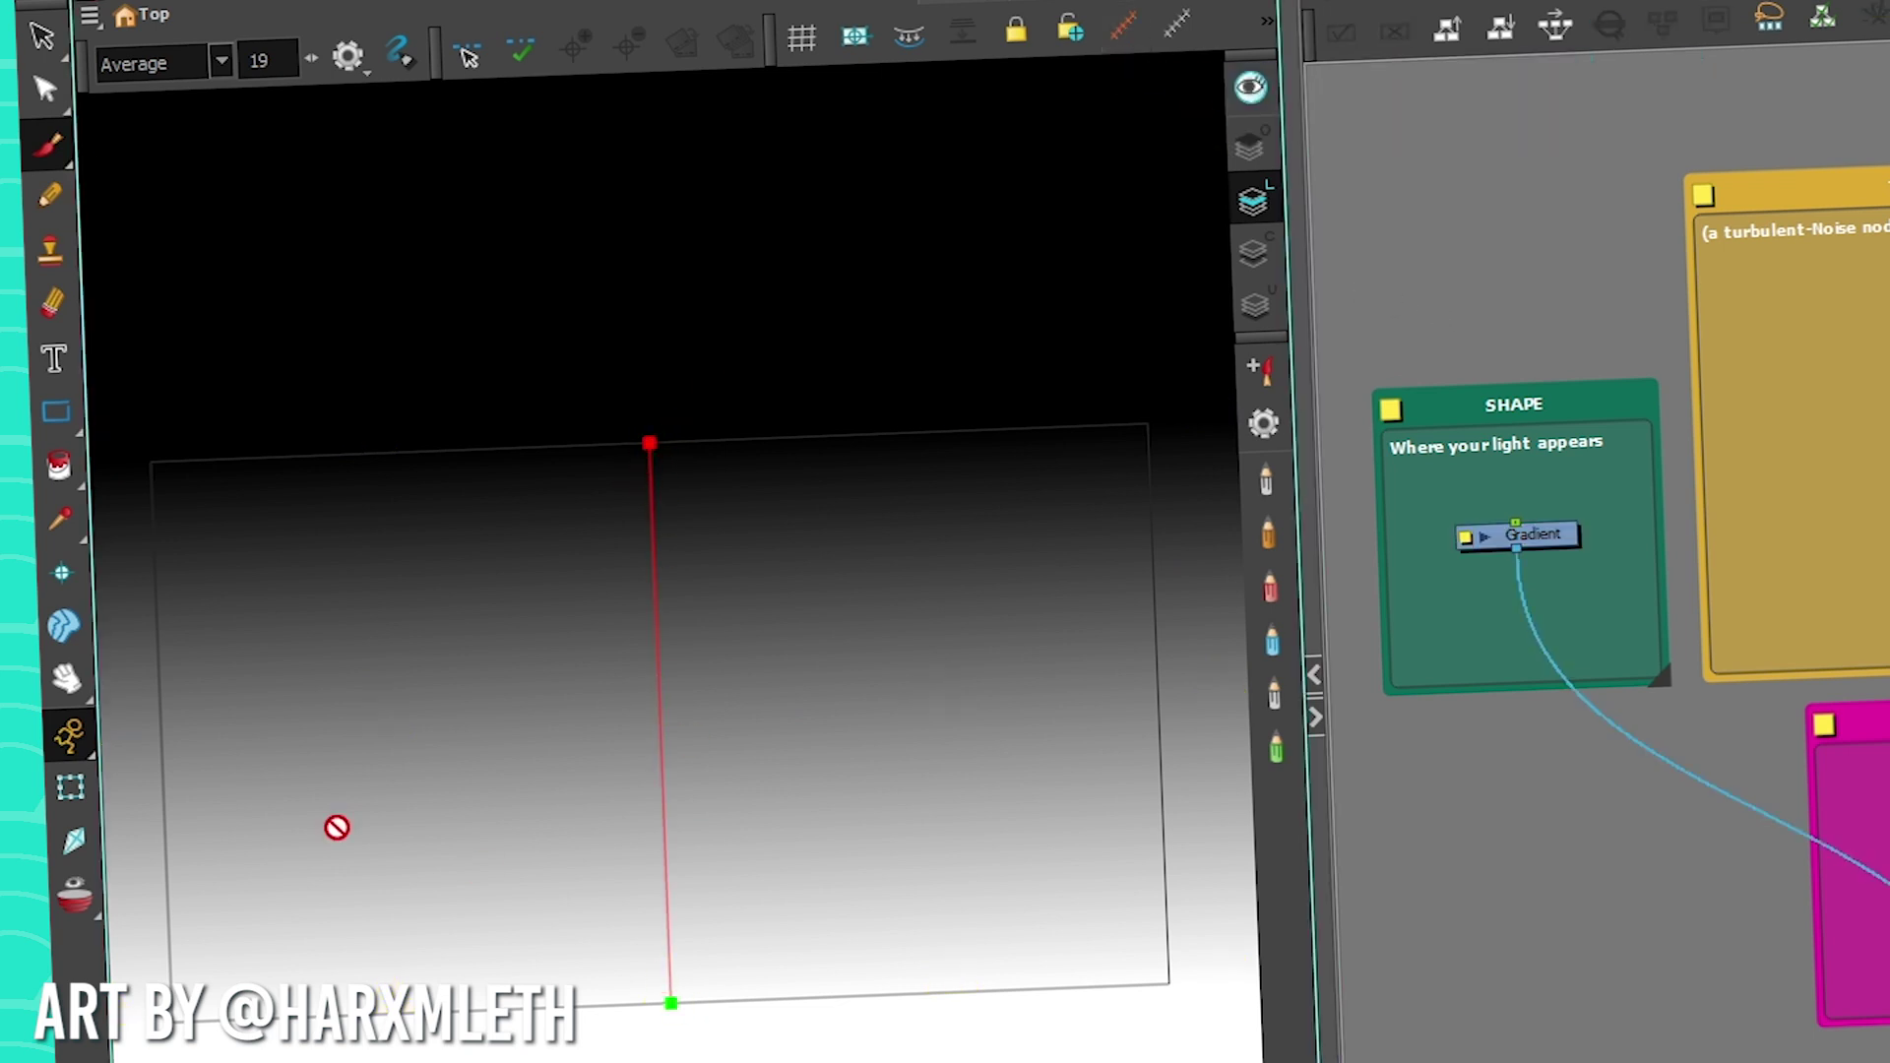
click(76, 796)
drag(669, 1003, 628, 853)
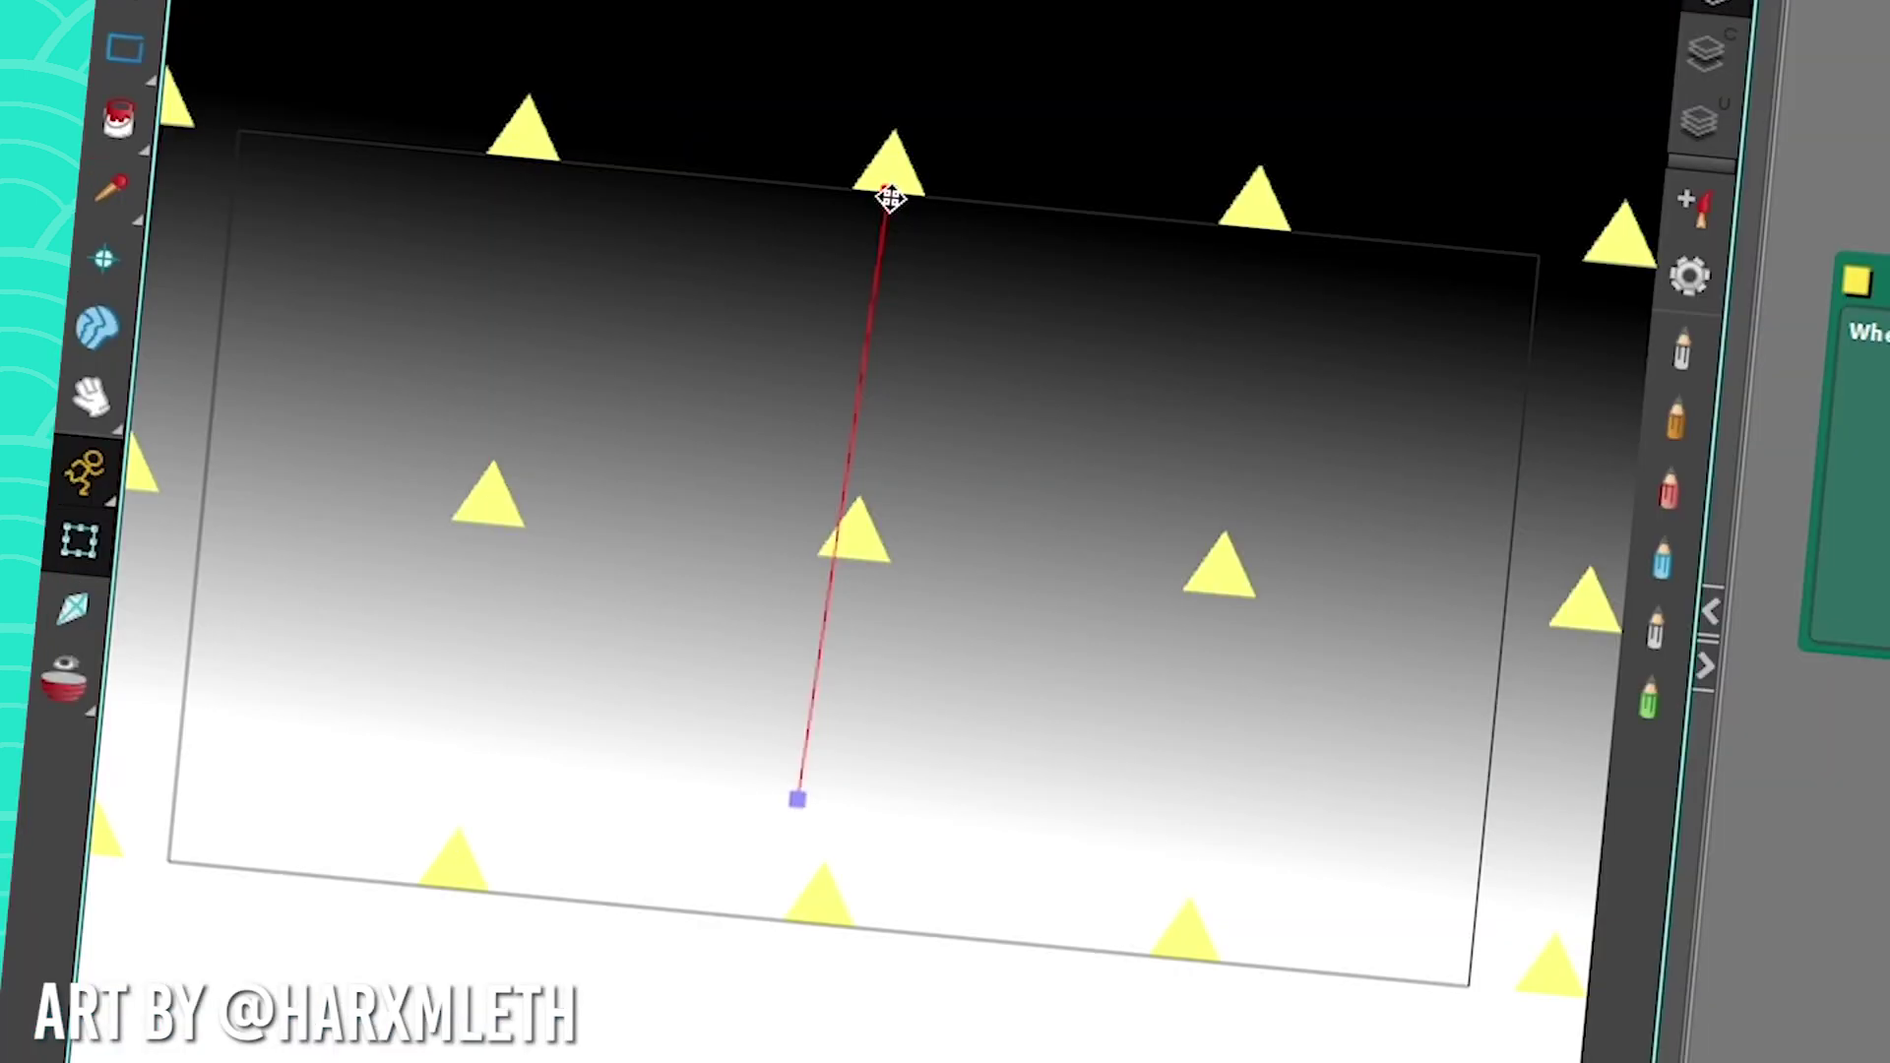
drag(531, 337, 427, 653)
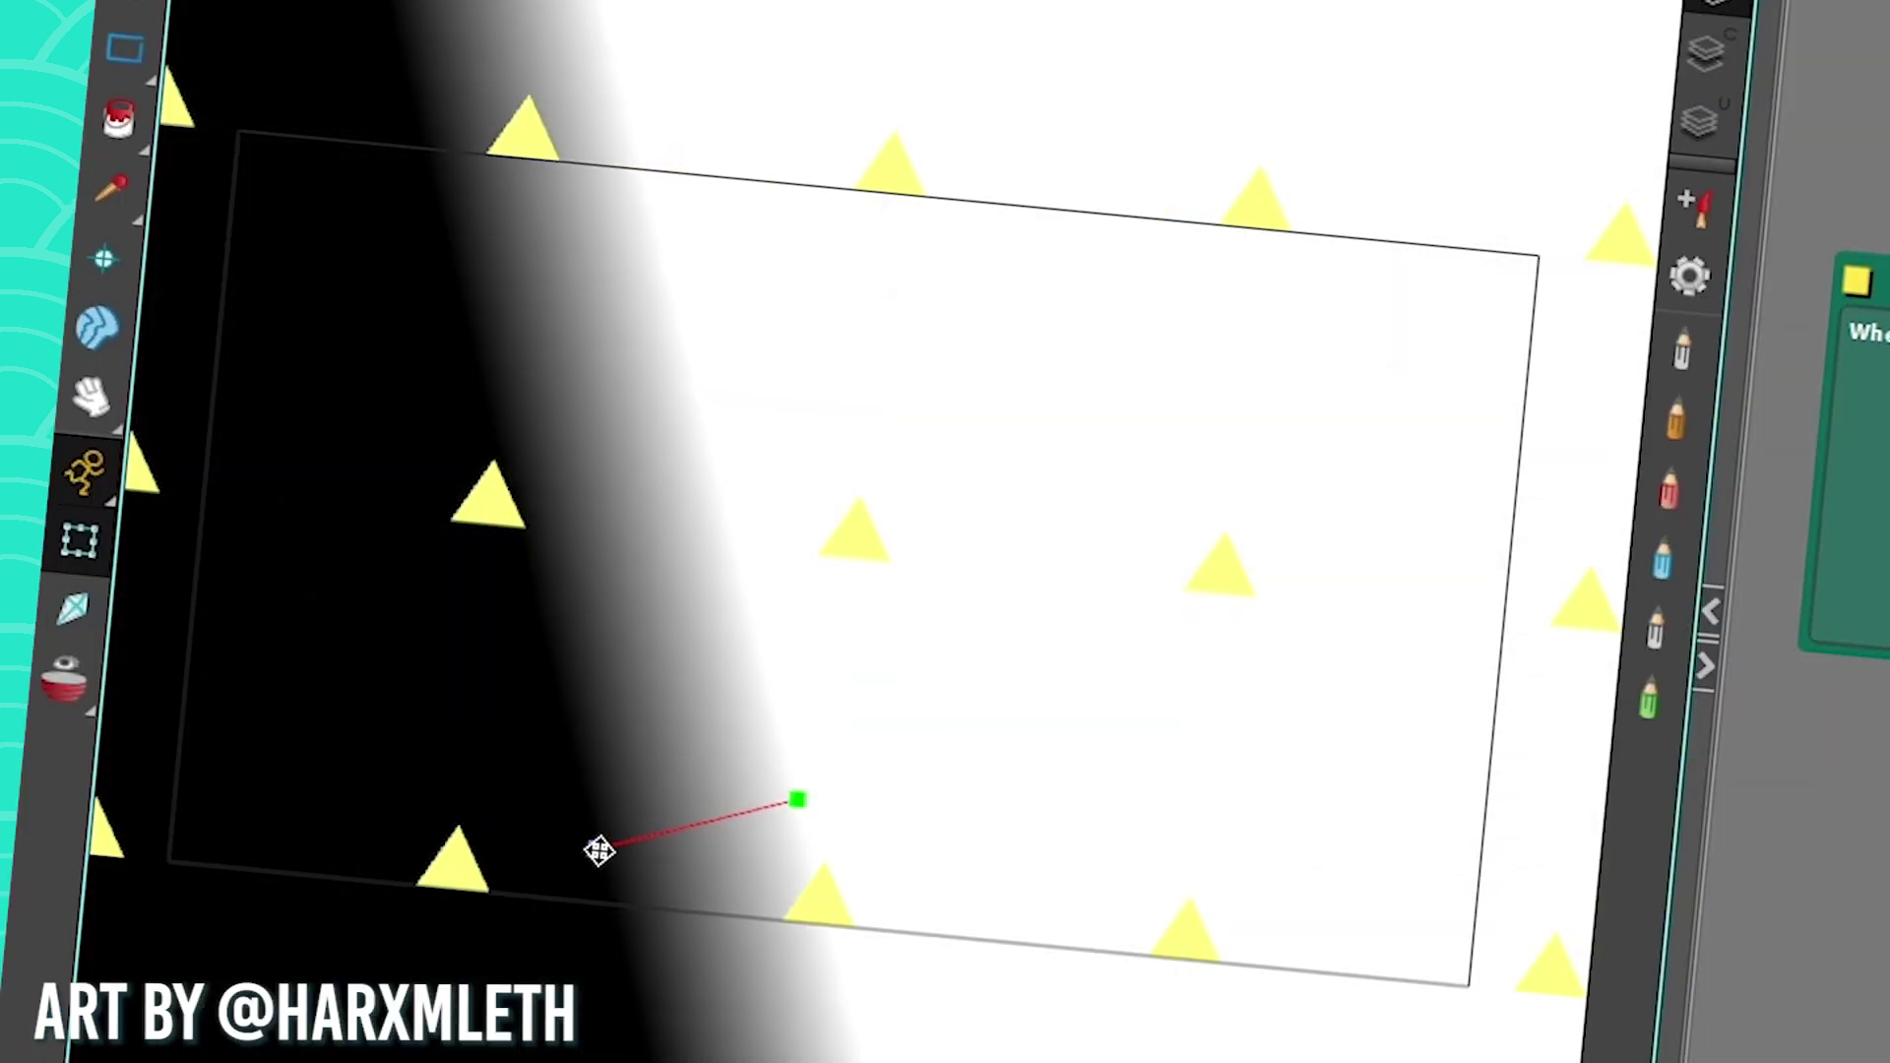
drag(801, 799, 1037, 2)
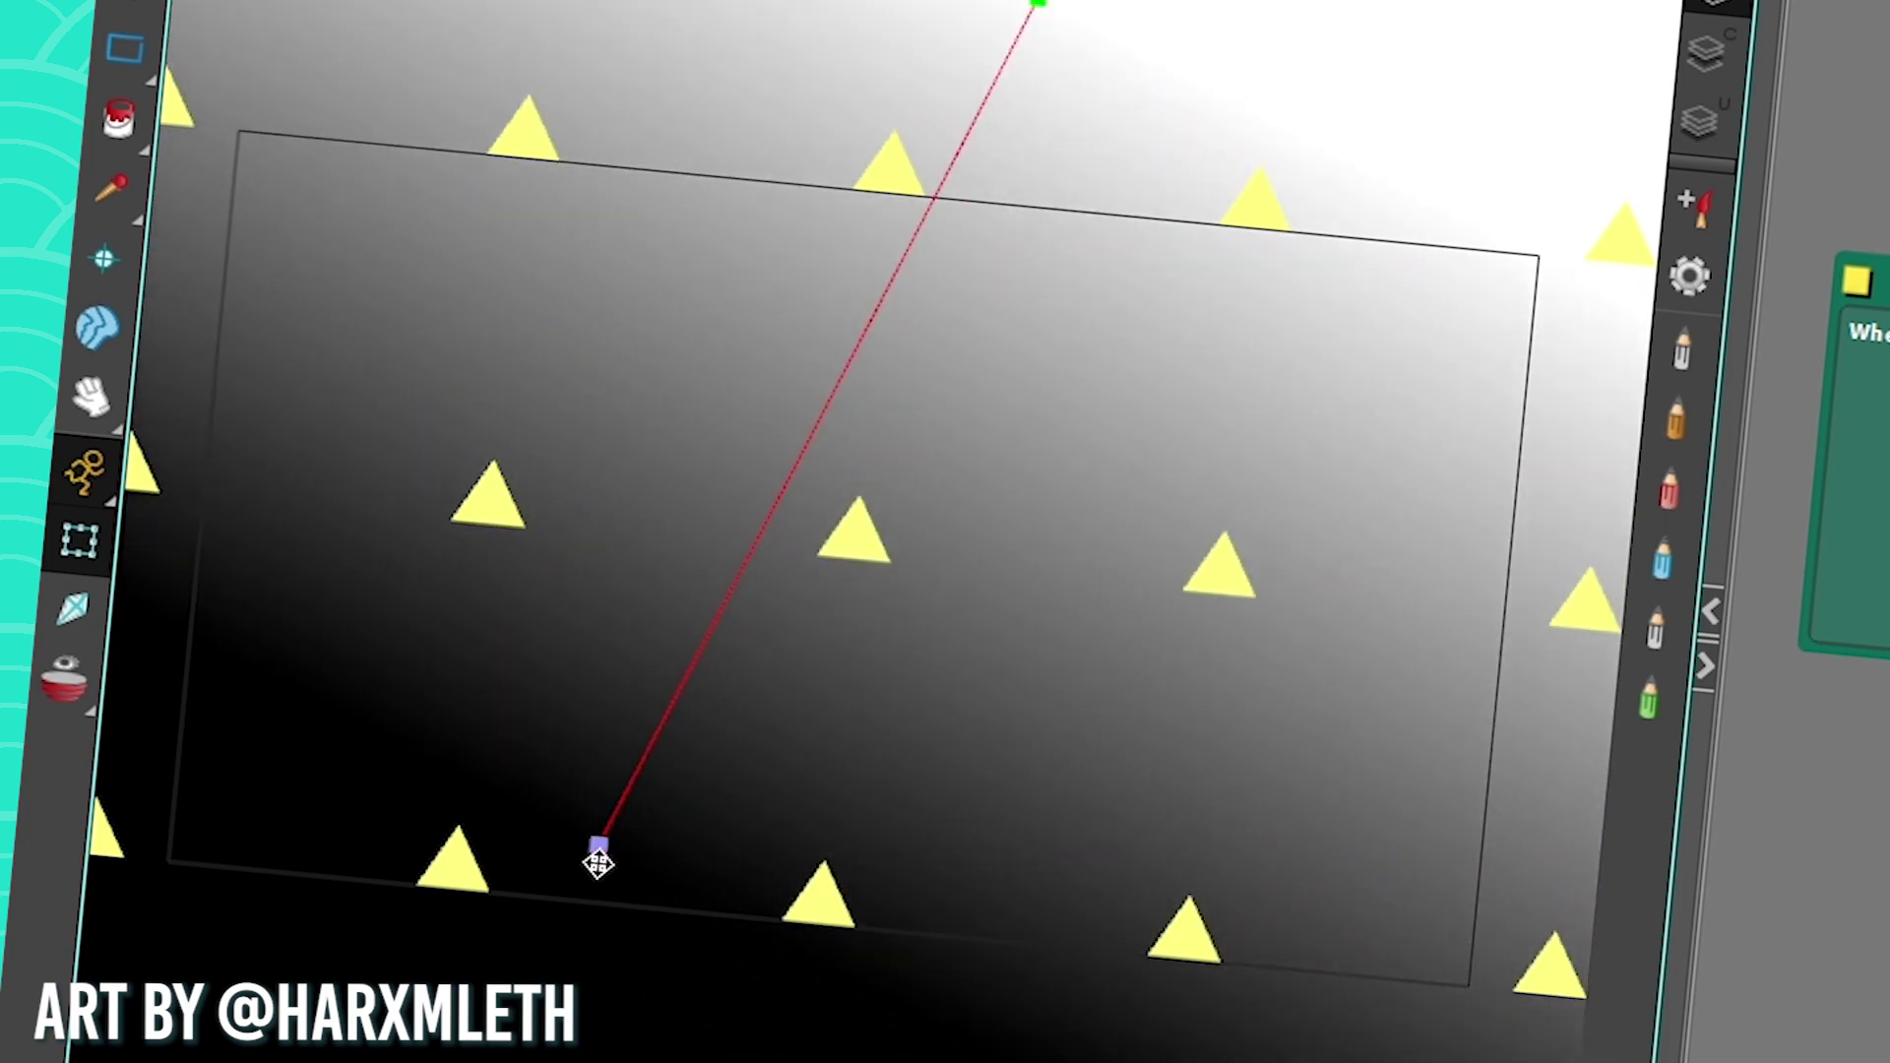
drag(595, 848, 757, 1022)
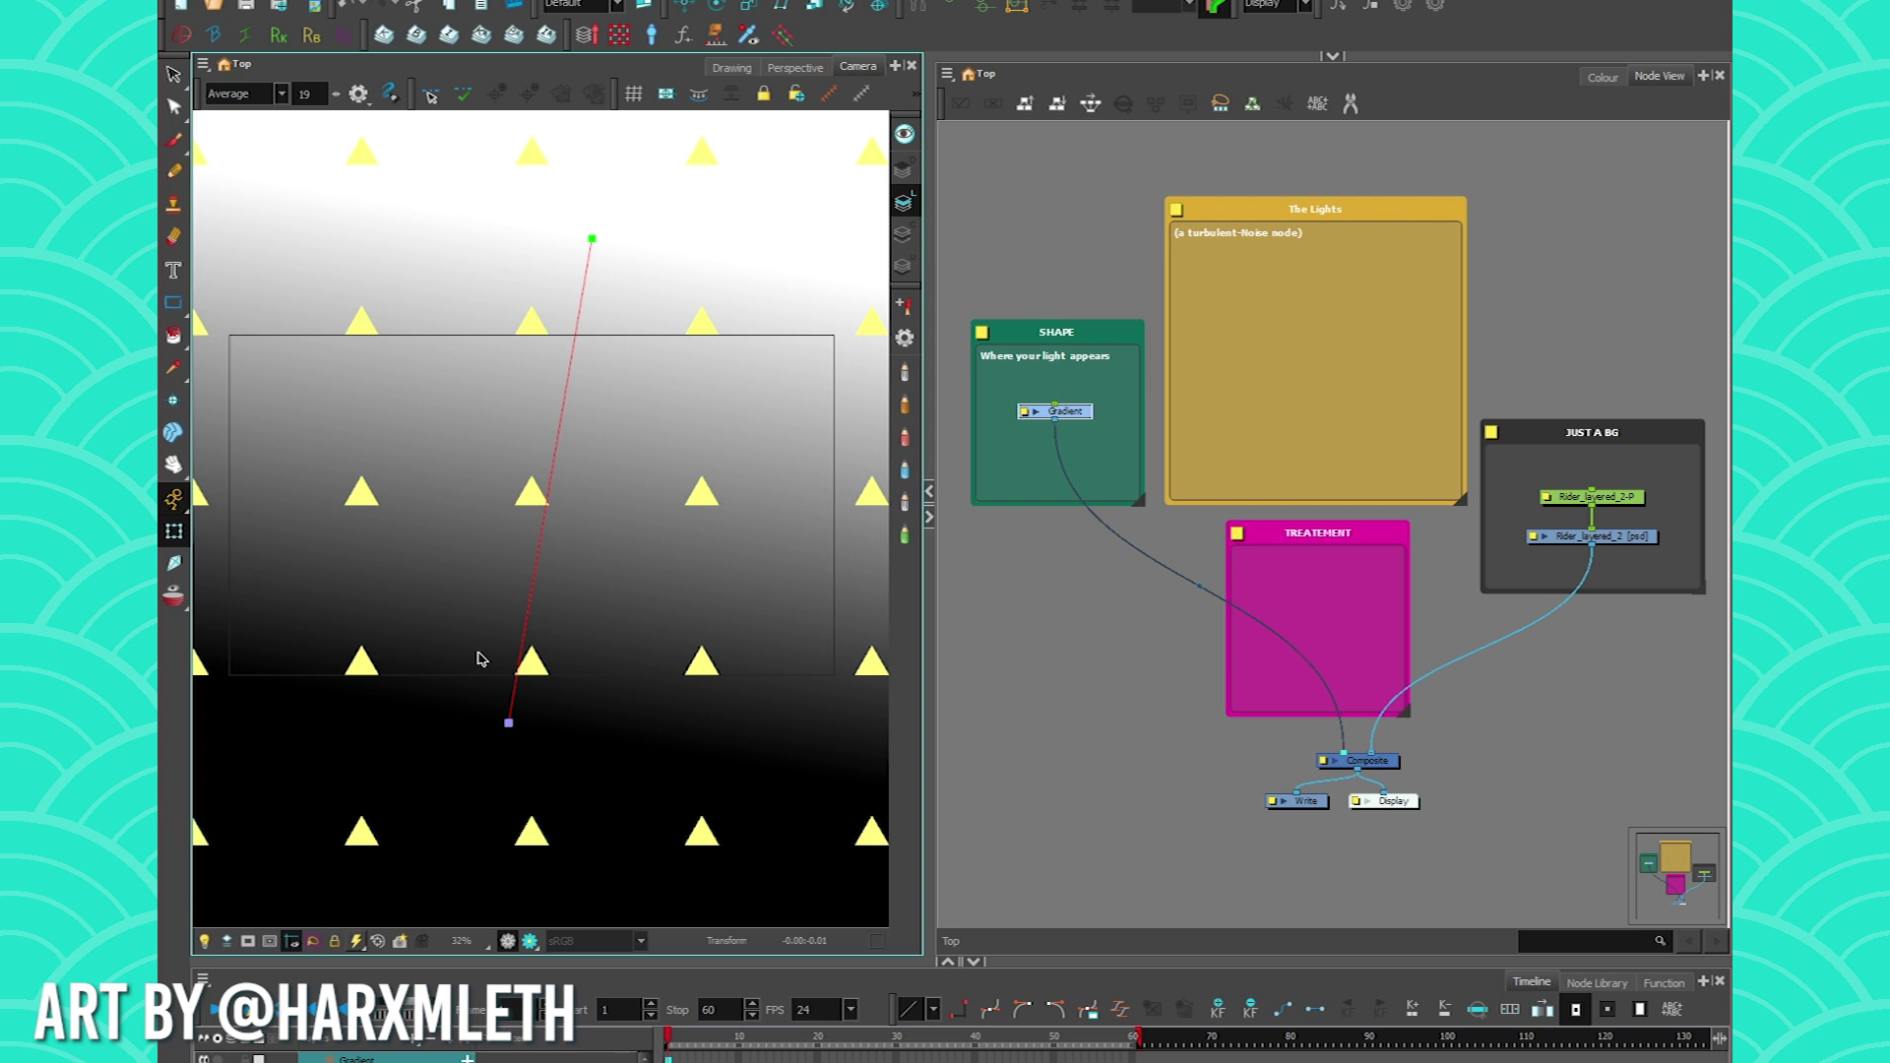
click(1116, 638)
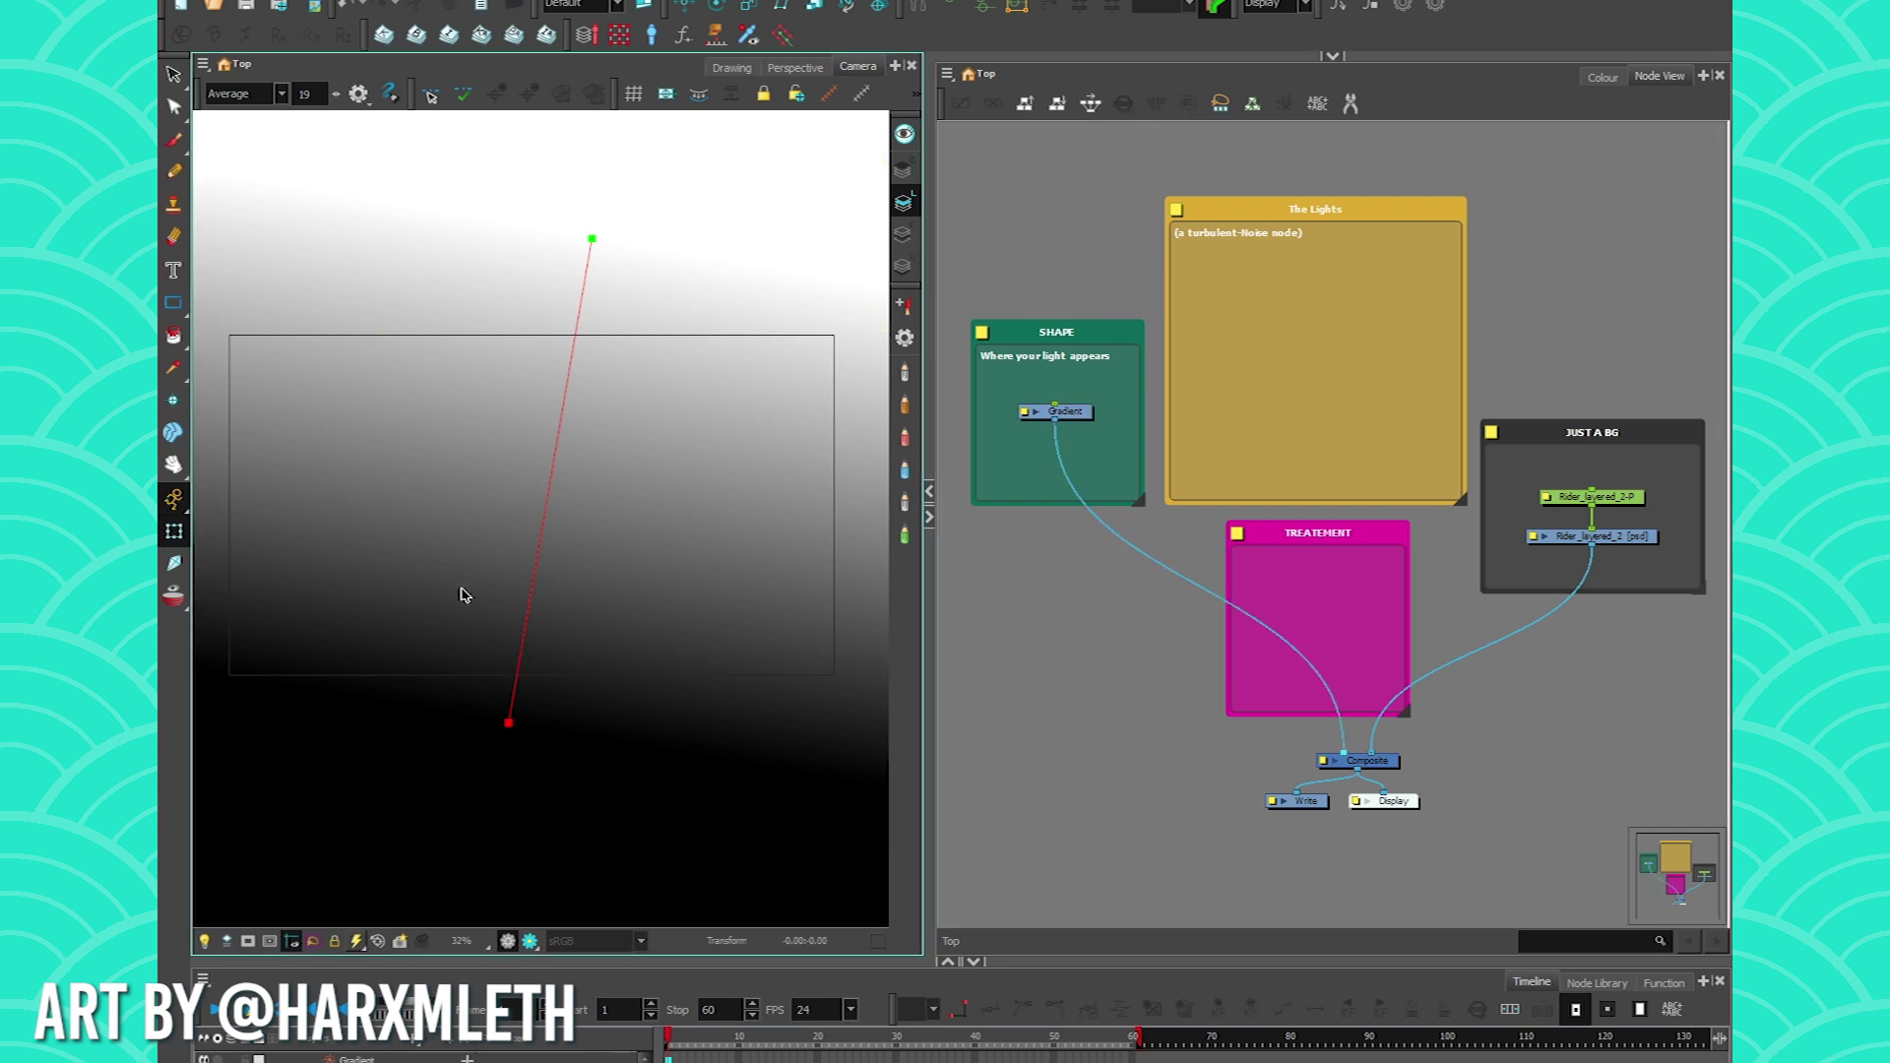
Add a Greyscale node and insert it between the Gradient node and the Composite
key(Tab)
text(grey)
key(Return)
drag(1061, 498, 1082, 460)
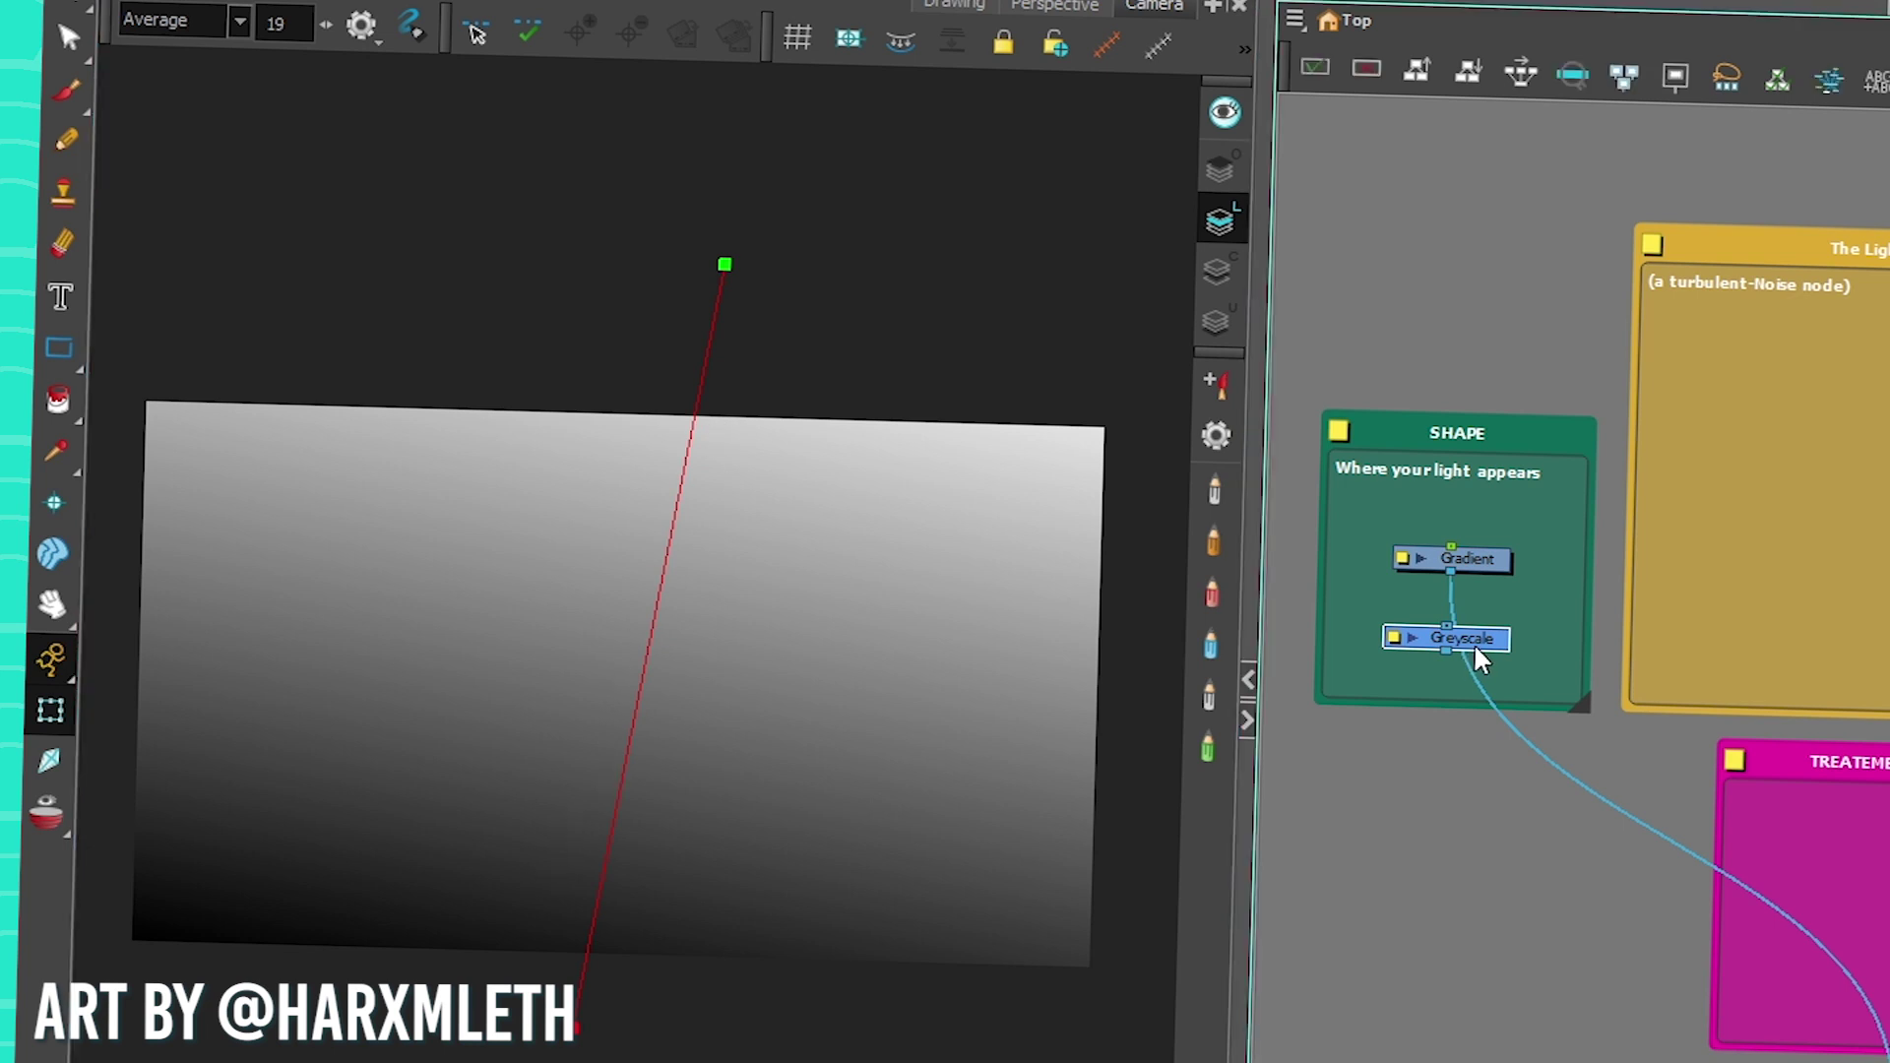
Enable Matte Output in the Greyscale node's layer properties
click(1392, 637)
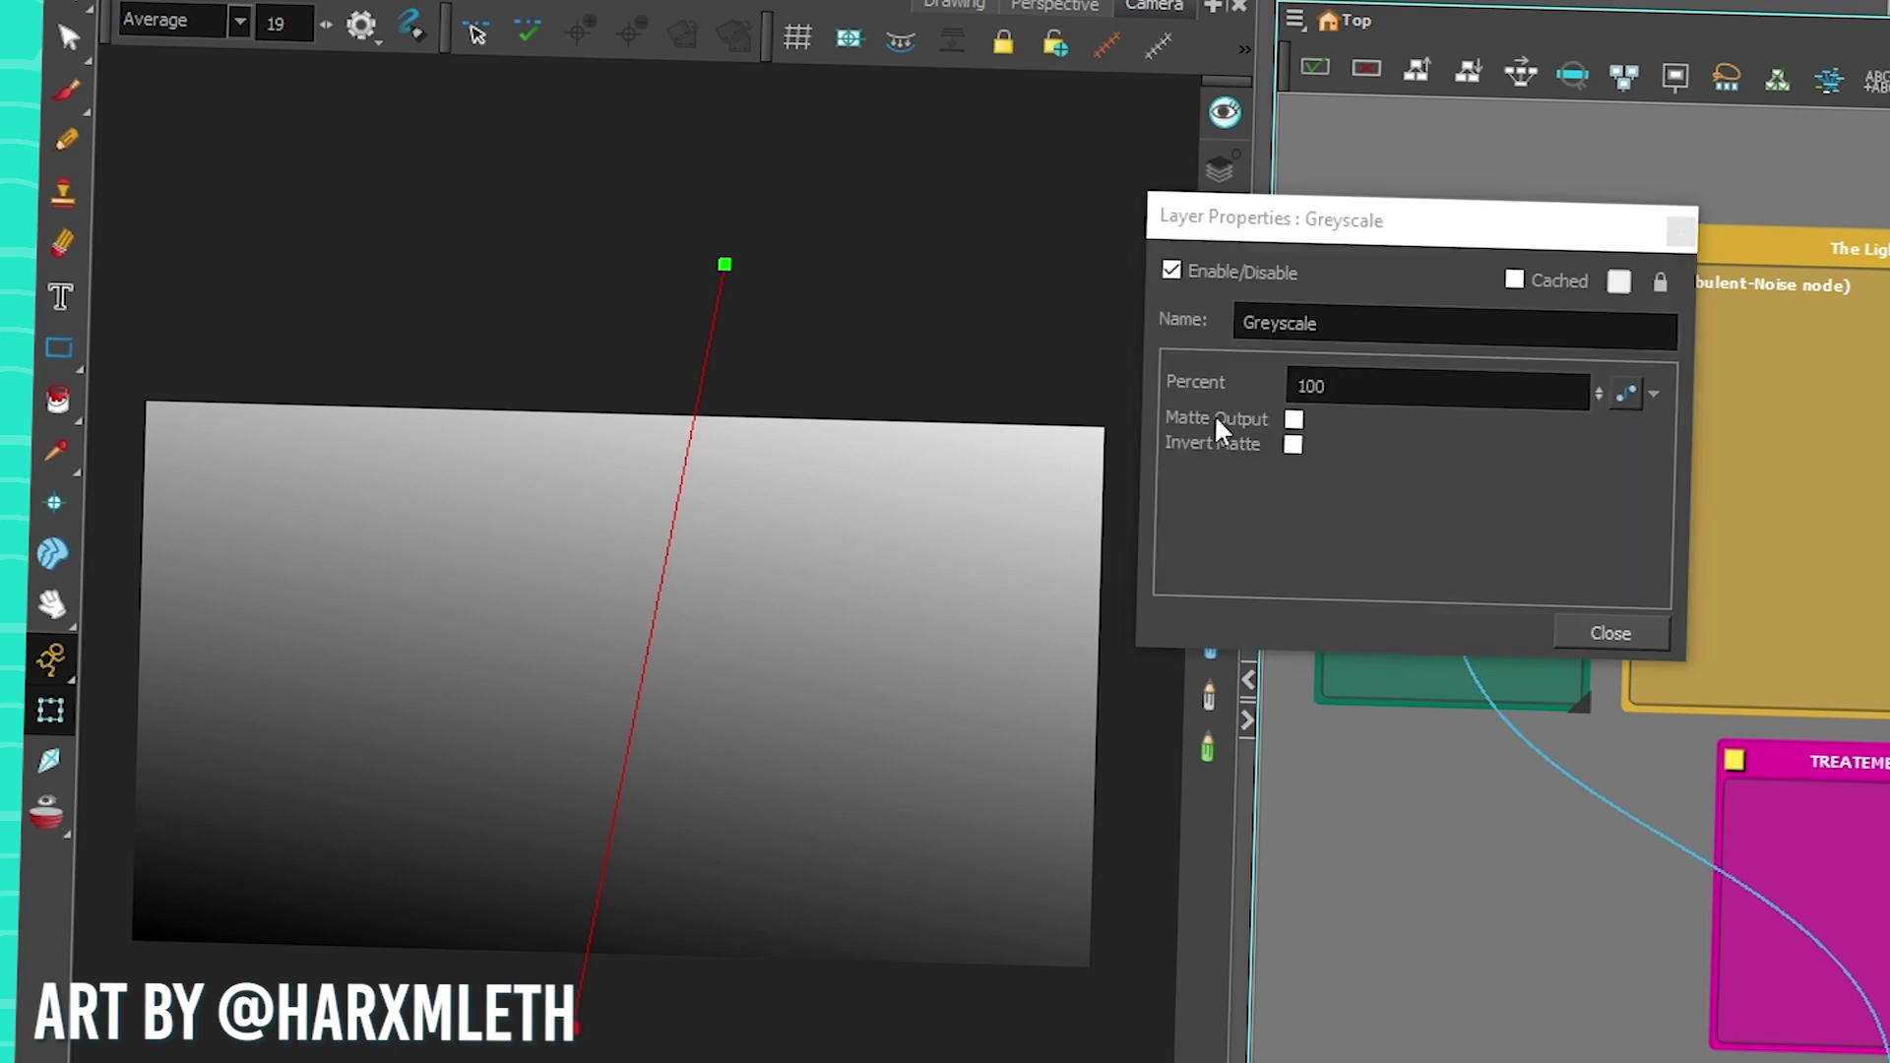
click(1294, 421)
click(1607, 635)
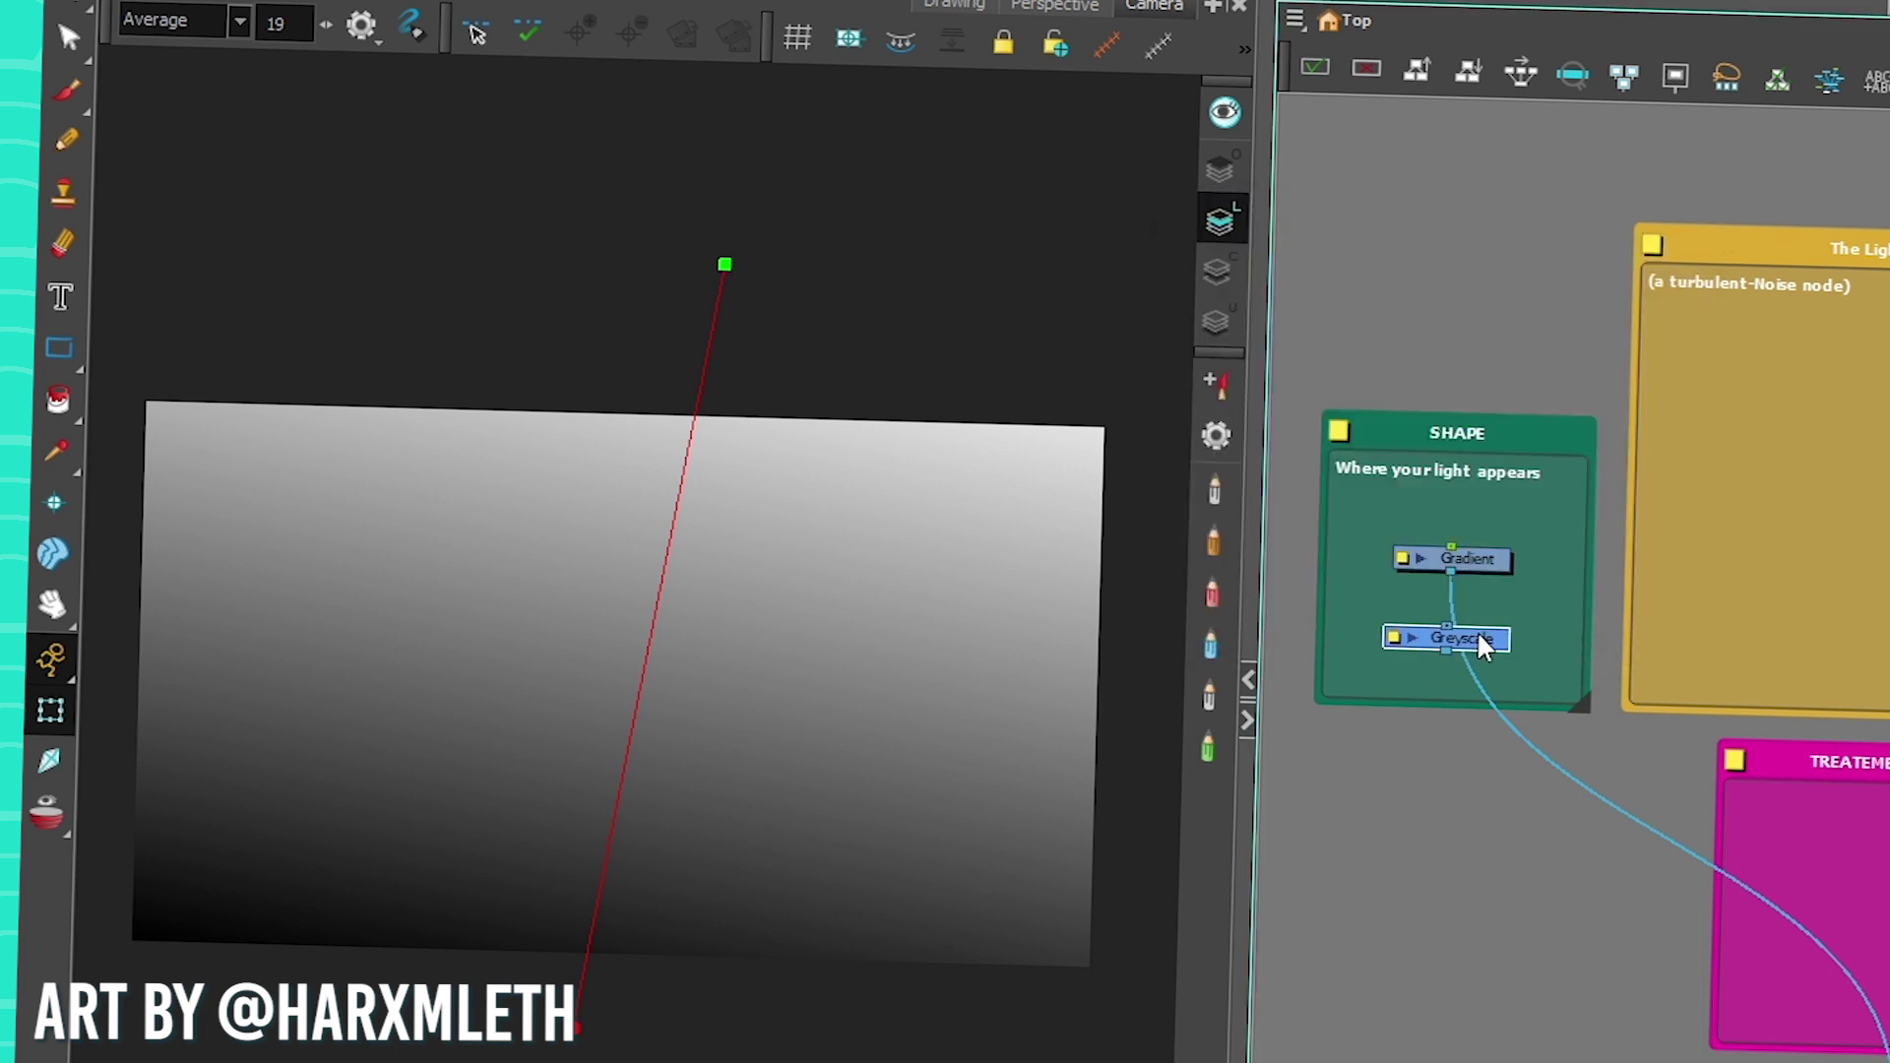
drag(1481, 637, 1488, 631)
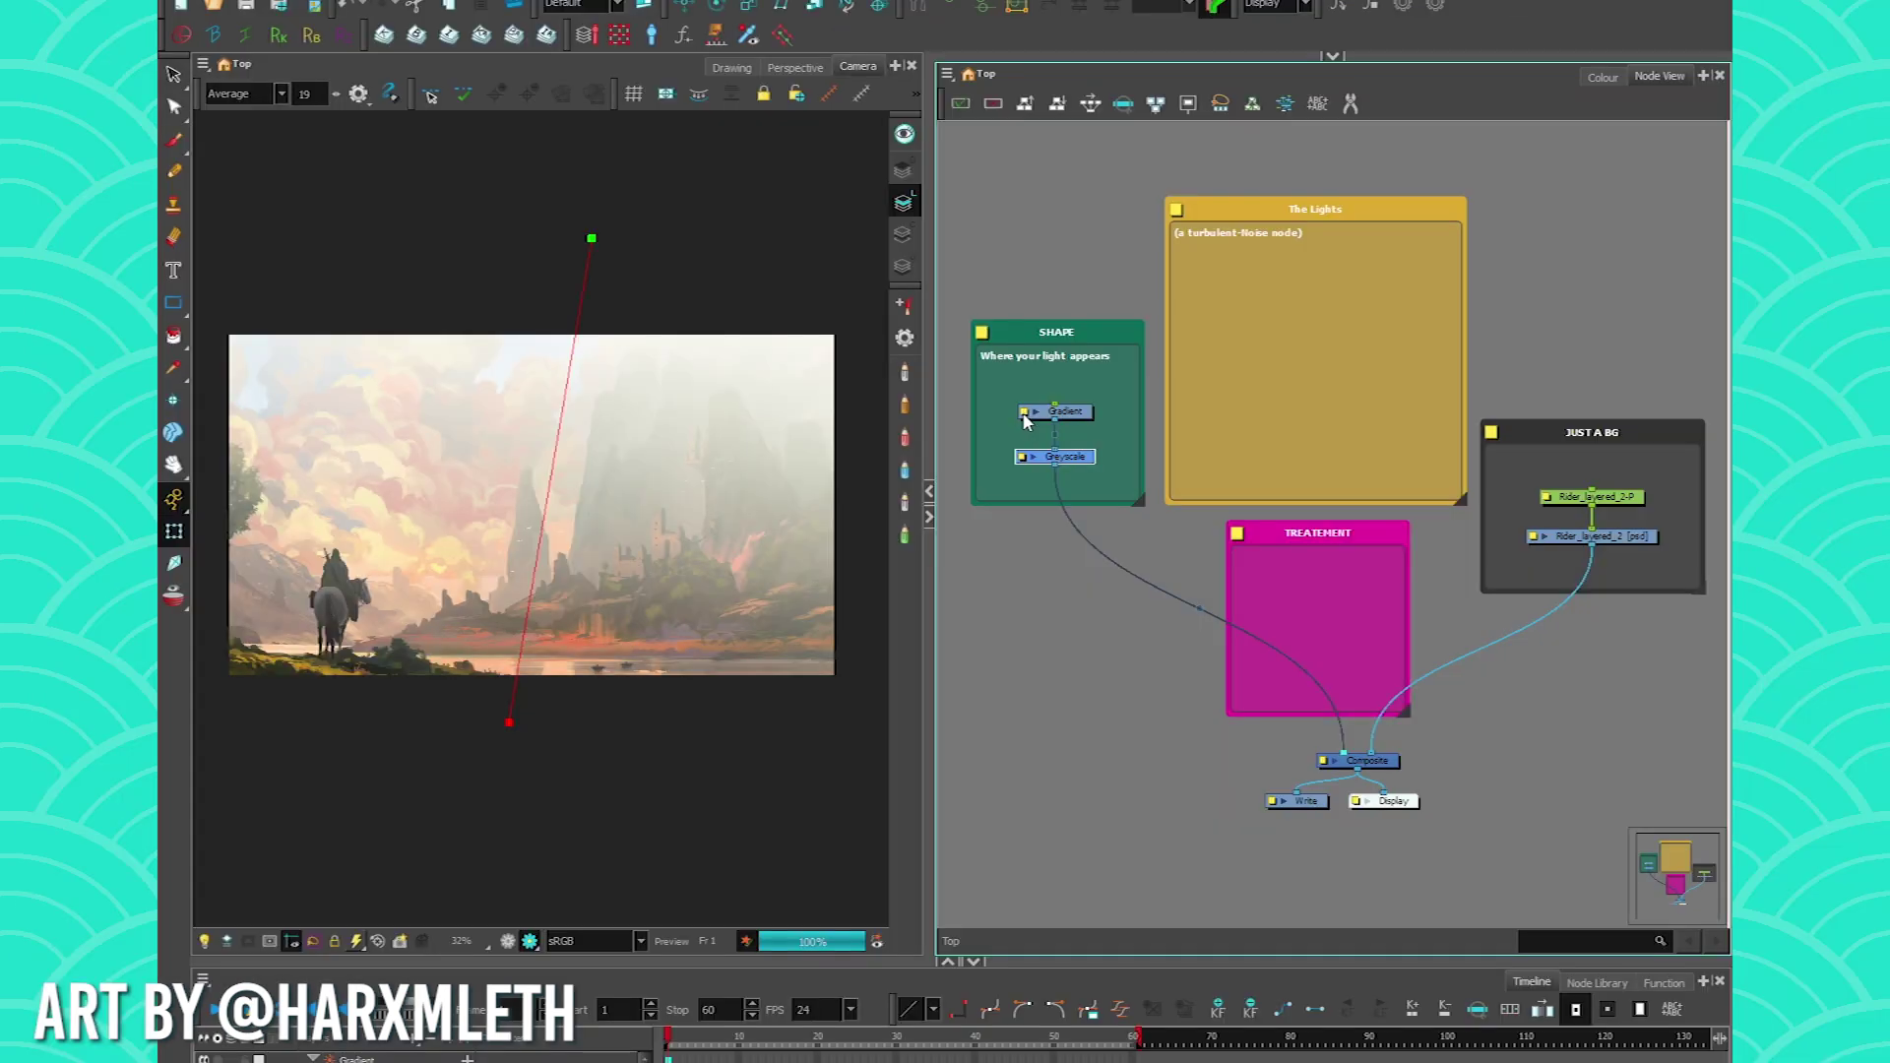
Try an alpha of 0 on the Gradient node's black point, and restore its alpha to 255
double_click(1447, 558)
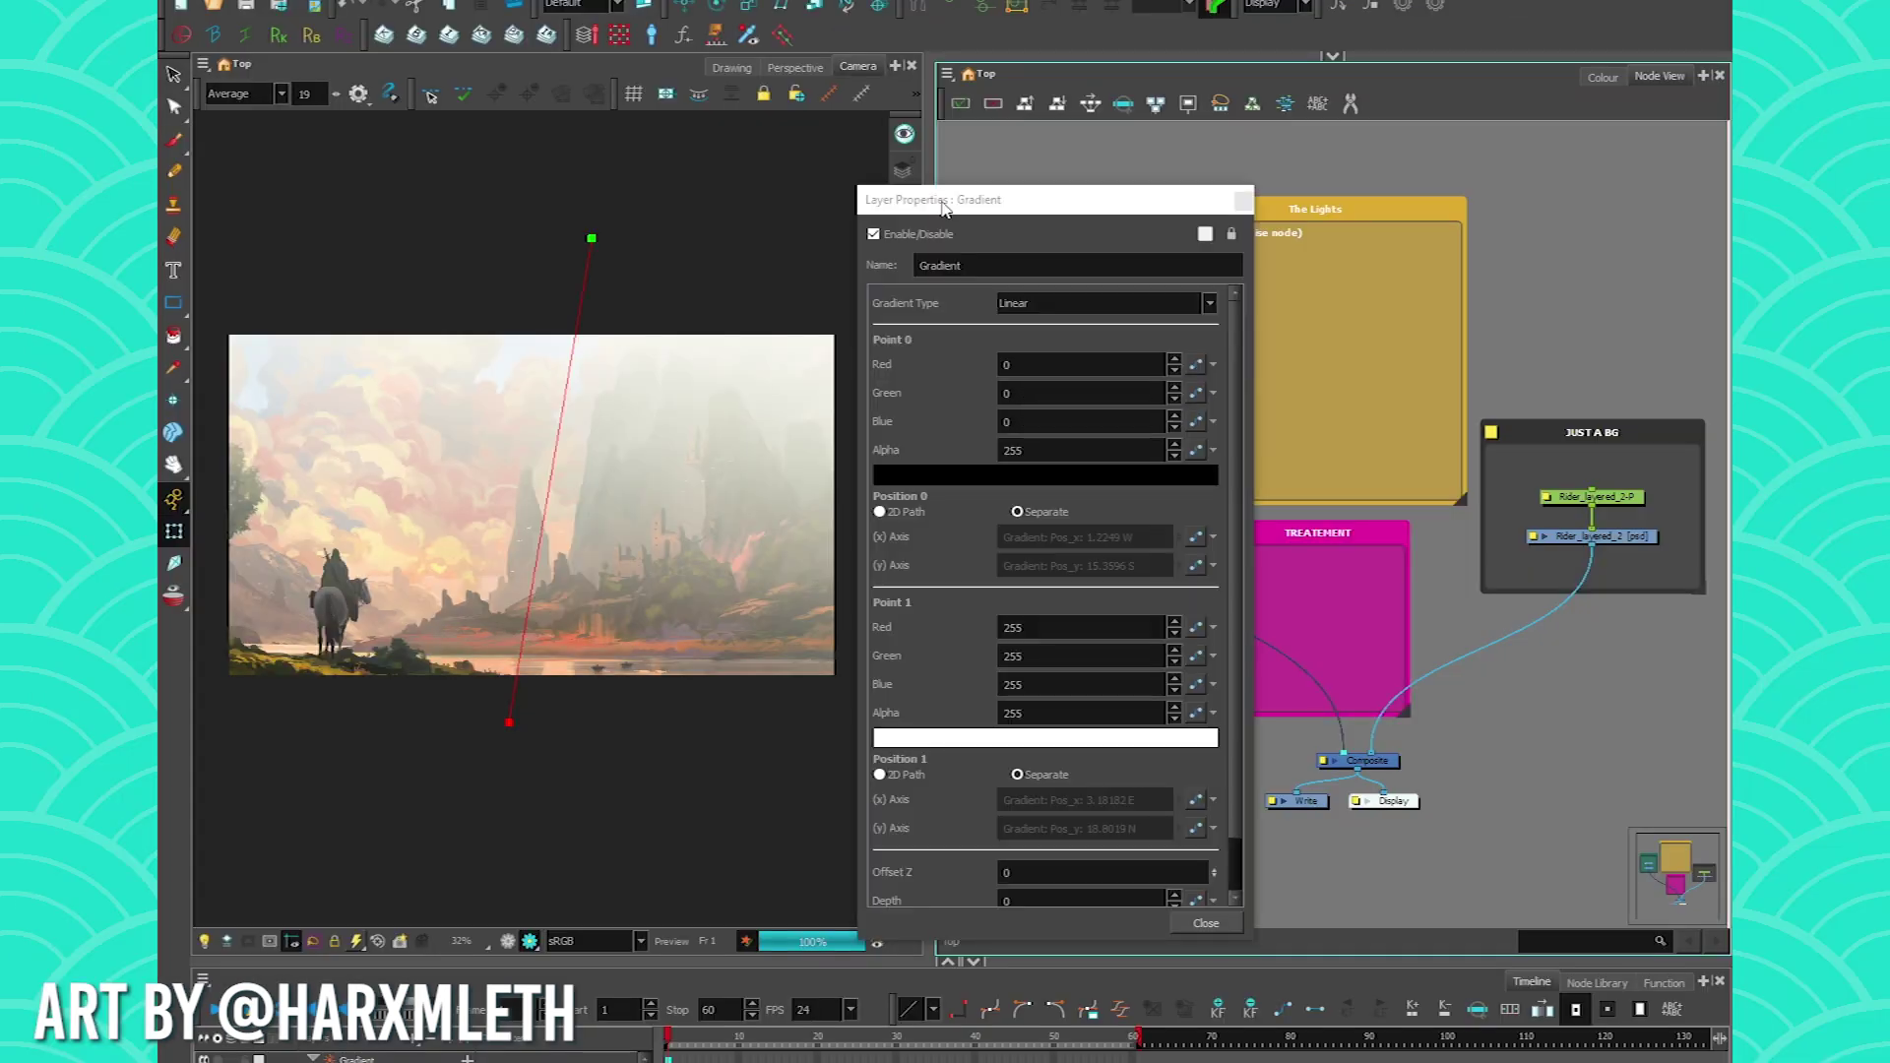
drag(943, 201, 899, 121)
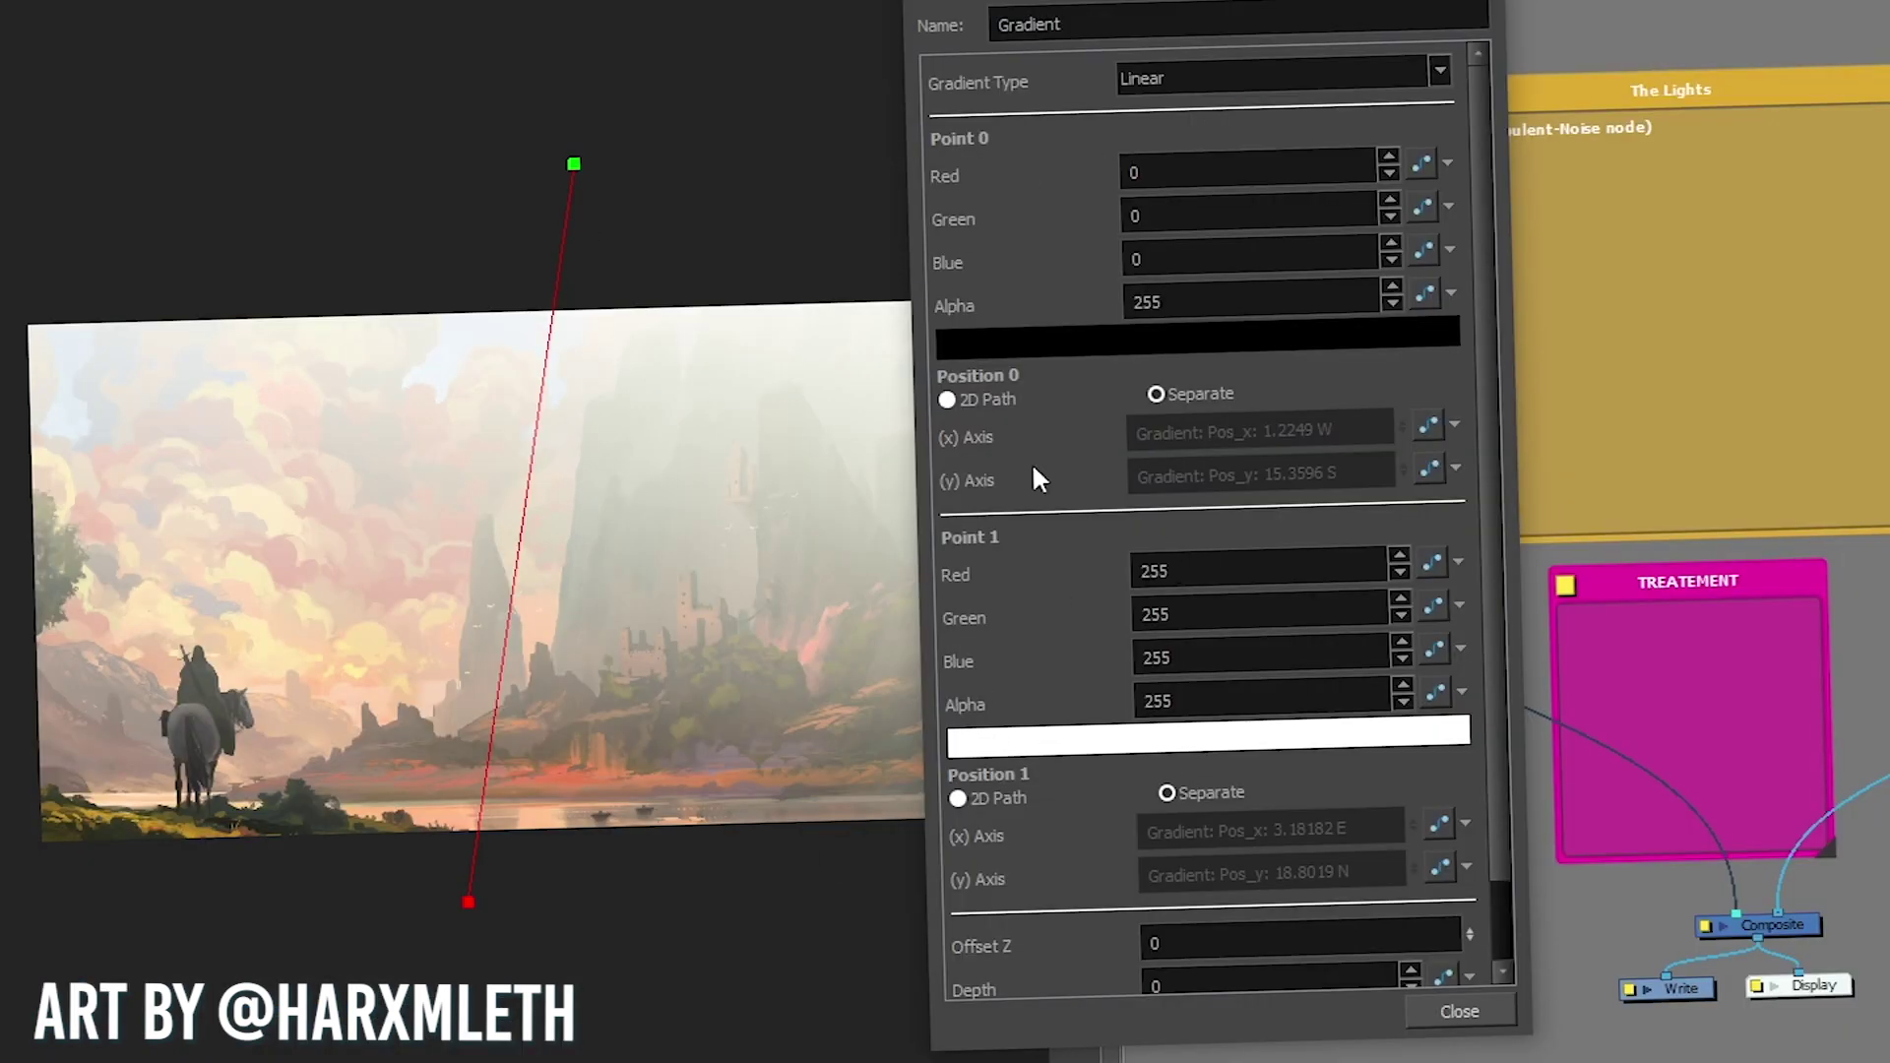
click(994, 337)
drag(1436, 633, 1217, 628)
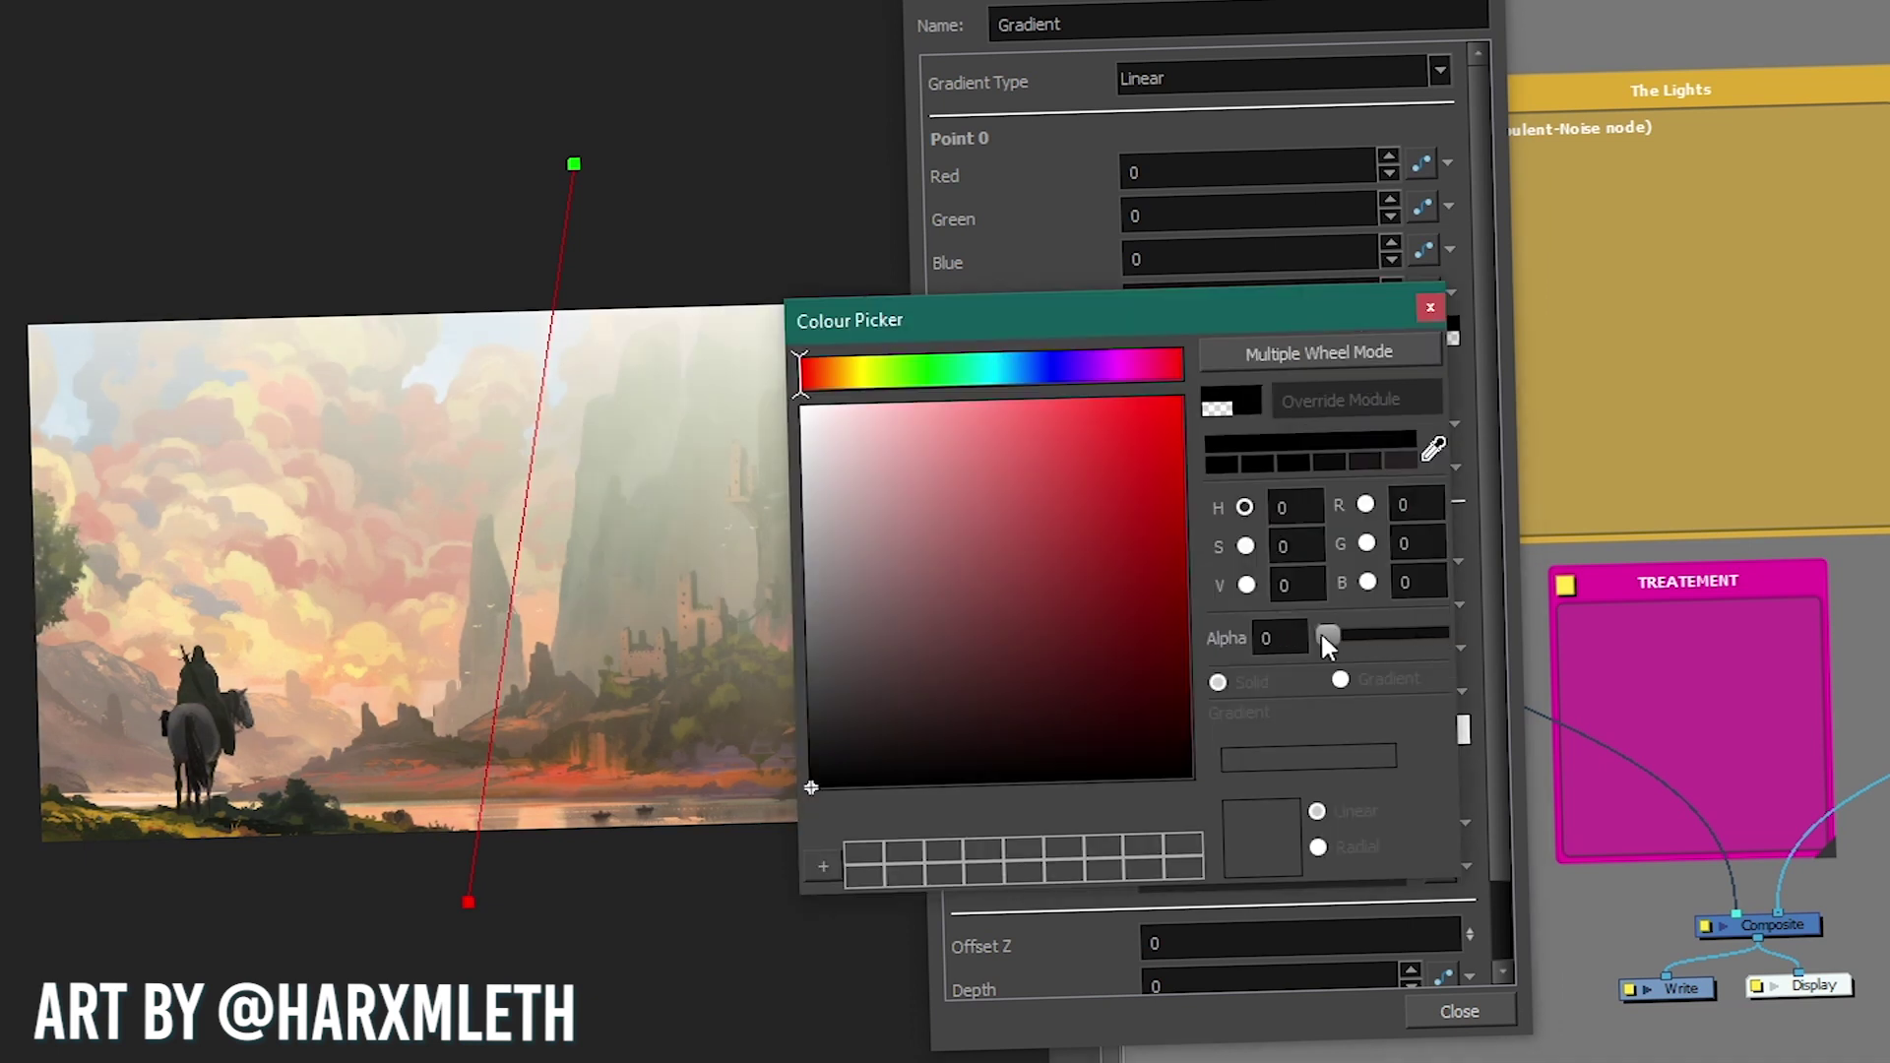
drag(1333, 632, 1609, 676)
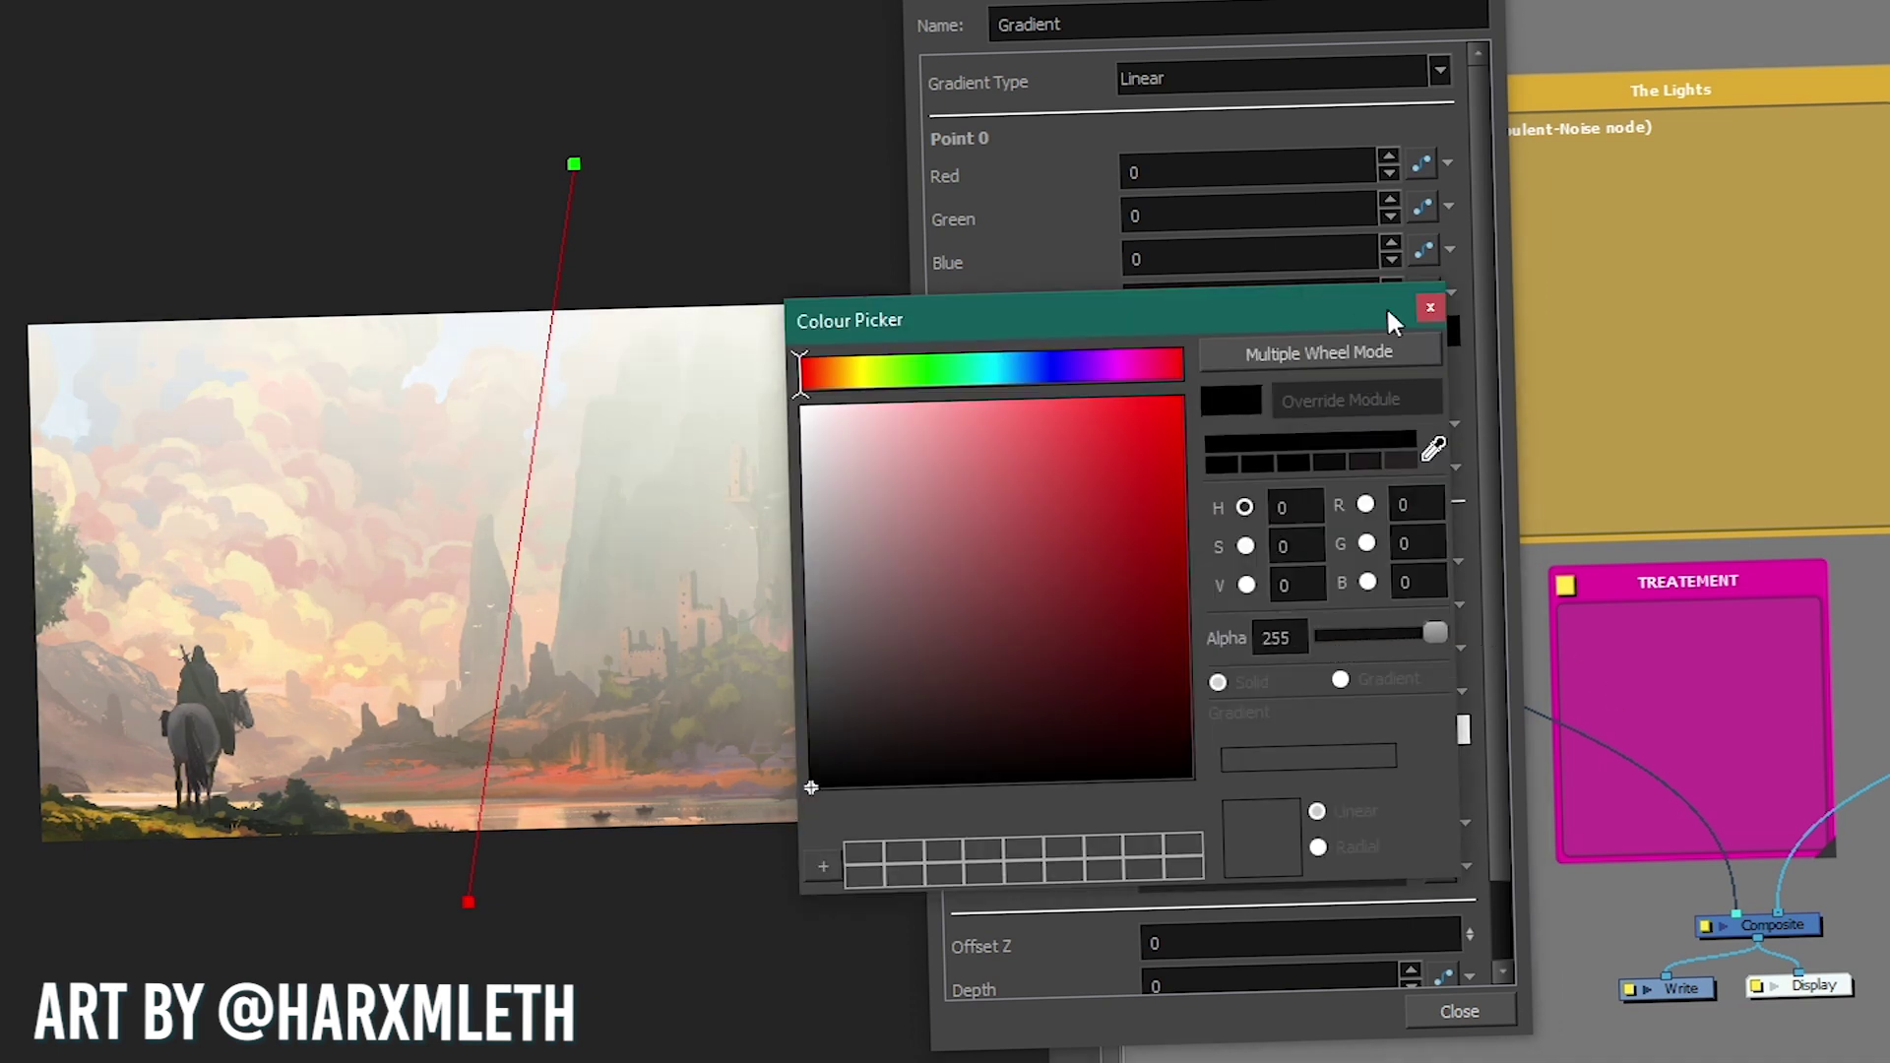
click(1430, 307)
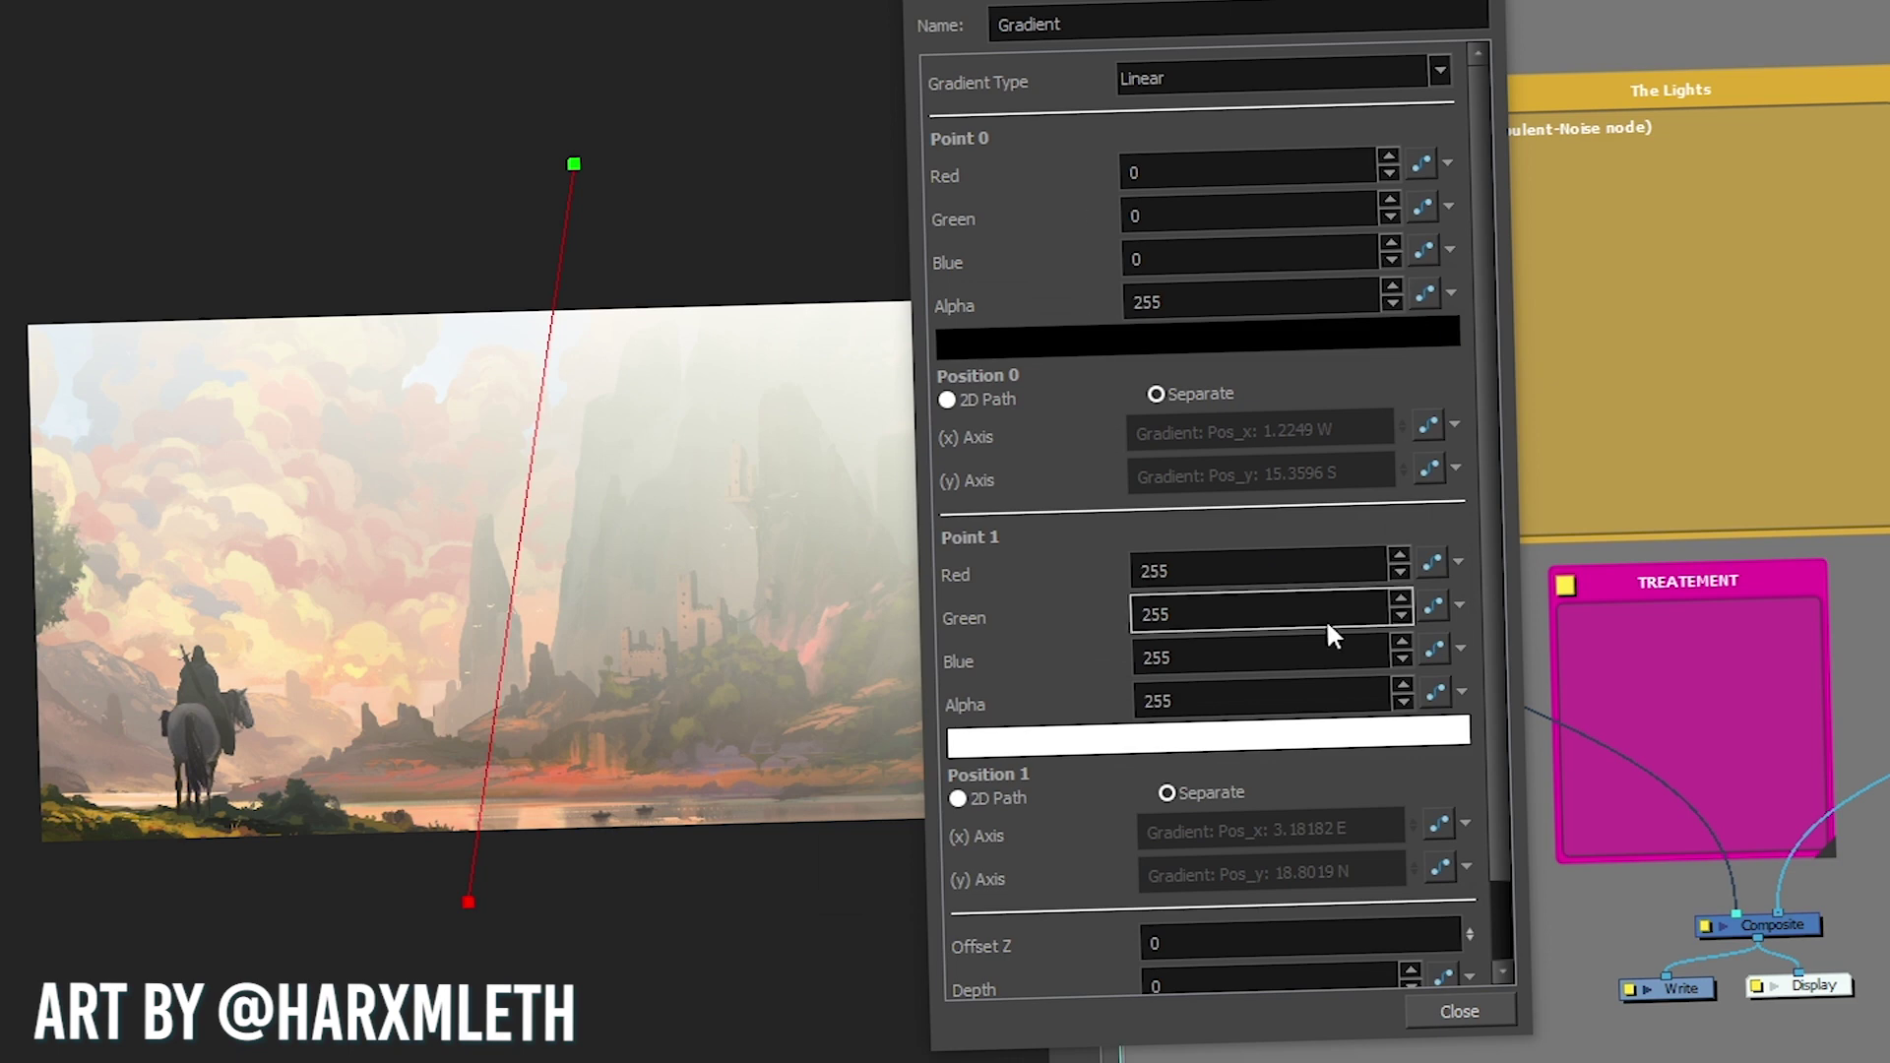
key(Escape)
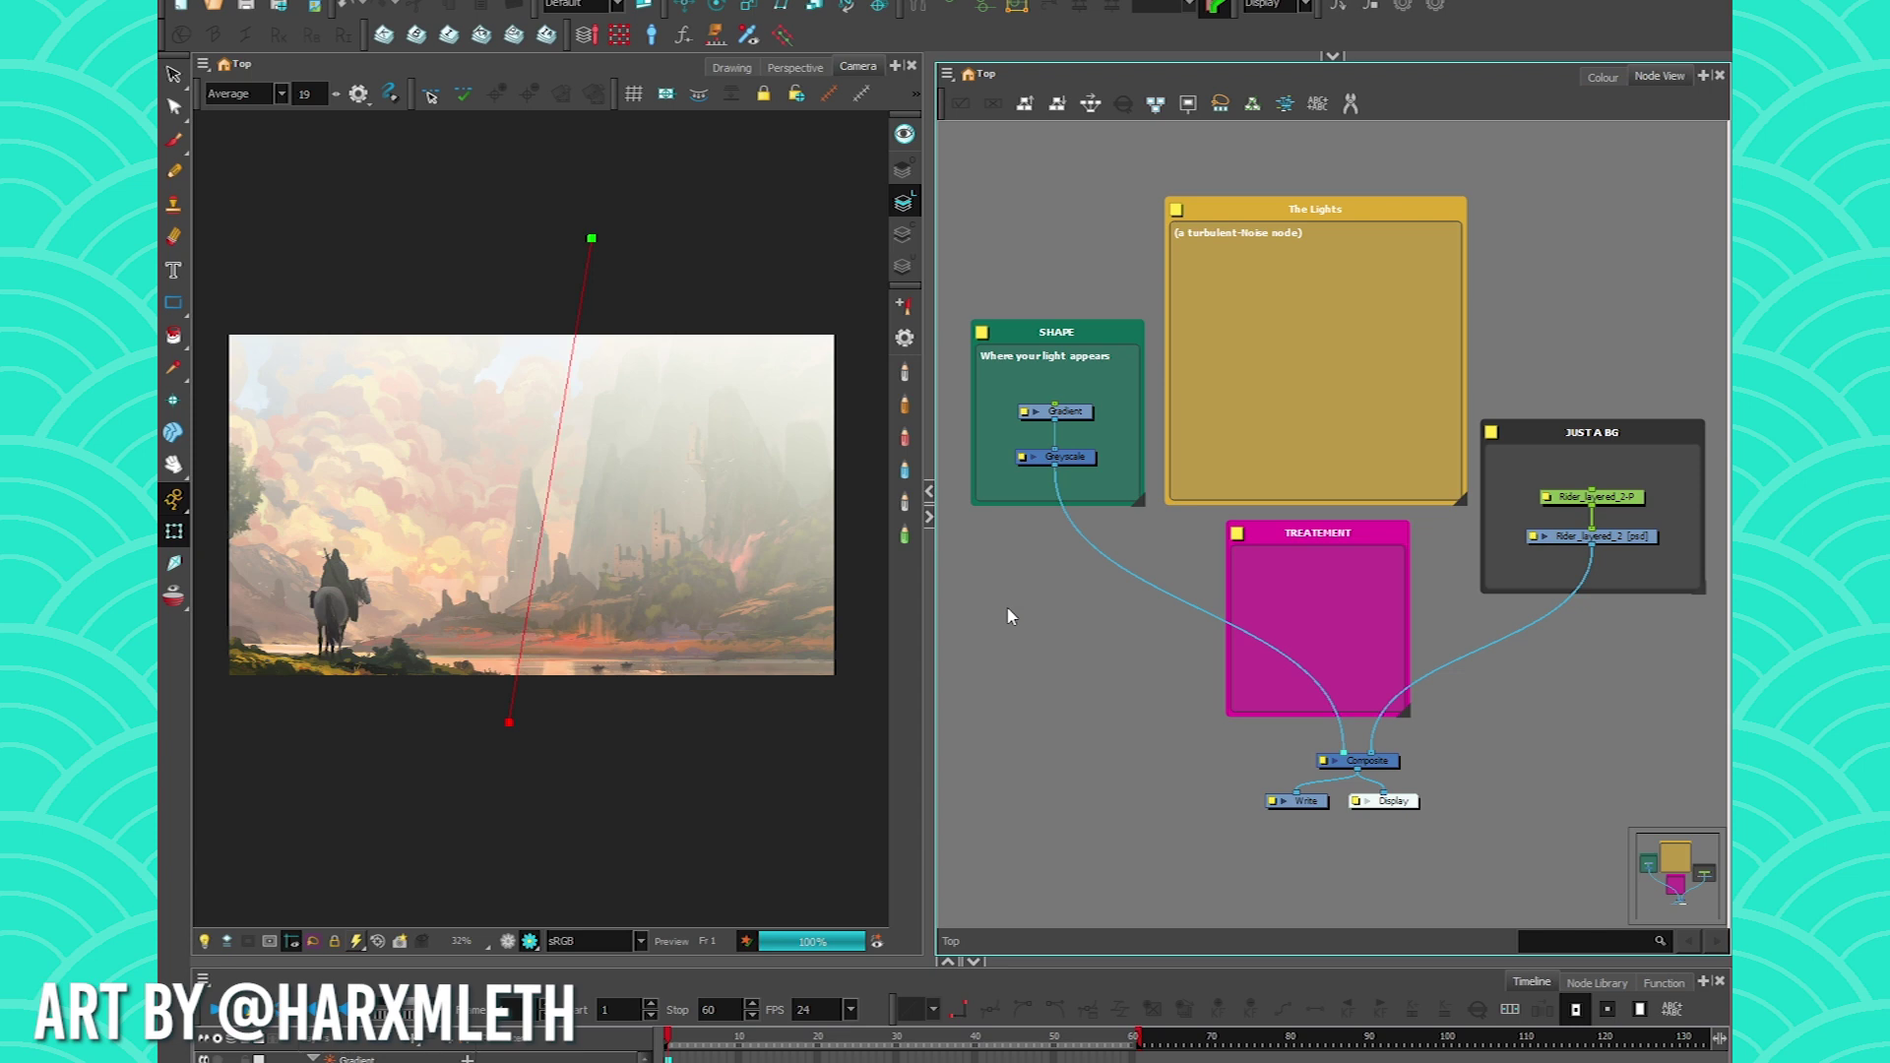
Add a Turbulent Noise node and place it inside The Lights group
click(1009, 615)
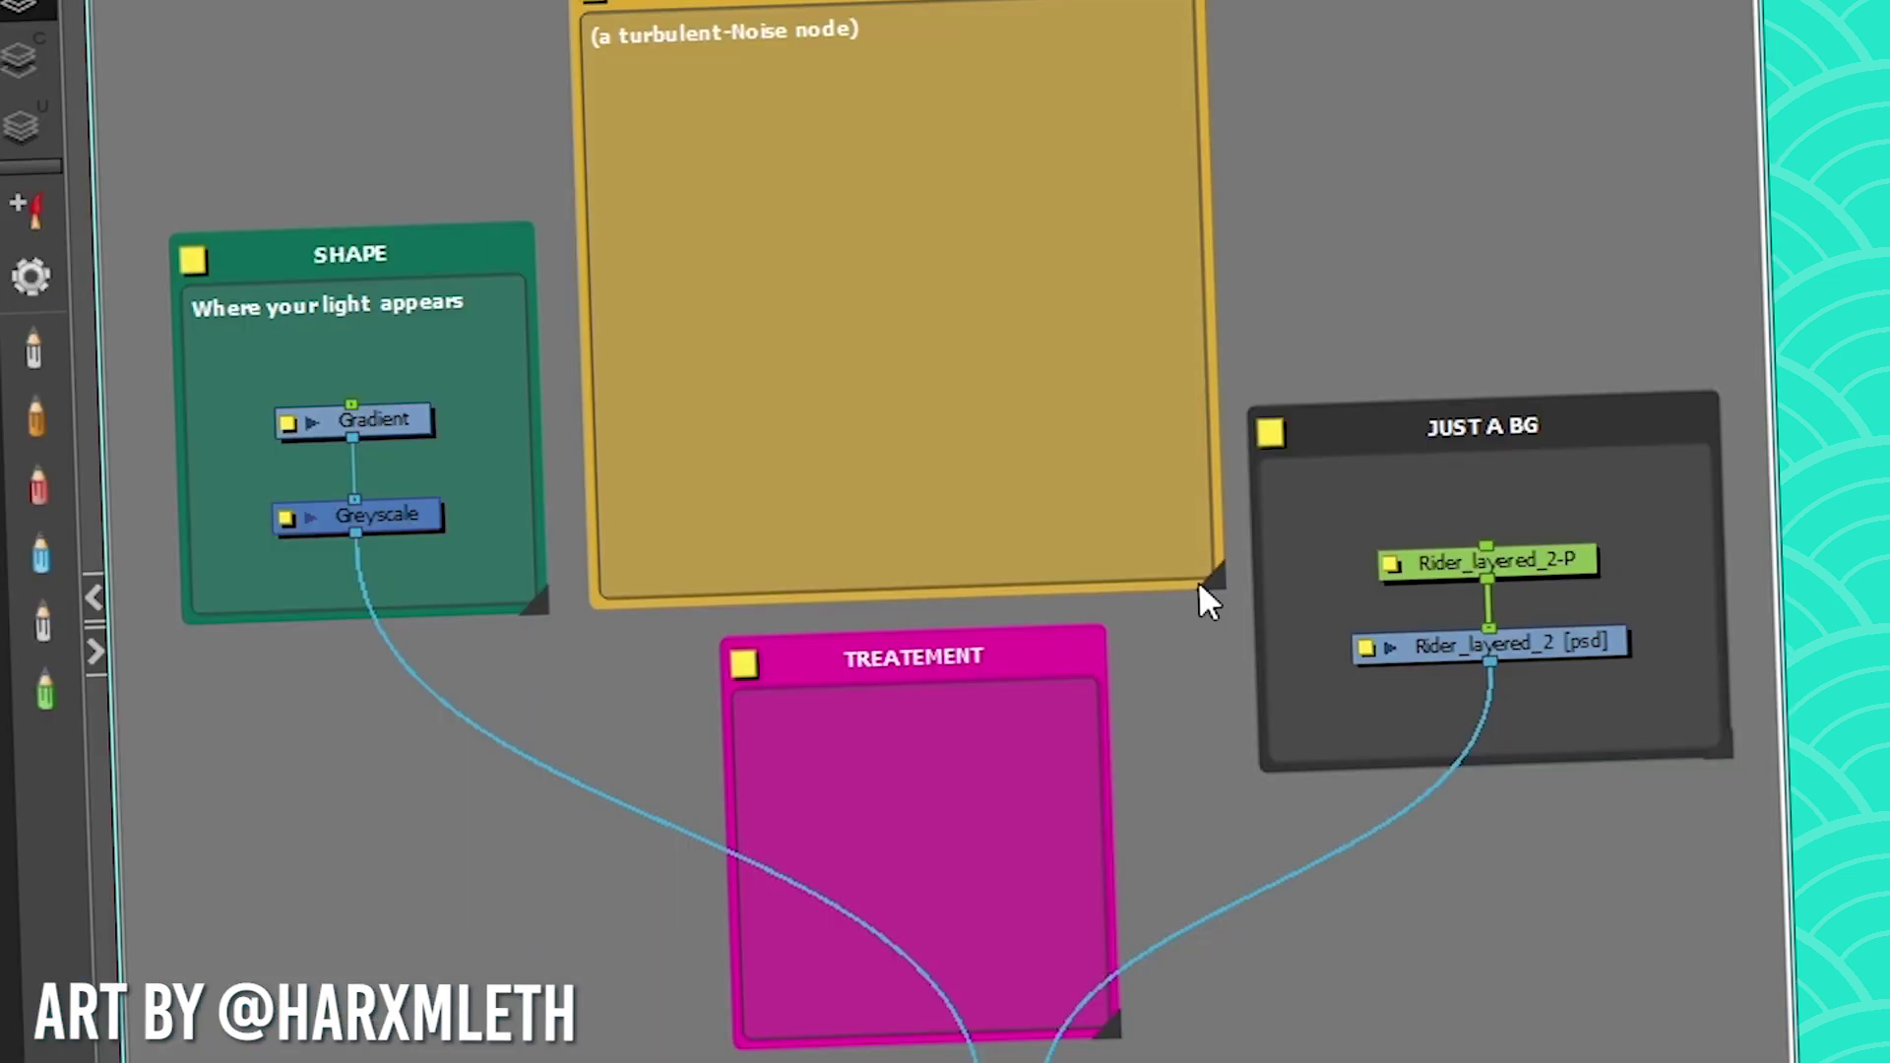
key(Tab)
text(tur)
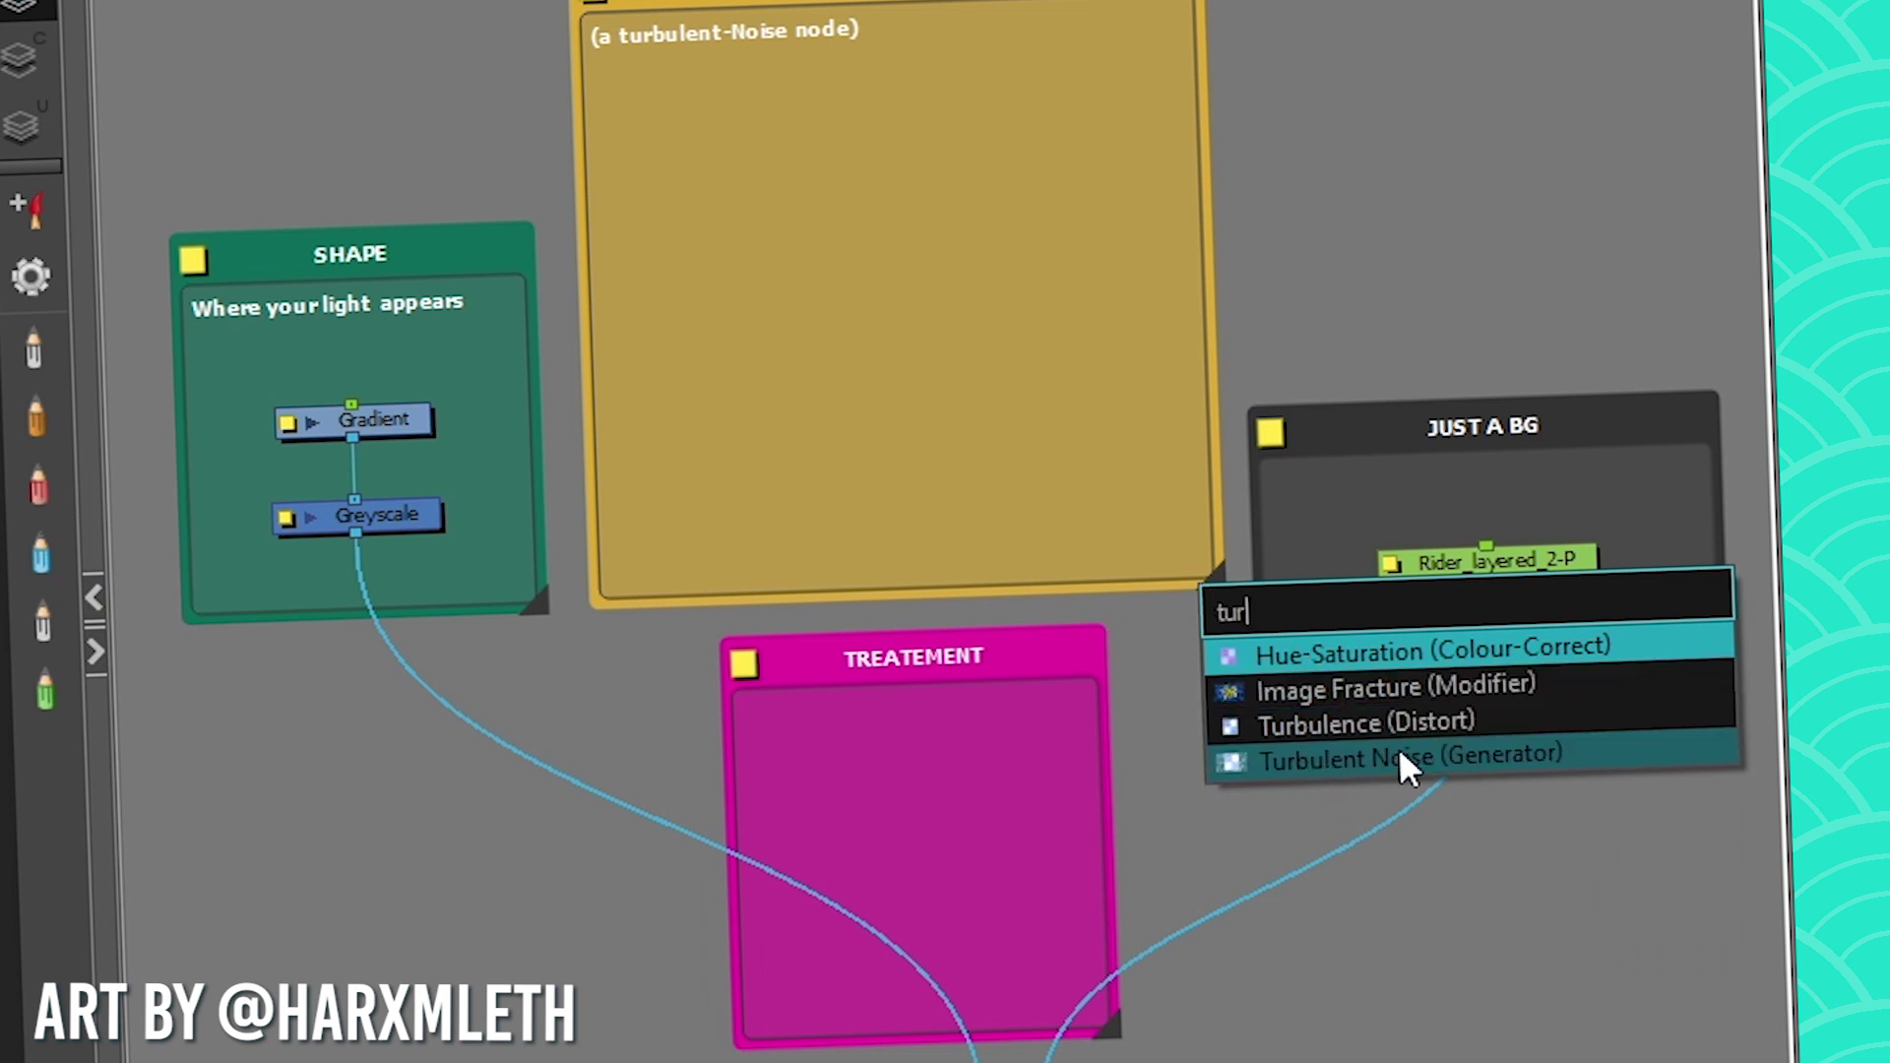
click(1401, 752)
drag(1374, 564, 851, 221)
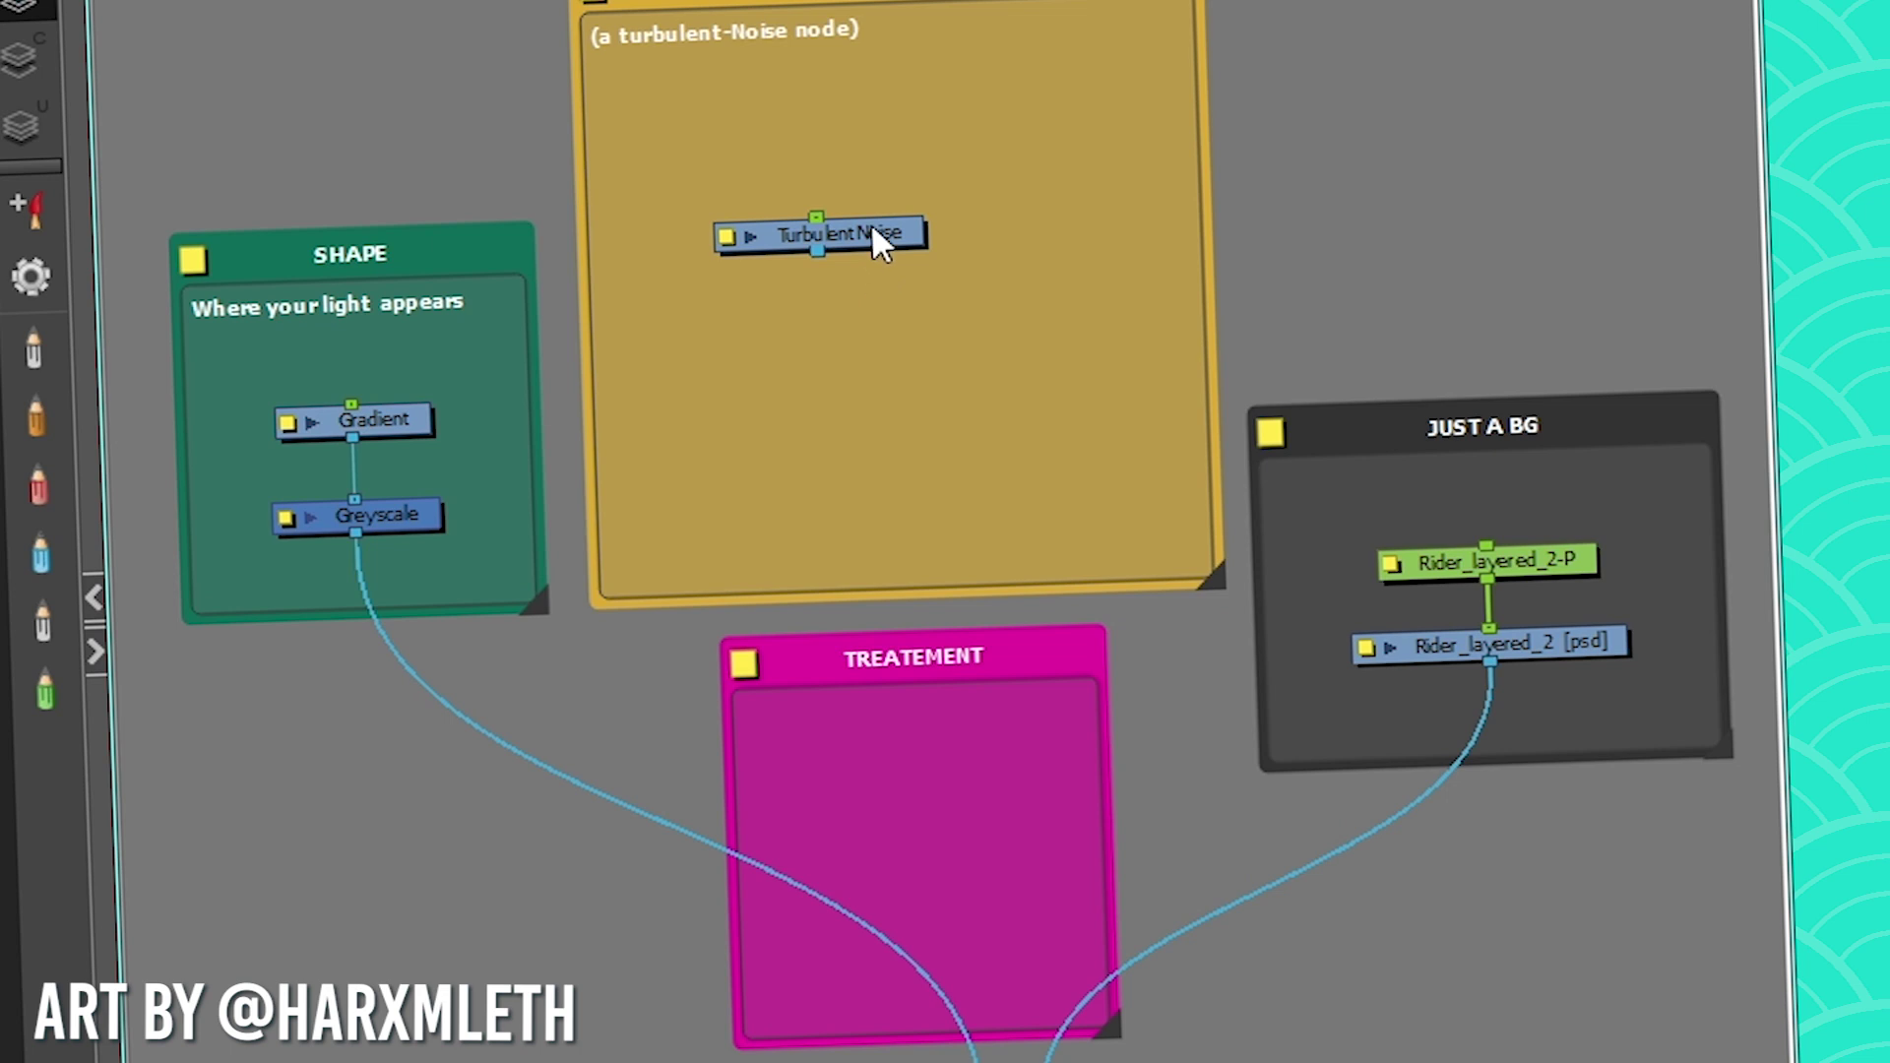
Place a Turbulence node beside the Turbulent Noise node for comparison, and delete it
key(Tab)
text(turb)
key(Return)
drag(995, 202, 1060, 246)
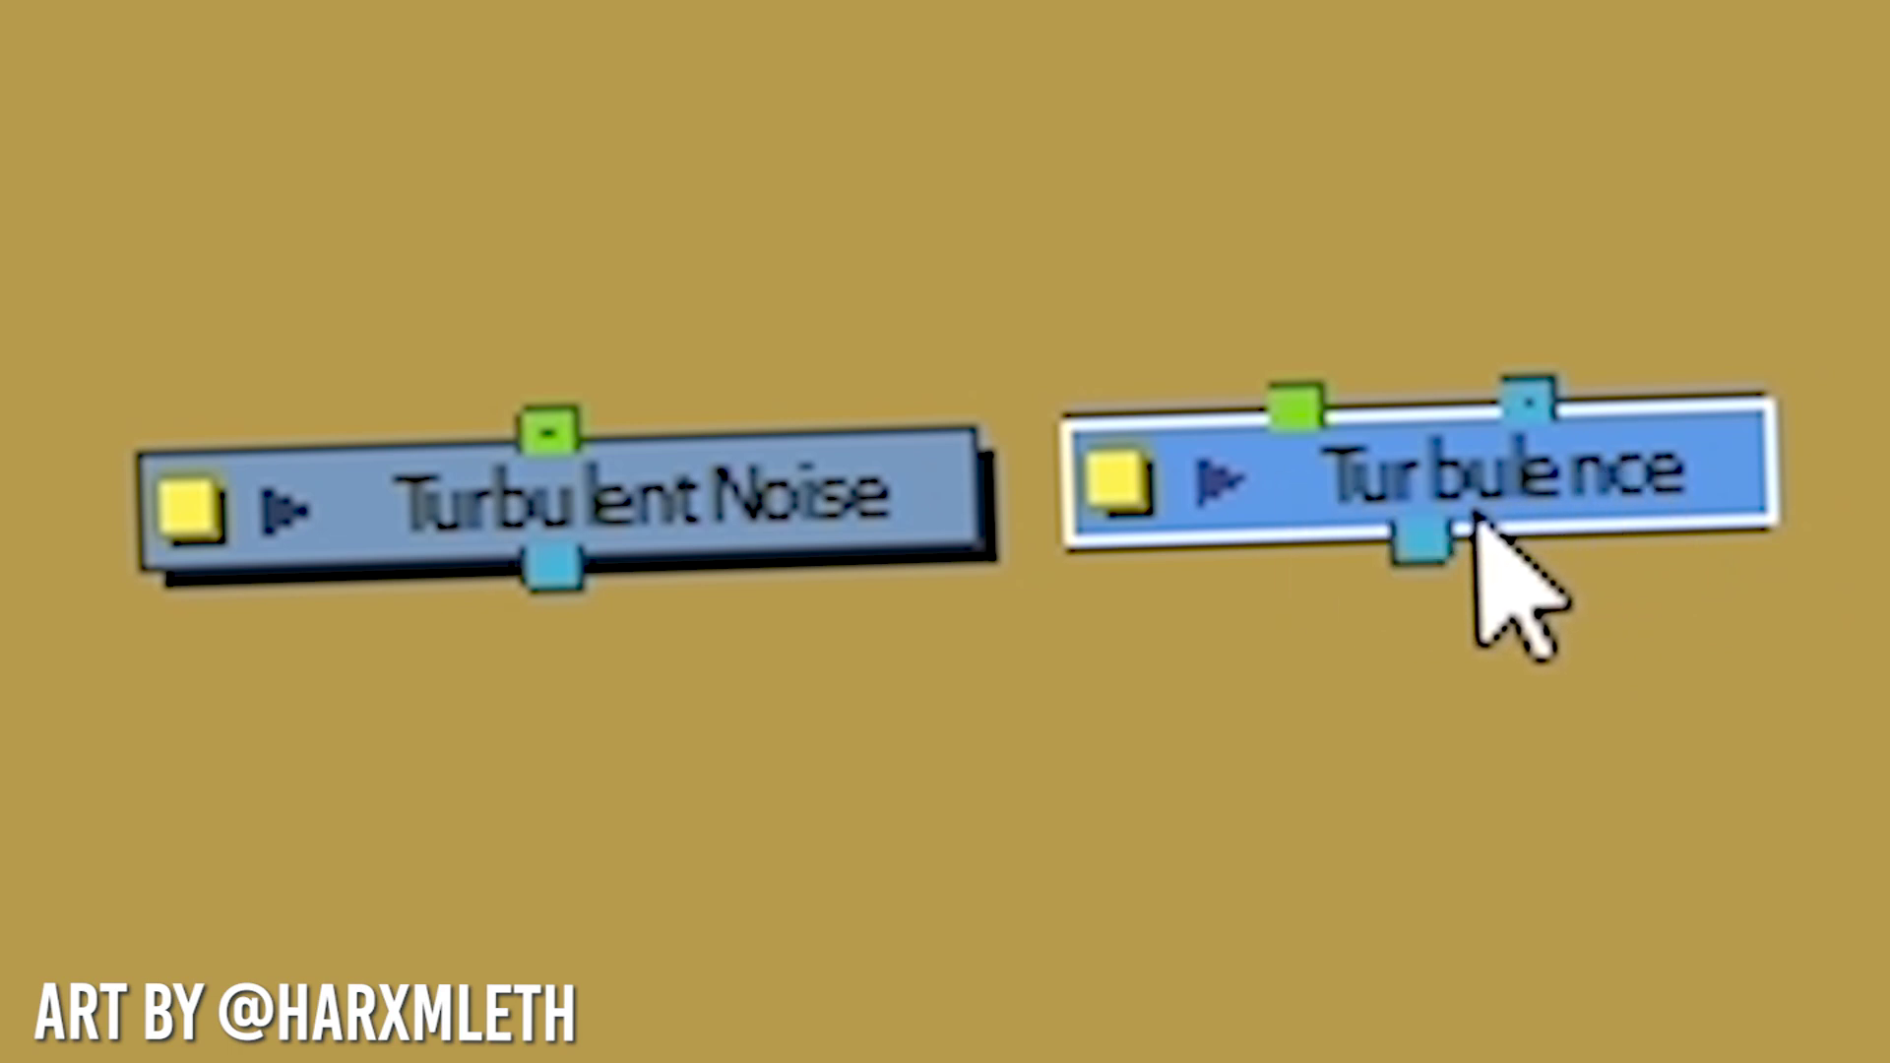
key(Delete)
Connect the Turbulent Noise output to the Composite between the existing inputs, and turn off the camera's render view
mouse_move(553, 566)
mouse_down()
mouse_move(1324, 597)
mouse_move(1357, 760)
mouse_up()
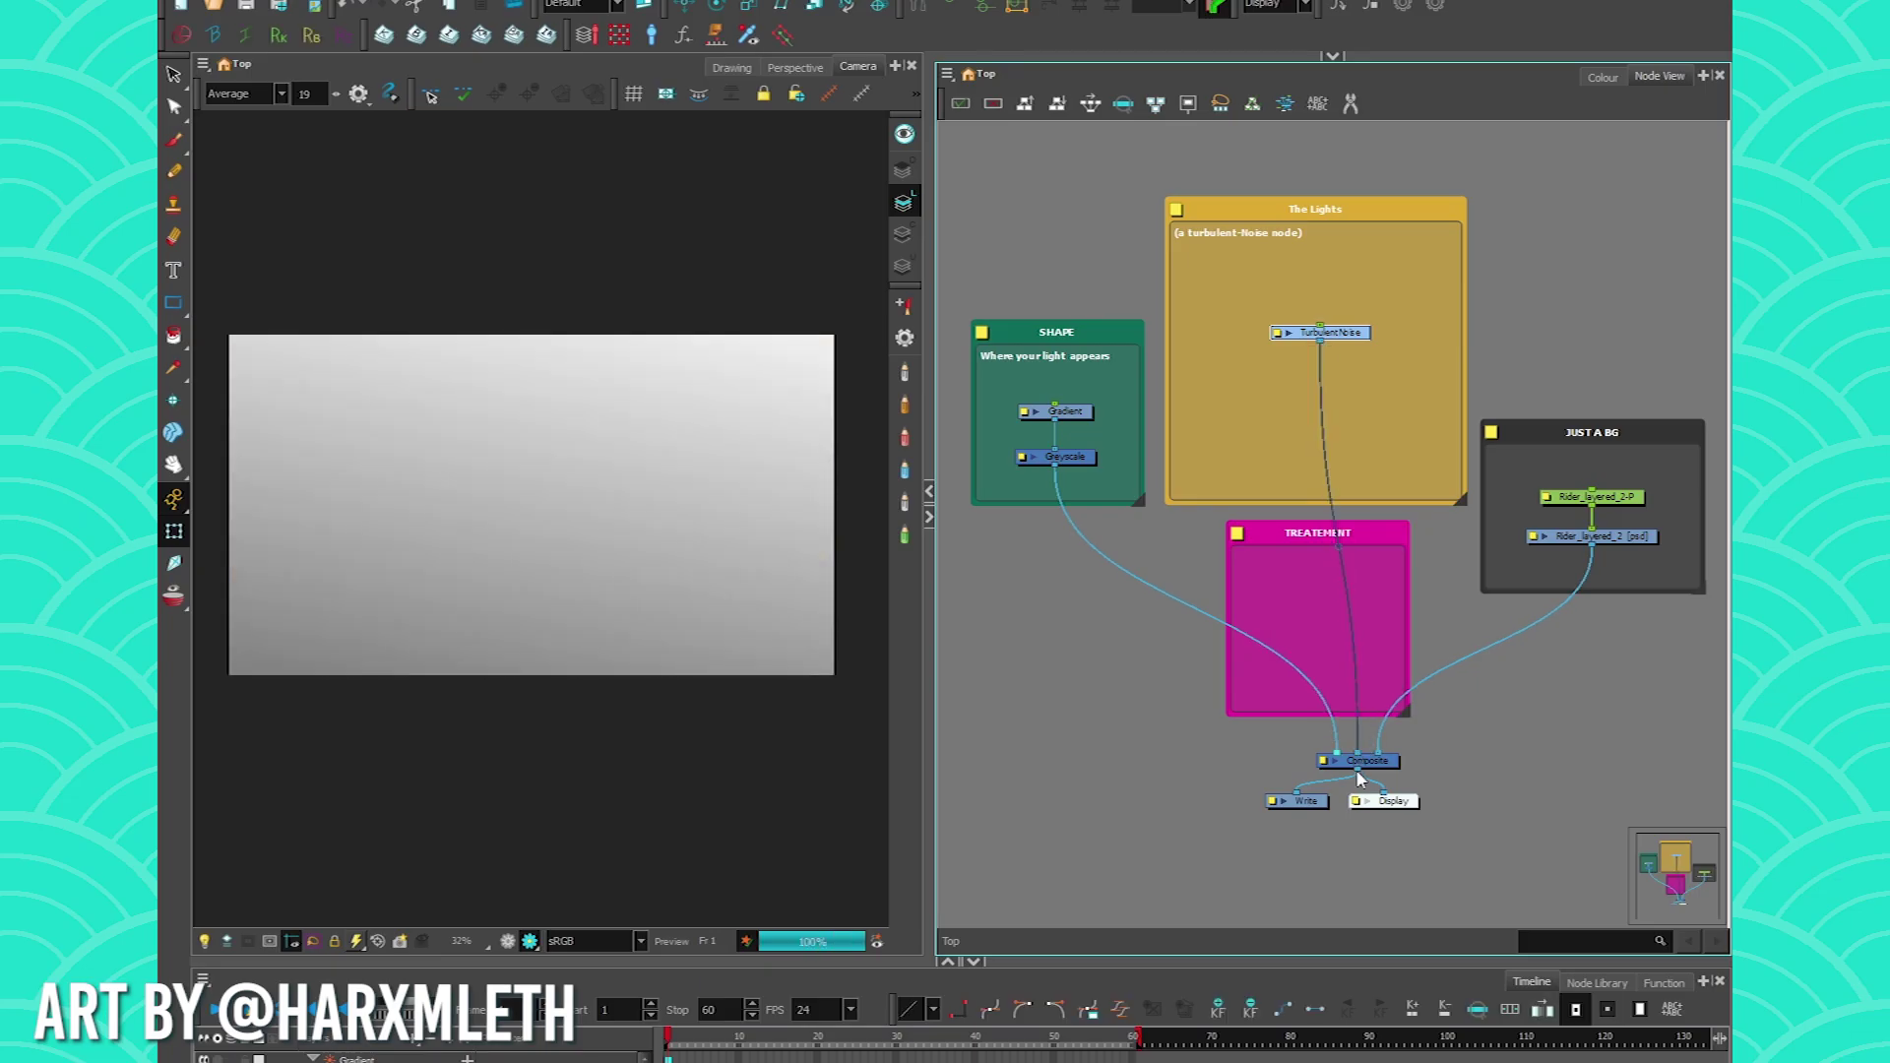
click(303, 517)
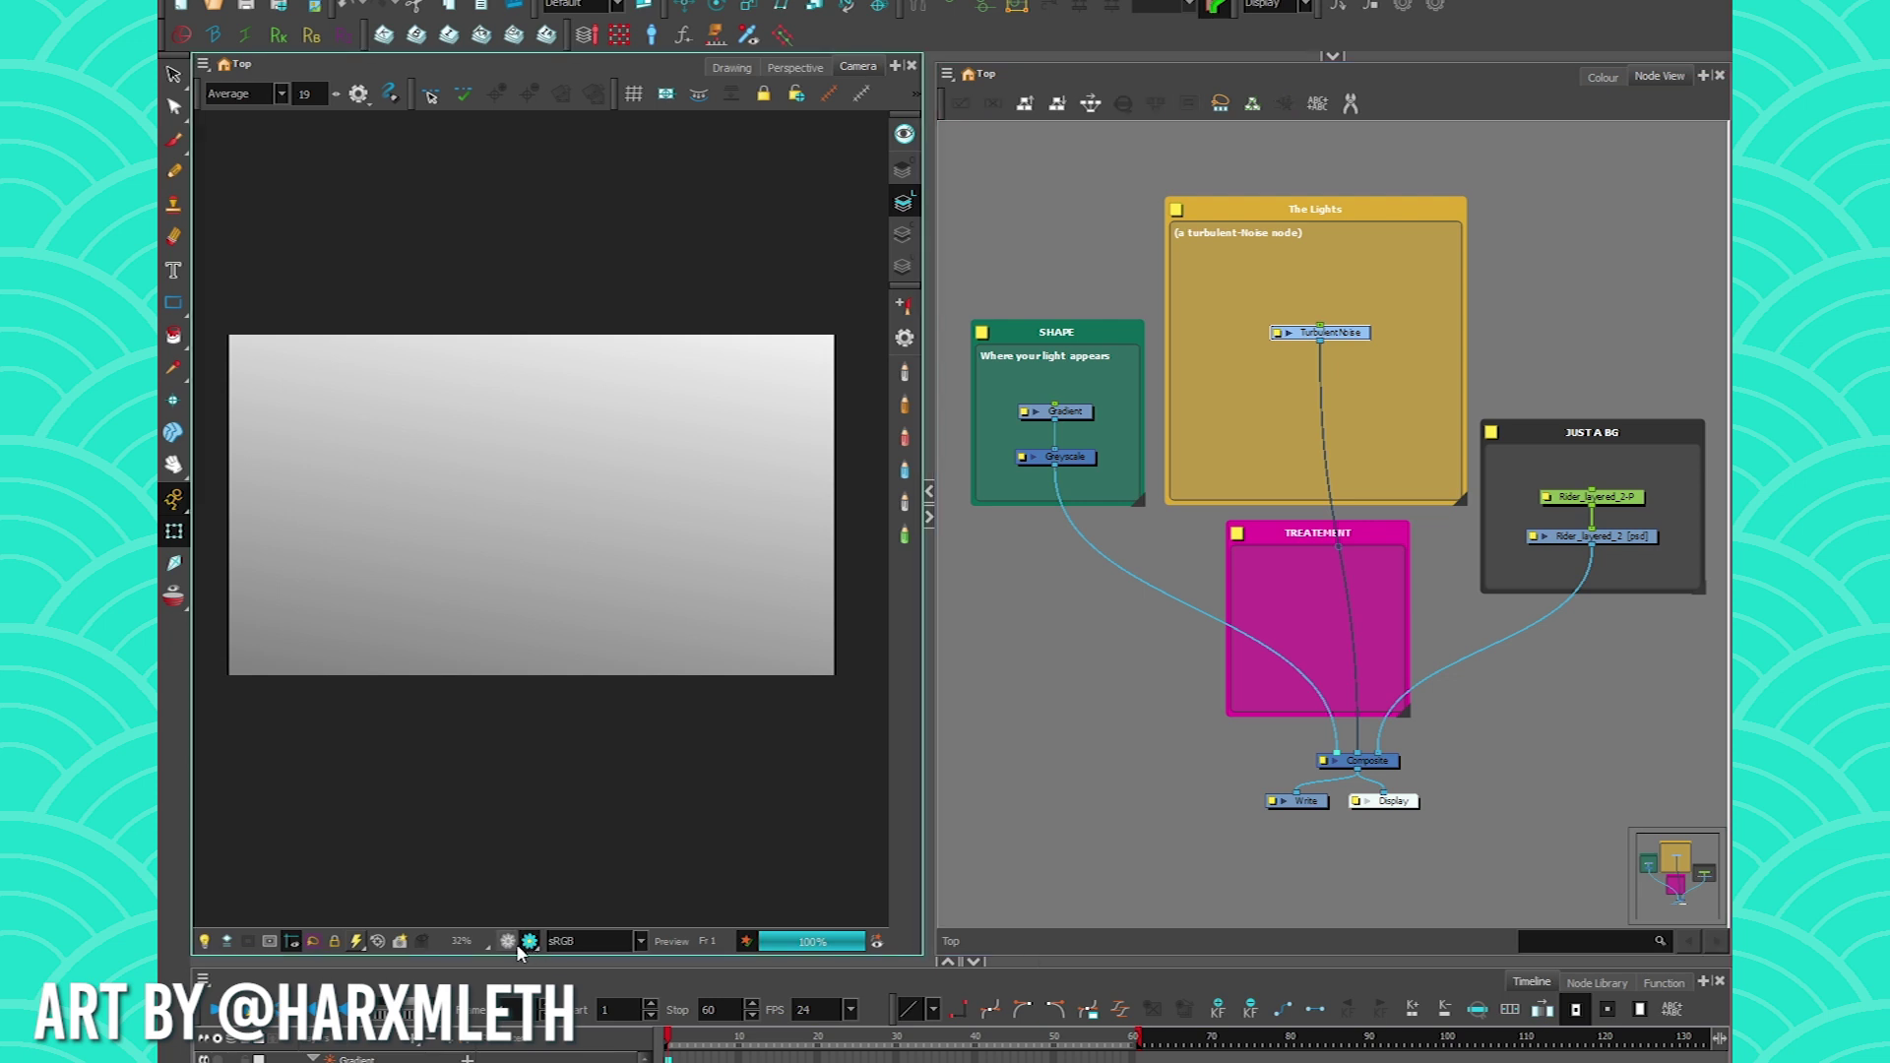
click(1214, 382)
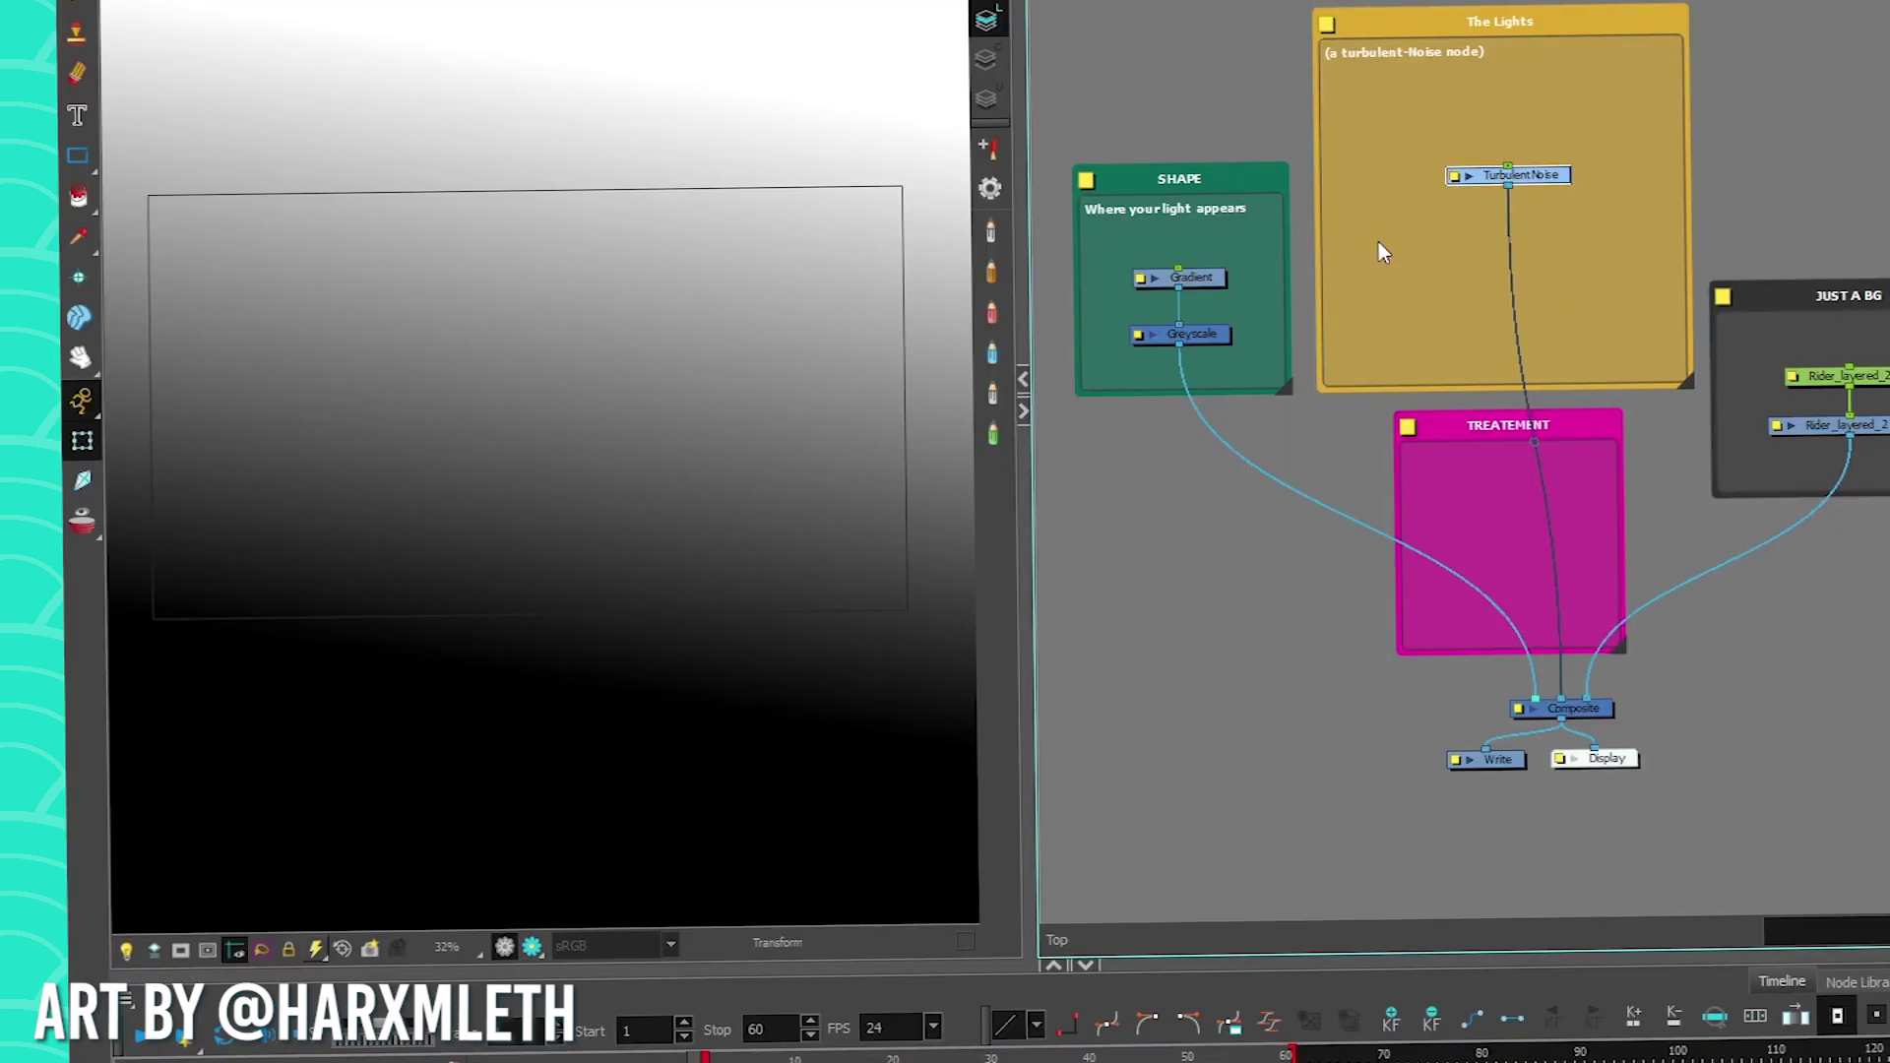
Show the TurbulentNoise node's thumbnail, enlarged inside The Lights group, with its preview resolution set to 512 px
drag(1542, 182, 1561, 195)
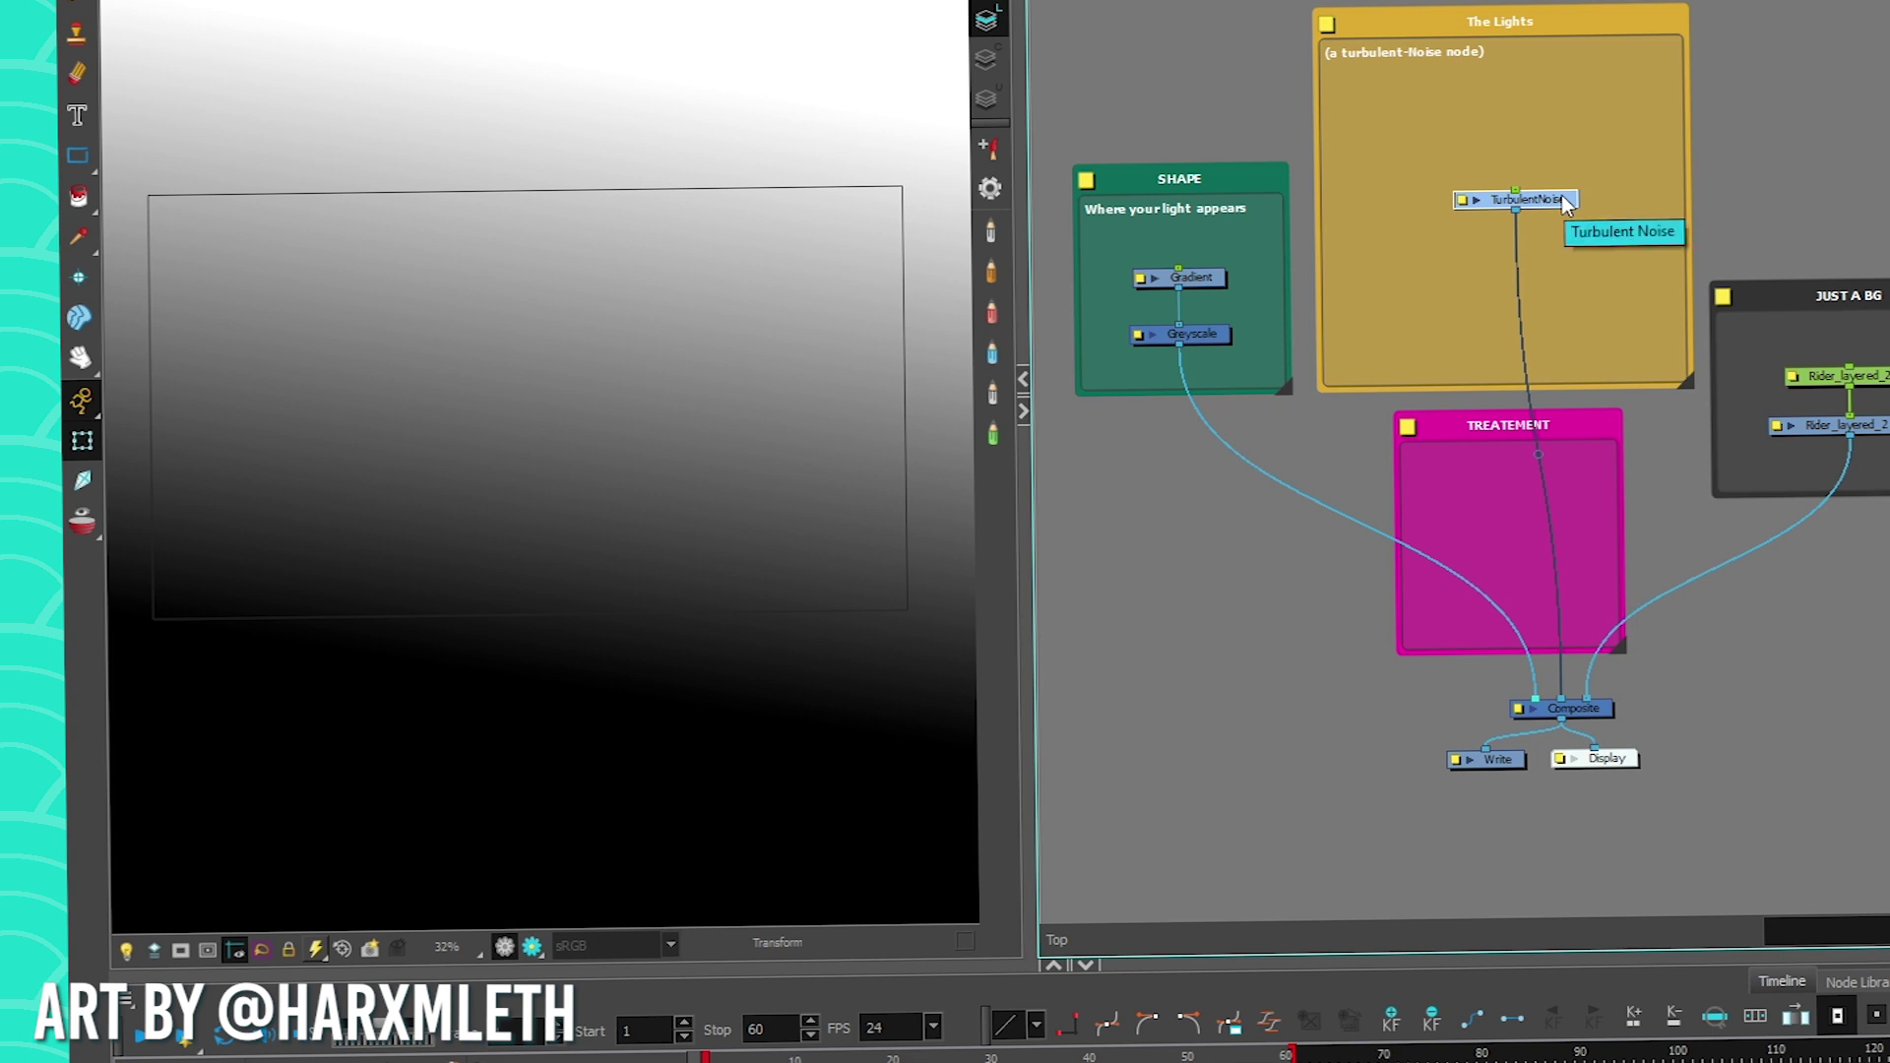
click(1475, 200)
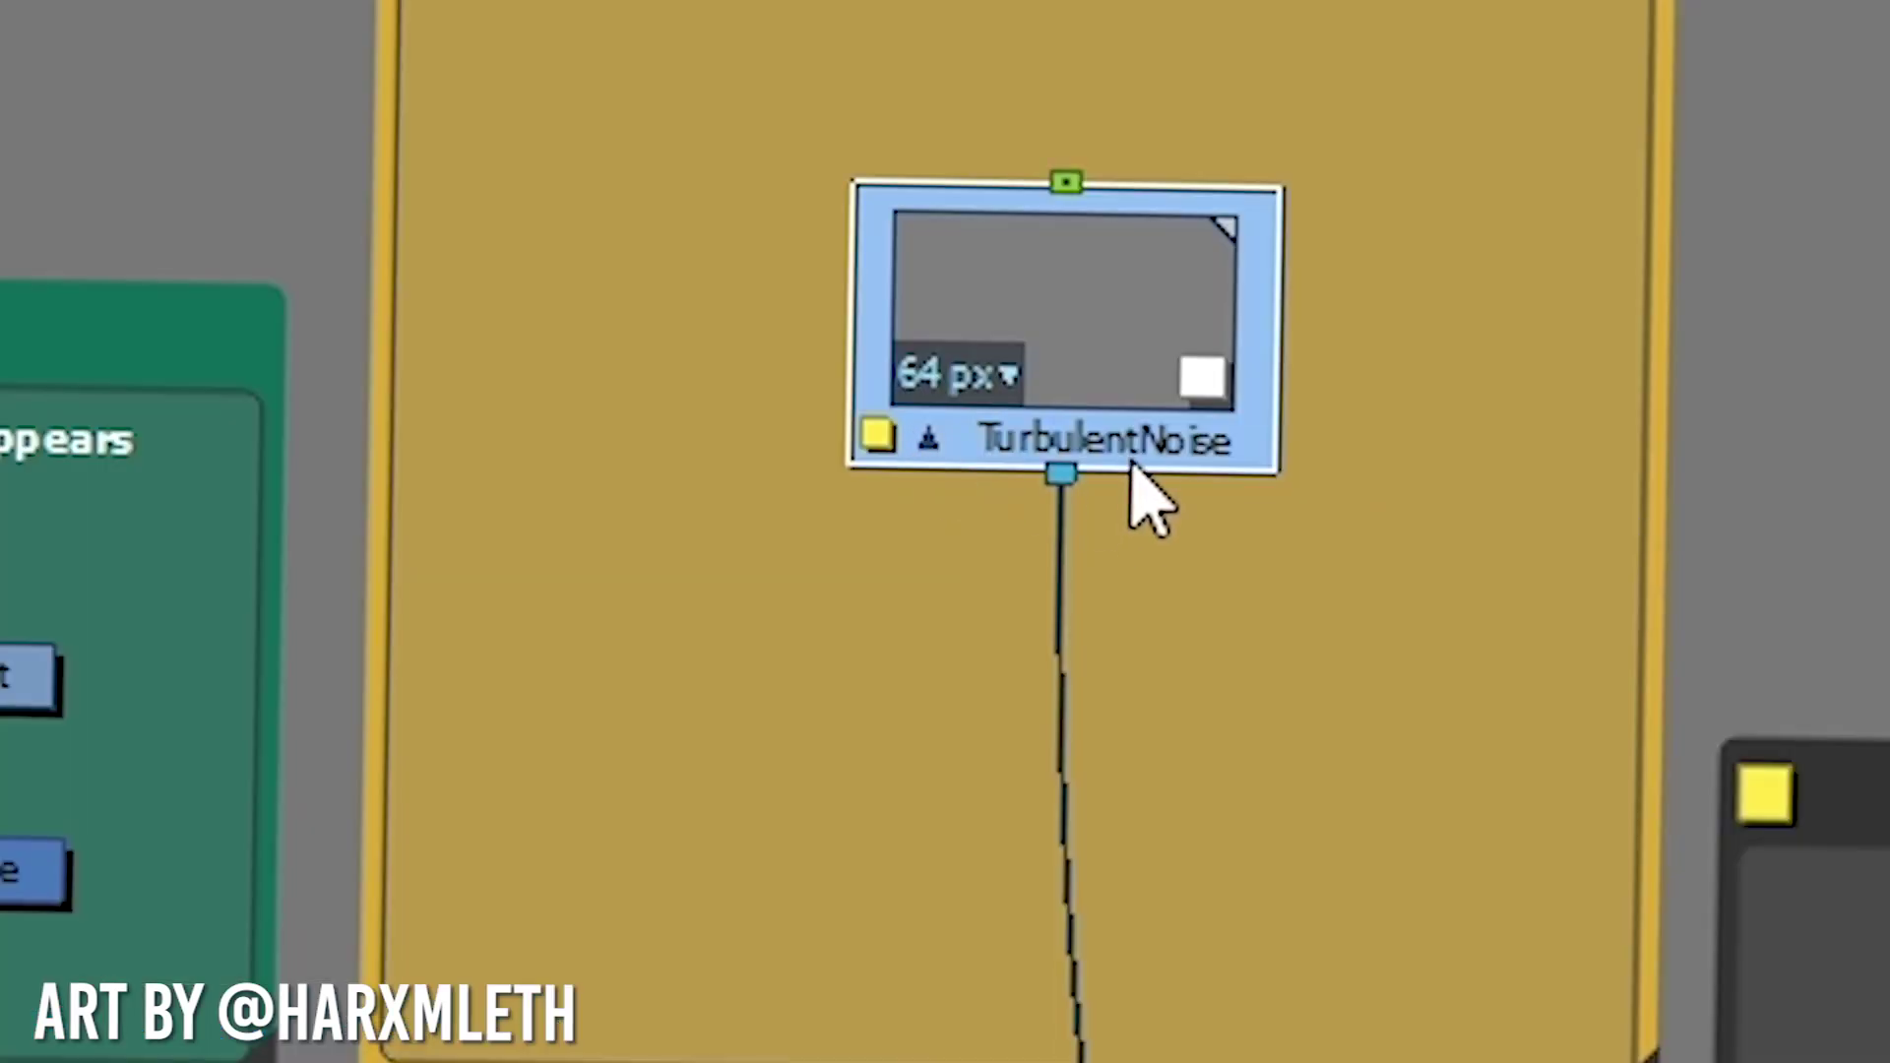
drag(1130, 464, 903, 792)
drag(1025, 561, 1237, 371)
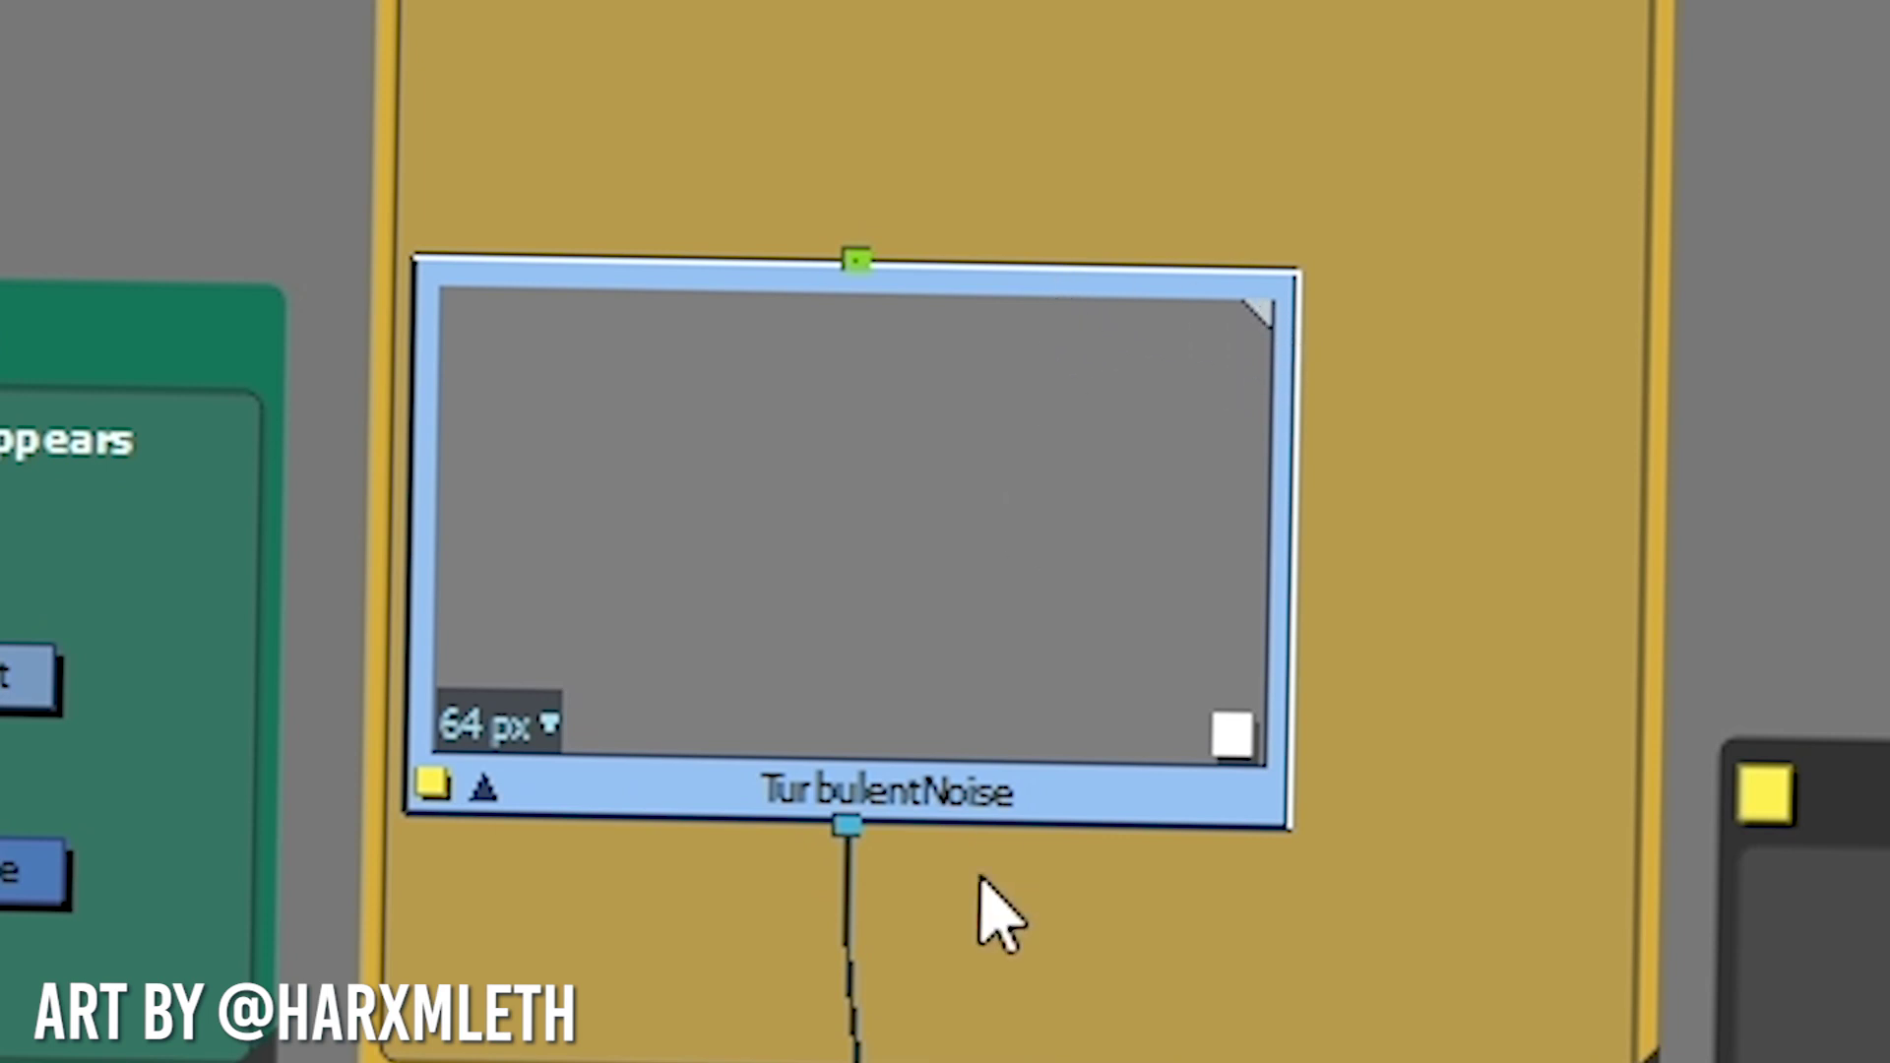
drag(1022, 778, 1170, 719)
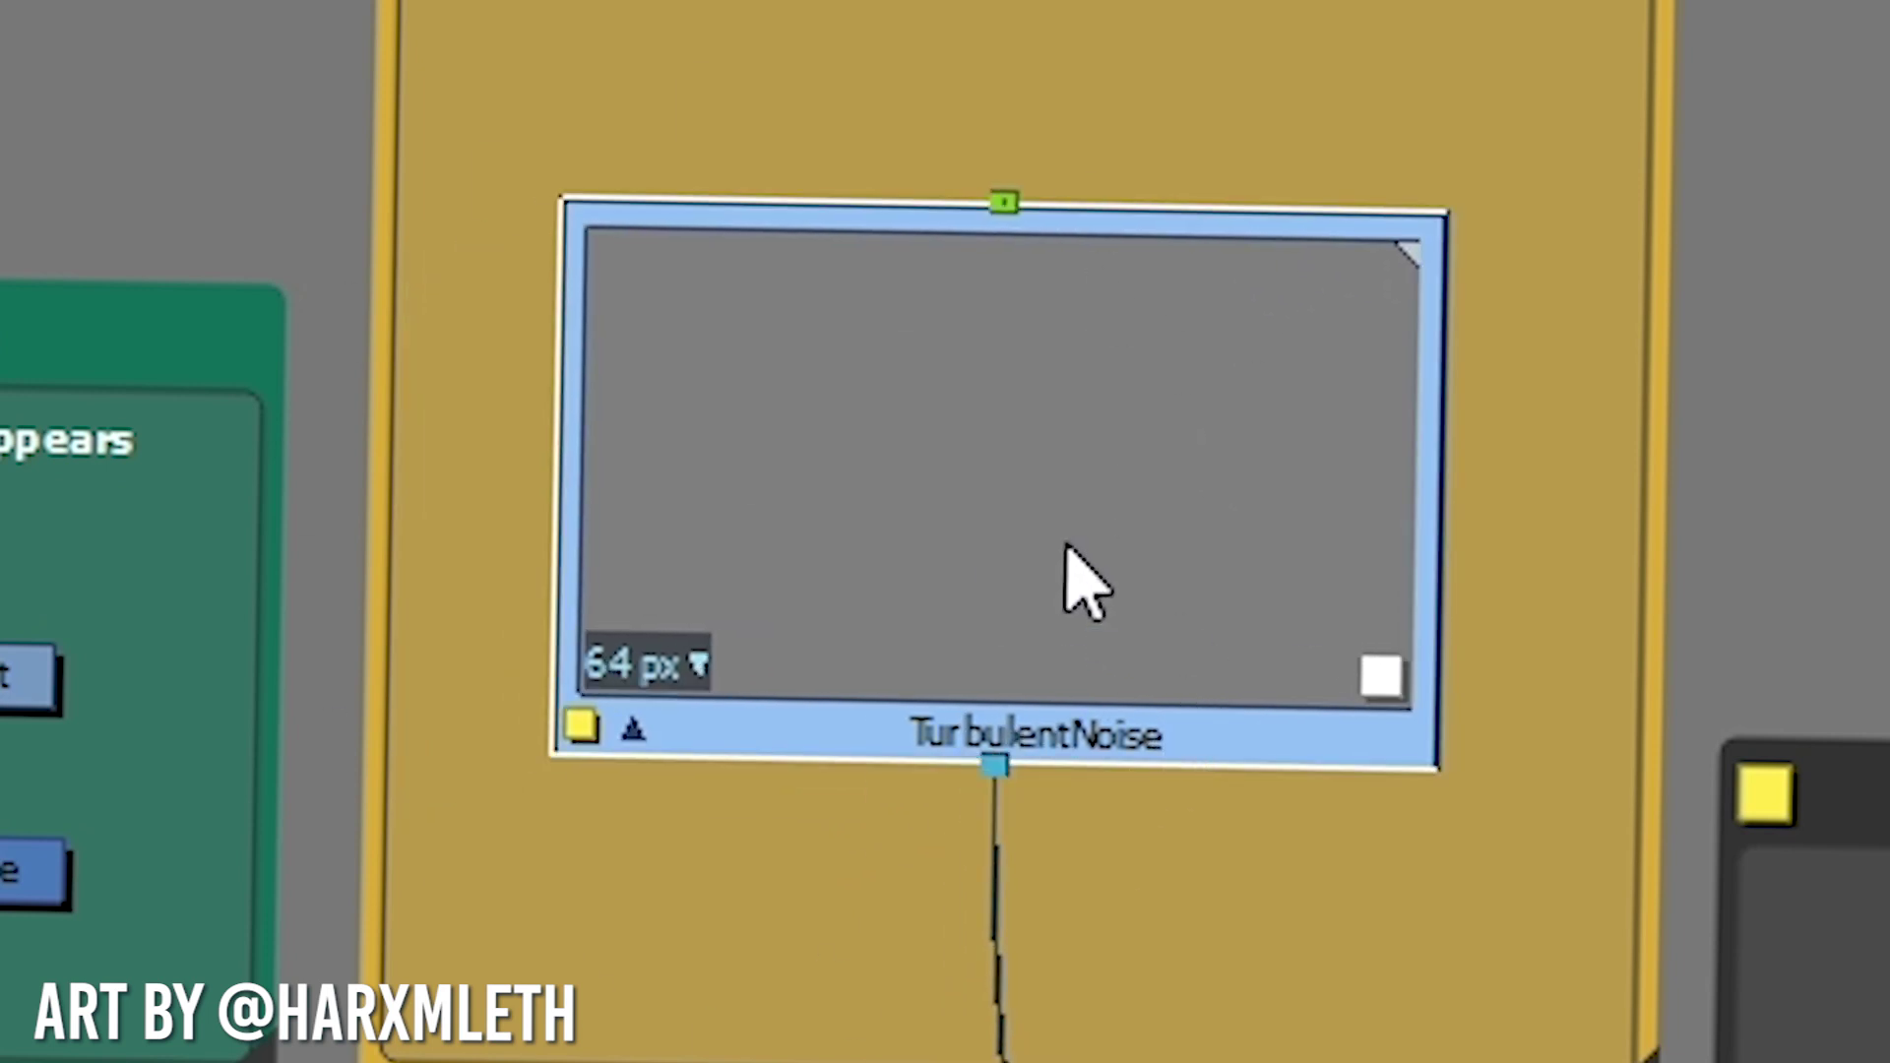
click(650, 672)
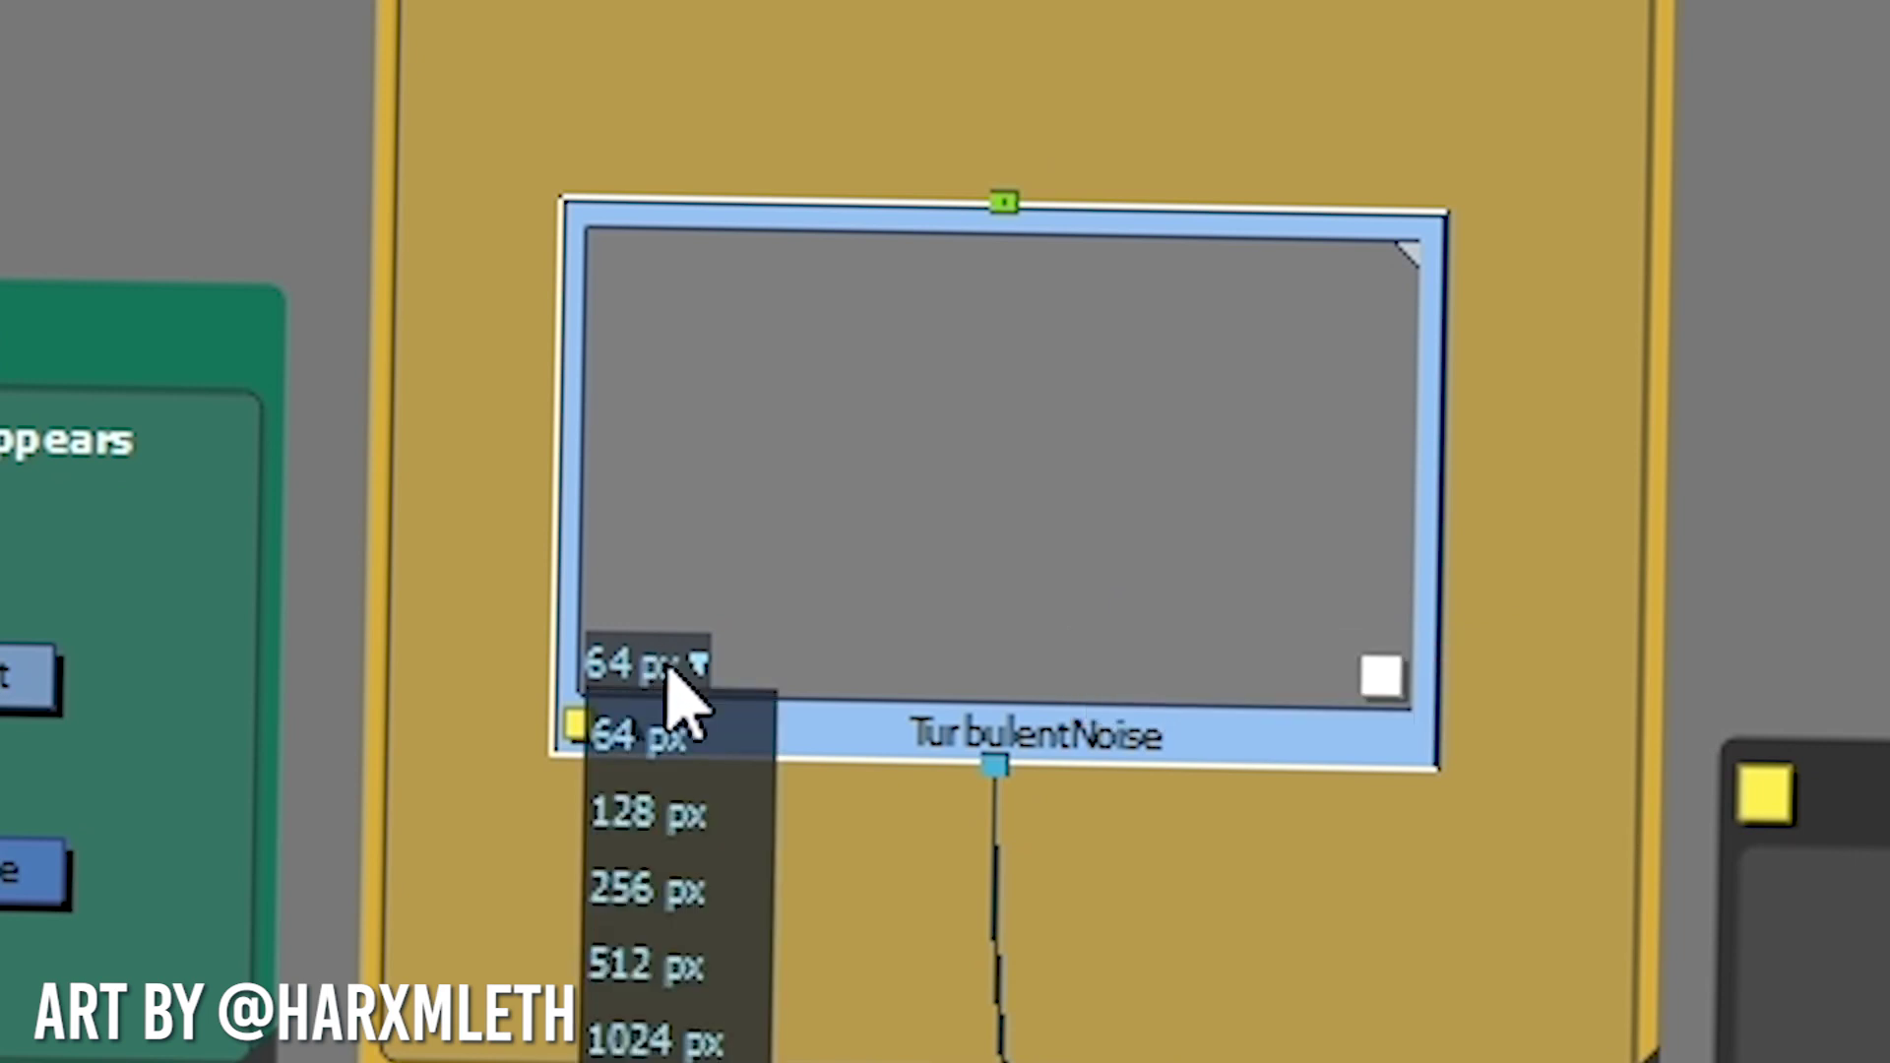
click(679, 970)
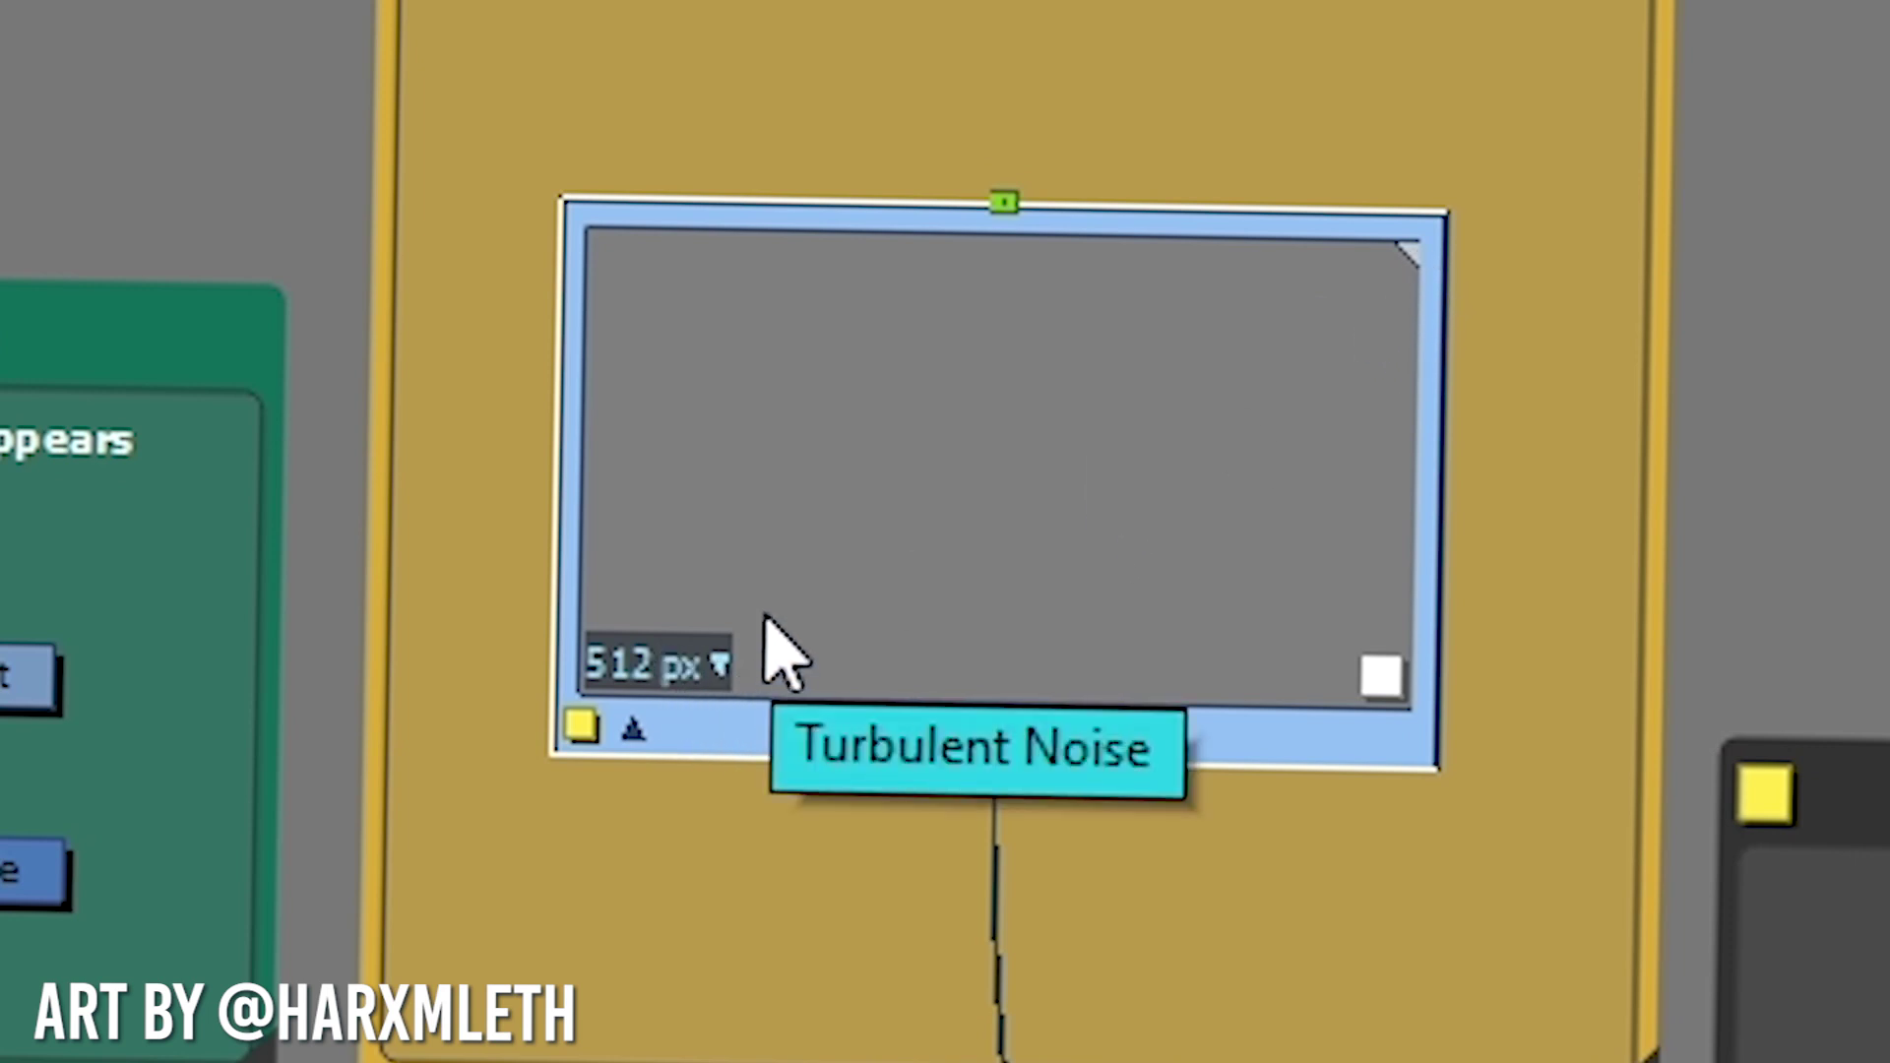
Open the TurbulentNoise layer properties and set the locked xy frequency to 10
click(580, 727)
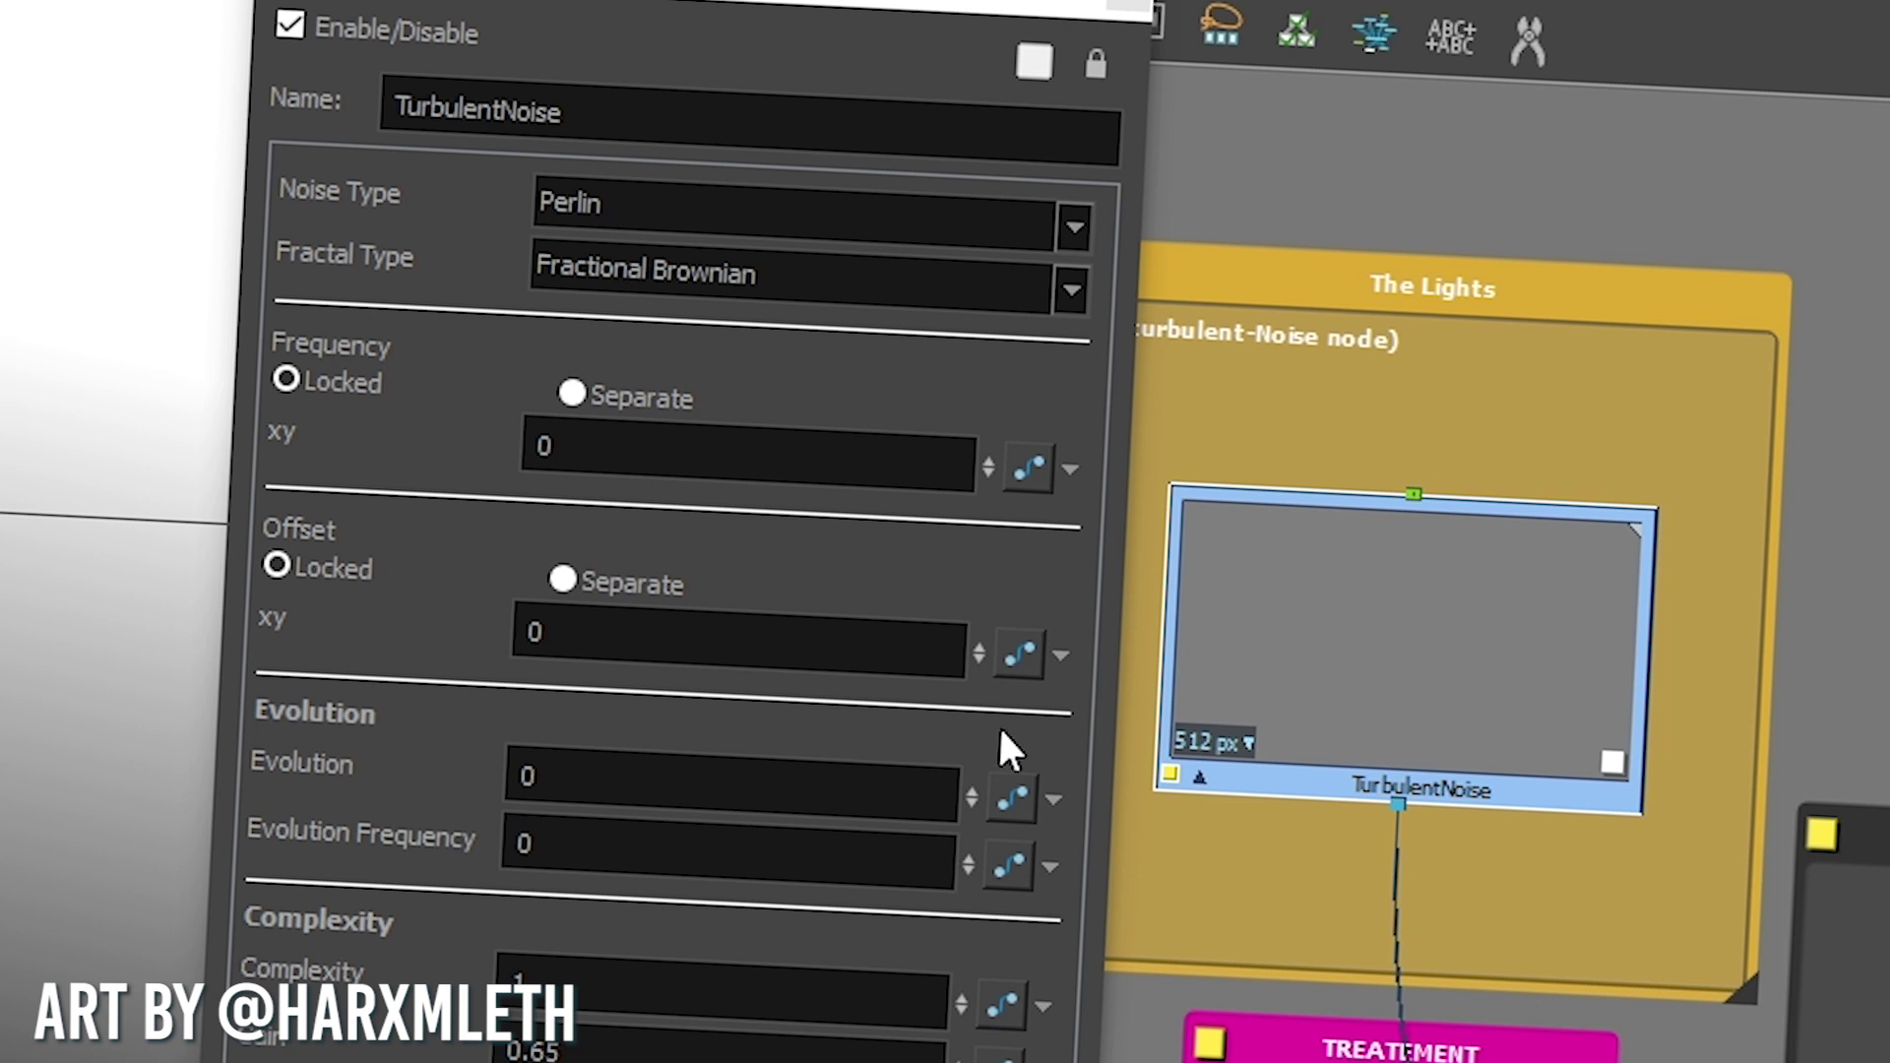
click(546, 455)
text(1)
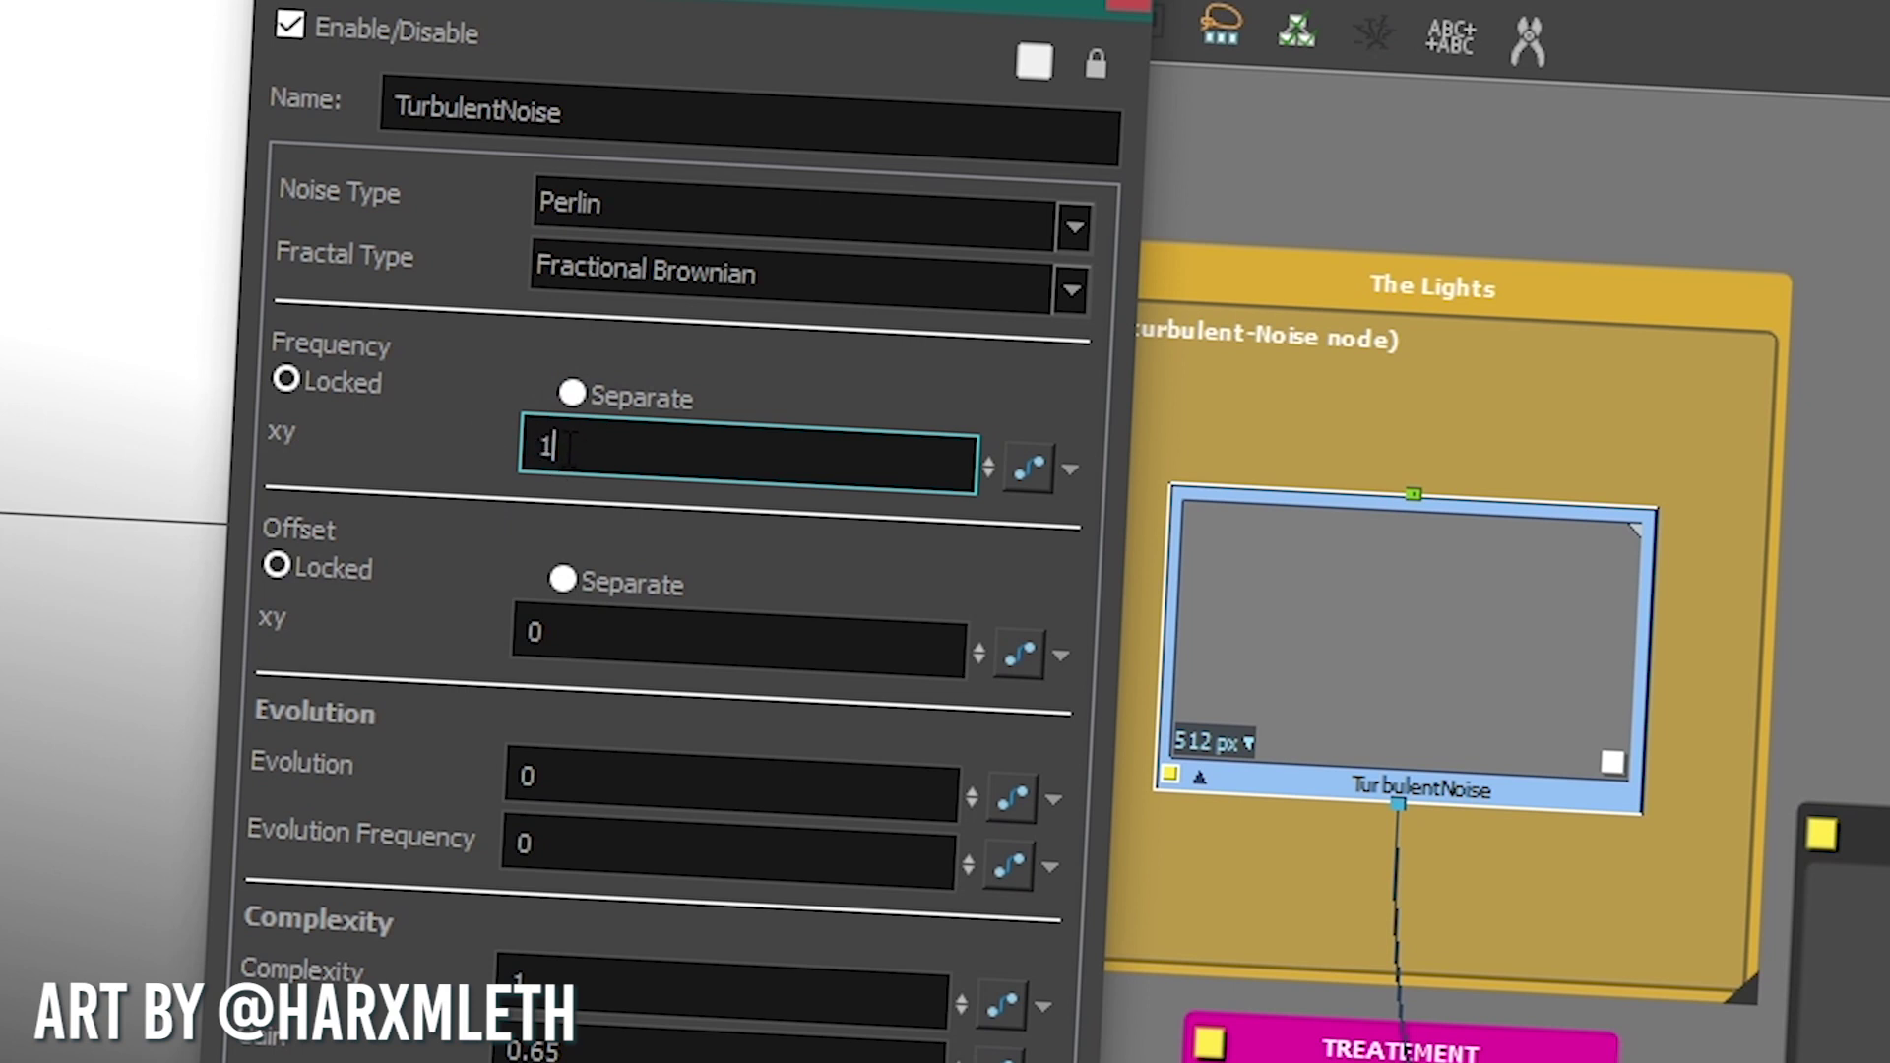
text(0)
key(Return)
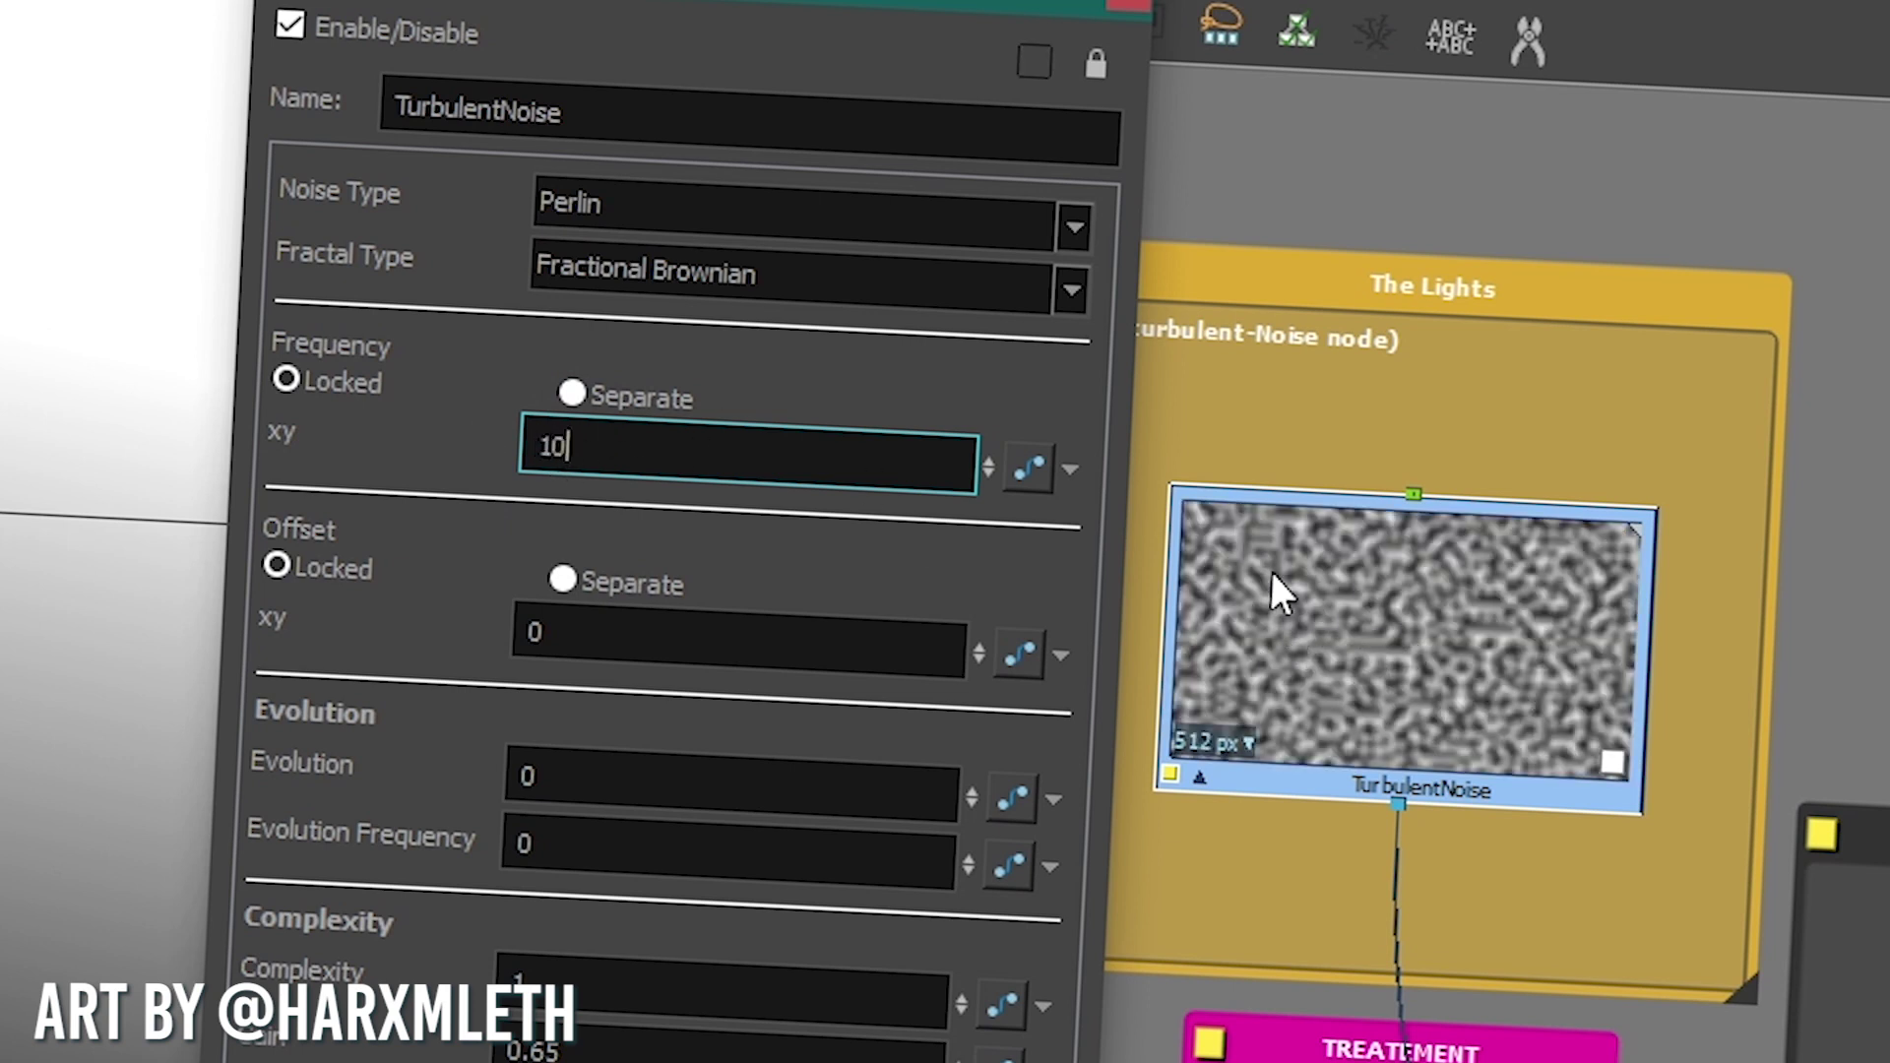
Separate the noise frequency axes and set the x frequency to 20
click(573, 393)
key(BackSpace)
text(20)
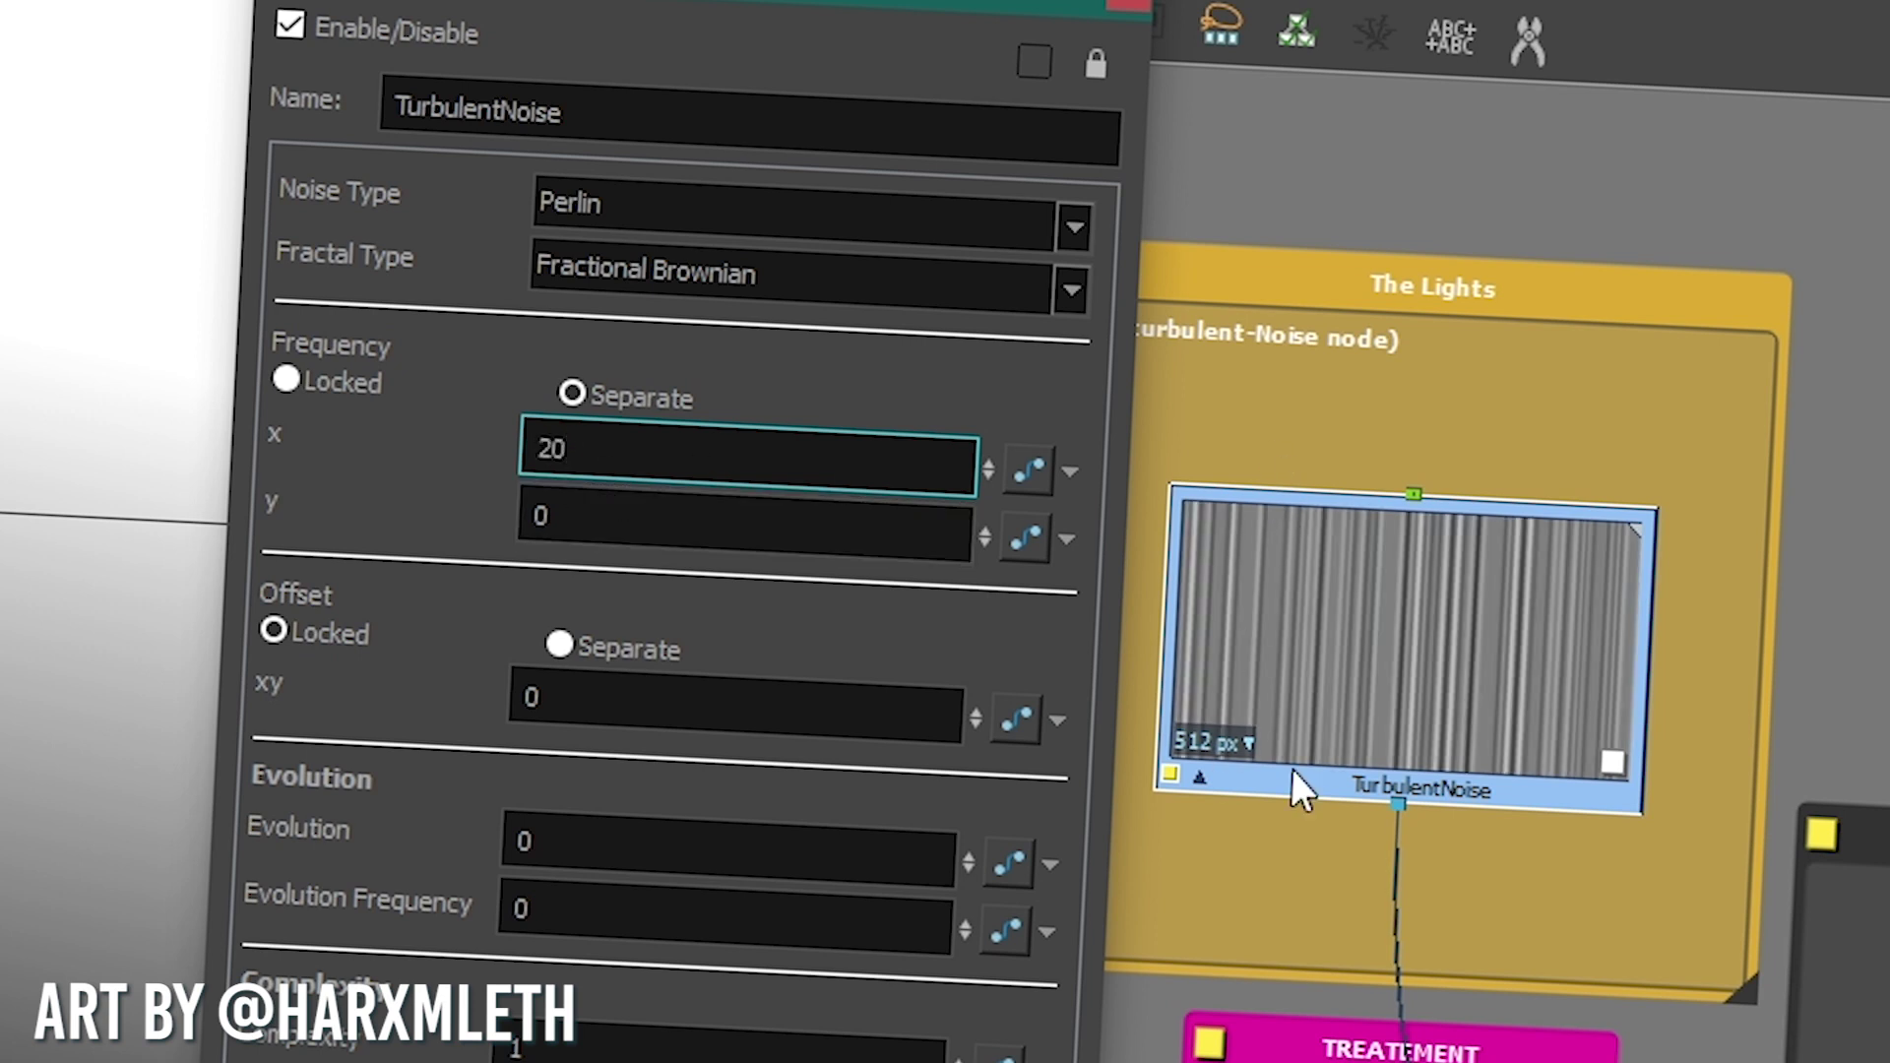
Try a y frequency of 20 for the noise, and set it back to 0
click(537, 514)
text(20)
click(514, 511)
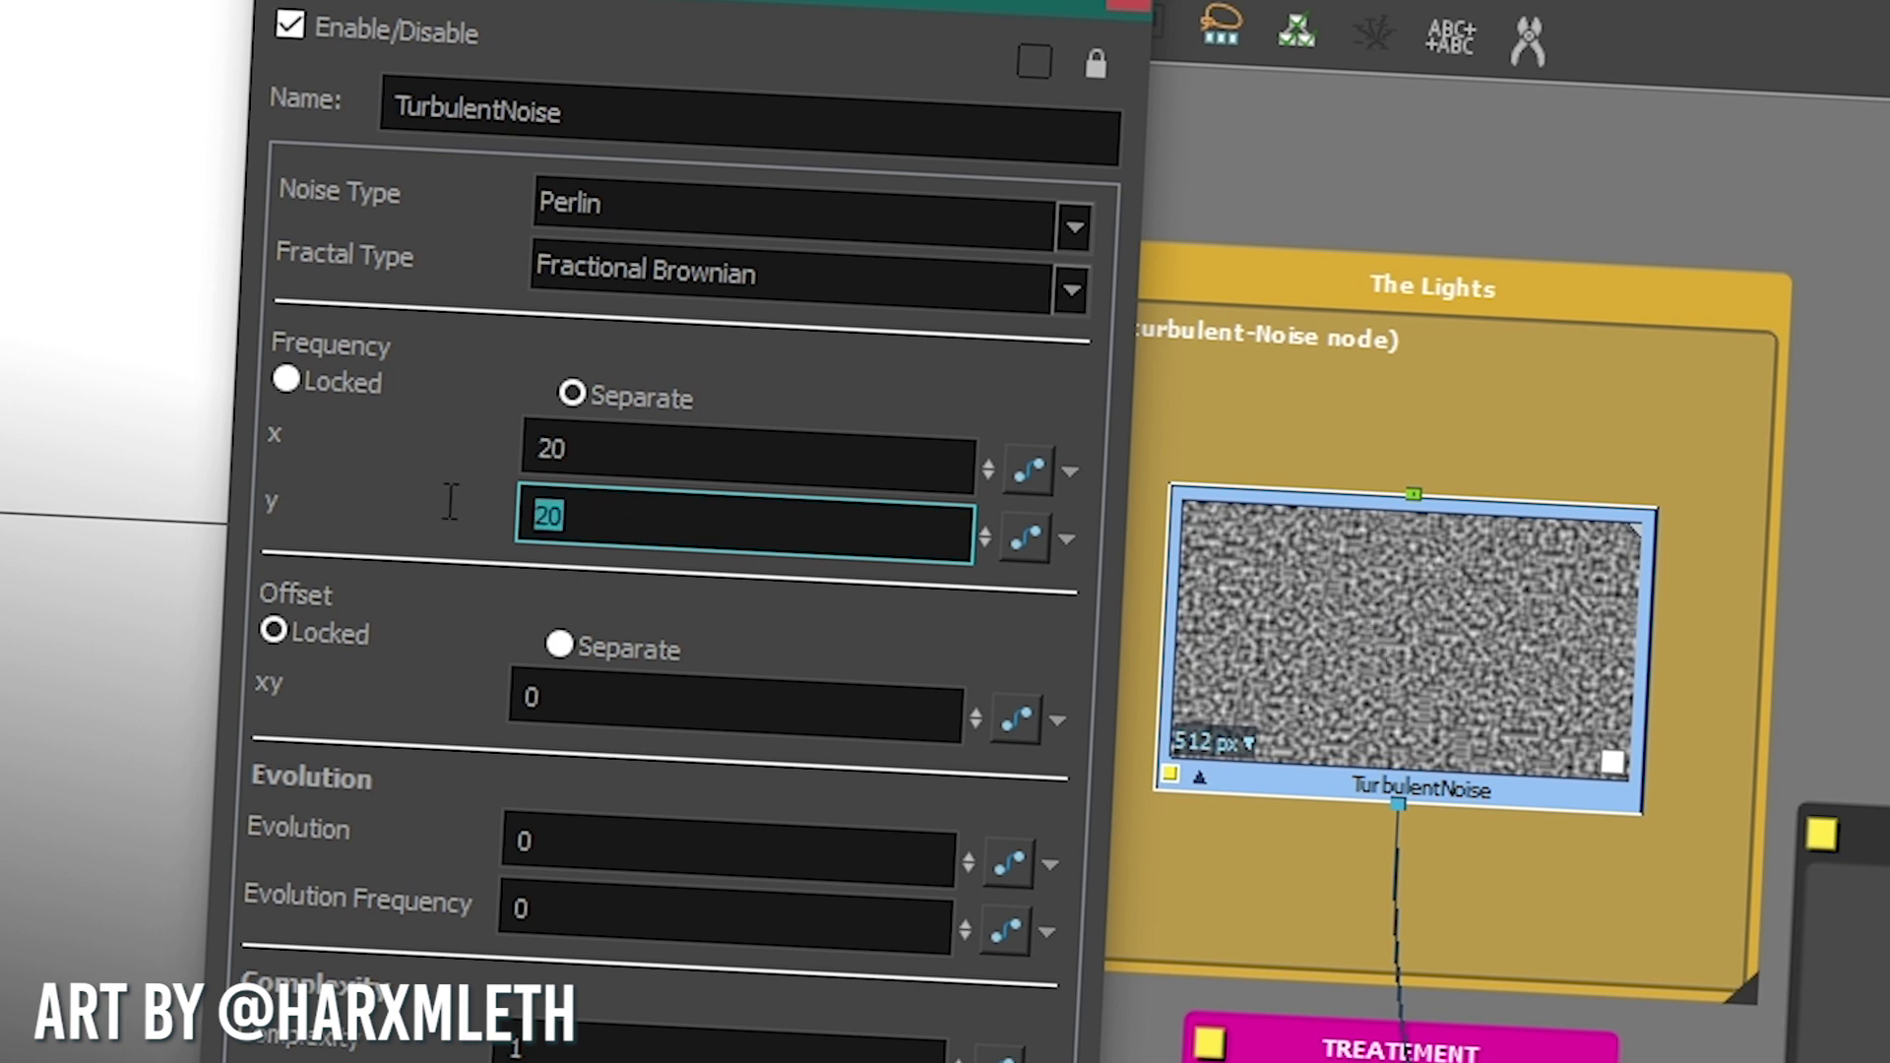
text(0)
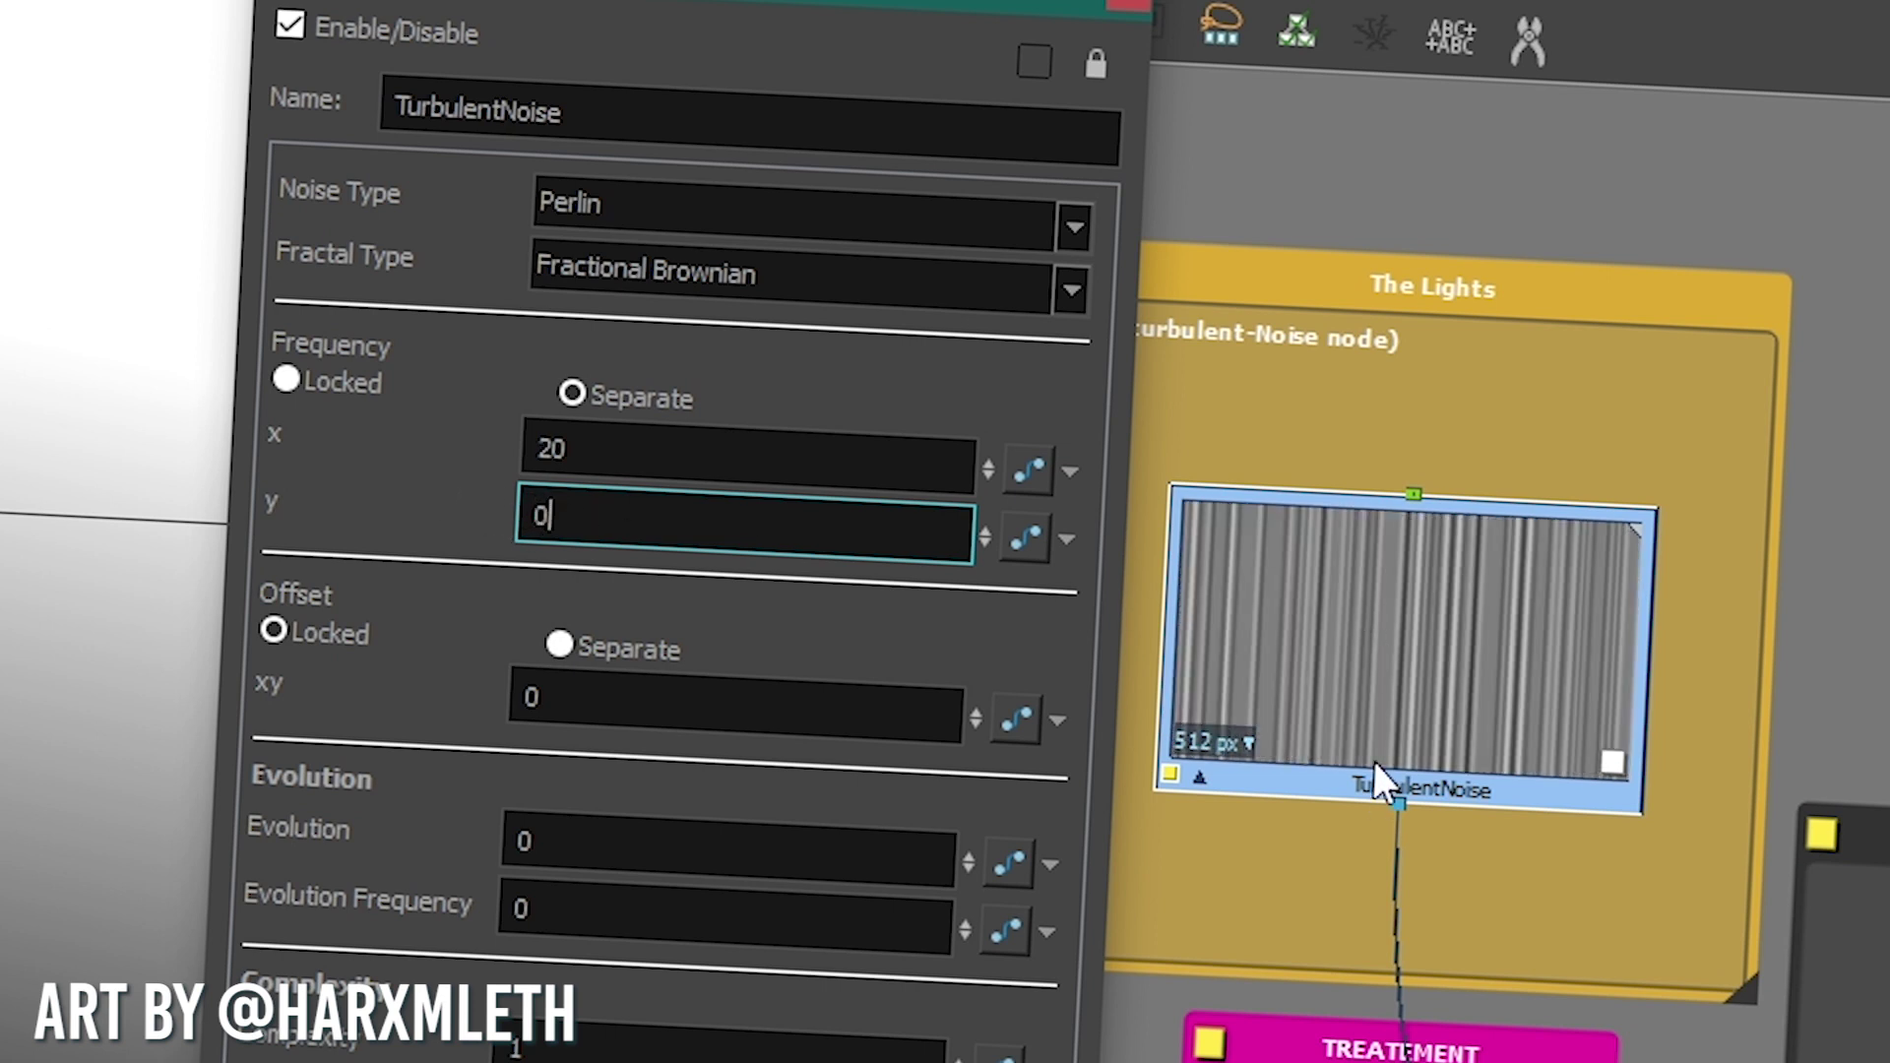
Try other noise types such as Rocky and Simplex, return to Perlin, and close the layer properties
click(561, 202)
click(571, 234)
scroll(573, 227, down, 2)
scroll(573, 226, up, 2)
scroll(573, 226, down, 2)
scroll(573, 226, down, 2)
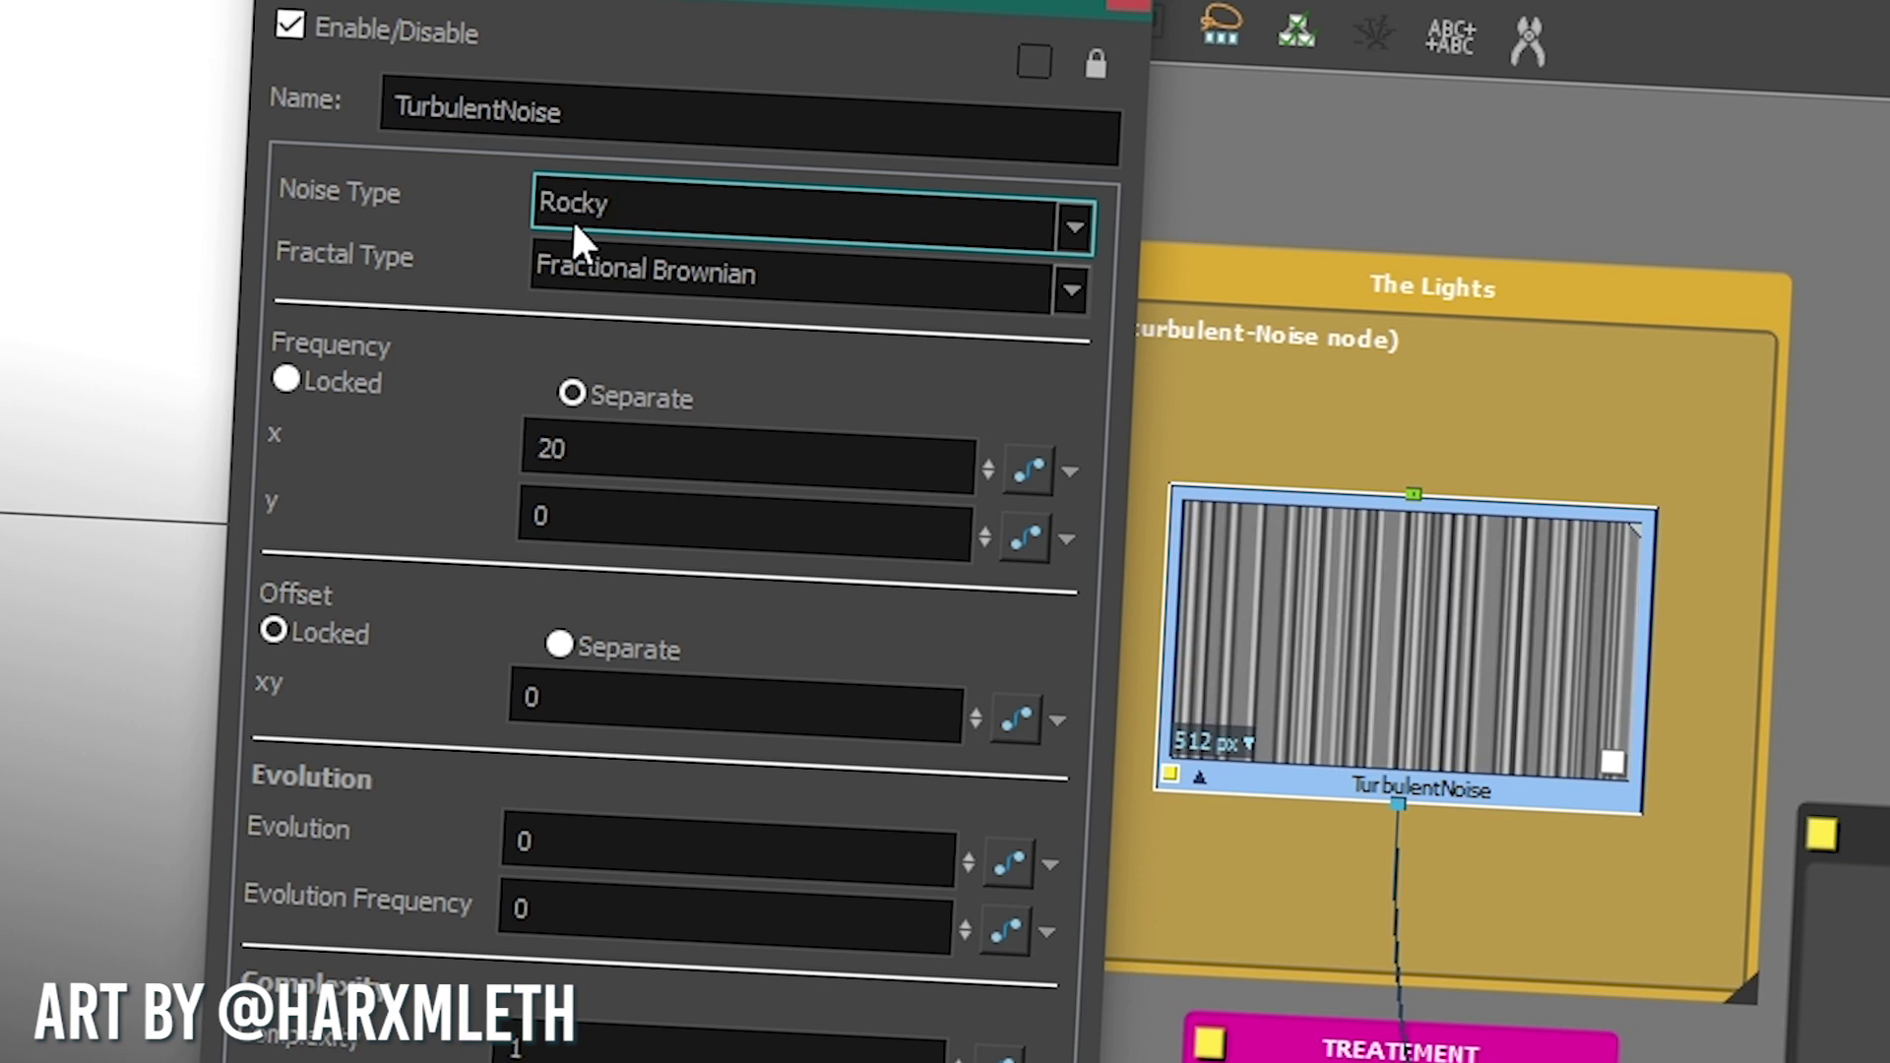
scroll(573, 226, up, 3)
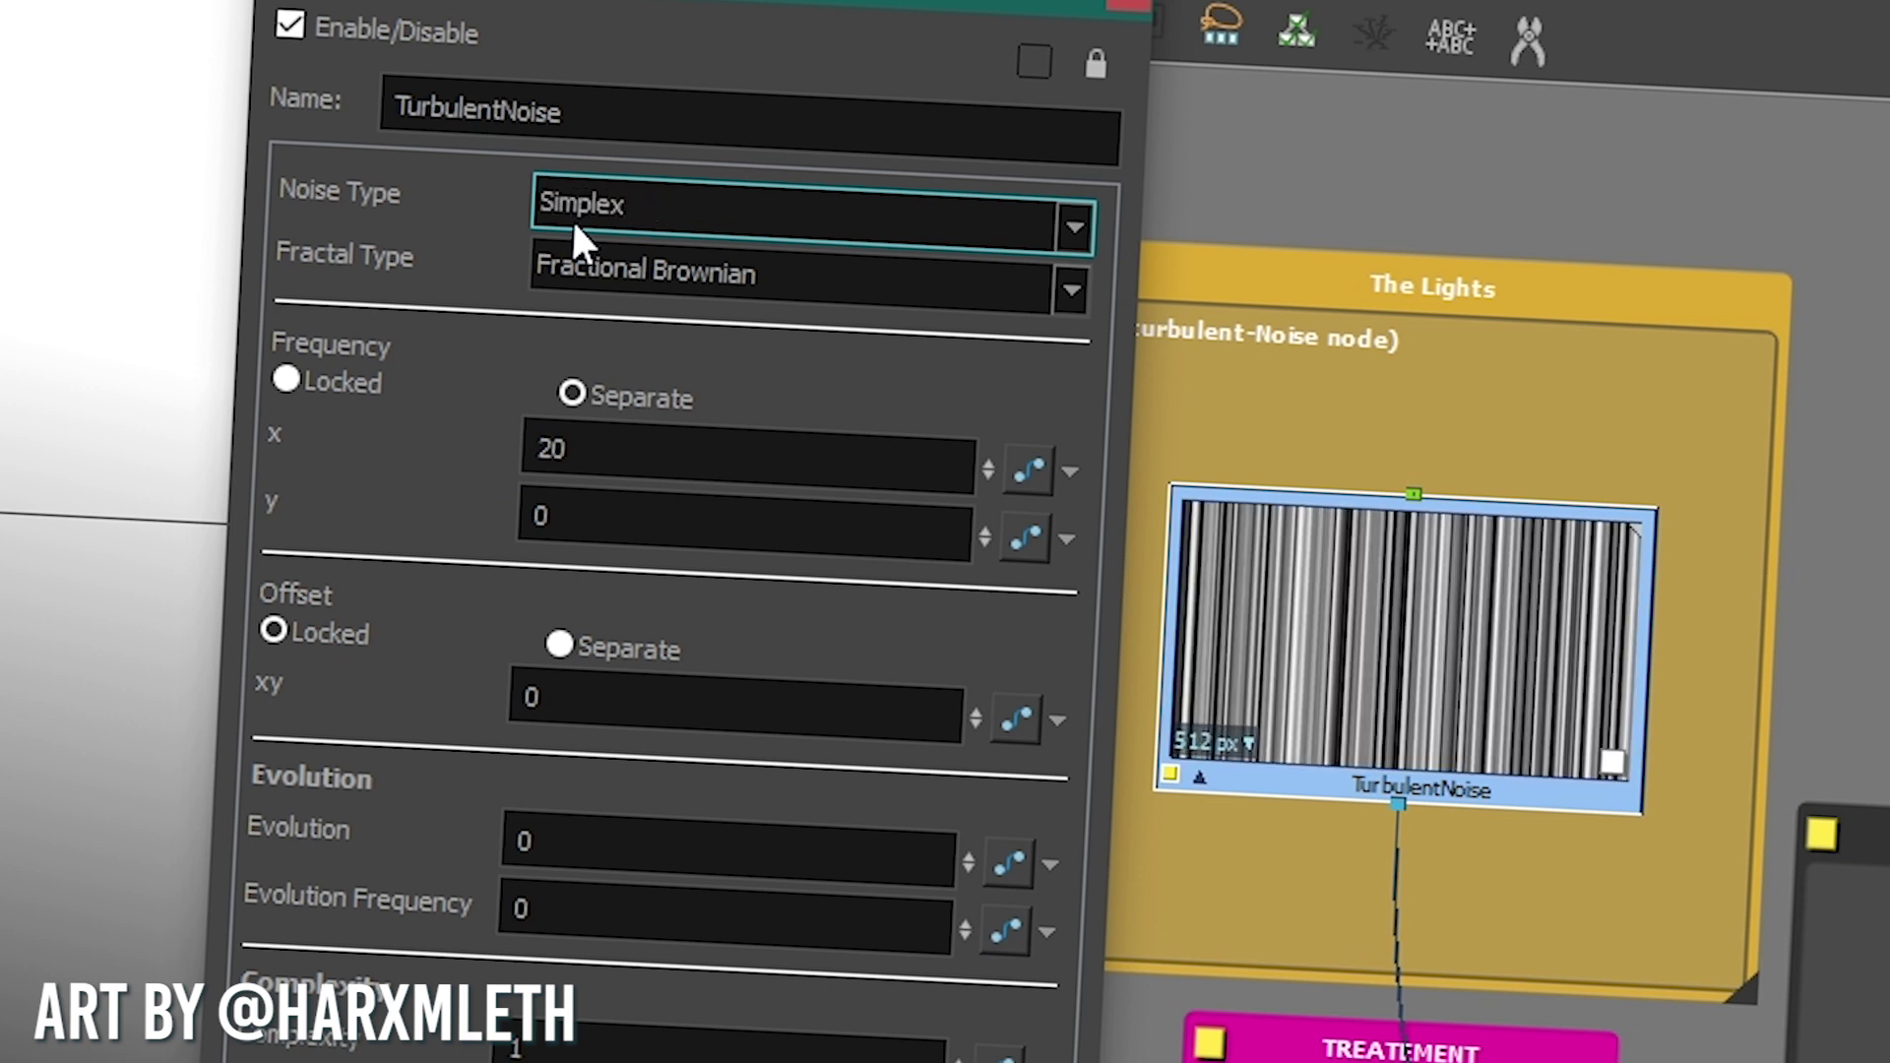
scroll(571, 217, up, 1)
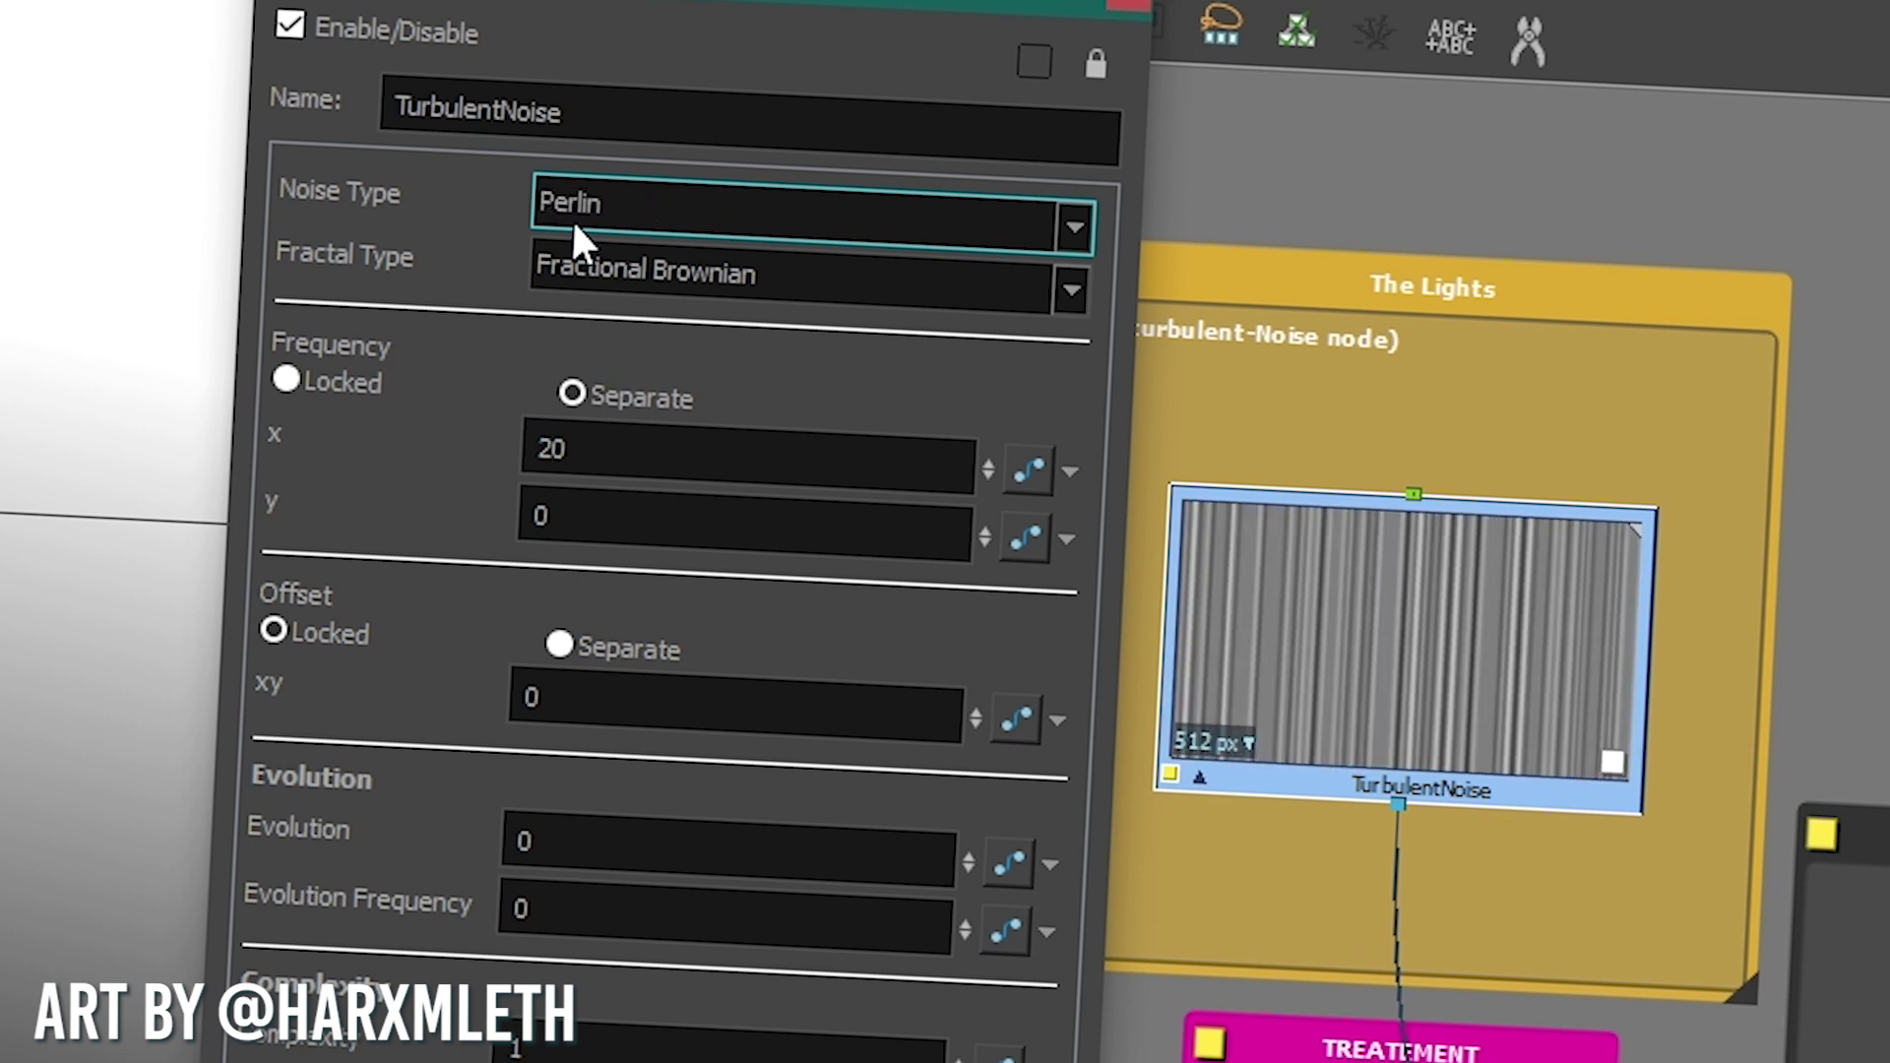
click(1124, 5)
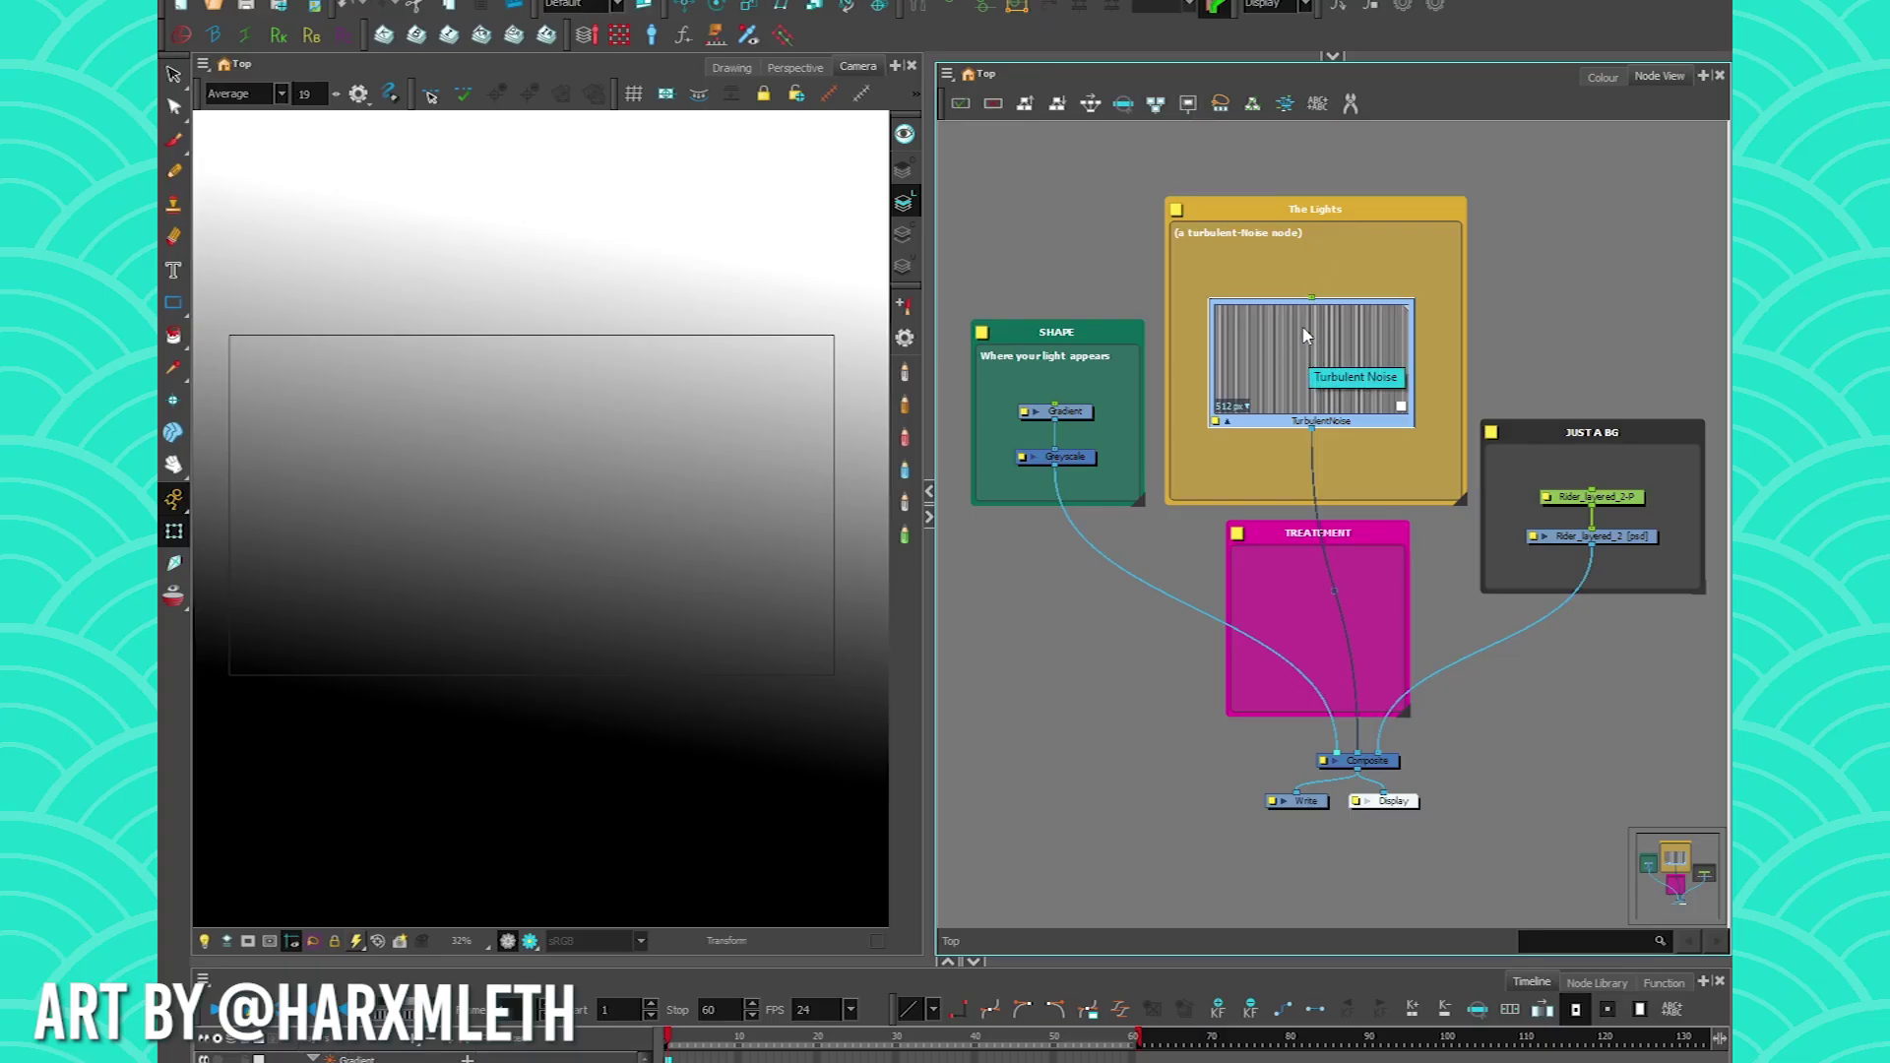
Add a Quadmap node above the TurbulentNoise node and connect it to the noise's upper input
key(Tab)
text(quad)
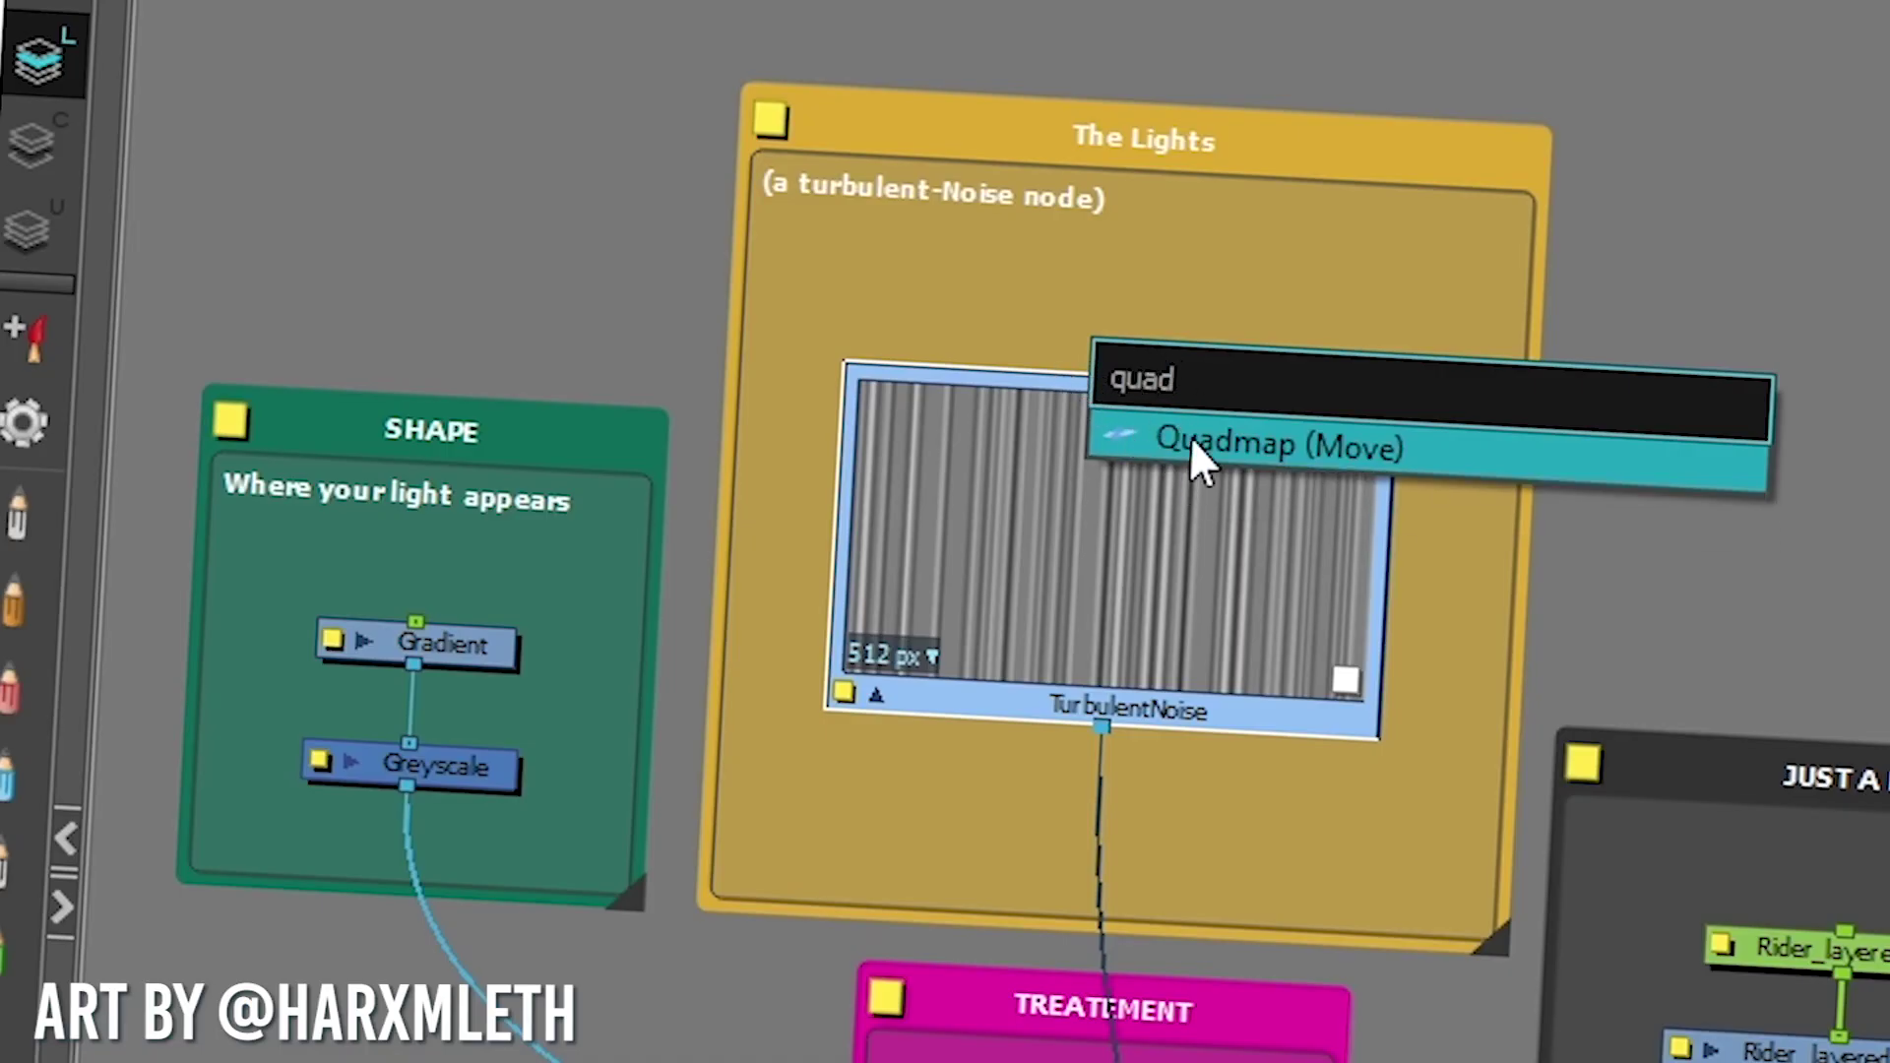
click(1193, 445)
drag(1000, 604, 1184, 303)
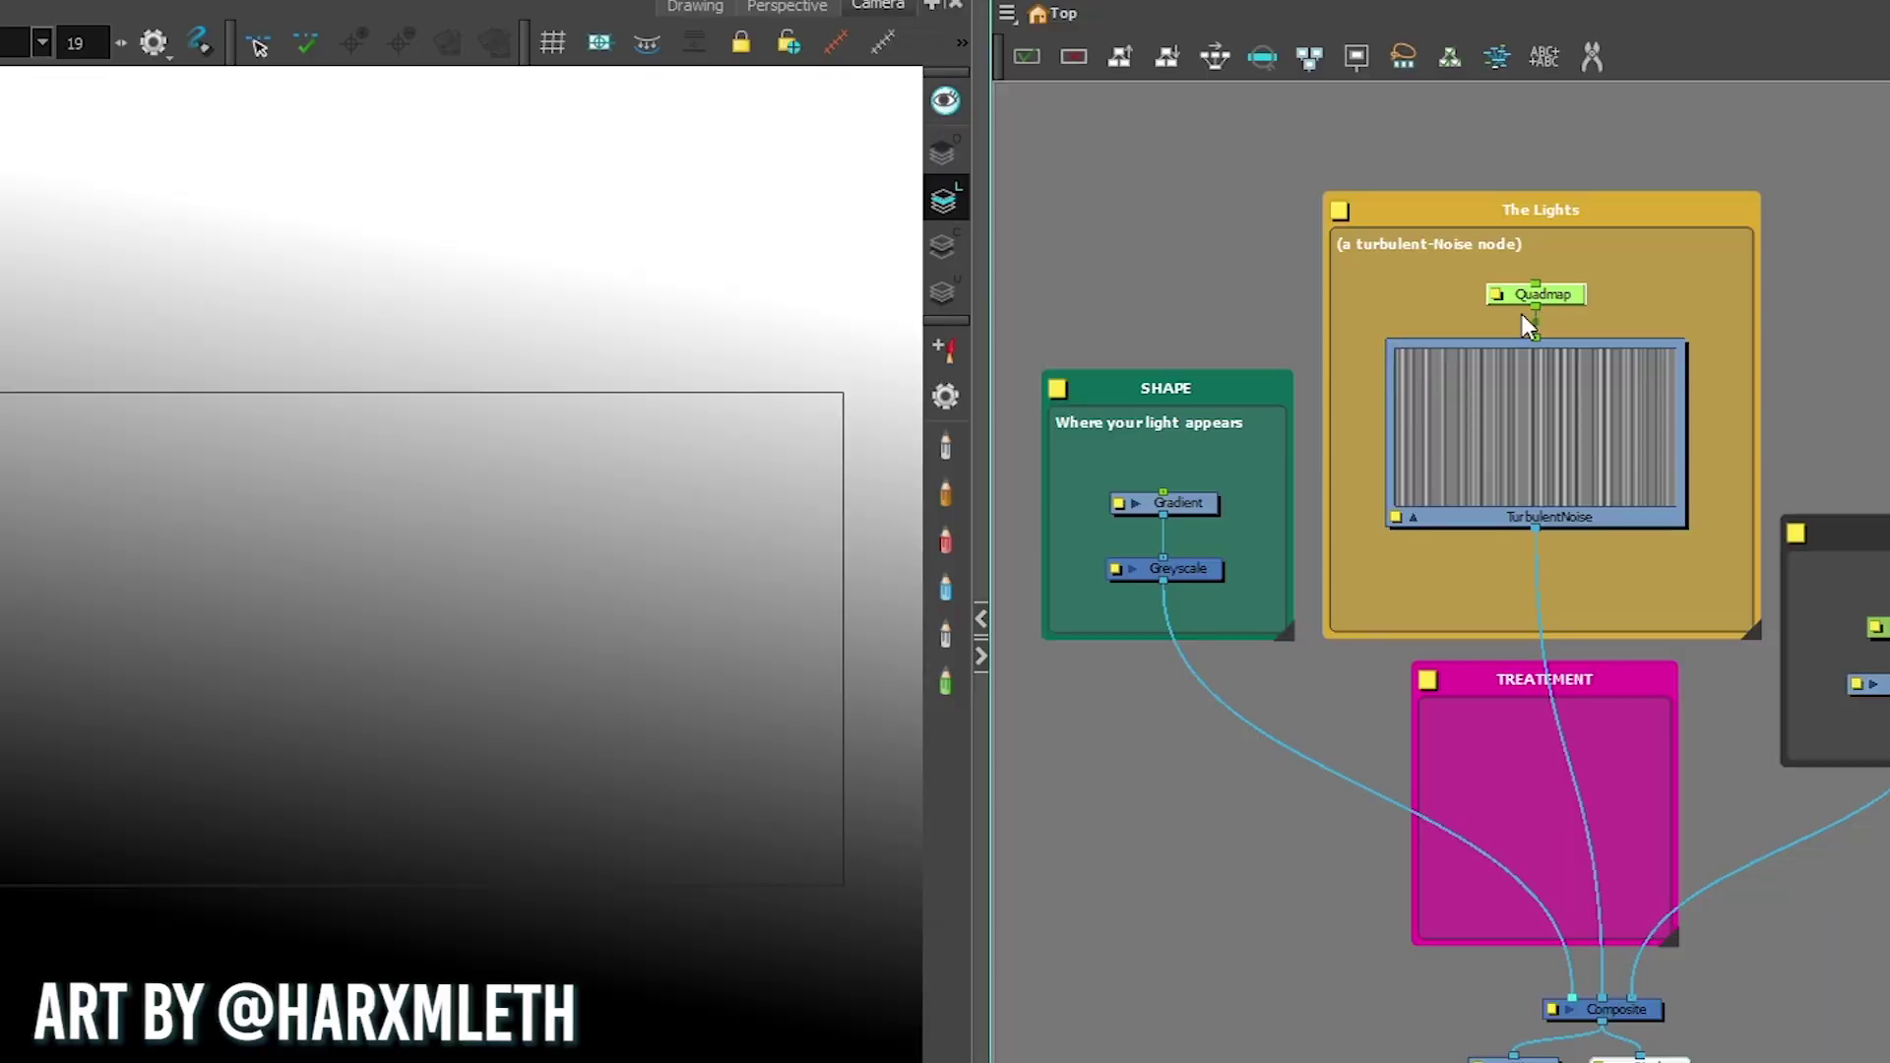
Show the Quadmap's control and shift its upper edge to the right so the noise streaks slant diagonally
click(833, 42)
drag(404, 393, 640, 372)
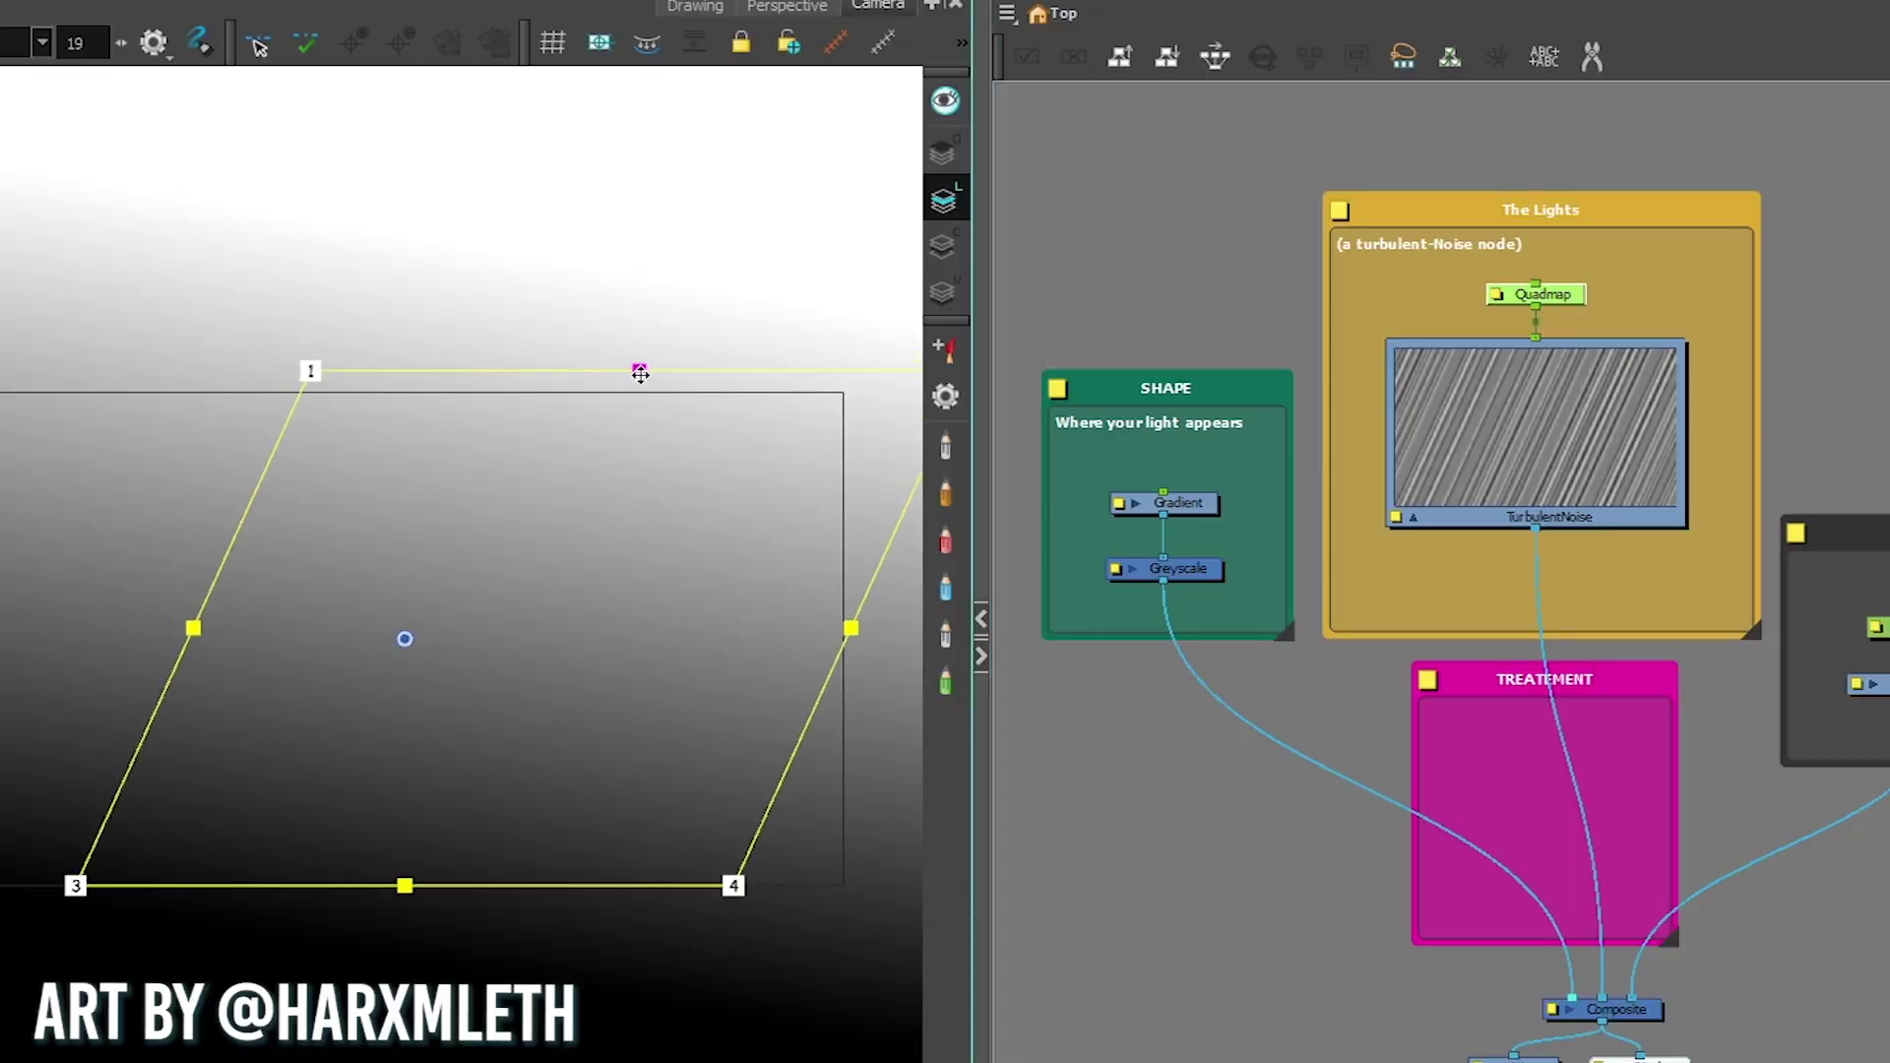
click(1579, 463)
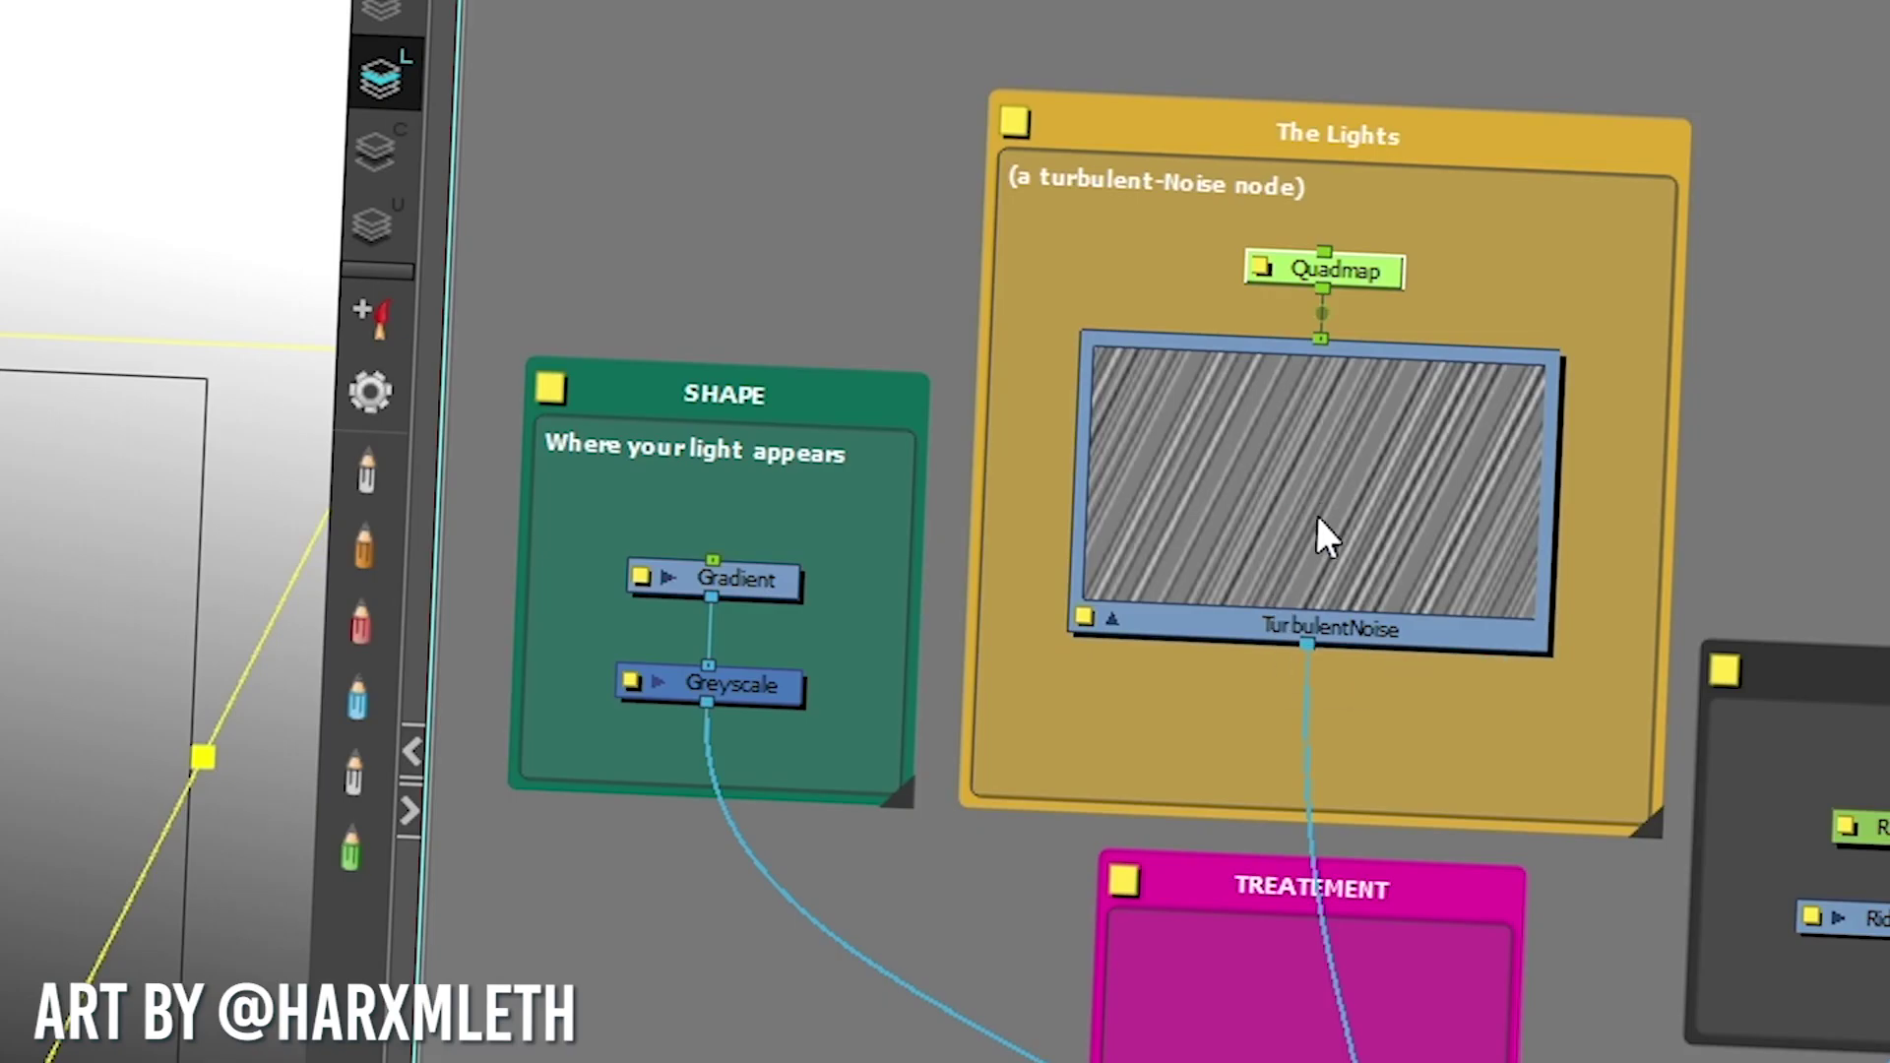
Add a Cutter node in the TREATEMENT backdrop, inserted on the cable from TurbulentNoise to Composite
click(1019, 709)
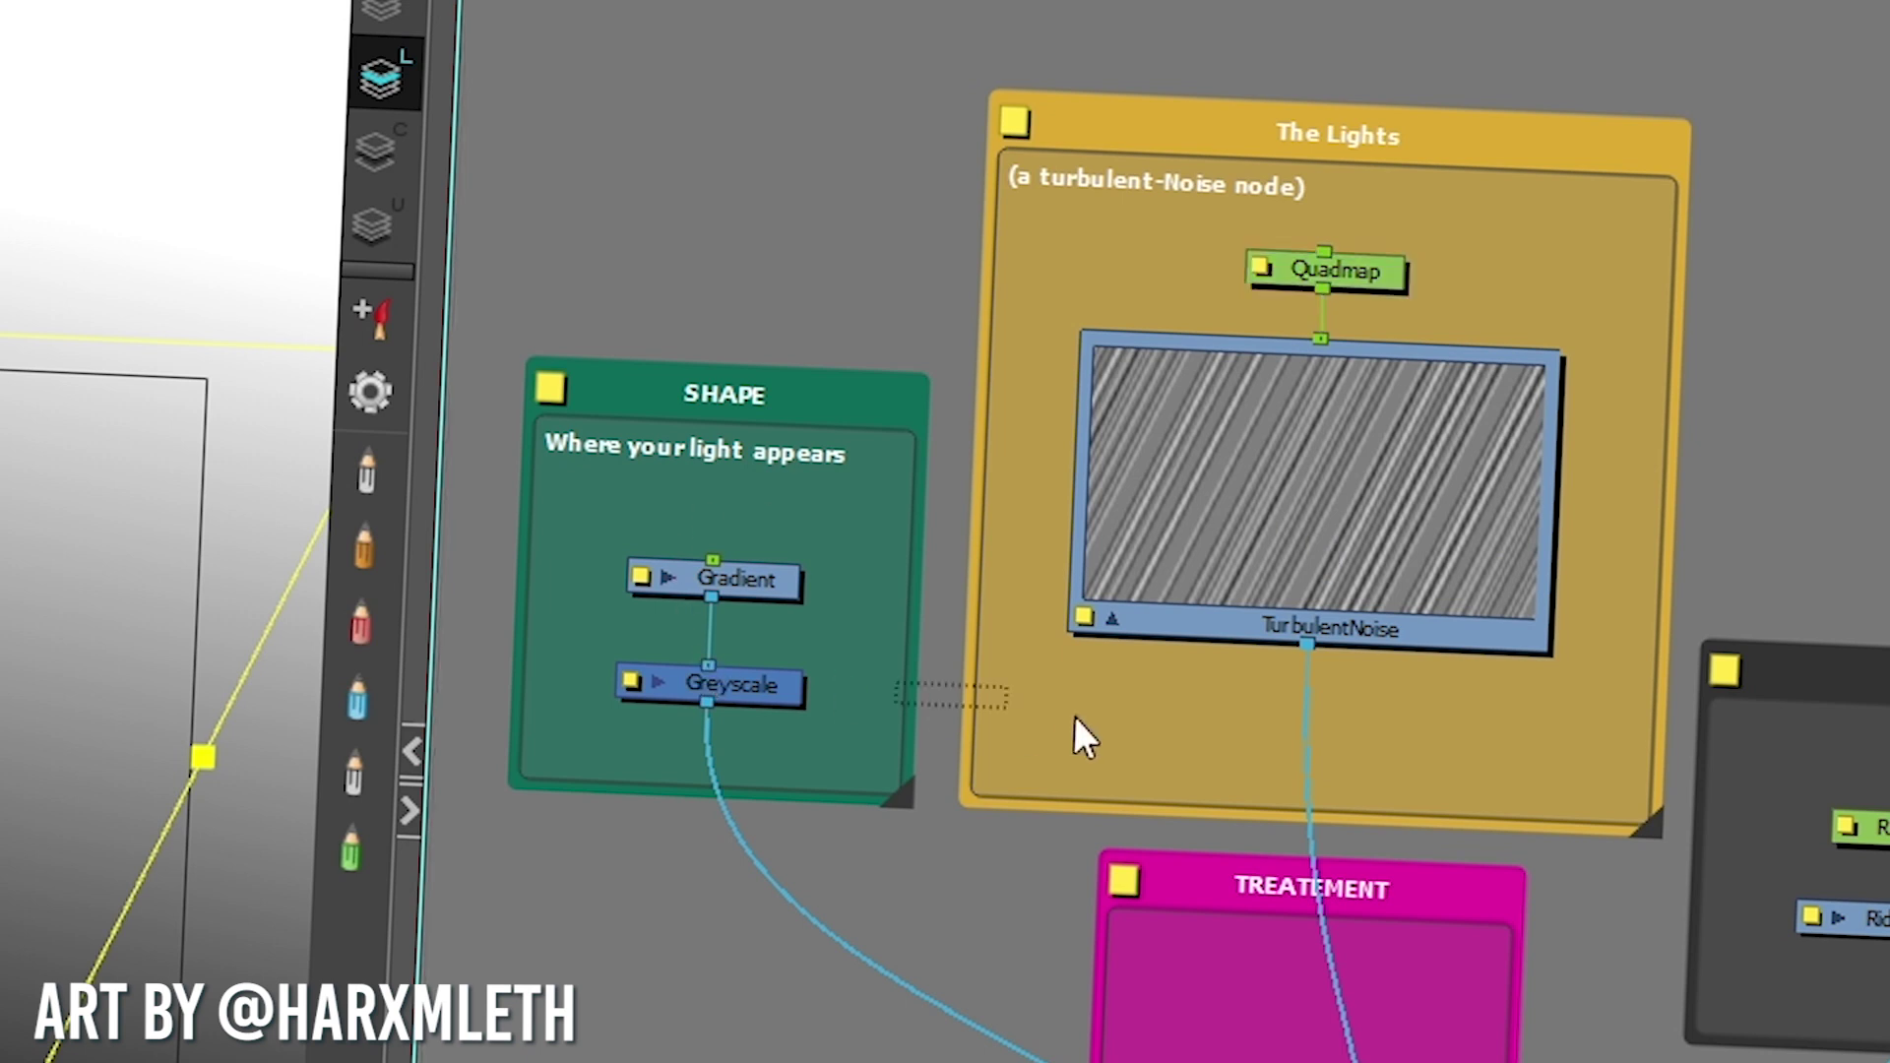
key(Tab)
text(cutter)
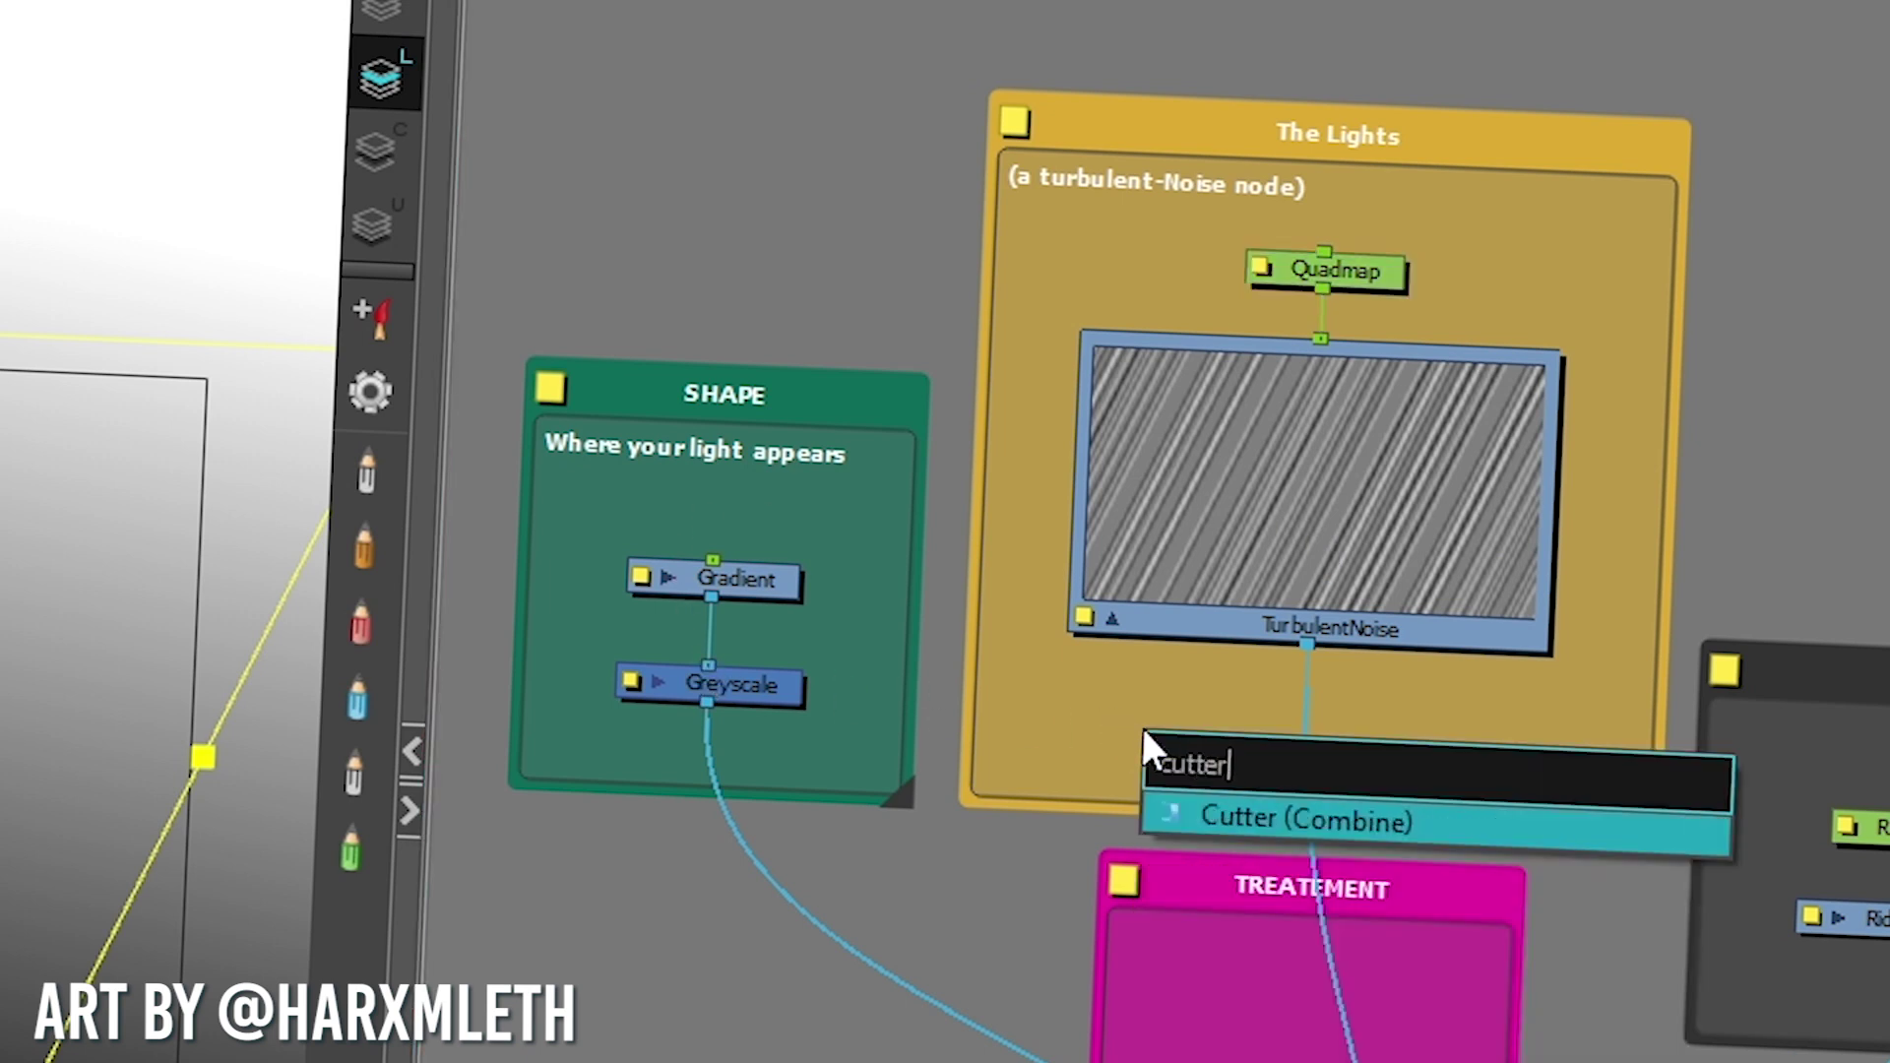
click(1221, 827)
drag(1250, 717, 1371, 1048)
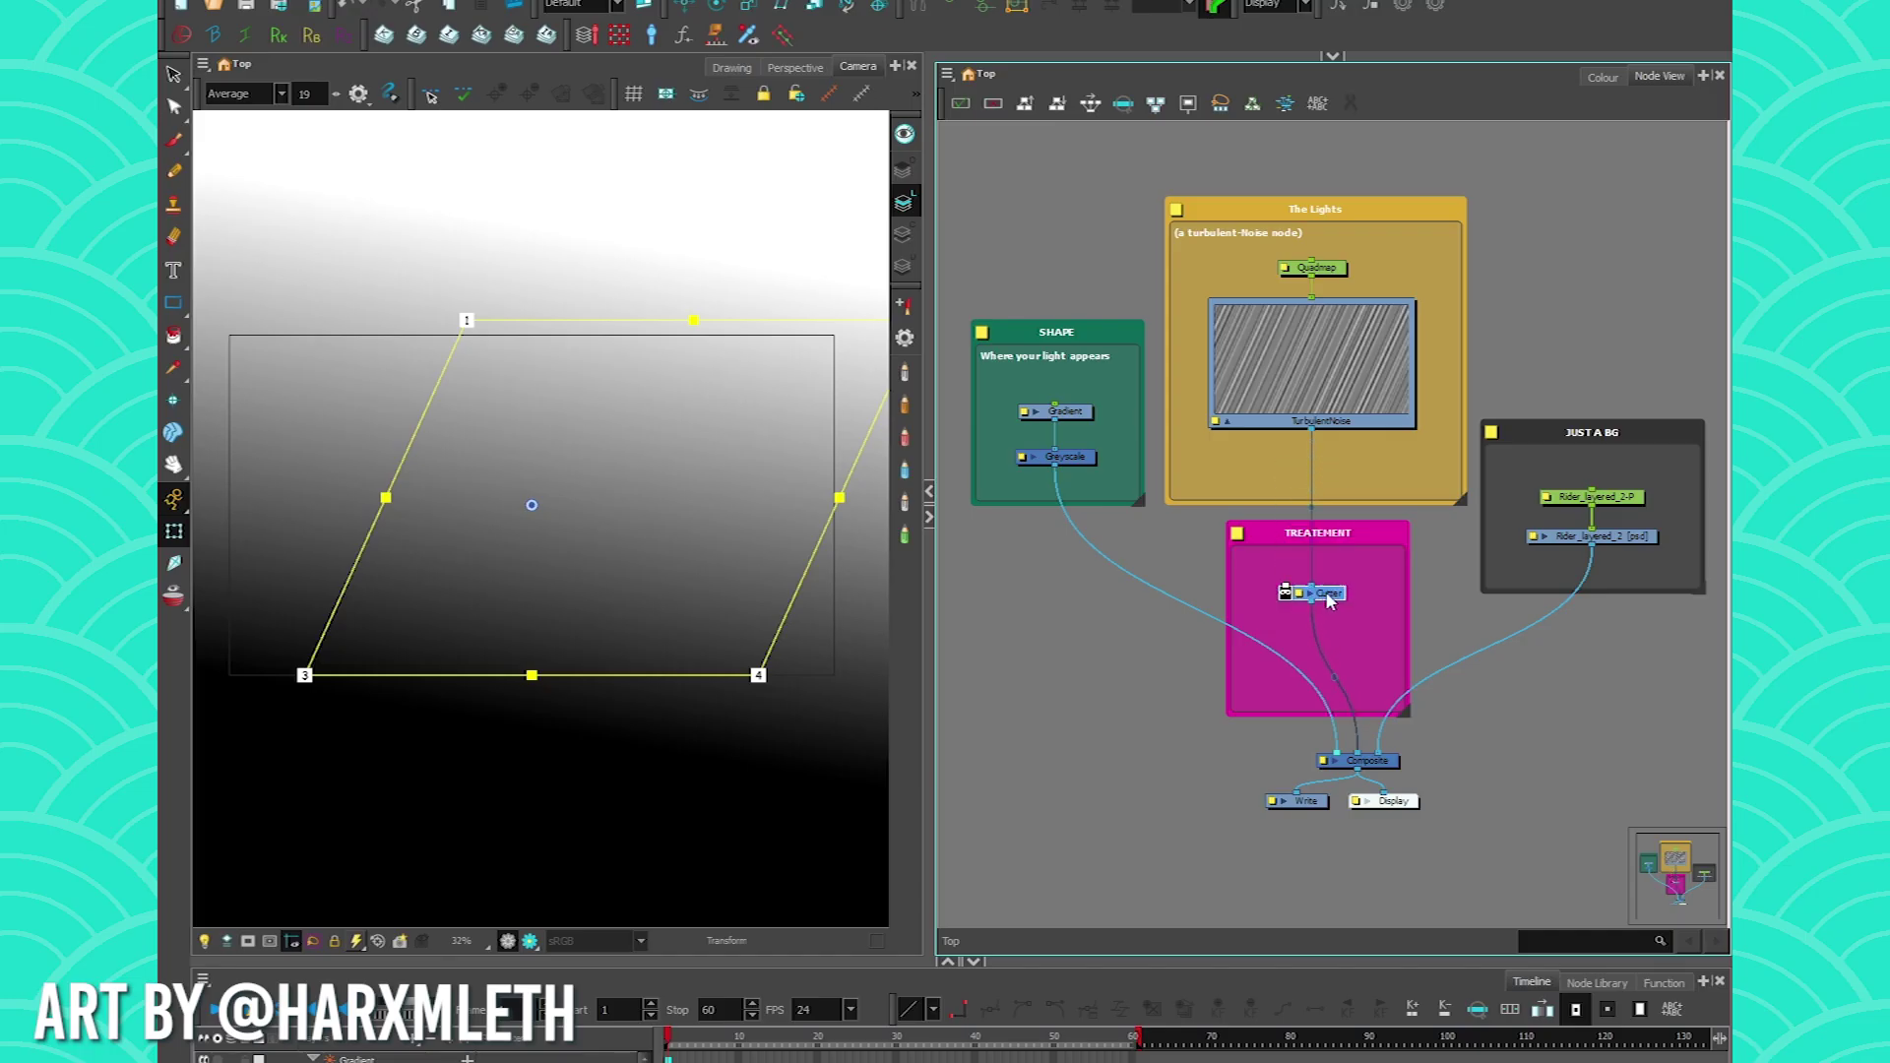
drag(1329, 600, 1329, 599)
Move the Greyscale node's output from the Composite to the Cutter's matte input, and invert the Cutter
click(1067, 418)
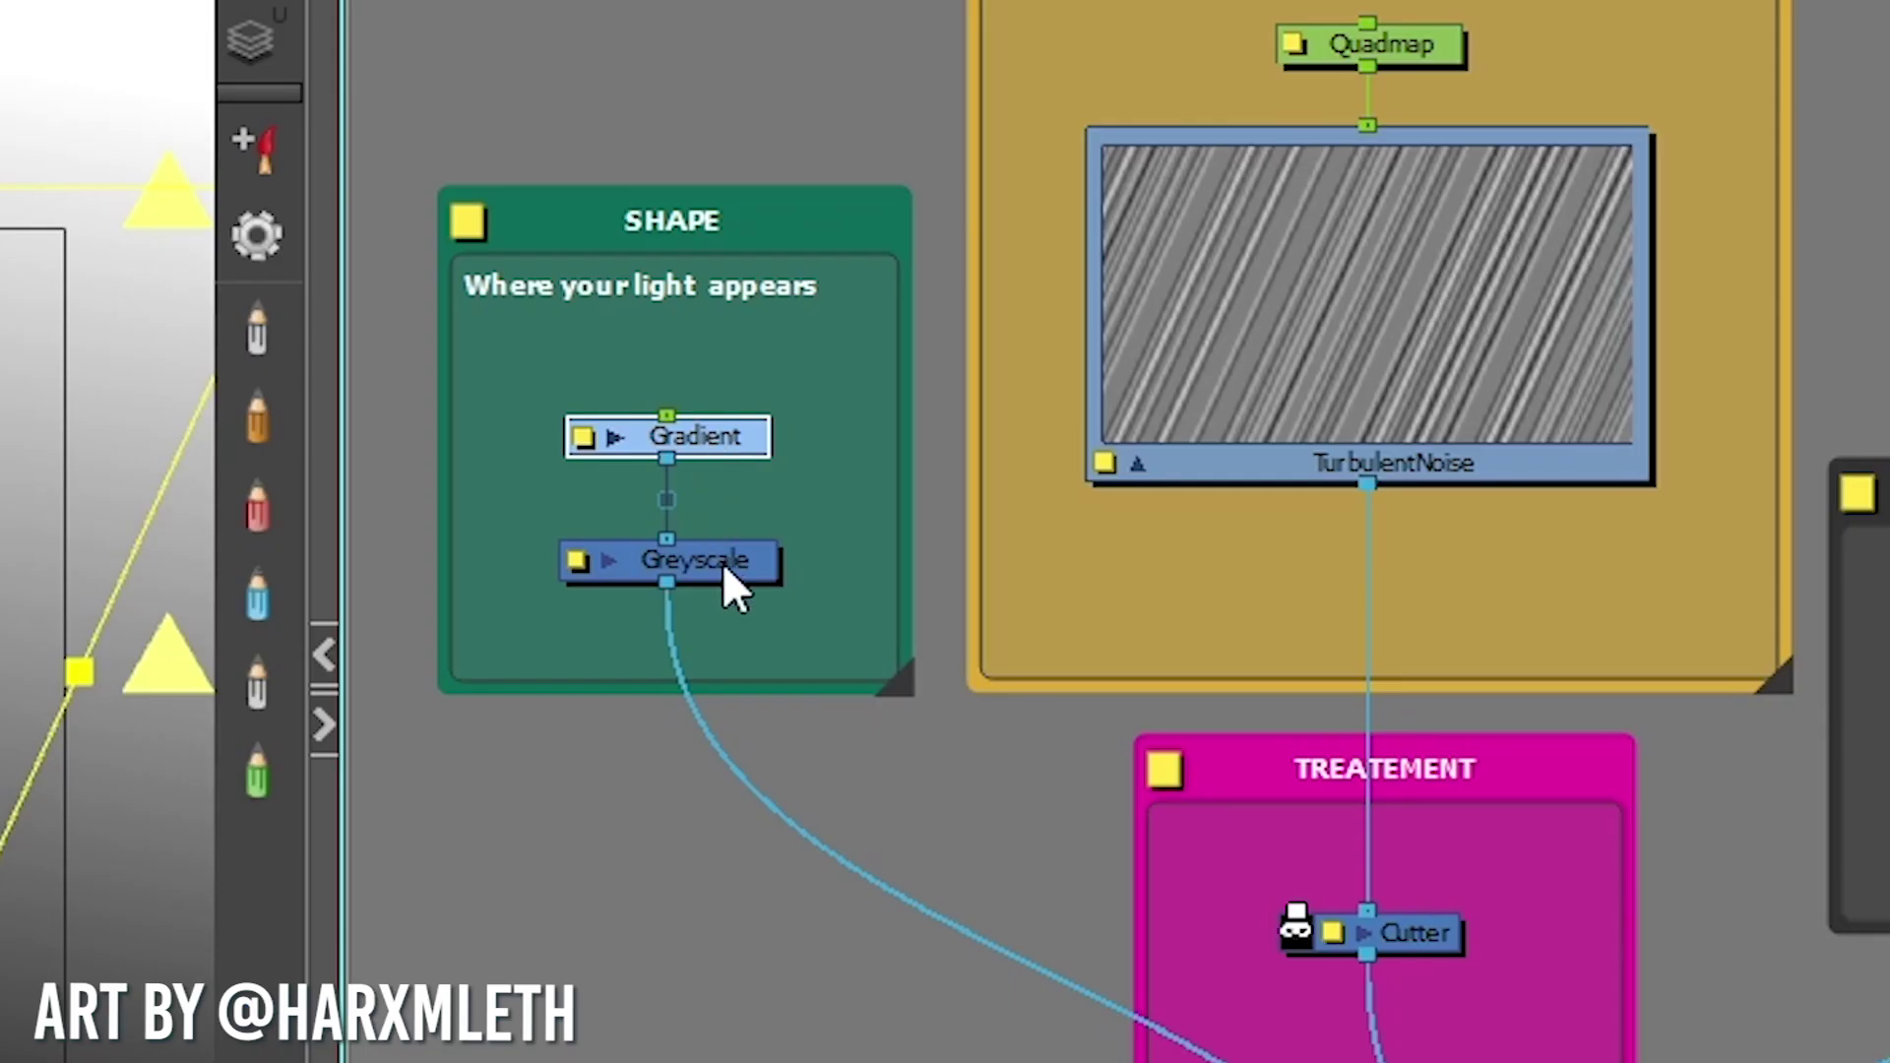
click(720, 562)
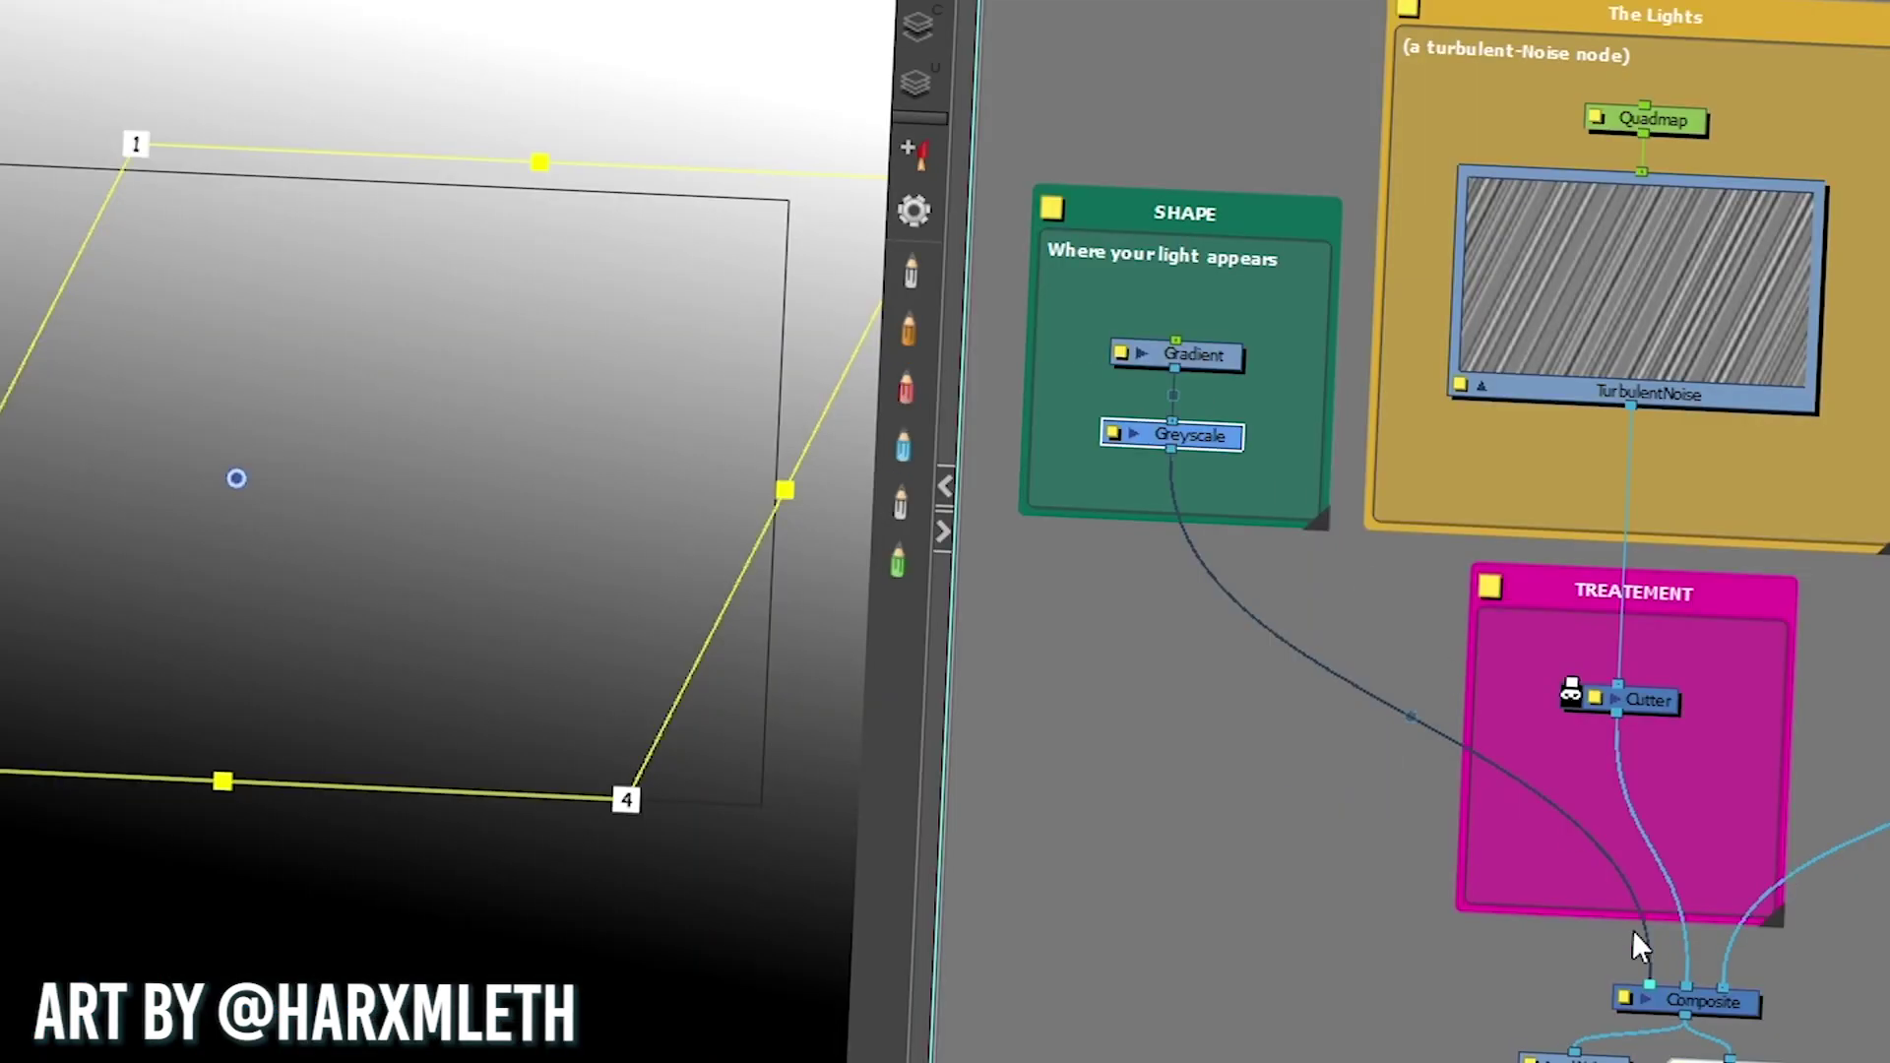
drag(1334, 748, 1269, 535)
drag(1548, 598, 1571, 688)
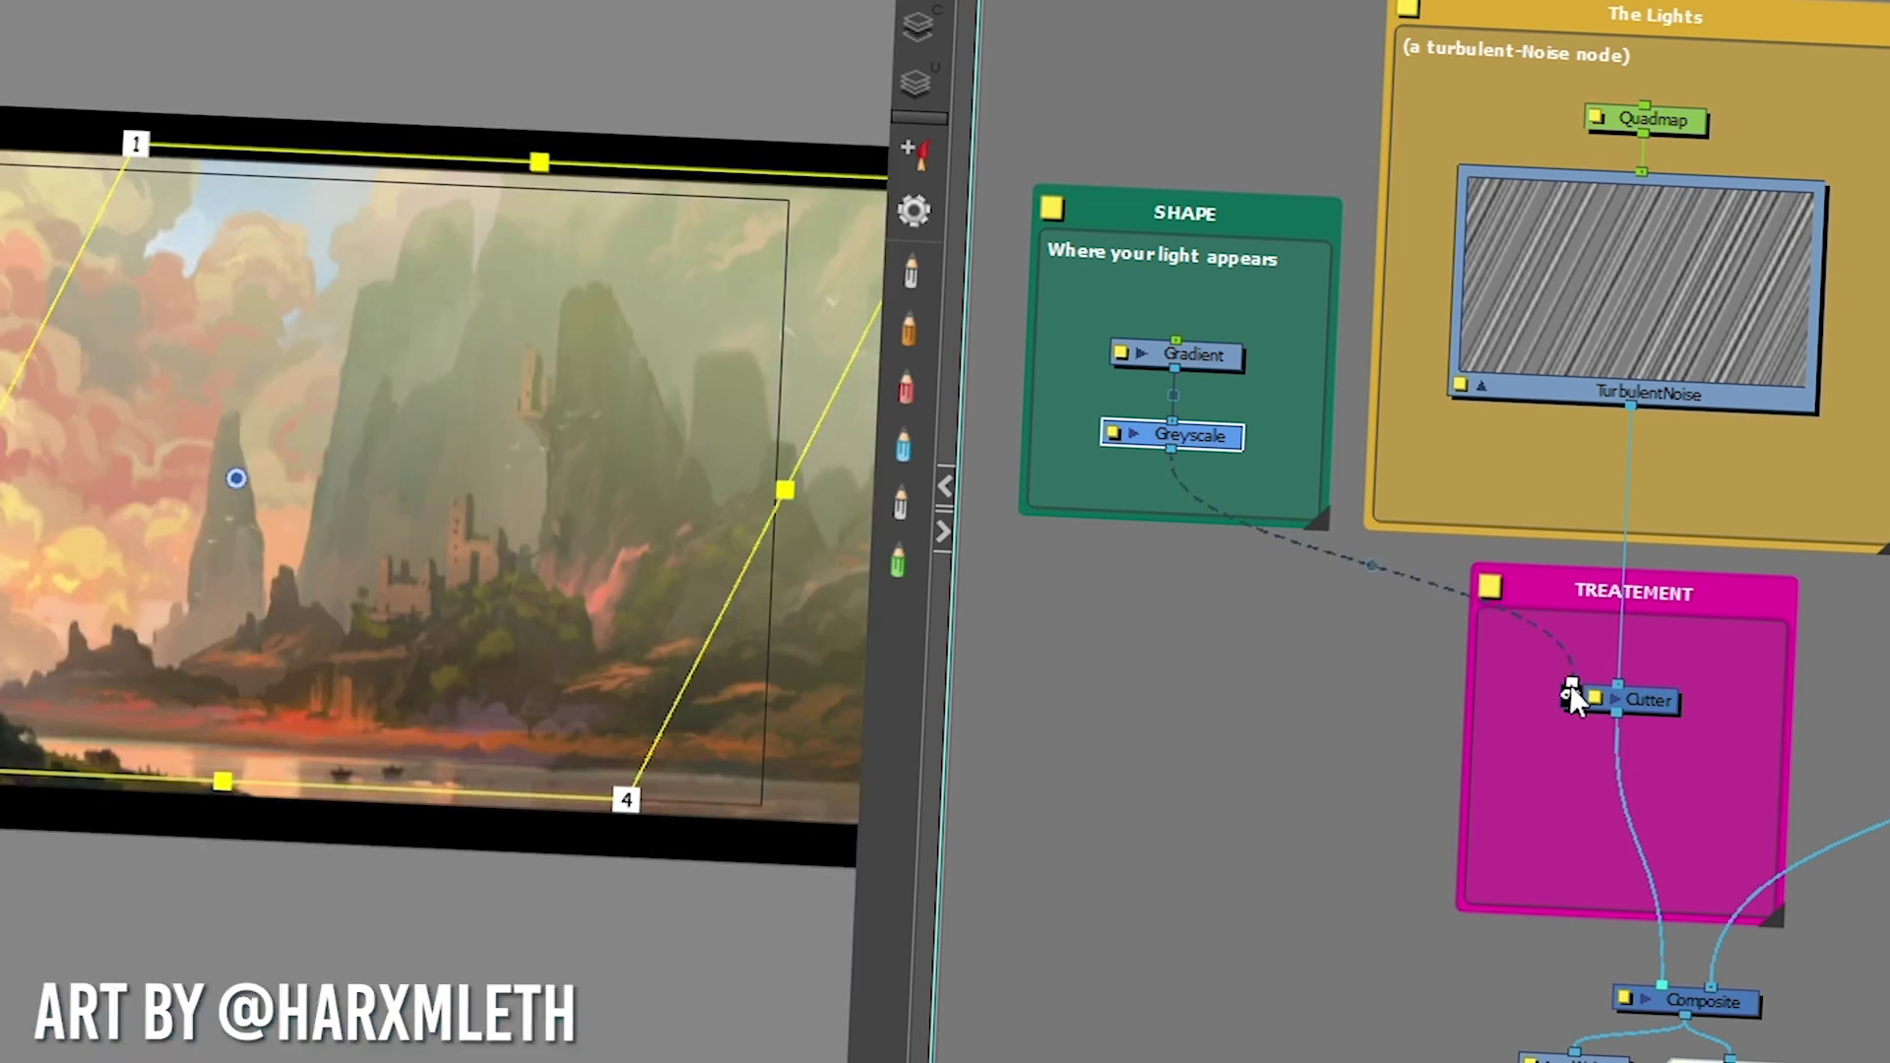
drag(1572, 694, 1650, 984)
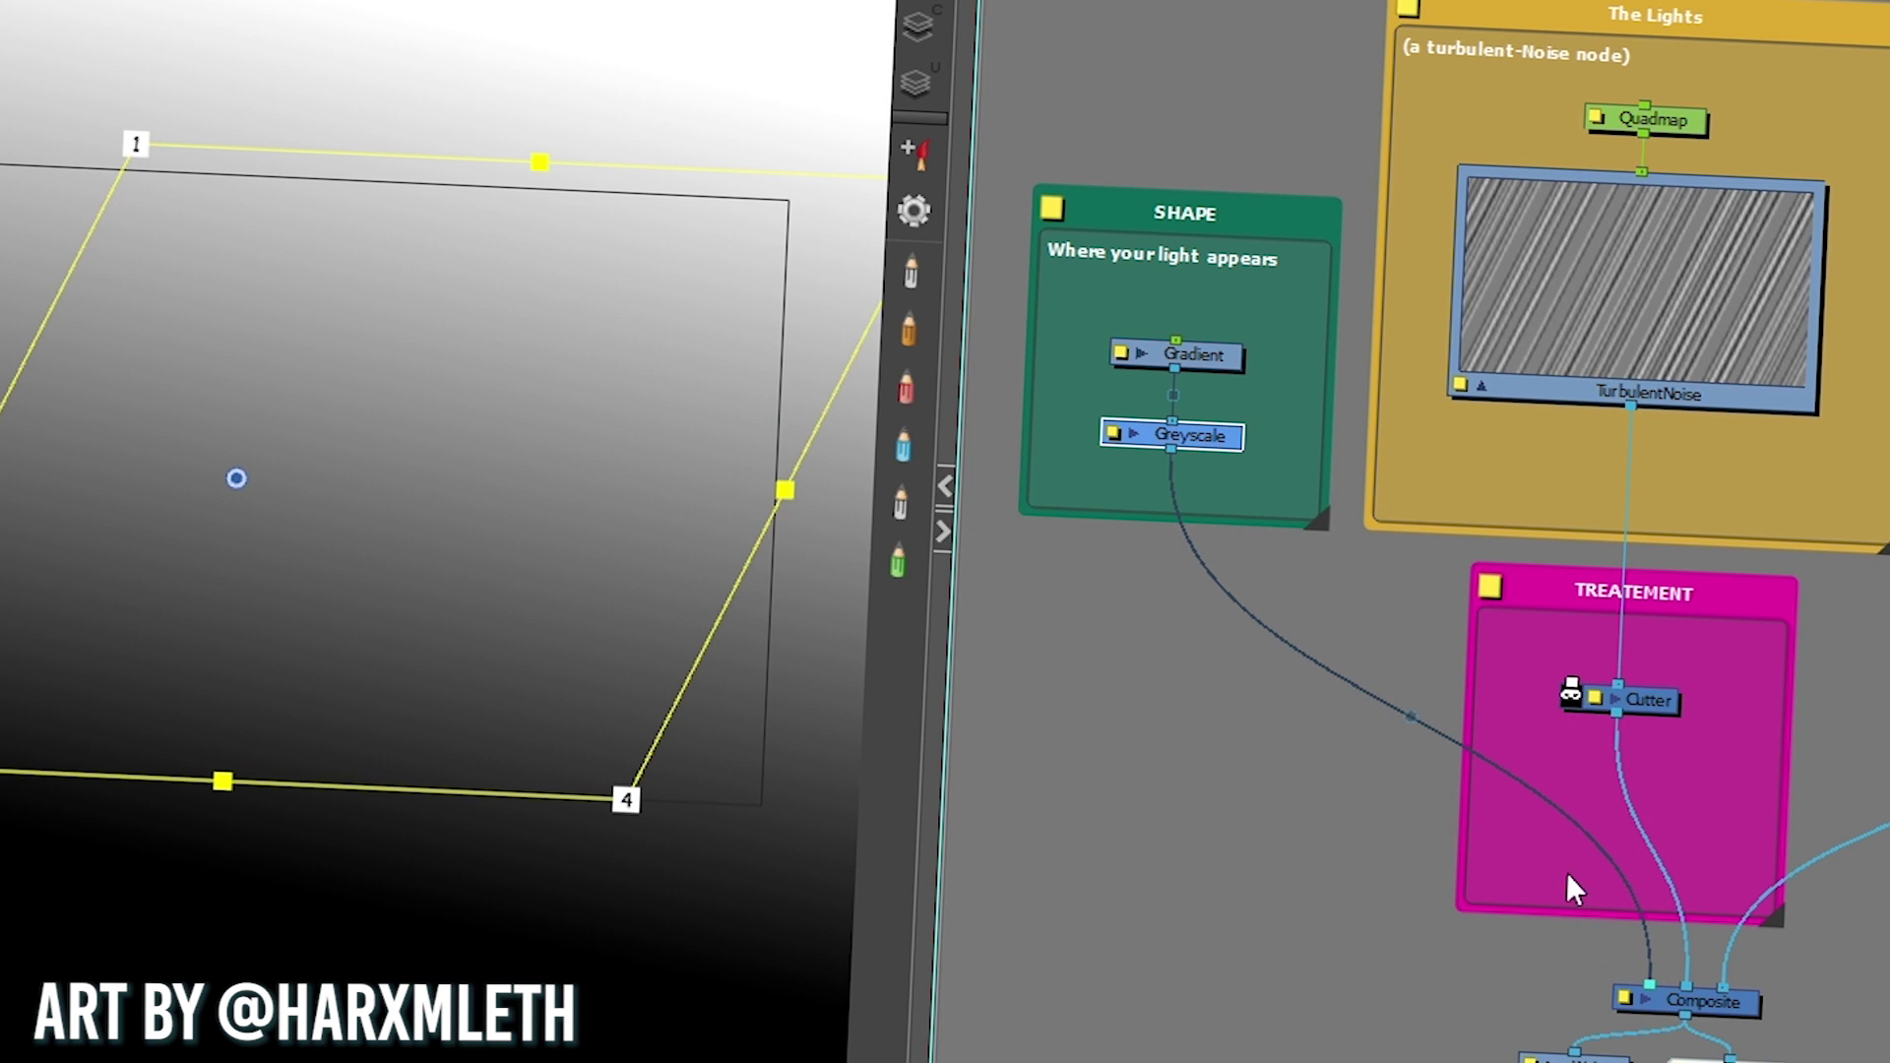
mouse_move(1650, 984)
mouse_down()
mouse_move(1548, 802)
mouse_move(1580, 690)
mouse_up()
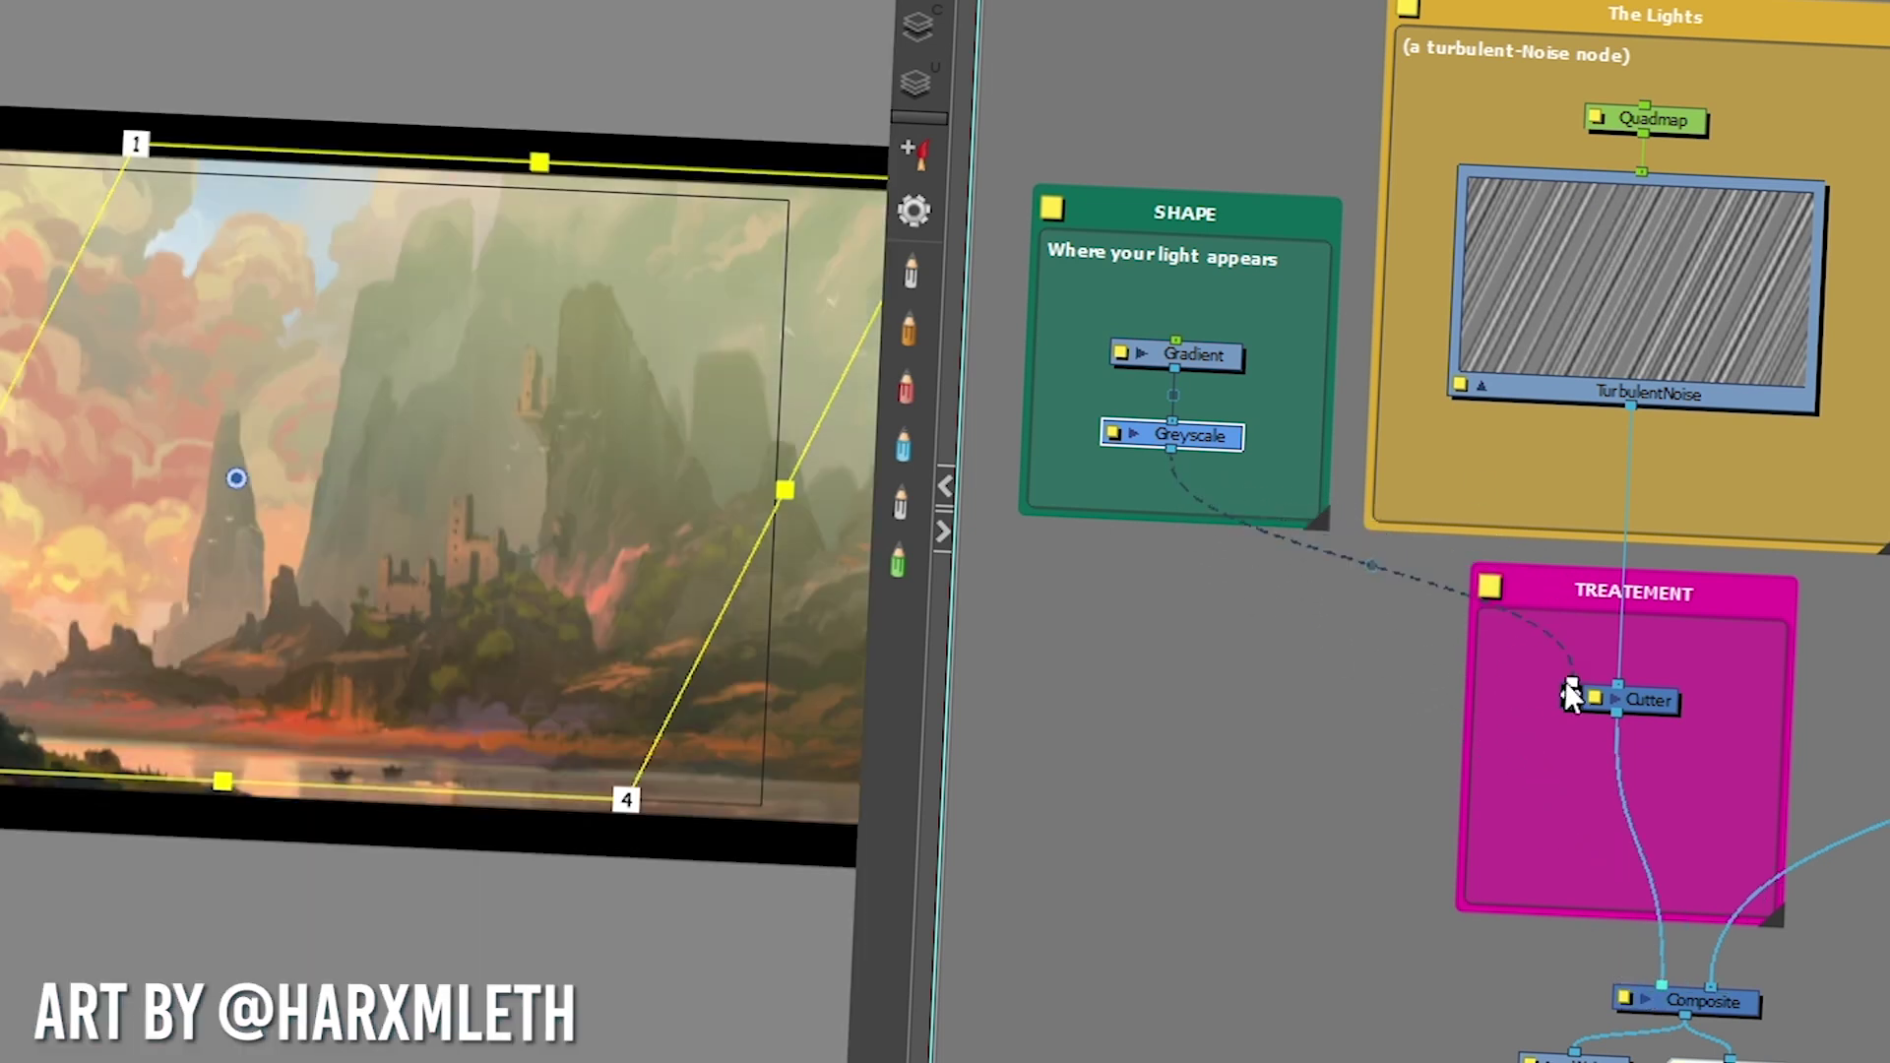
click(1312, 792)
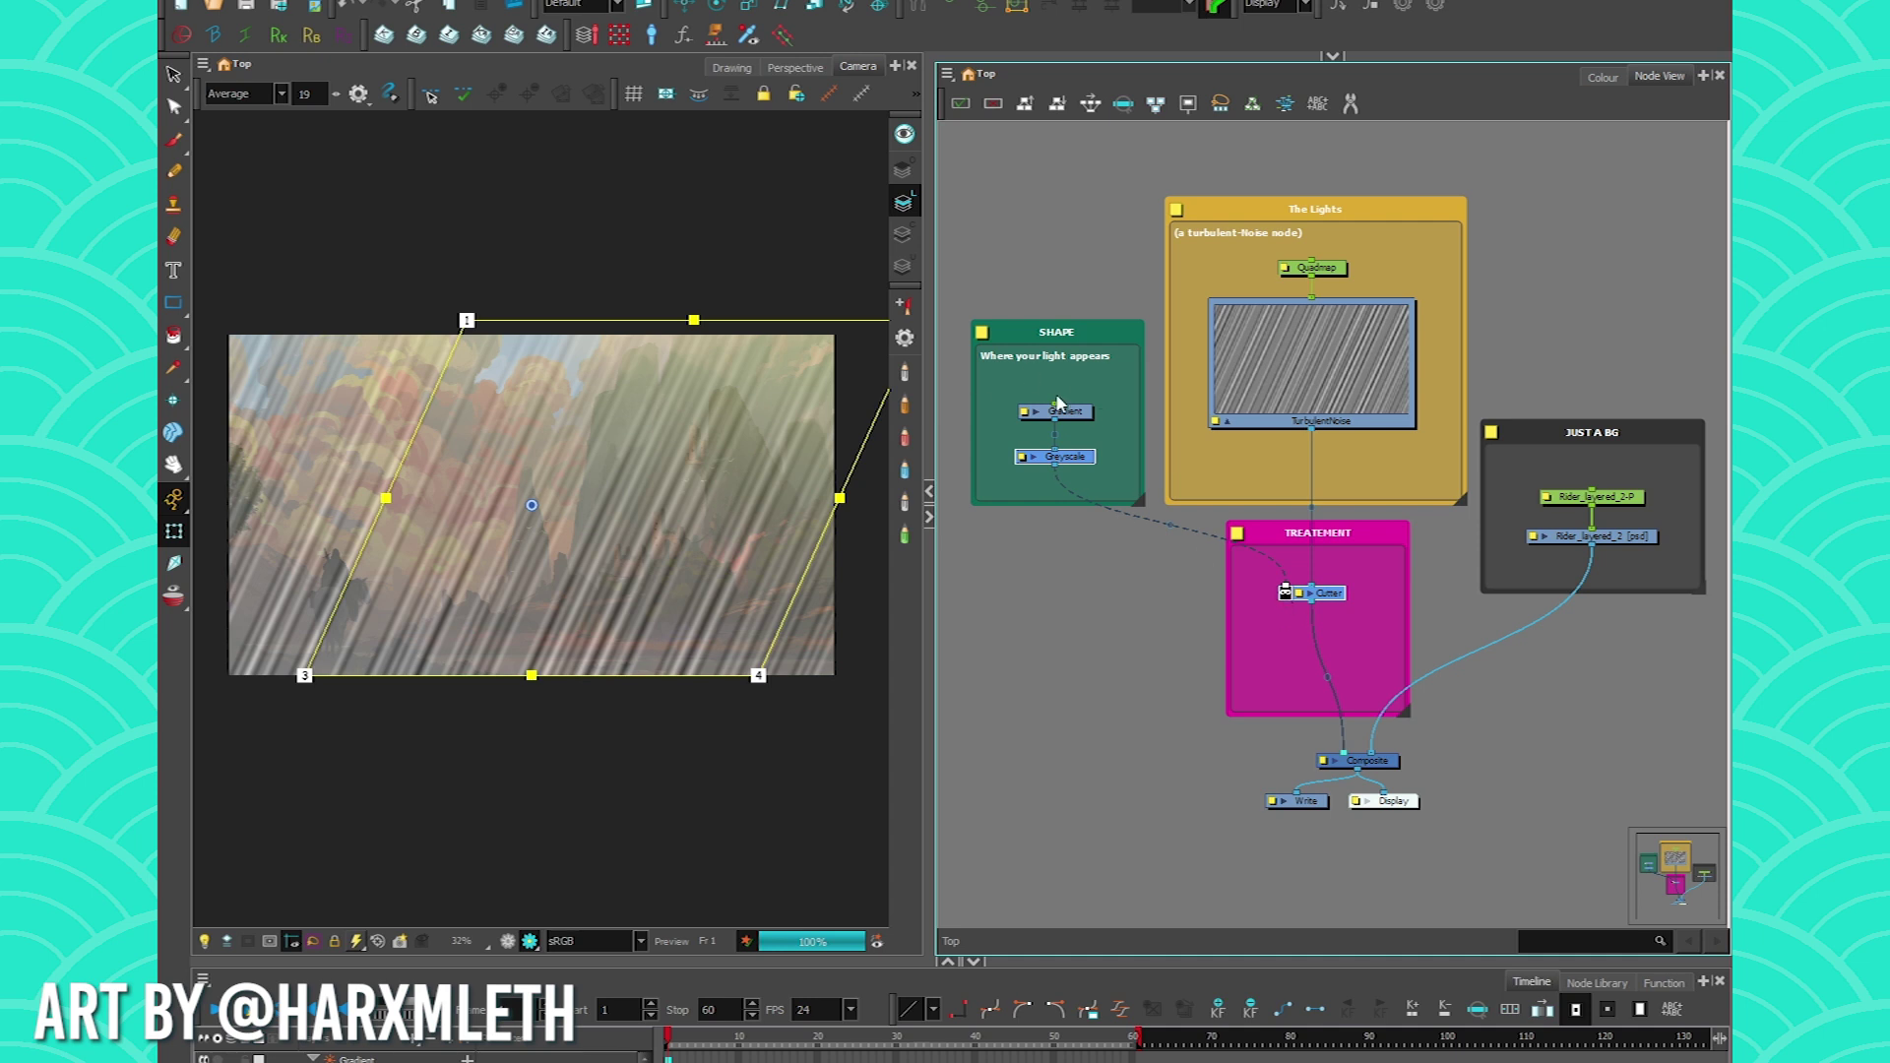
click(1286, 591)
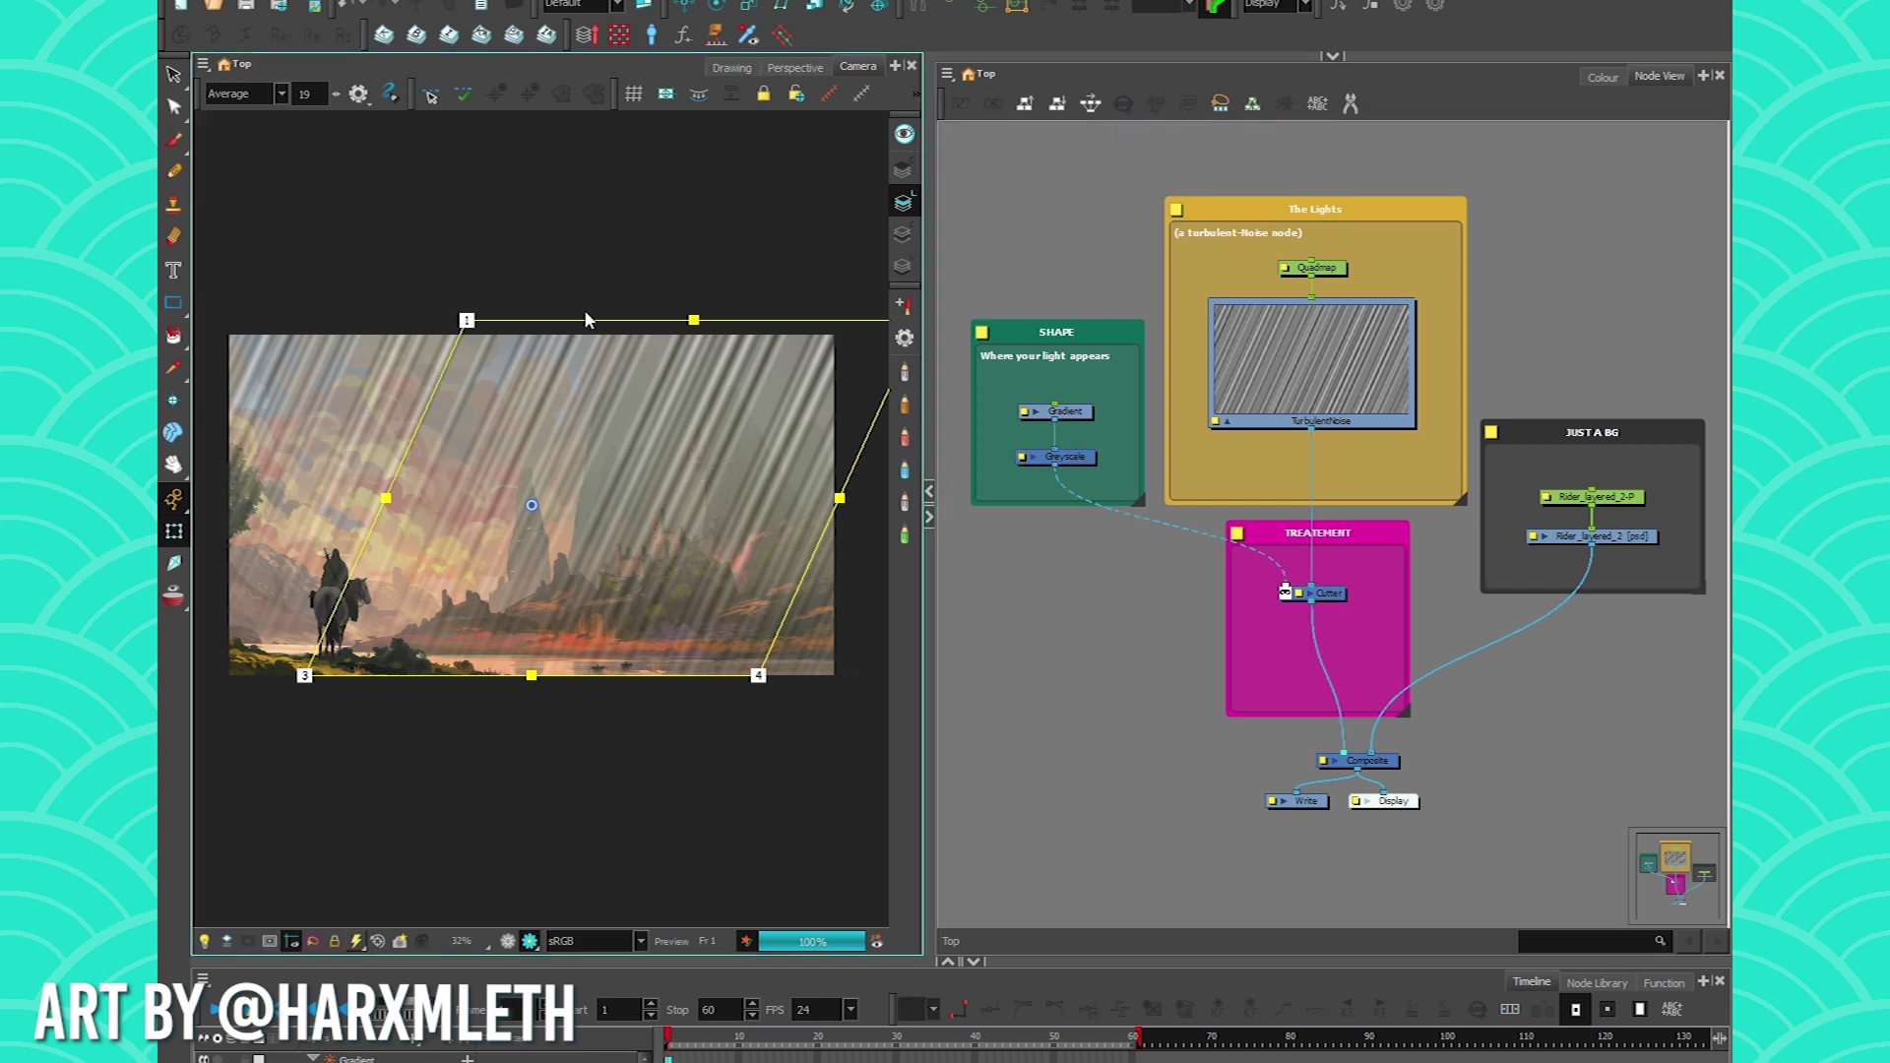
Shift the Quadmap's lower edge slightly up and left, and reposition the Gradient's ends so the light fades from the upper-left corner towards the centre
mouse_move(532, 677)
mouse_down()
mouse_move(425, 653)
mouse_move(545, 656)
mouse_move(514, 658)
mouse_up()
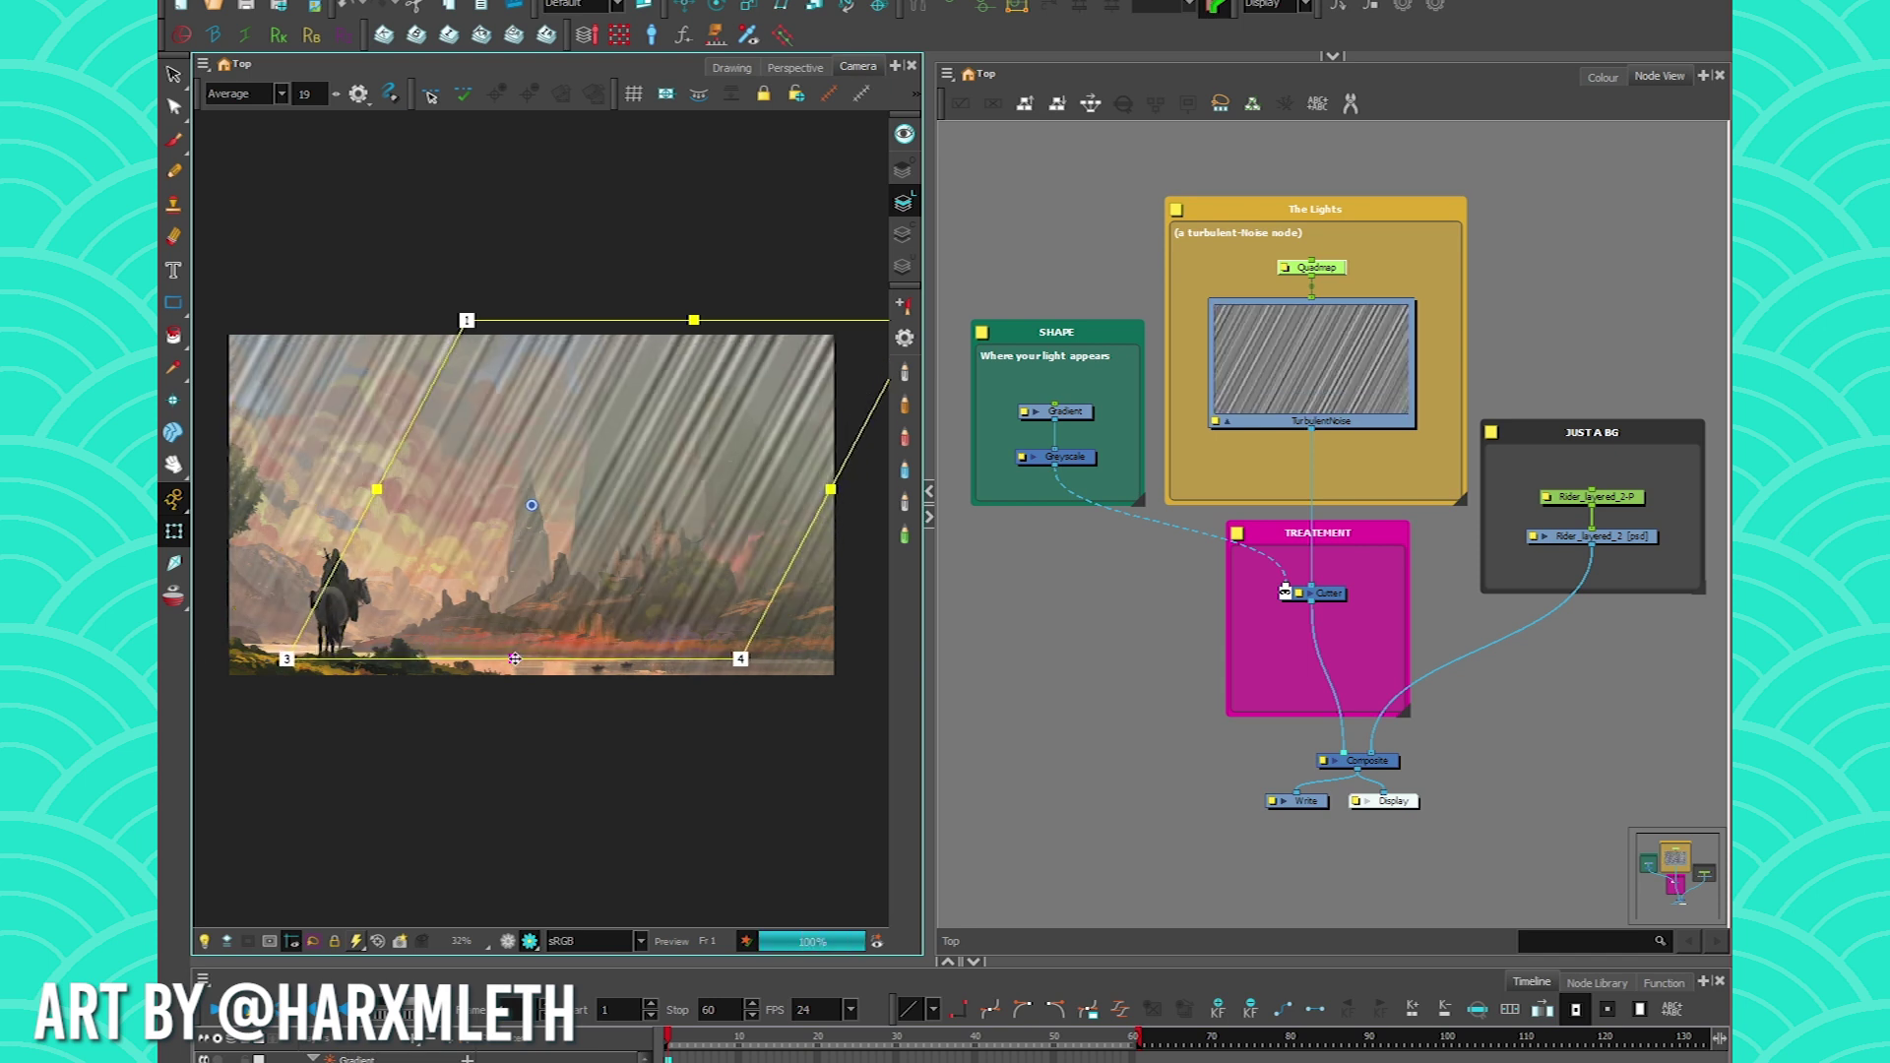
click(1055, 411)
click(827, 95)
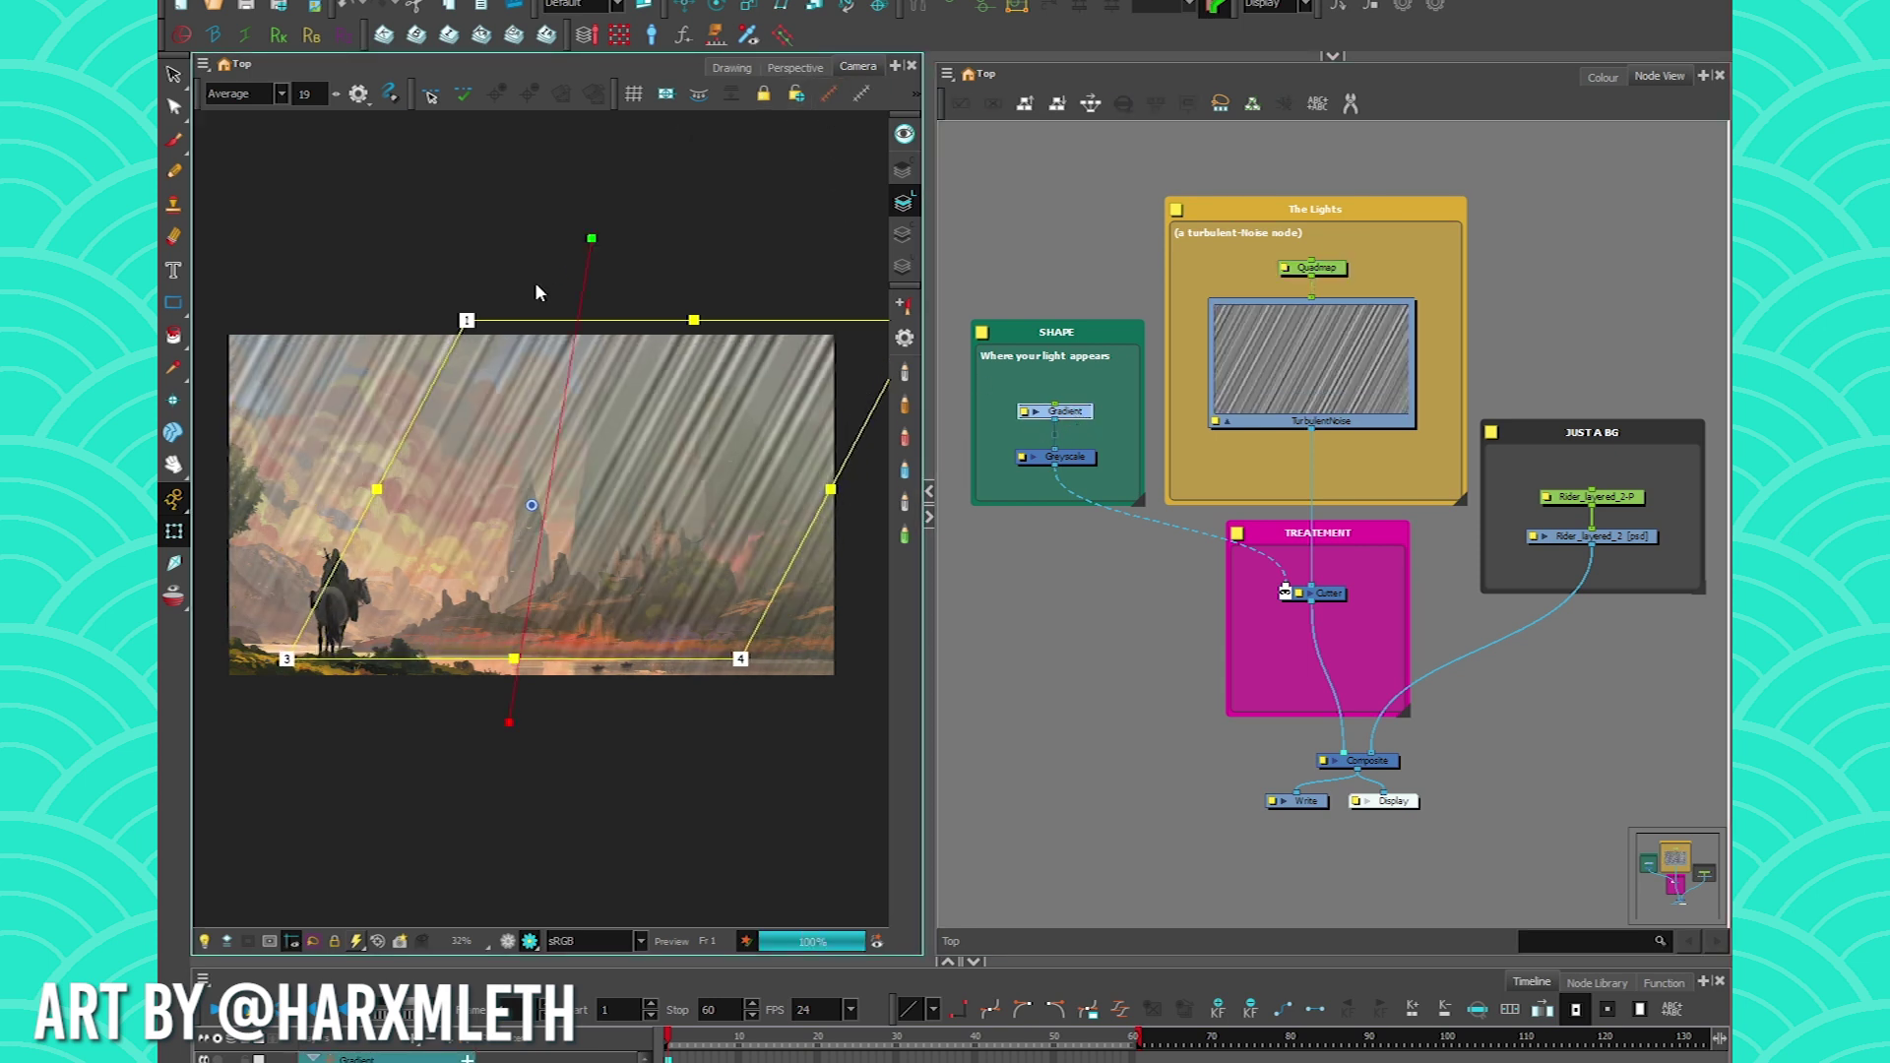
drag(592, 237, 645, 218)
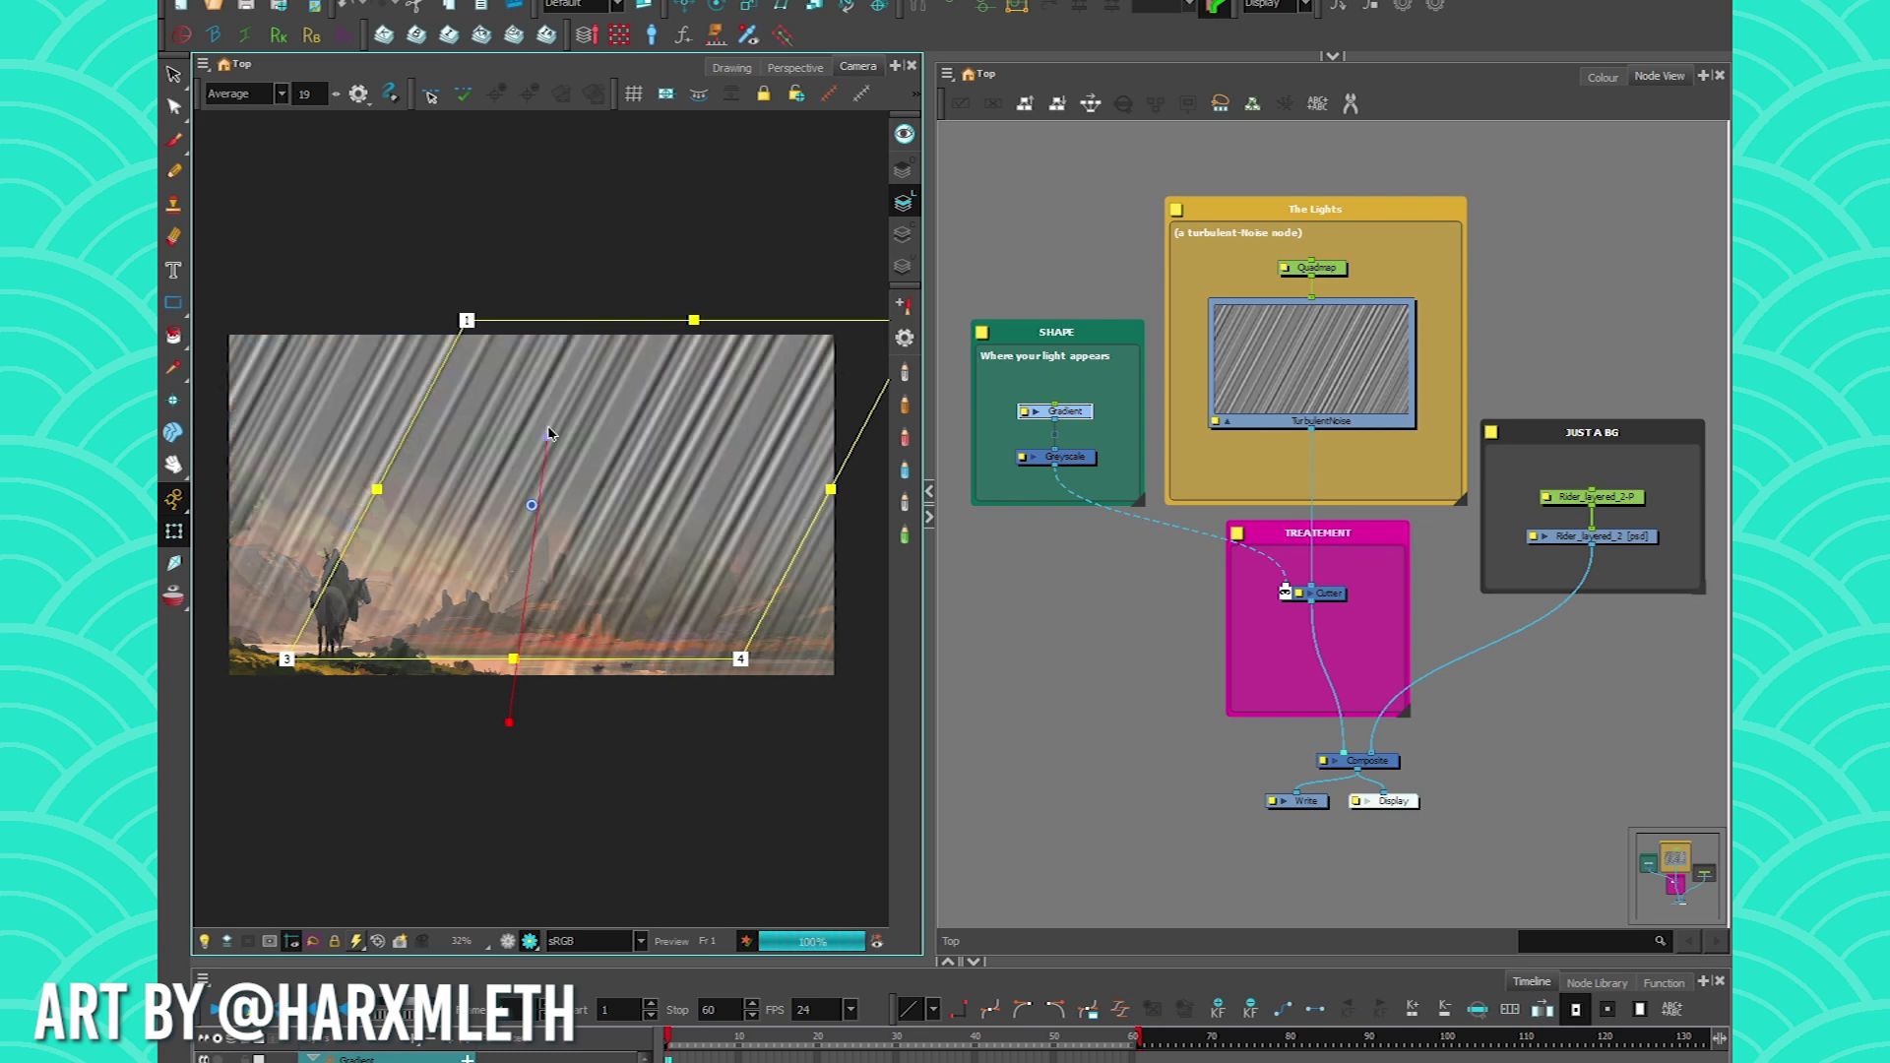
drag(508, 720, 536, 571)
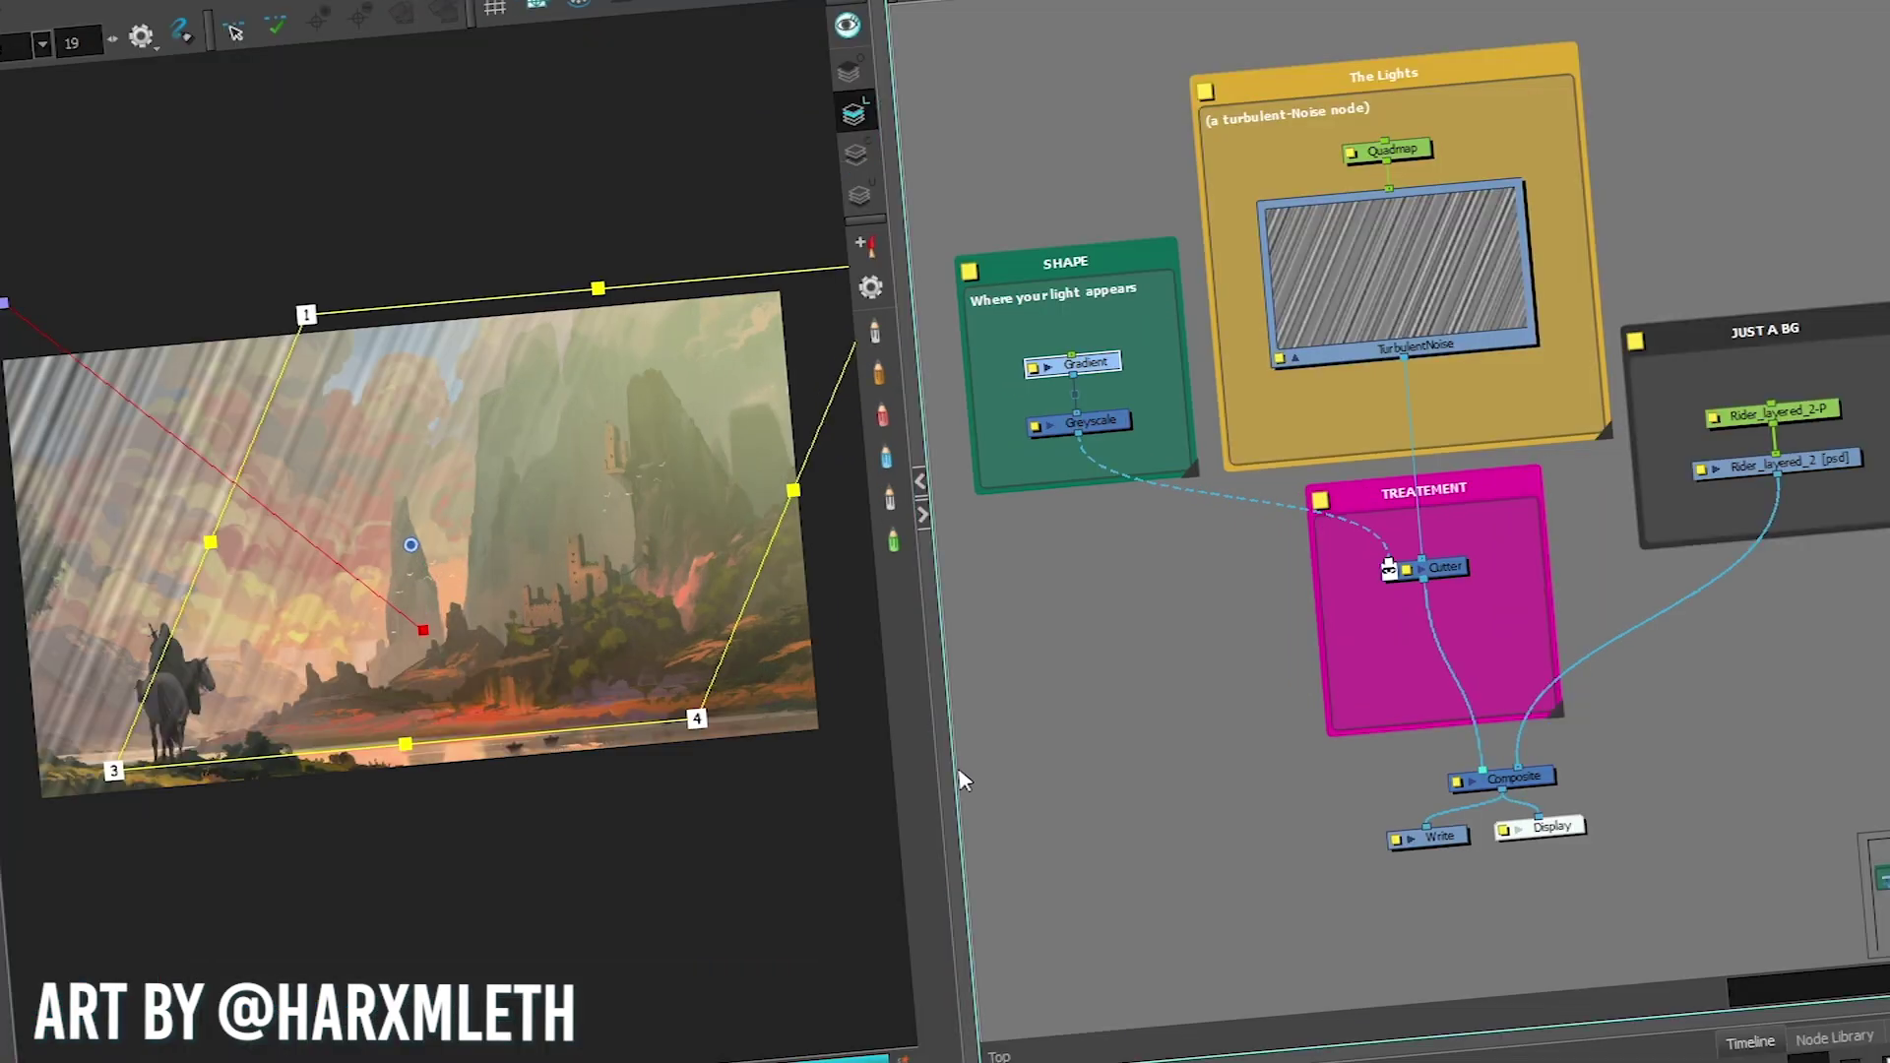
Move the Cutter node up into The Lights backdrop, below TurbulentNoise
click(940, 726)
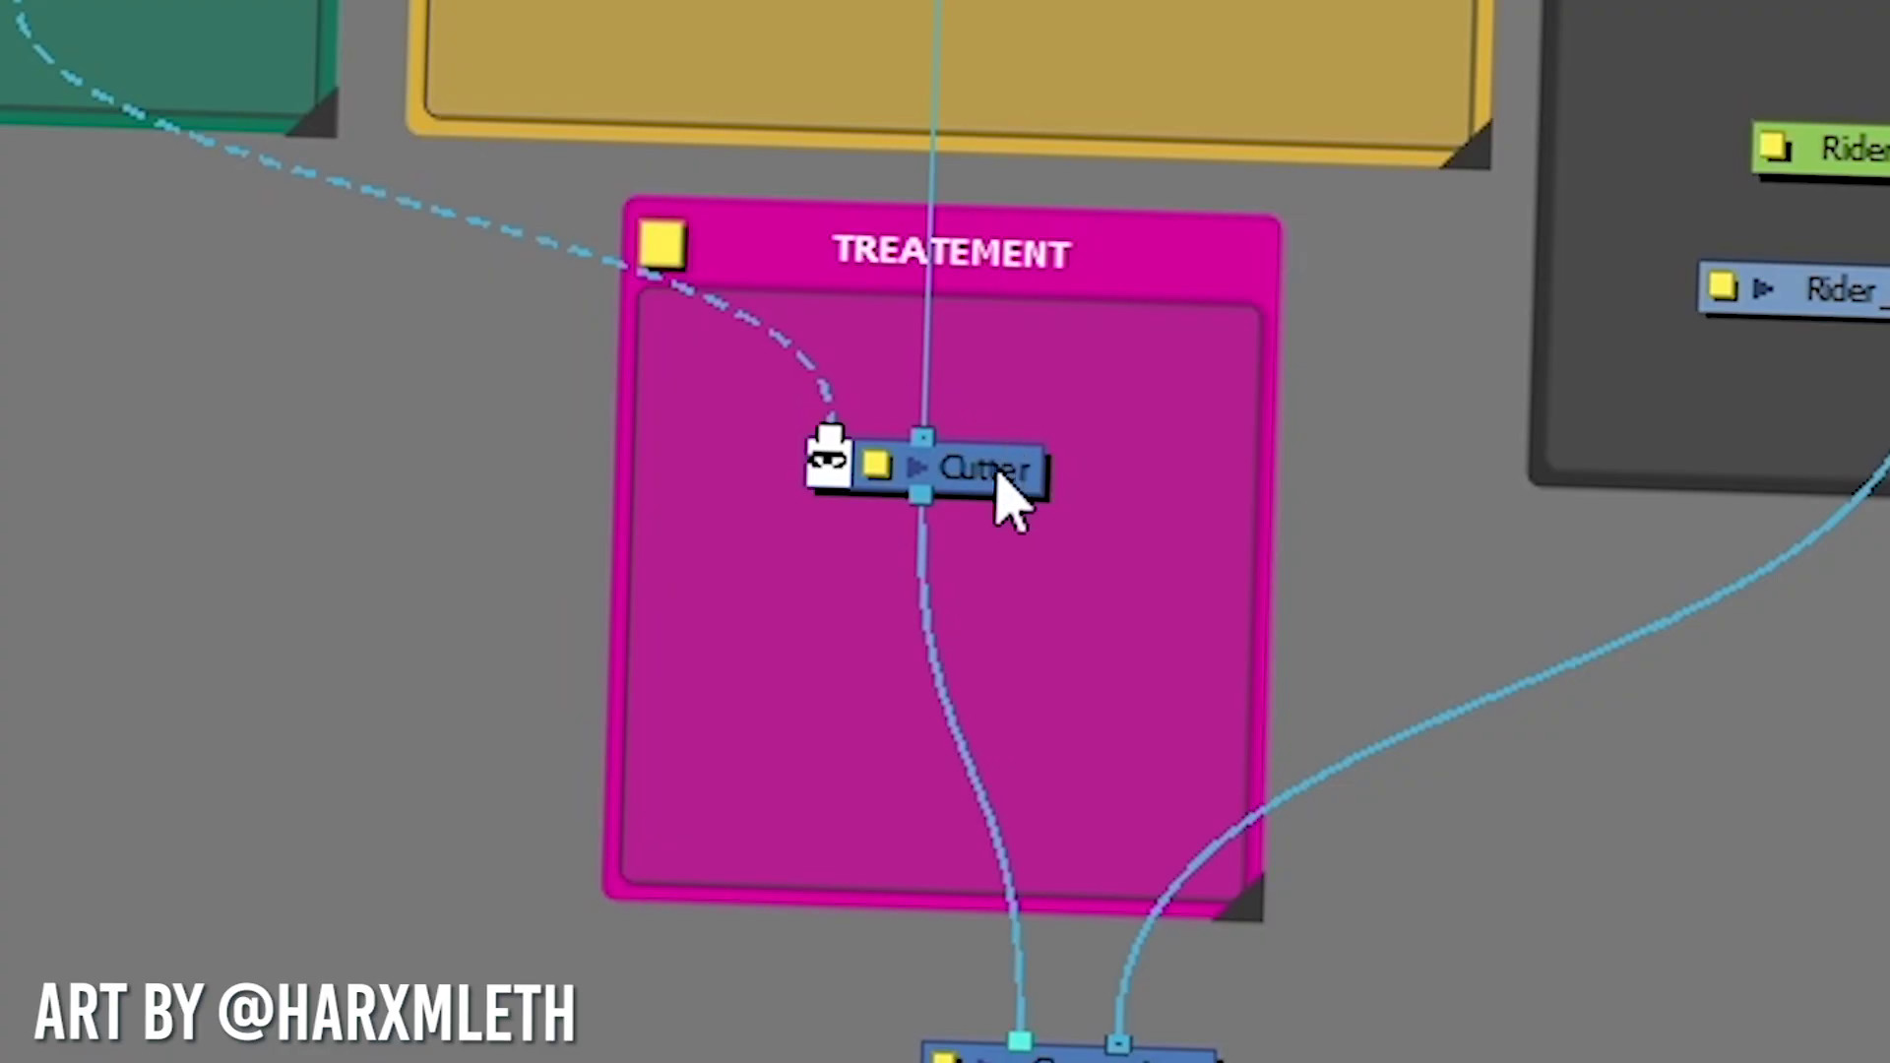
drag(1335, 599, 1338, 483)
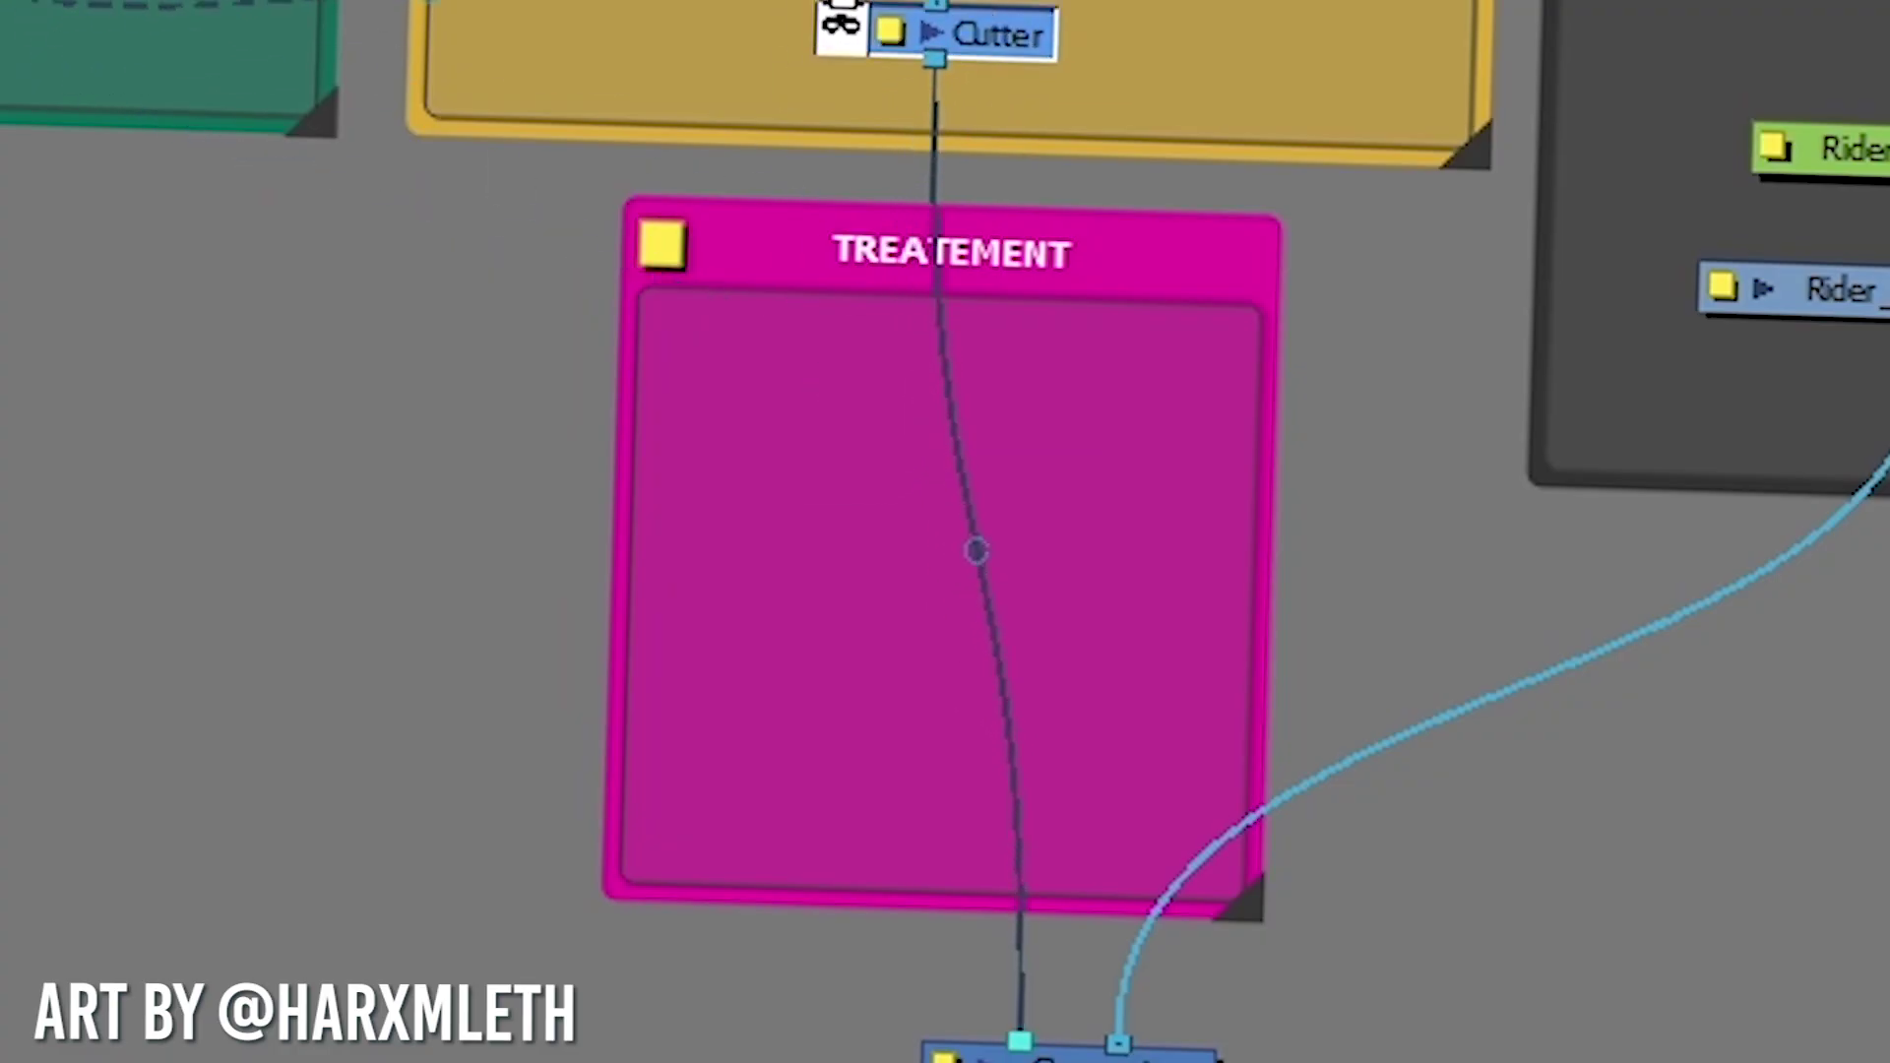
click(849, 591)
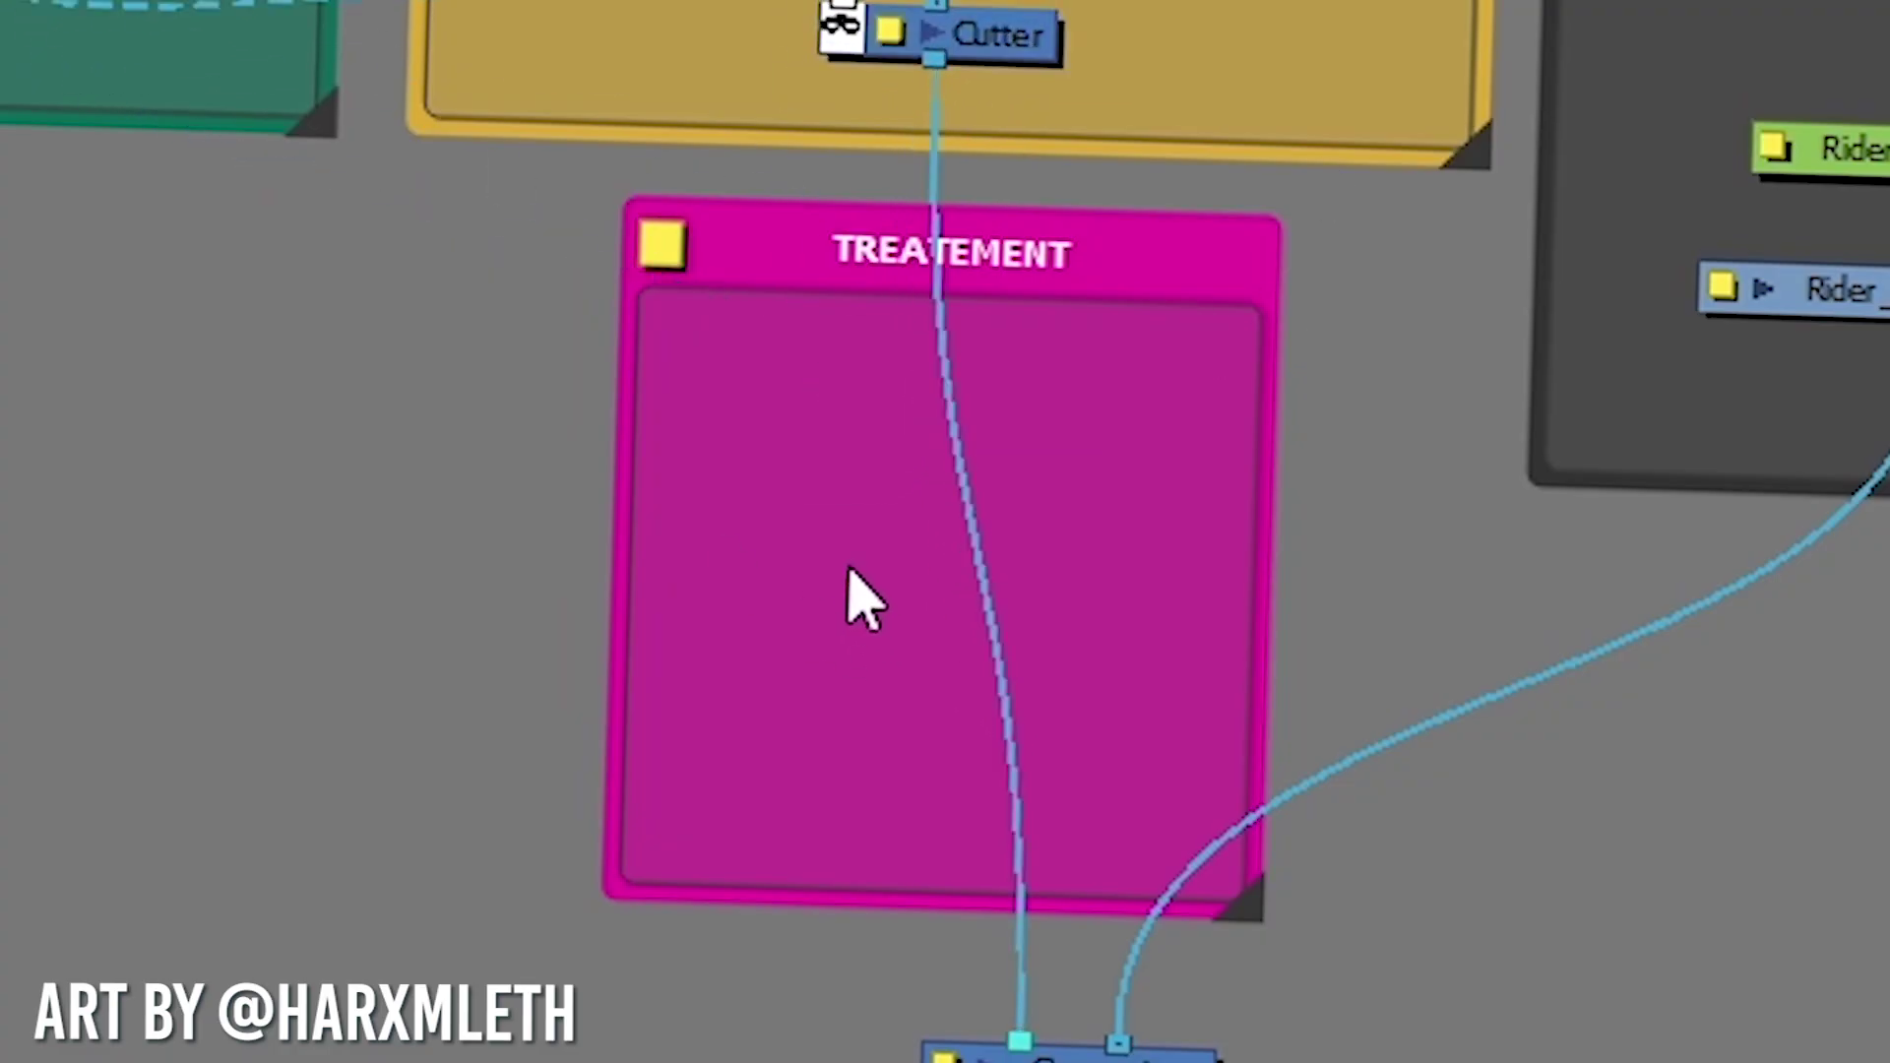
Add a second Greyscale node inside the TREATEMENT backdrop, beside the cable from the Cutter
key(Tab)
text(grey)
click(1089, 743)
drag(1097, 537, 877, 399)
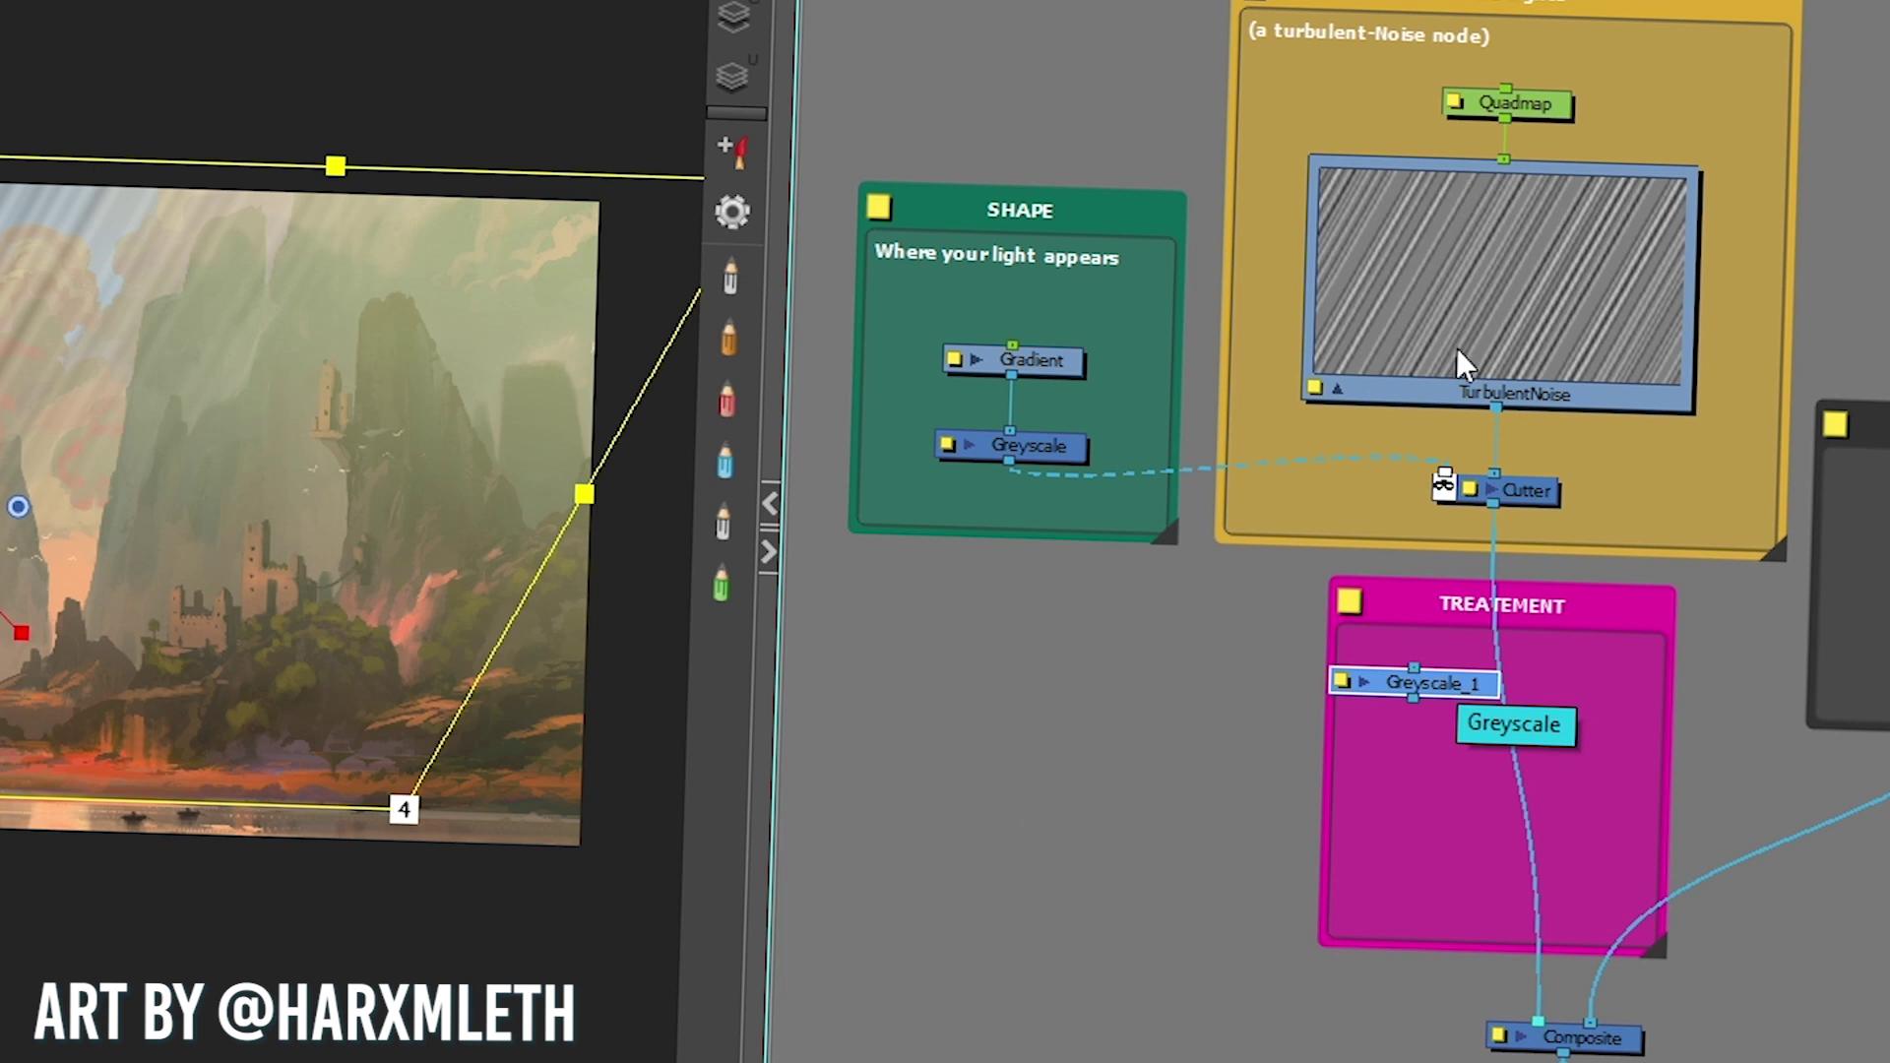
drag(1459, 687, 1504, 683)
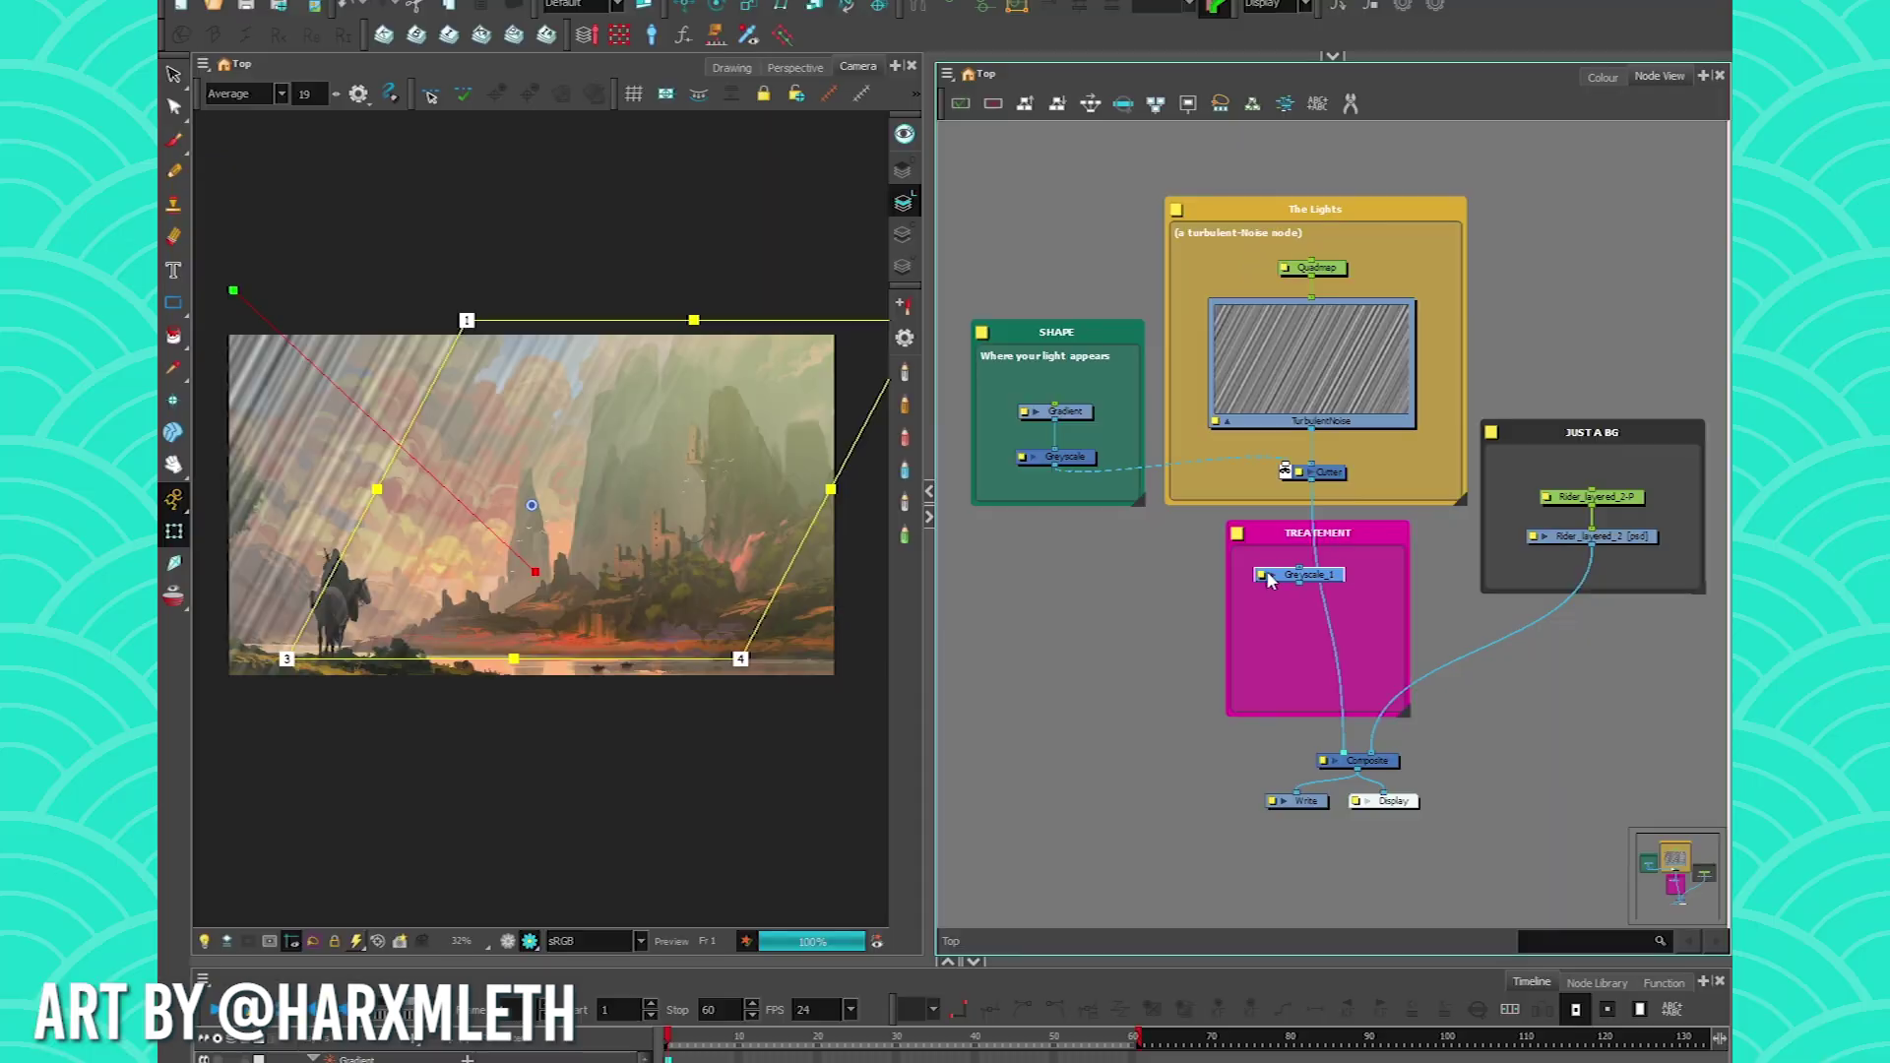
Enable Matte Output for Greyscale_1 and insert the node on the cable between Cutter and Composite
double_click(1500, 685)
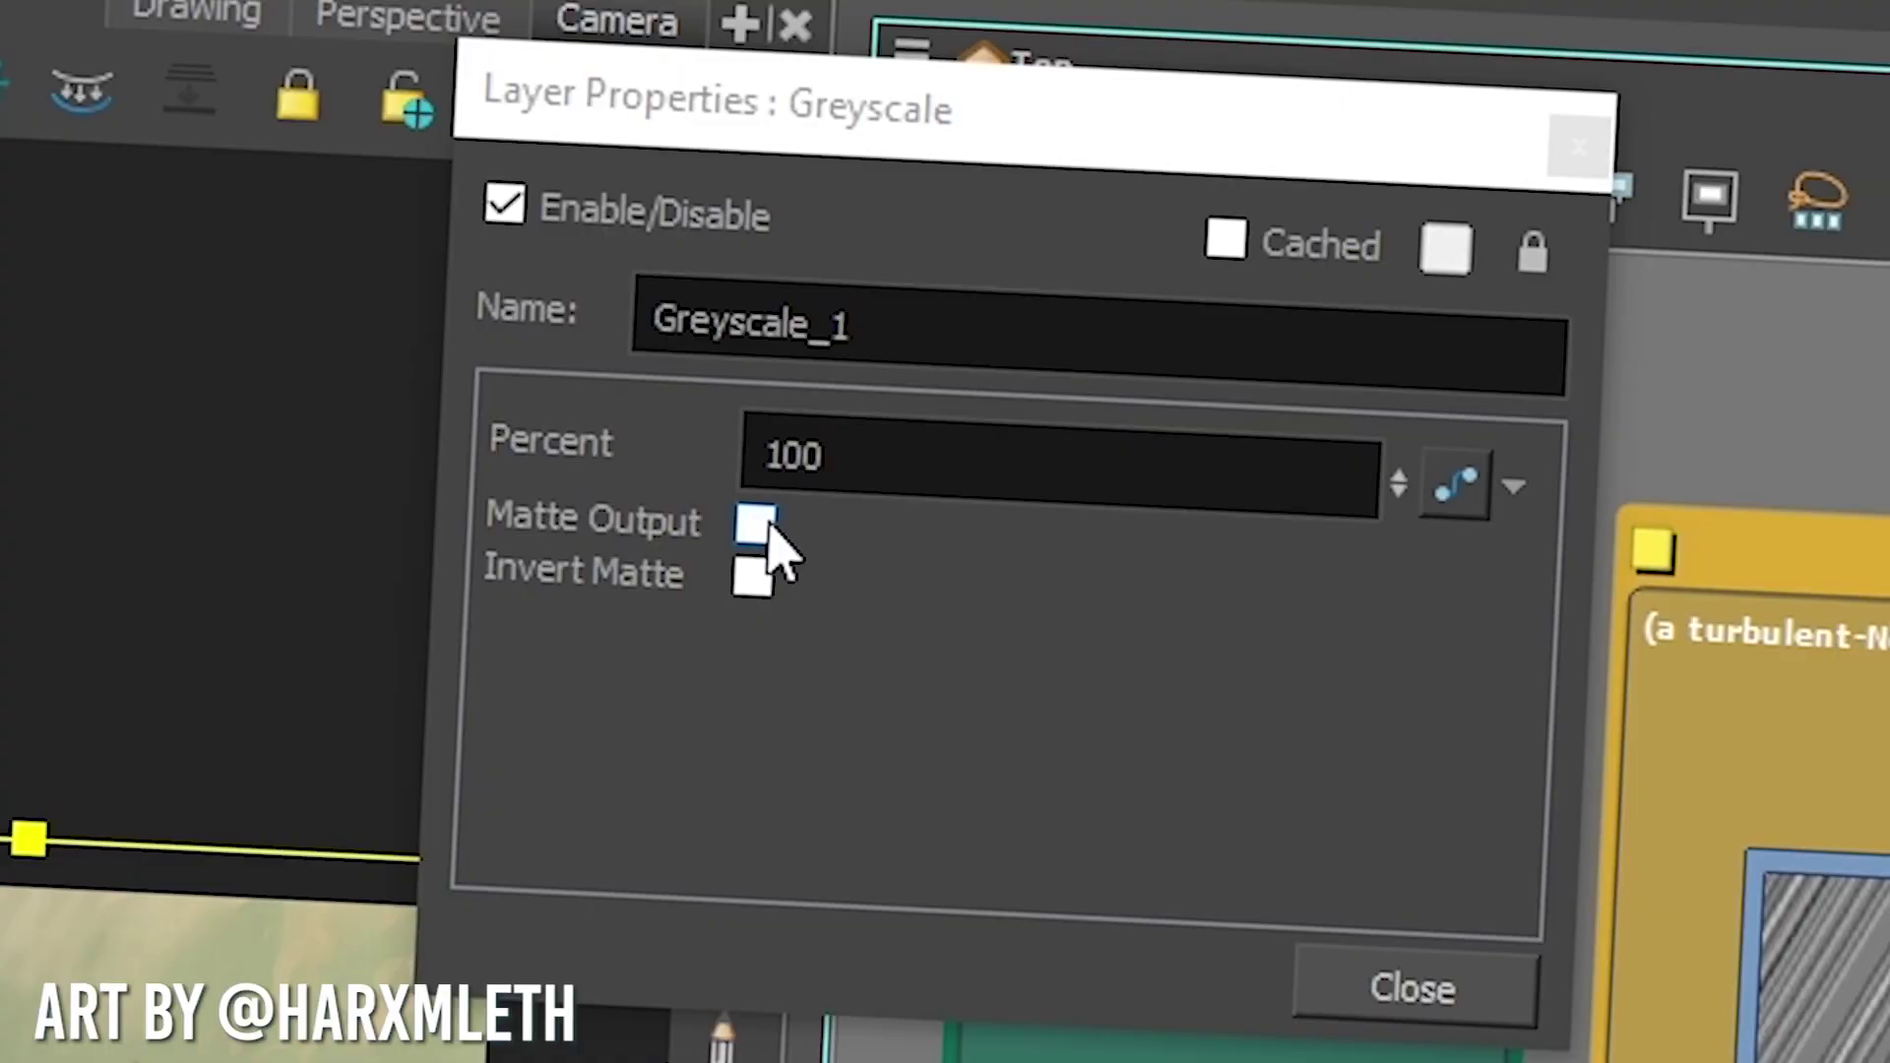
click(756, 525)
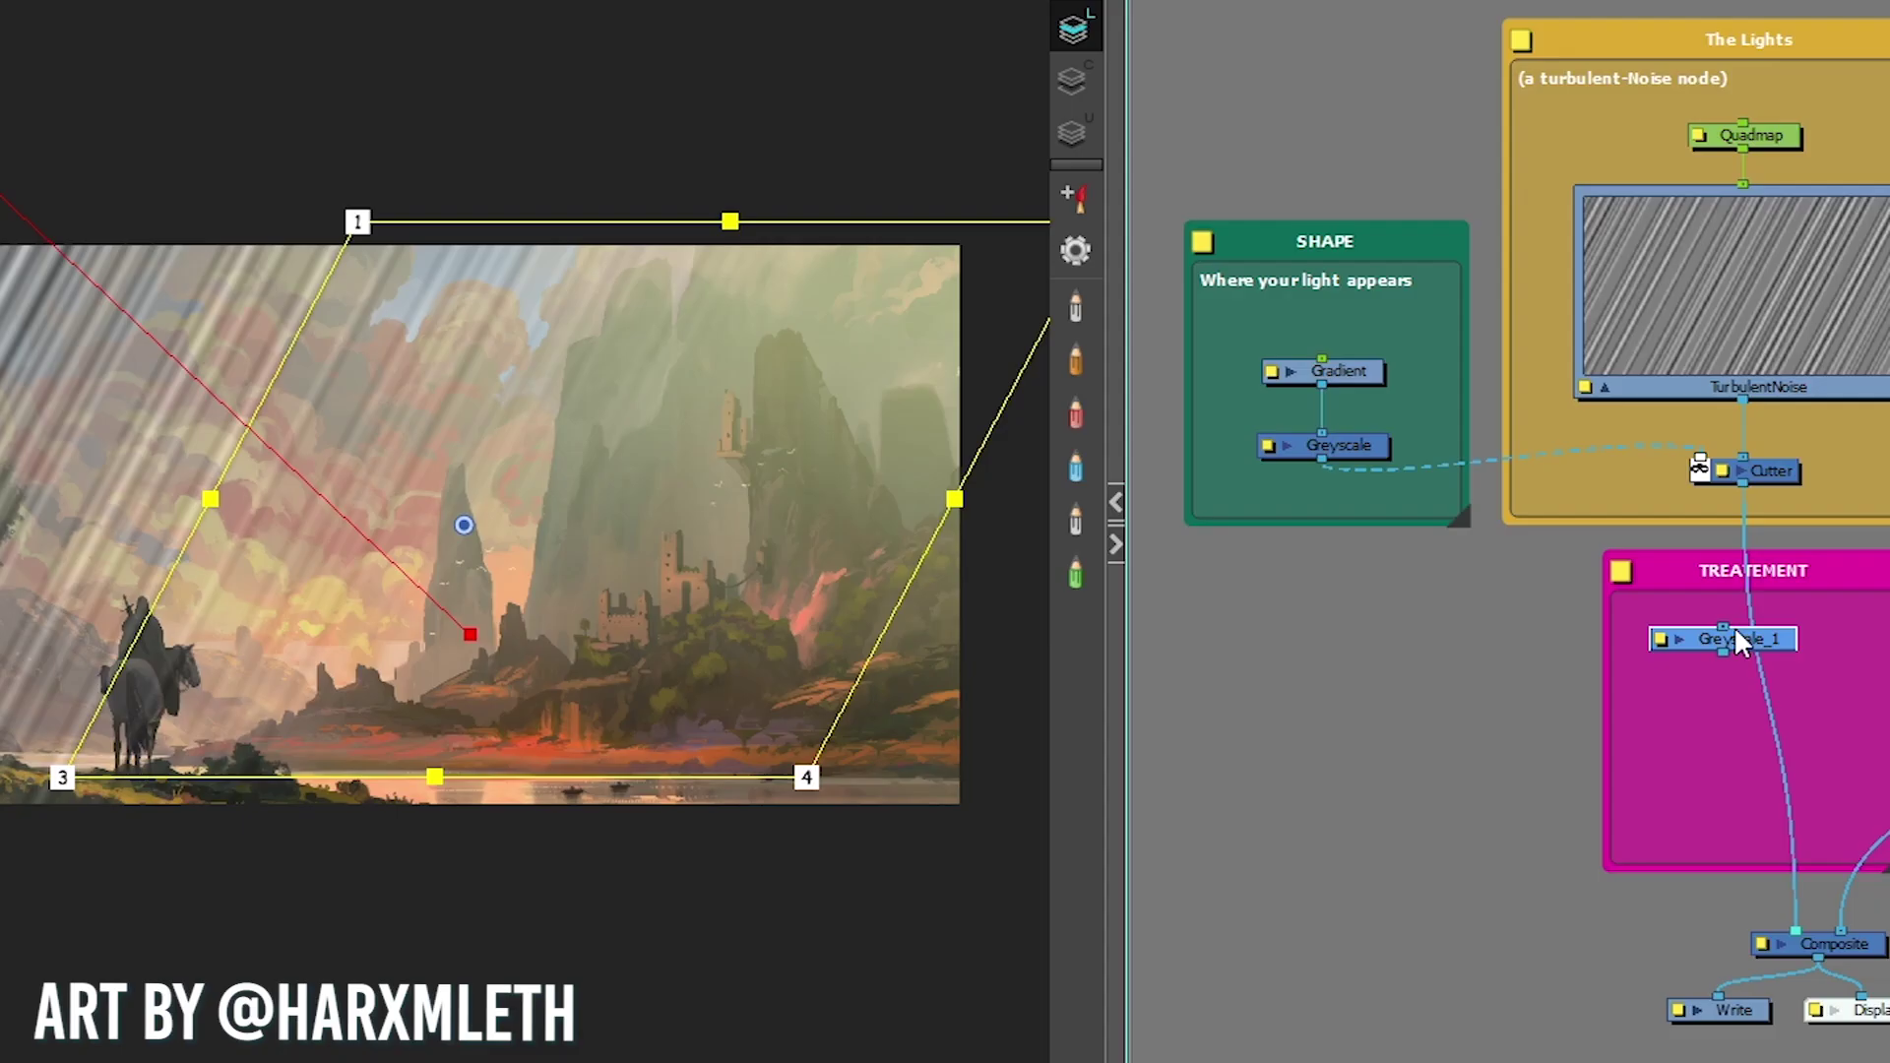
click(1768, 640)
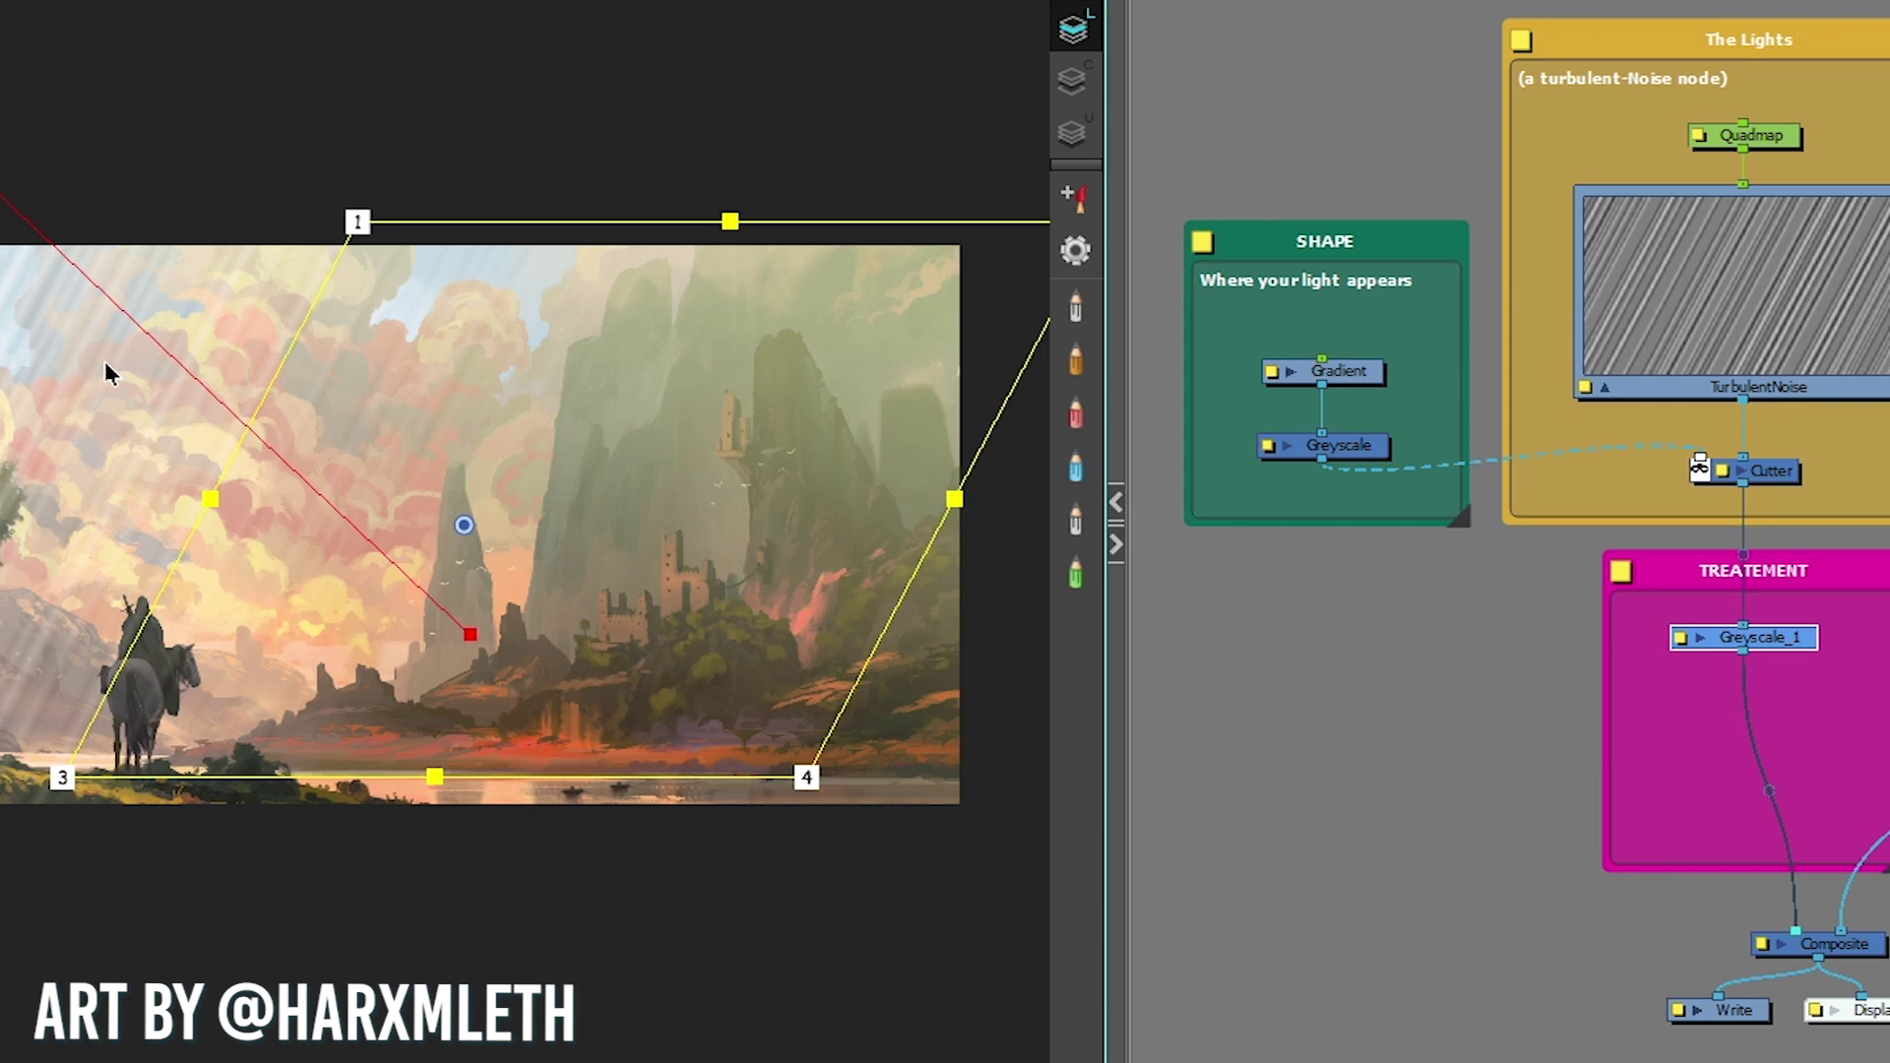
Add a Matte-Blur node inside the TREATEMENT backdrop, and disconnect the background drawing from the Composite
click(1723, 724)
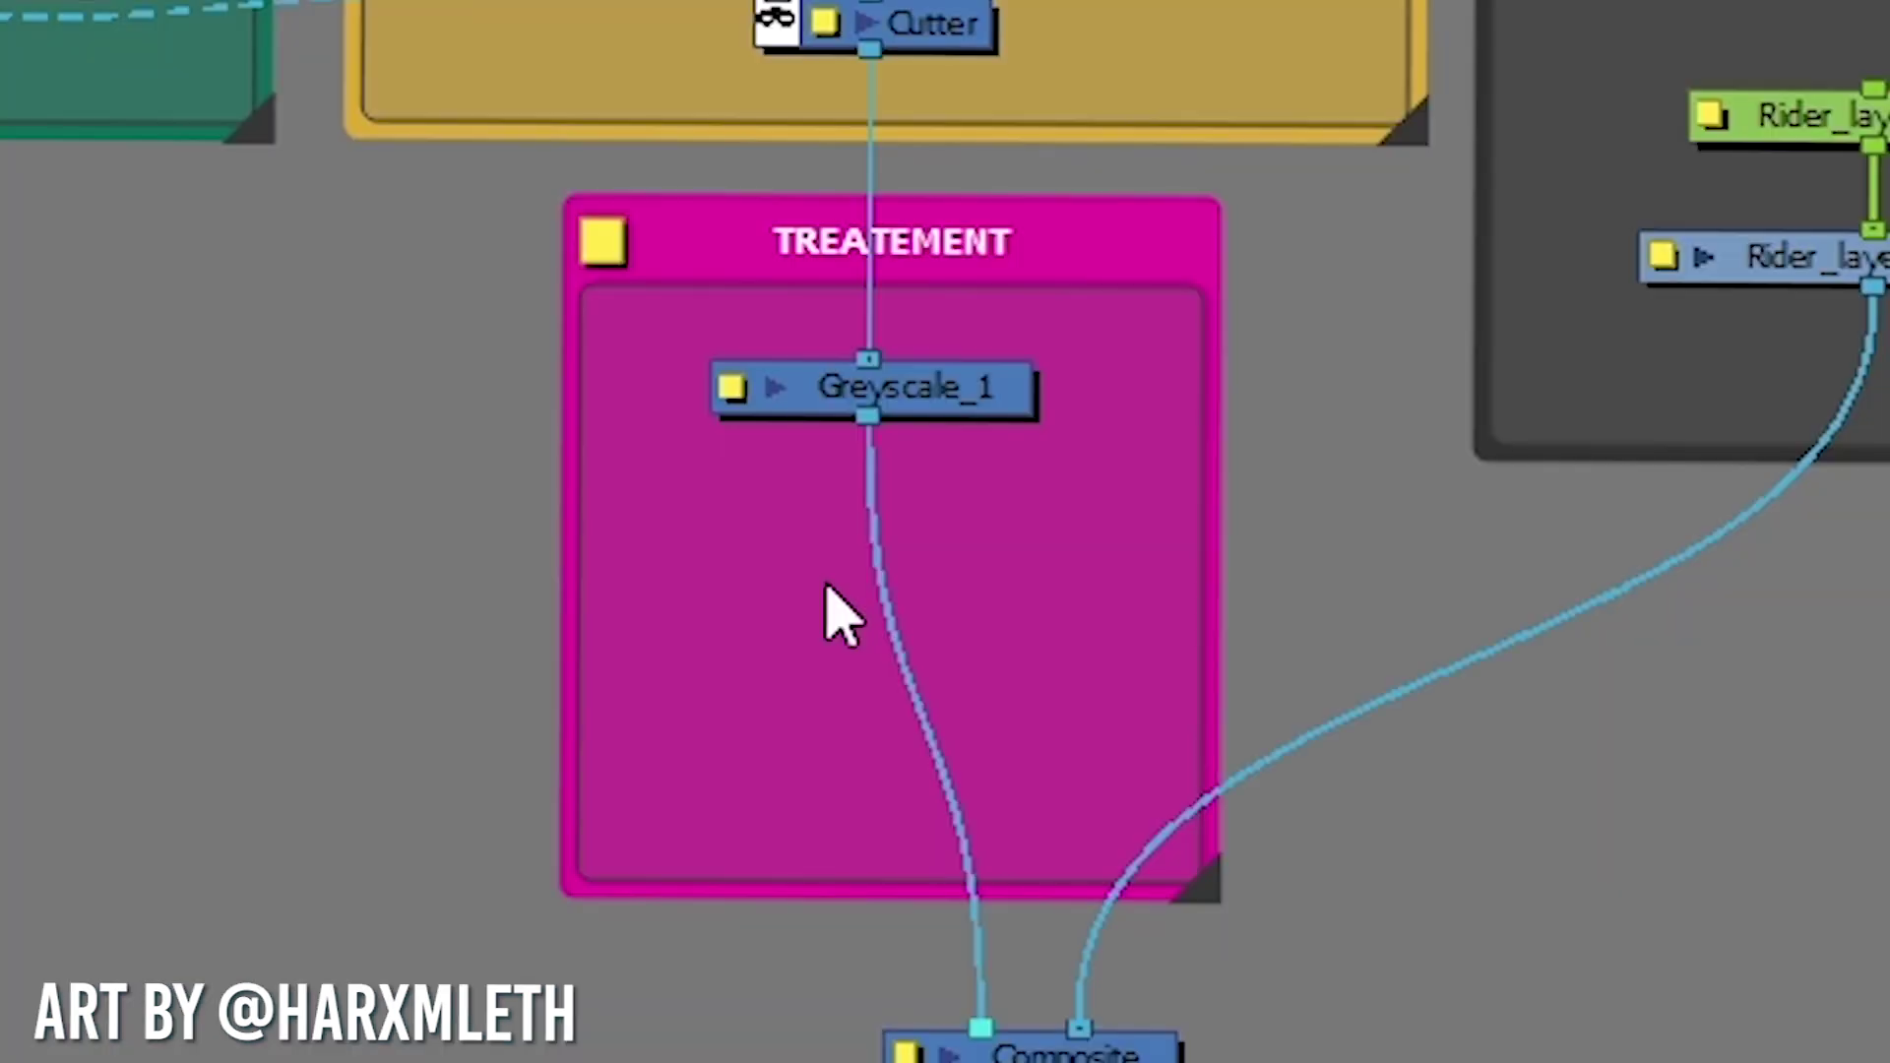
key(Tab)
text(matte)
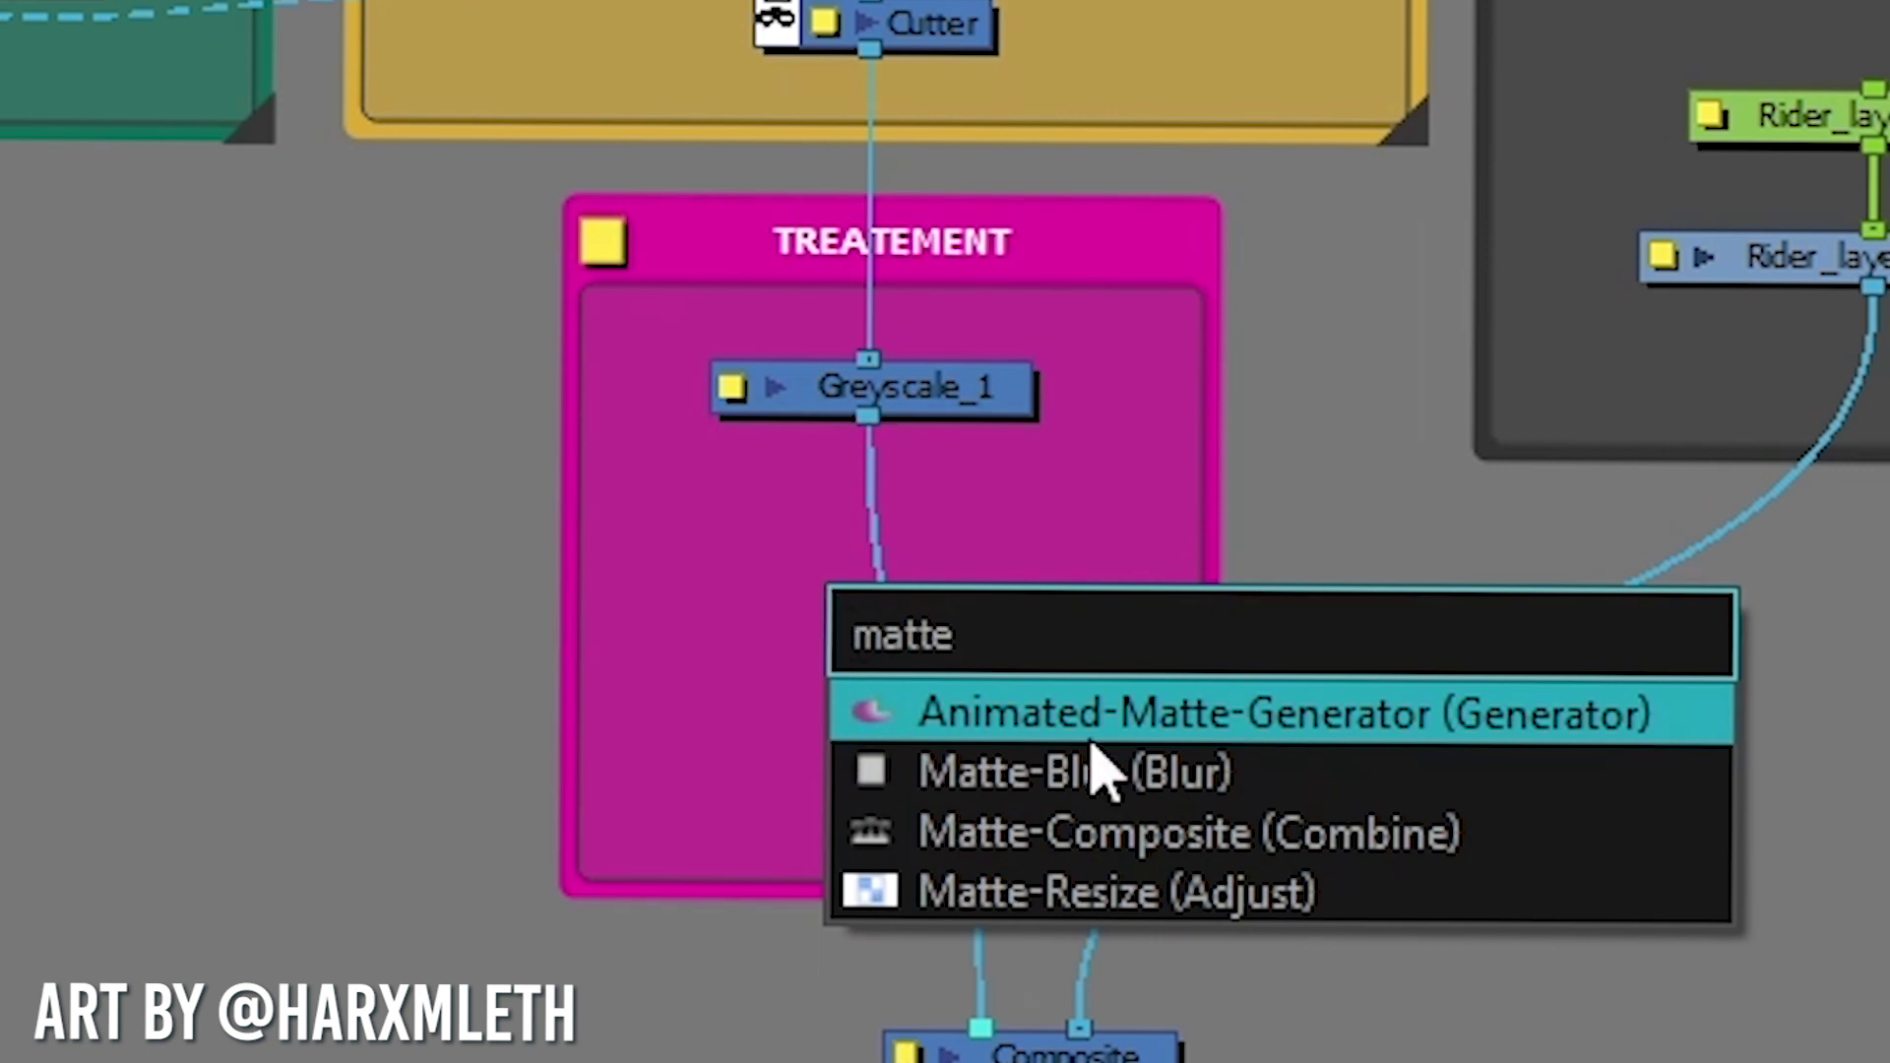
click(981, 788)
drag(1047, 570, 780, 535)
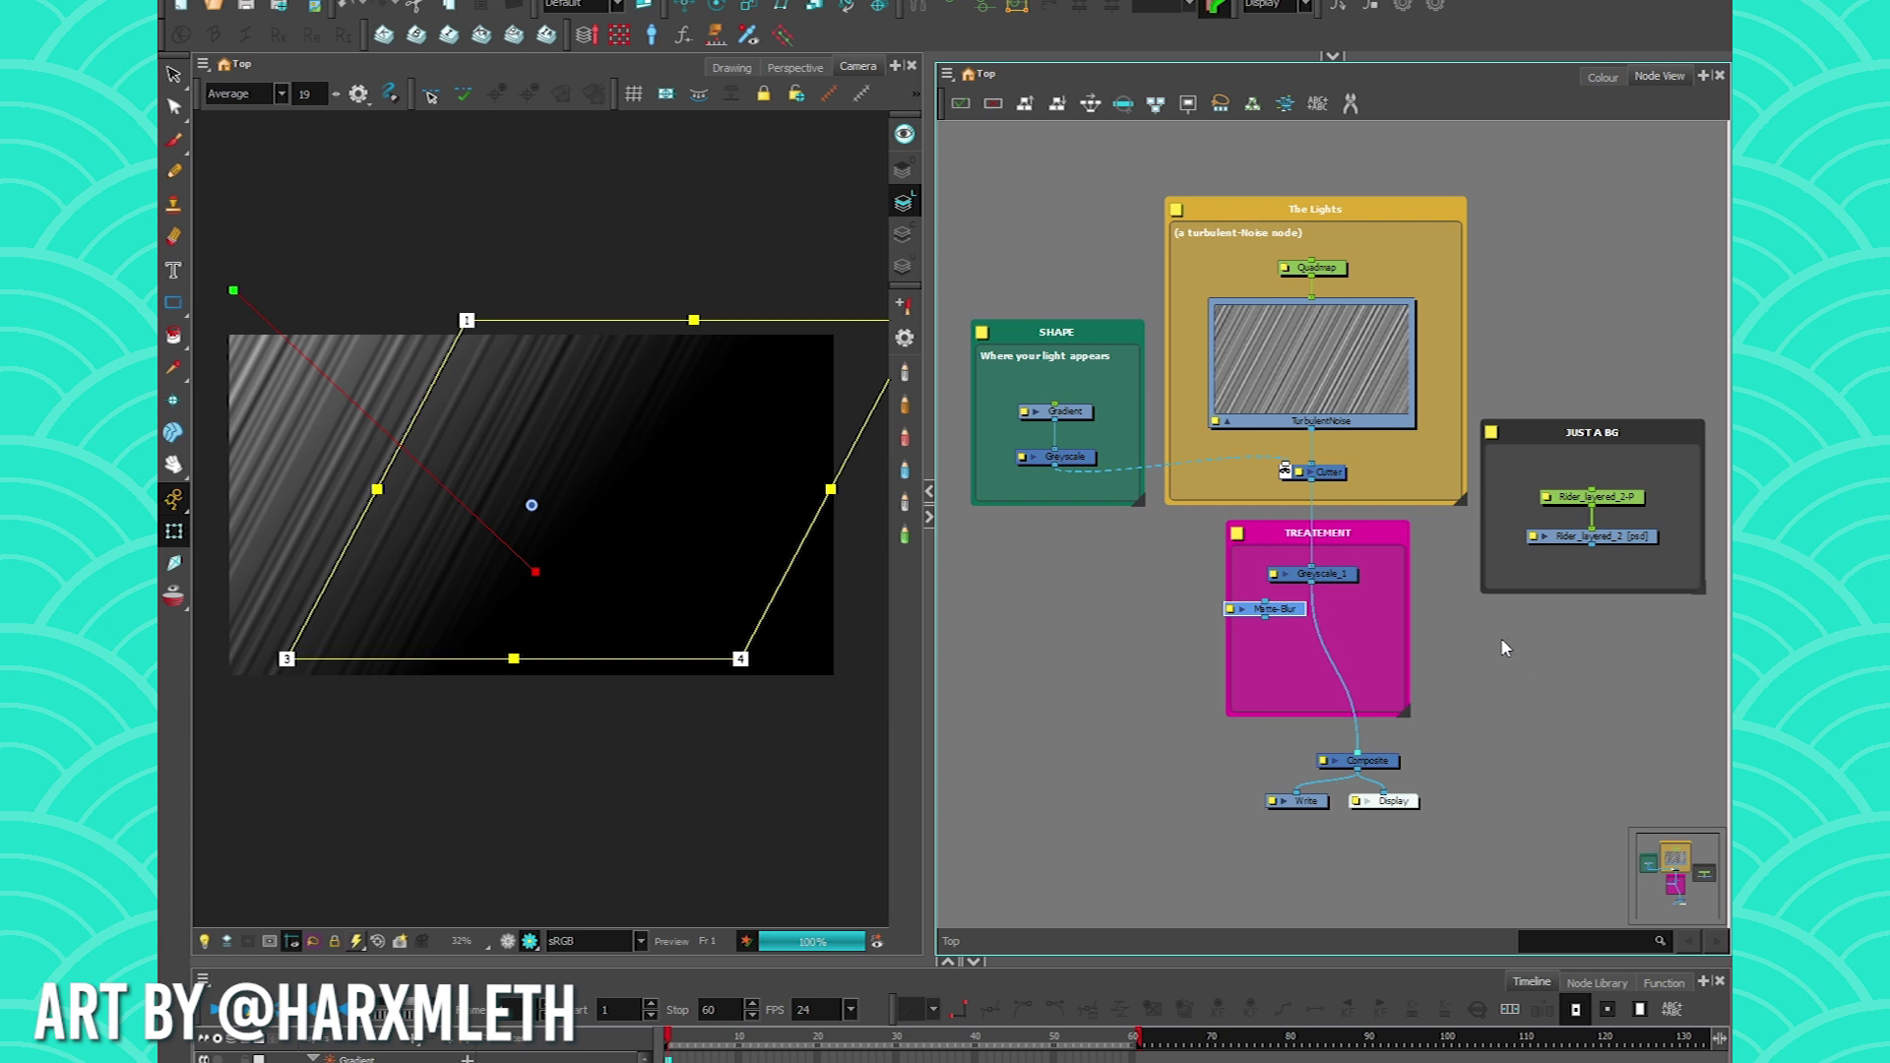
Extend the gradient's dark end further to the right, and insert the Matte-Blur node on the cable below Greyscale_1
drag(534, 571, 696, 585)
mouse_move(1308, 612)
mouse_down()
mouse_move(1324, 637)
mouse_move(1333, 624)
mouse_up()
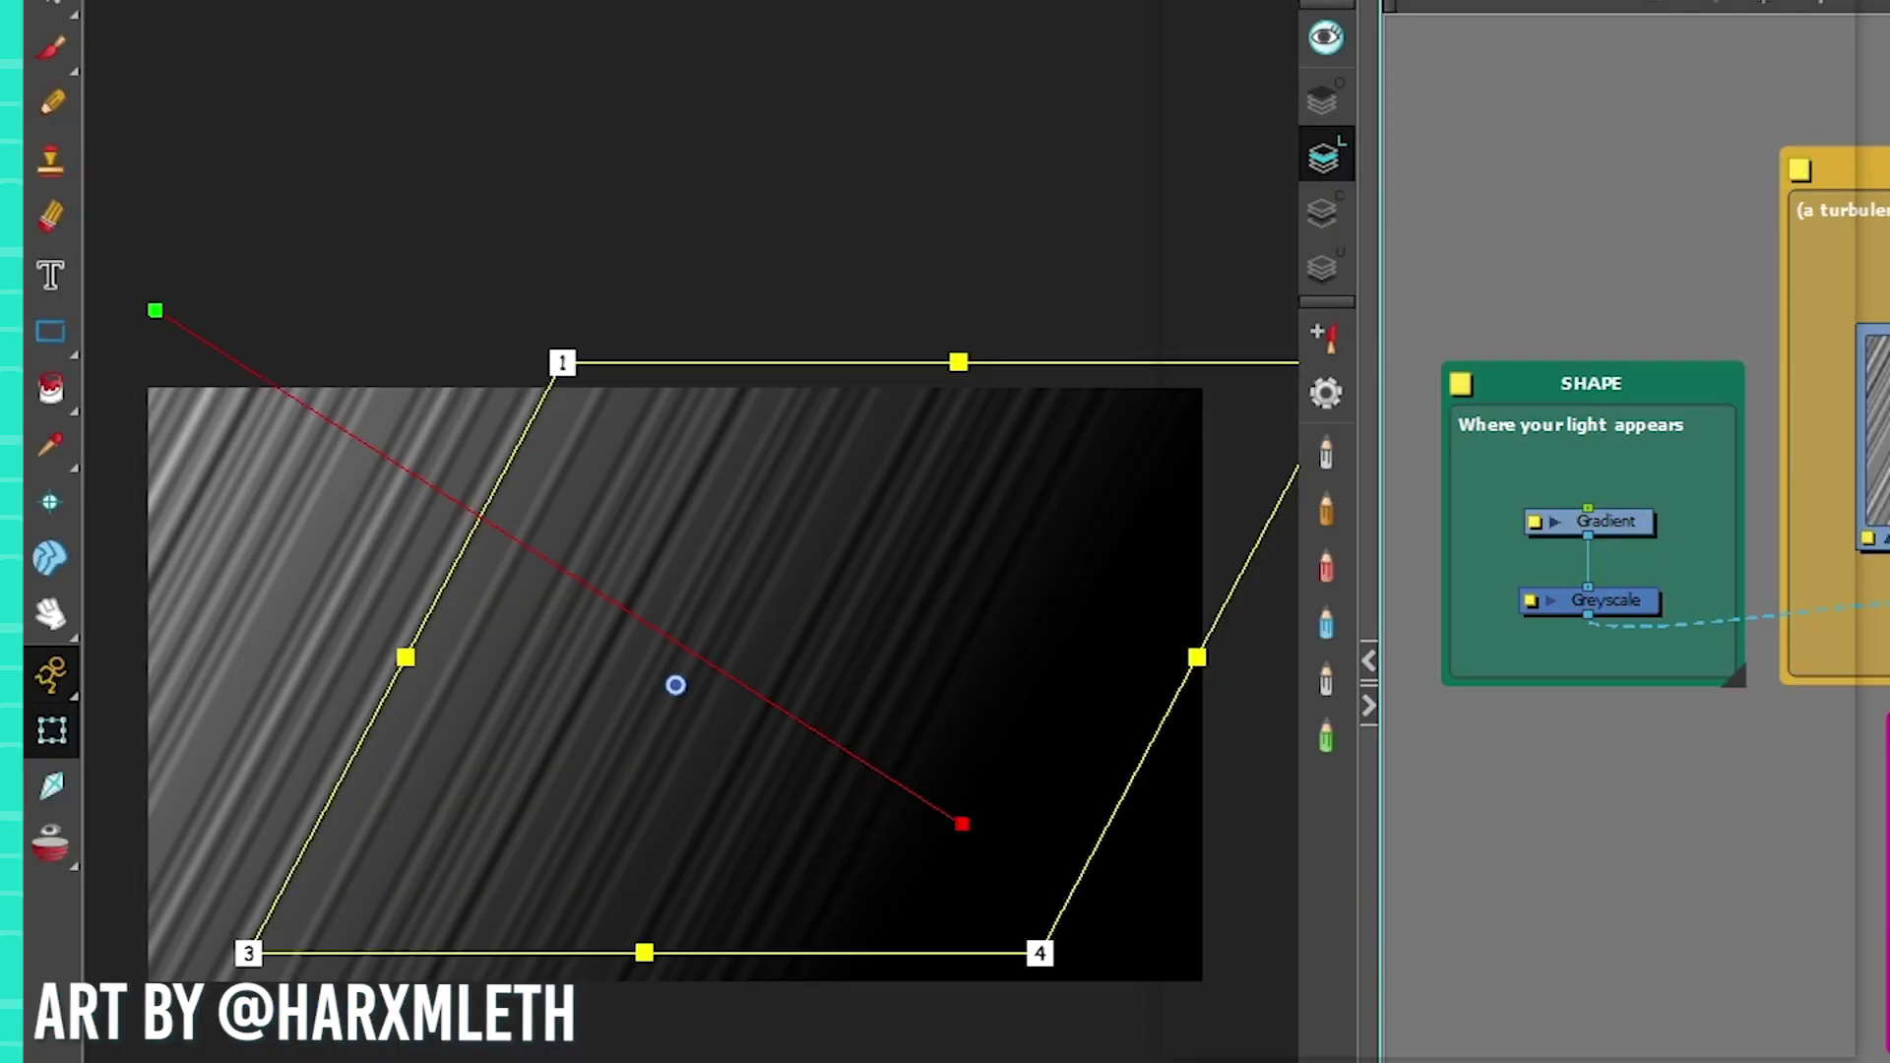
Try yellow and other hues for the Matte-Blur's colour, settle on magenta (255, 0, 204), and close its properties
double_click(1280, 622)
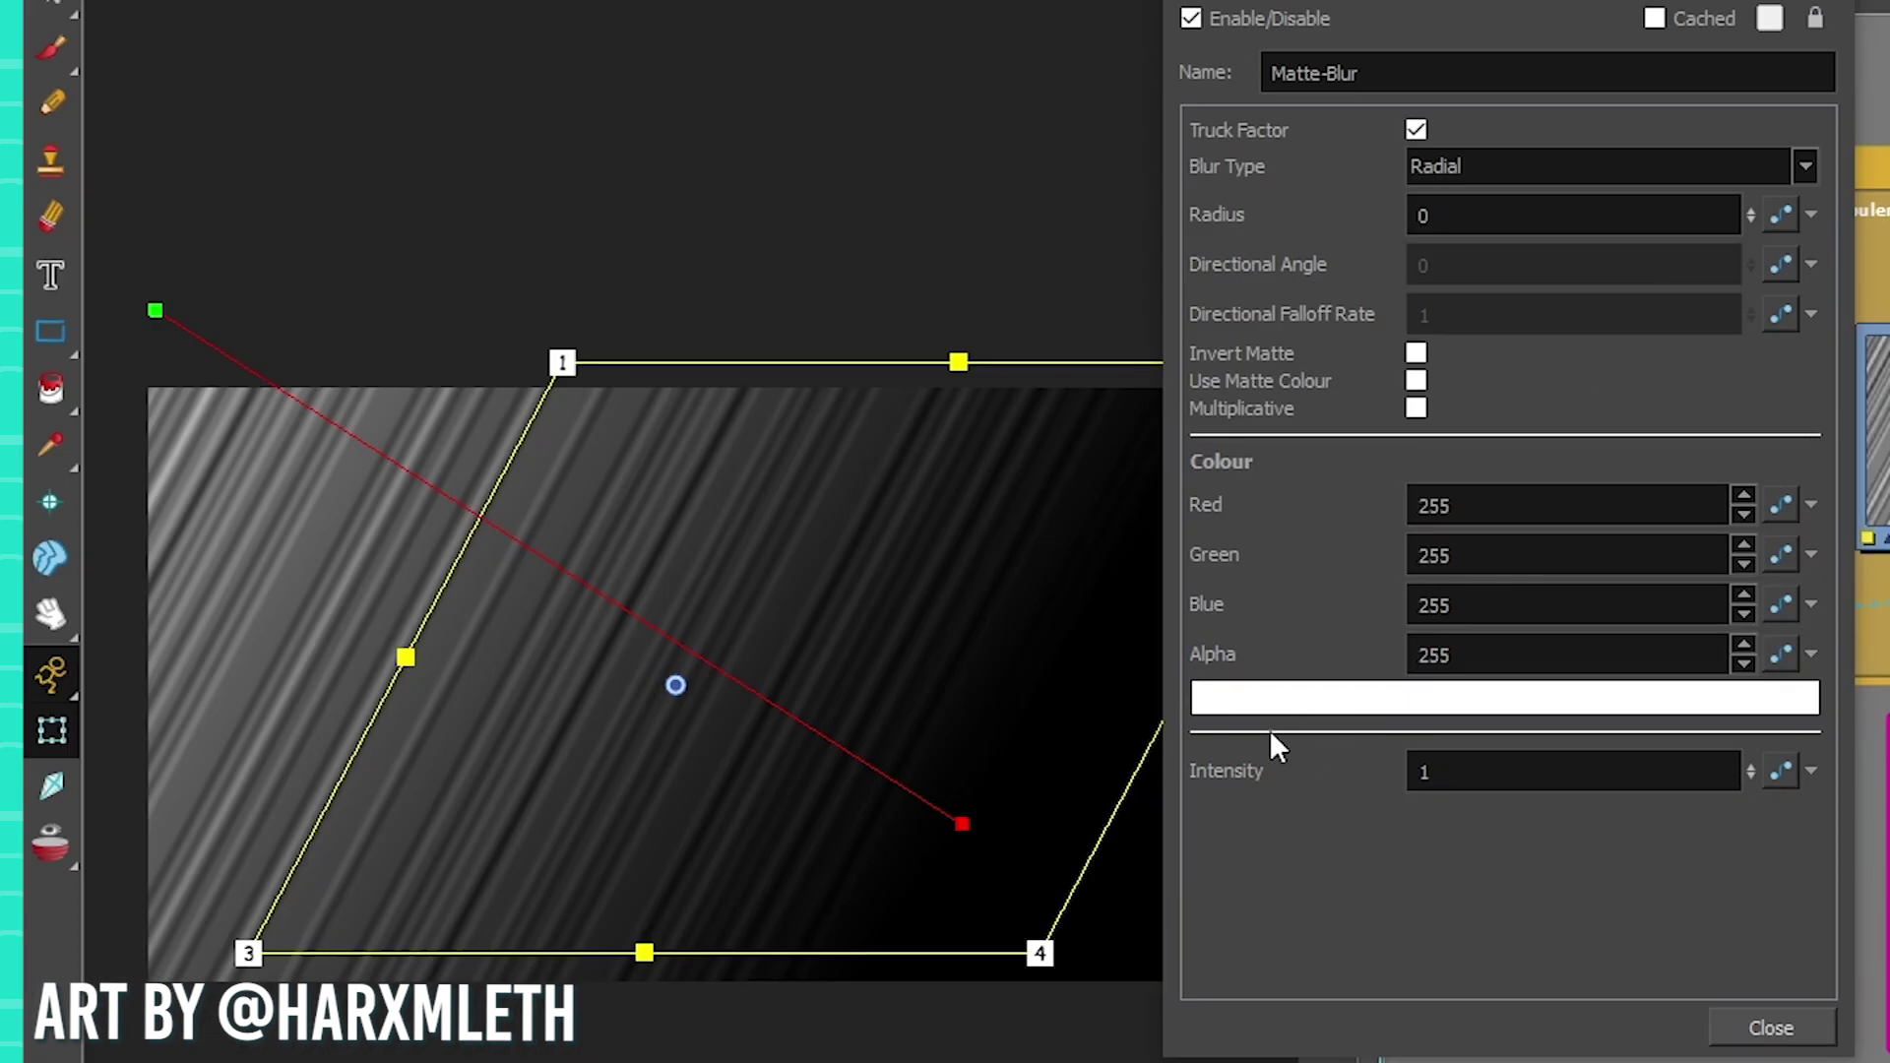
click(1278, 701)
click(1106, 468)
click(1316, 574)
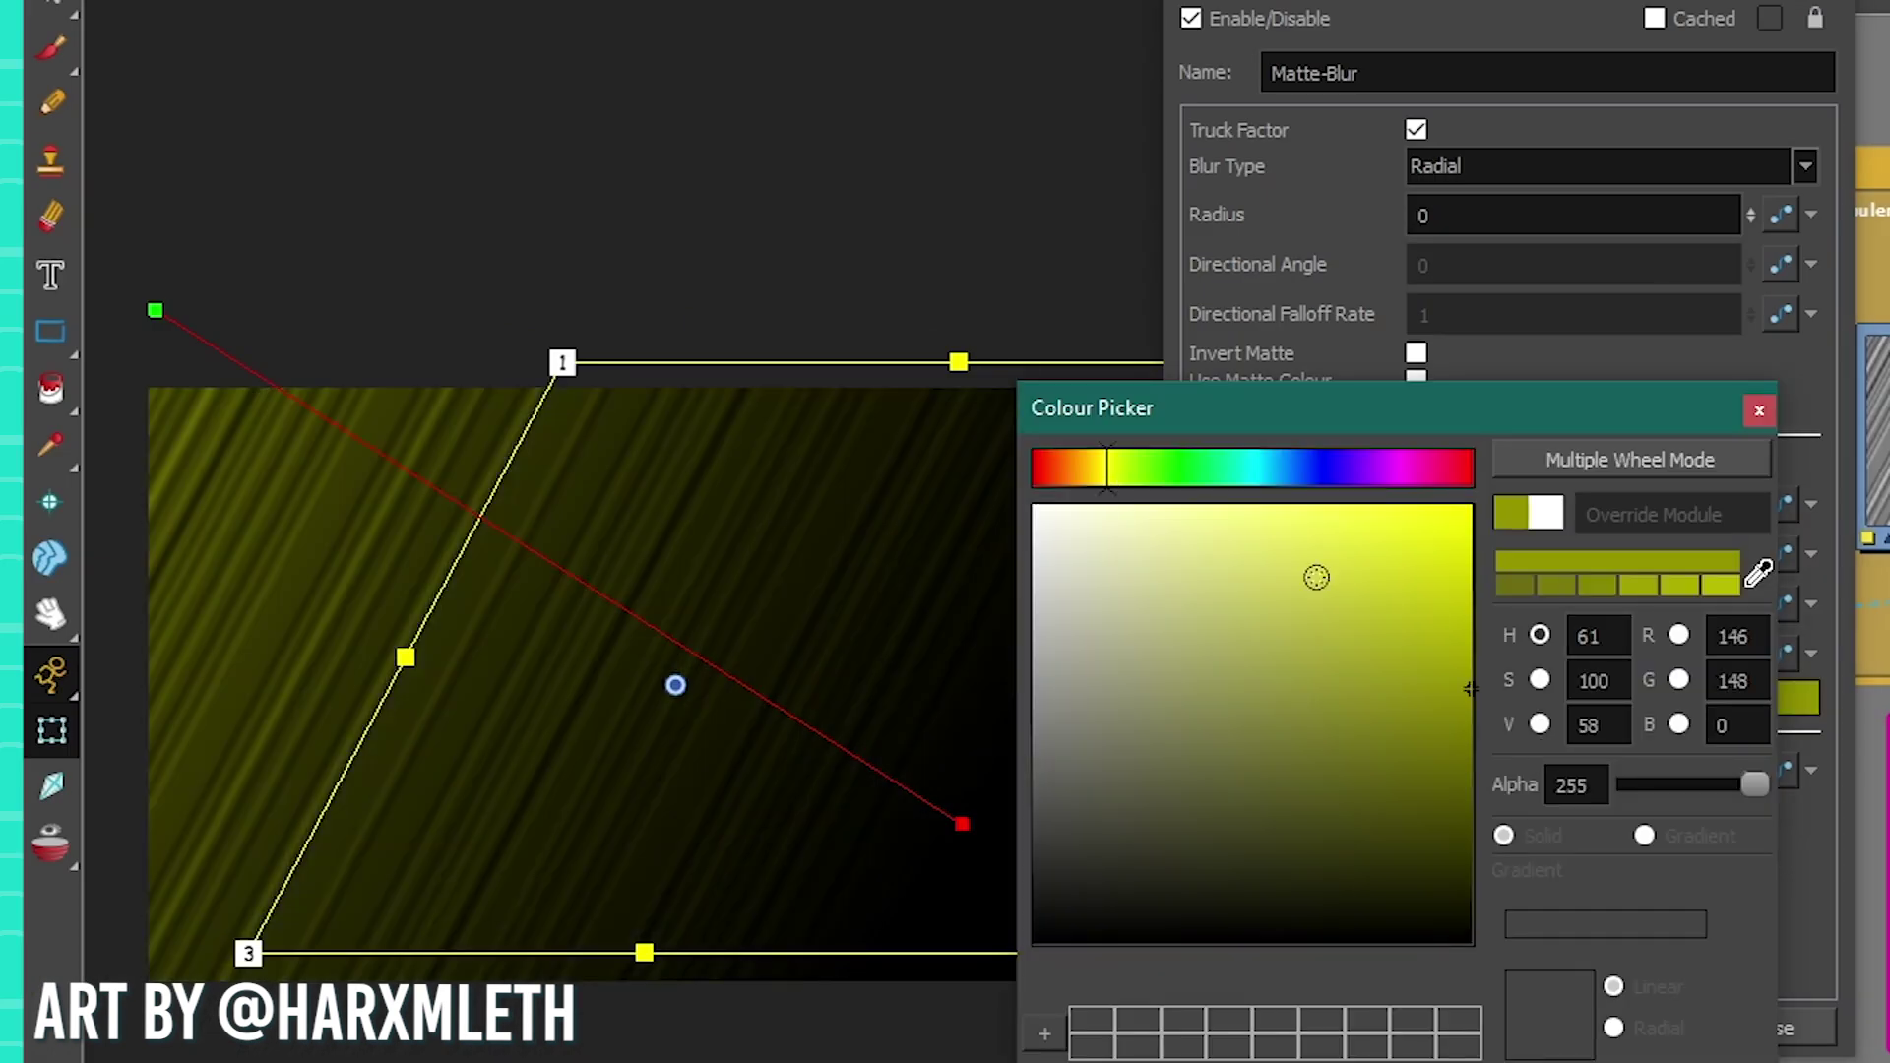
click(1355, 468)
drag(1342, 620, 1643, 372)
click(1112, 468)
click(1043, 468)
click(1414, 468)
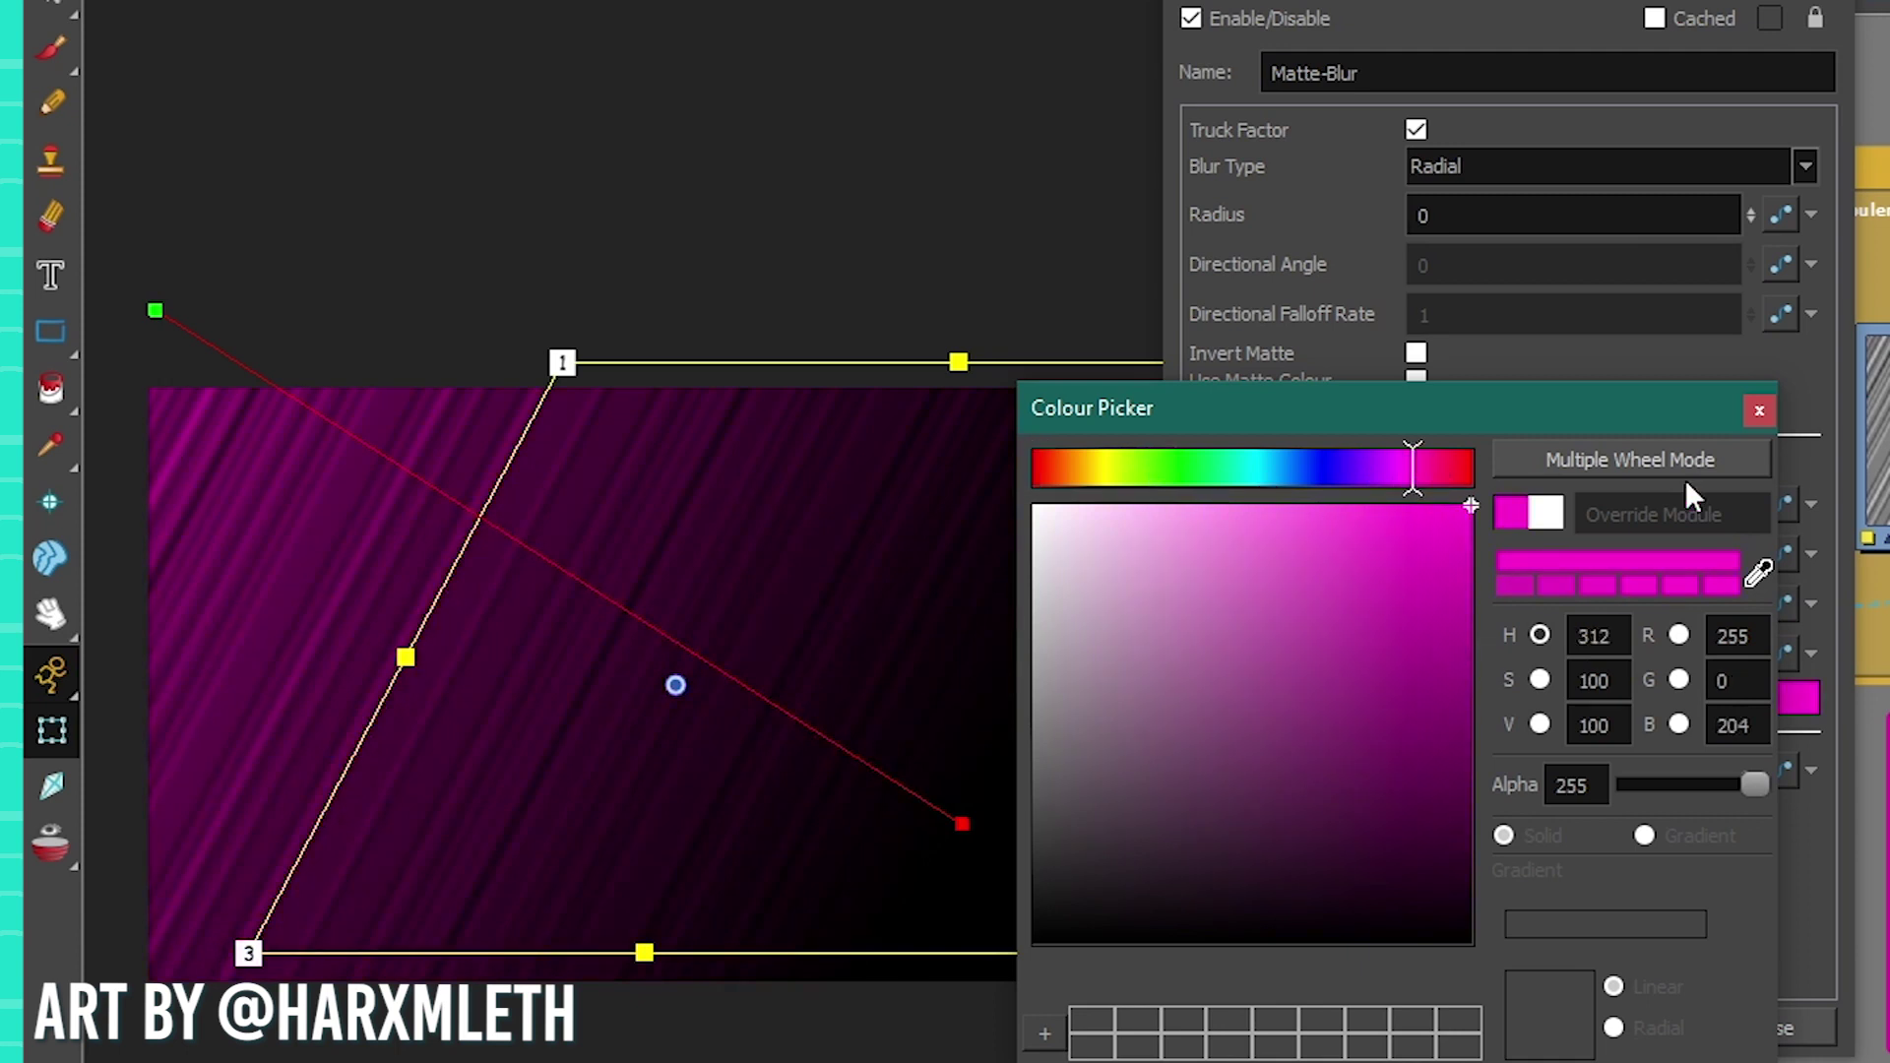
click(1760, 410)
click(1807, 1027)
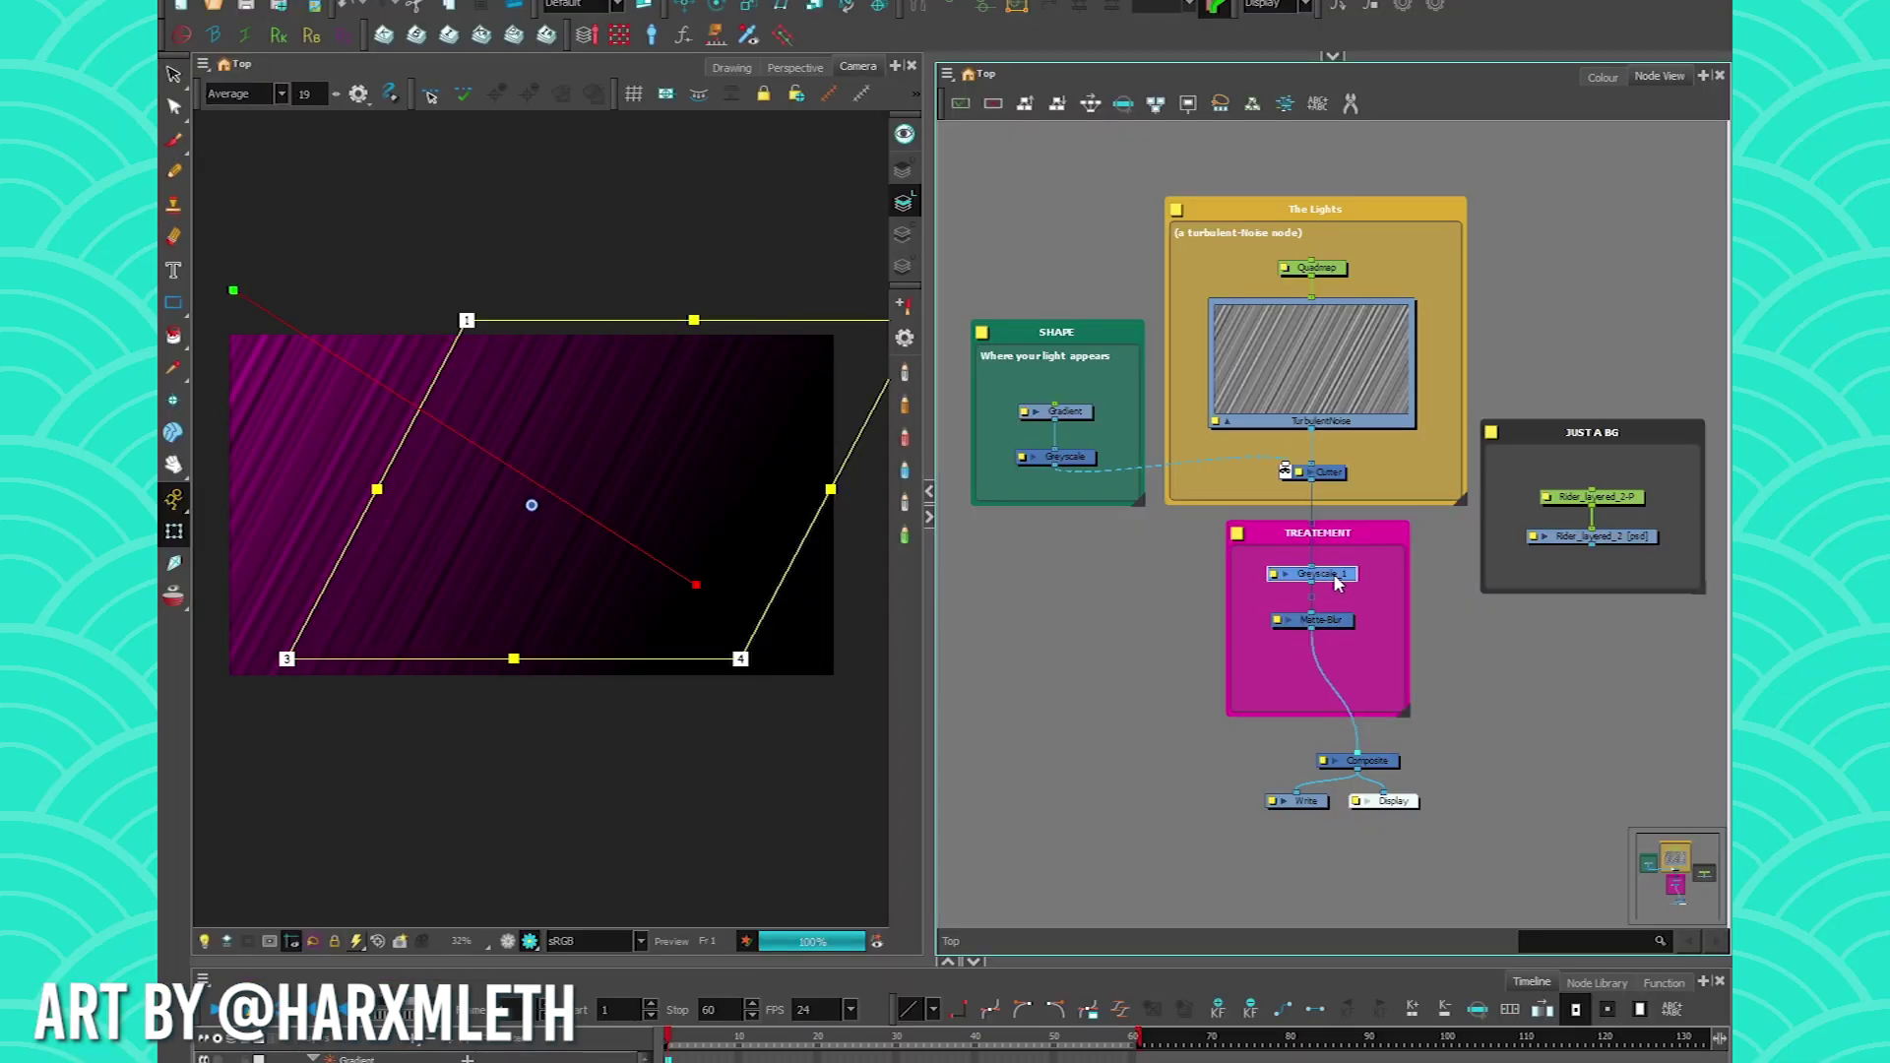
Detach Greyscale_1 from the cable to preview the matte without it, and reinsert it above the Matte-Blur
drag(1338, 583, 1168, 587)
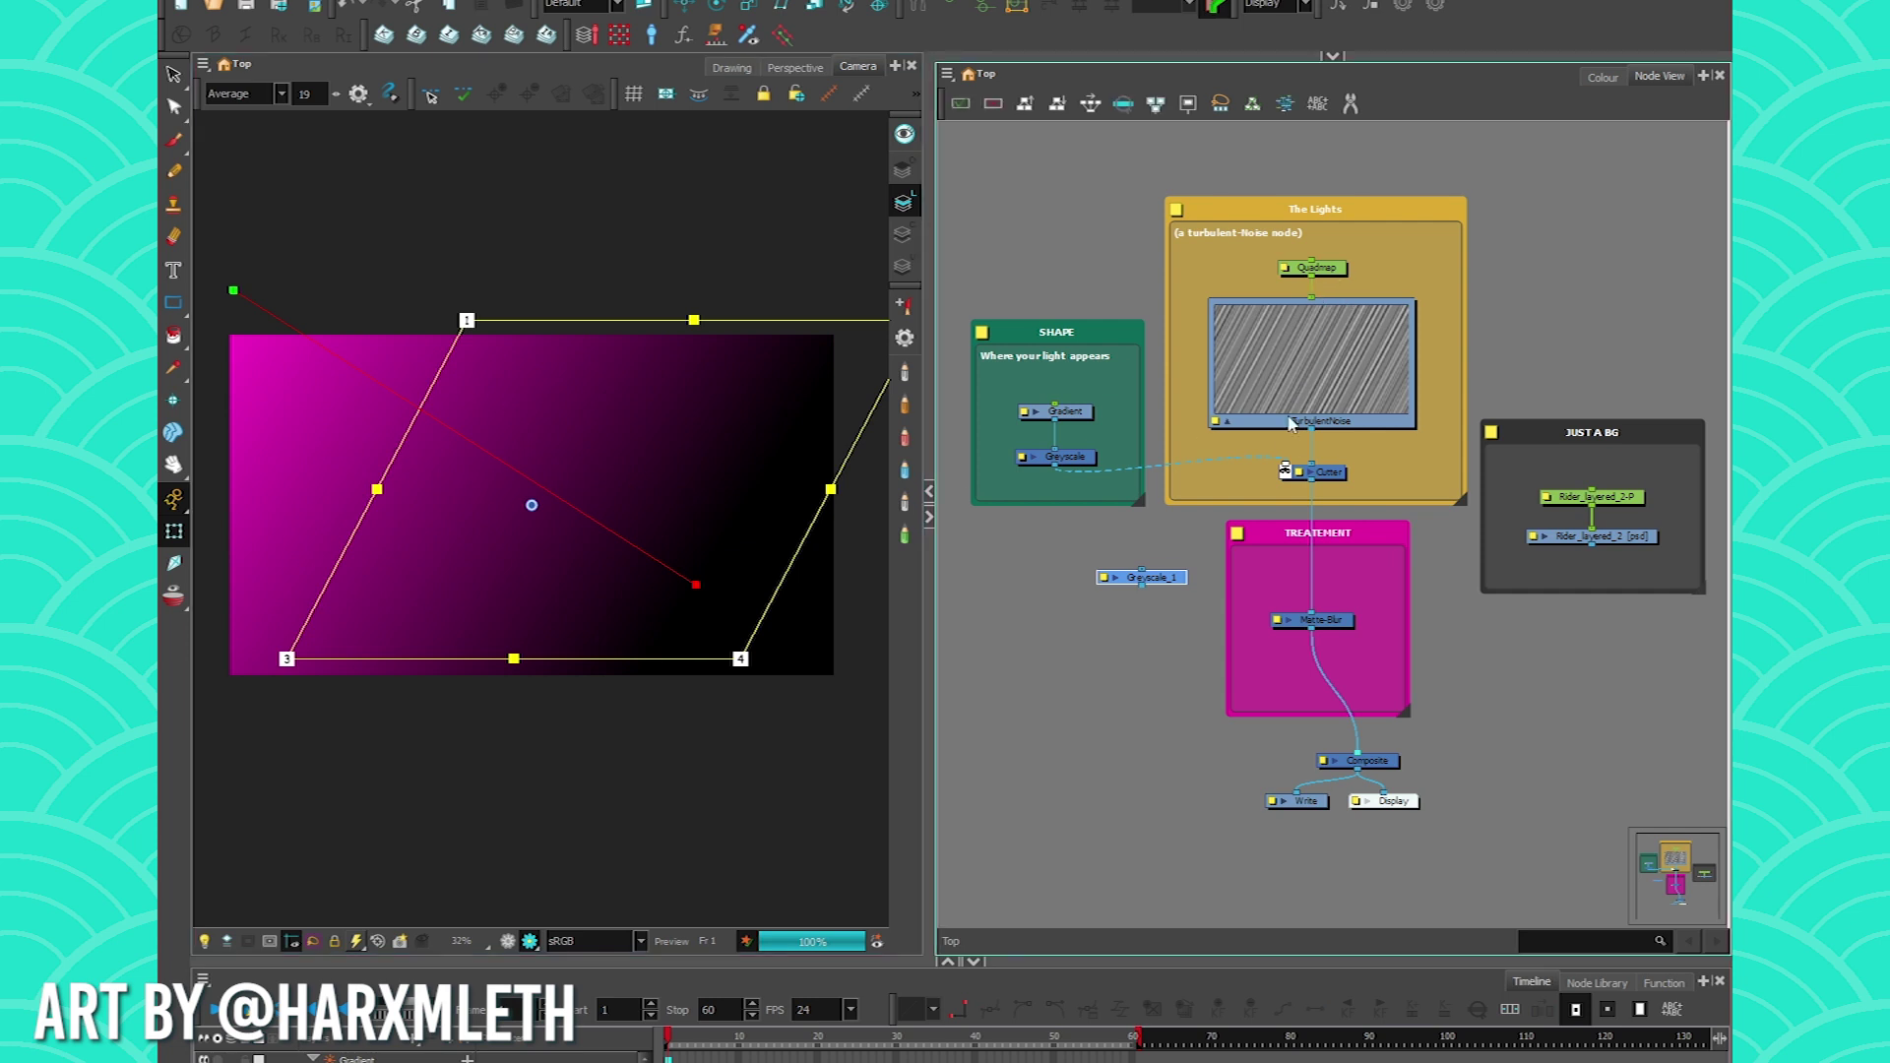
drag(1172, 596, 1327, 594)
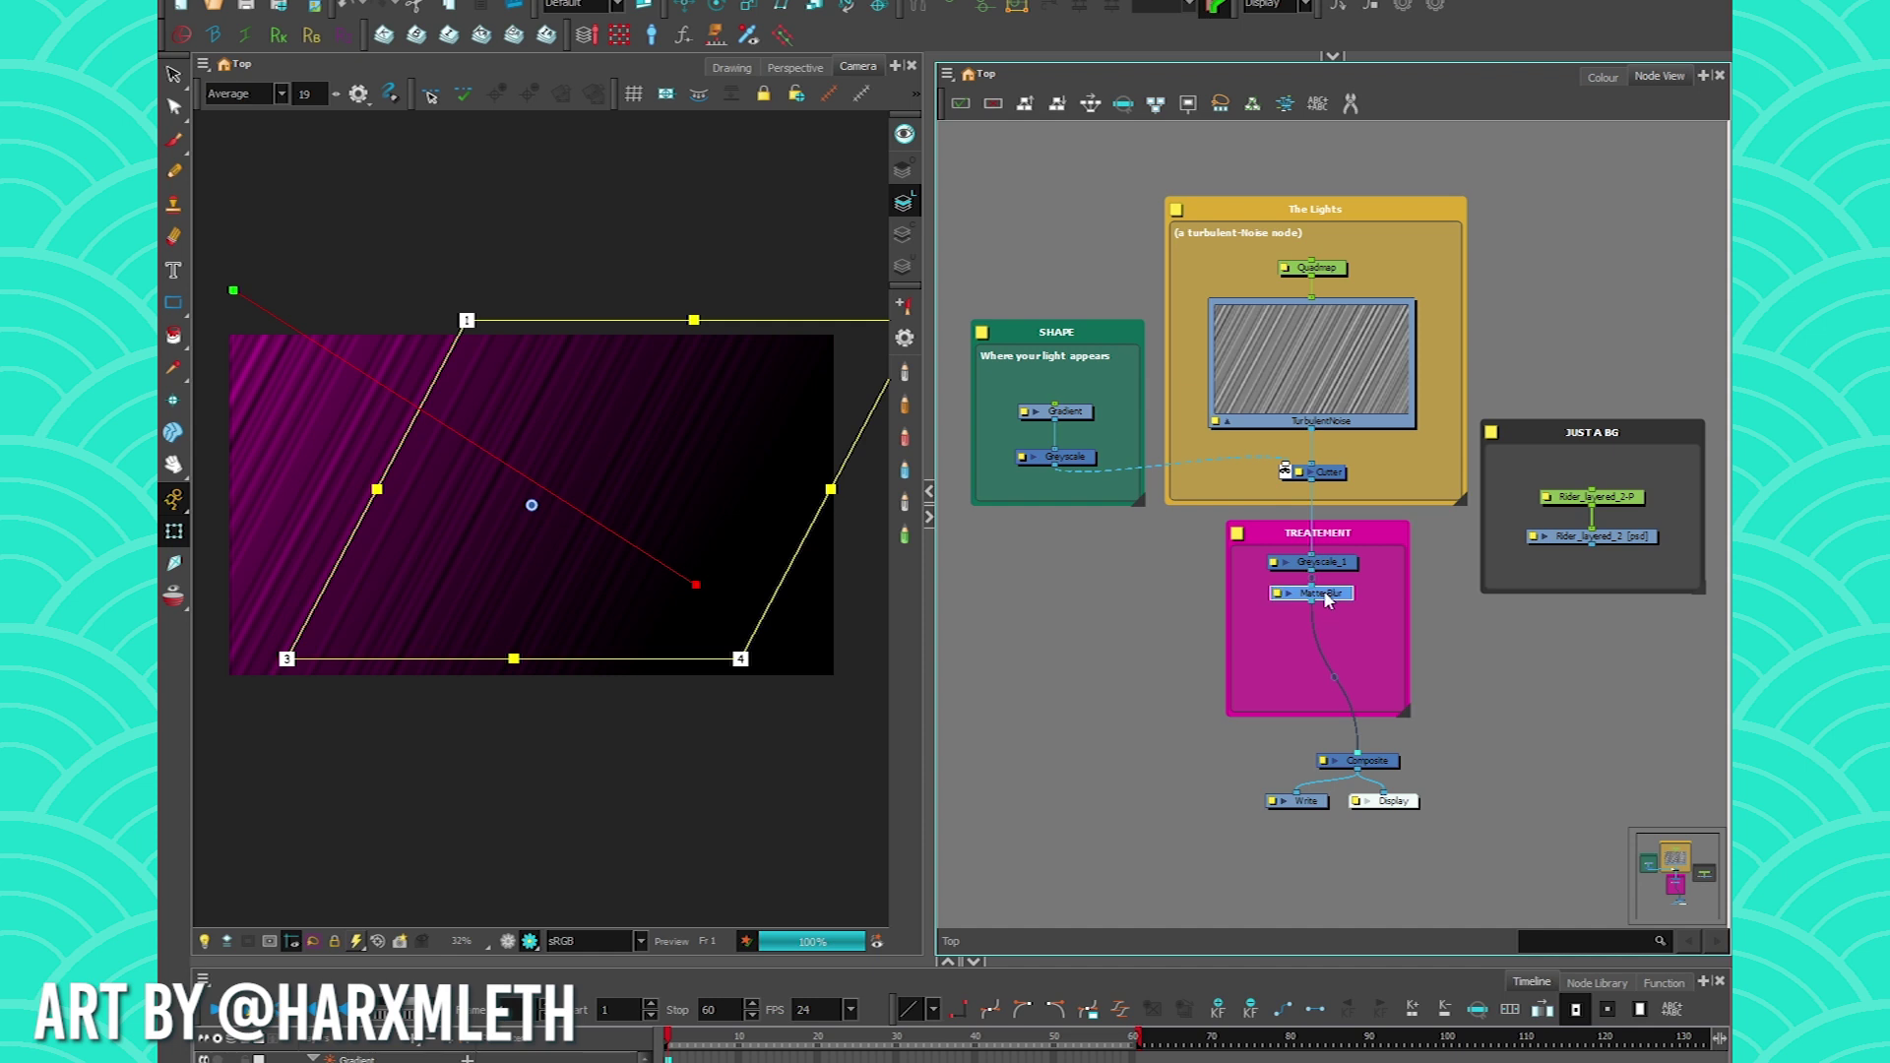
Reconnect the background drawing to the Composite, and set the Matte-Blur's colour to pale yellow (255, 240, 188)
mouse_move(1587, 547)
mouse_down()
mouse_move(1466, 581)
mouse_move(1376, 750)
mouse_up()
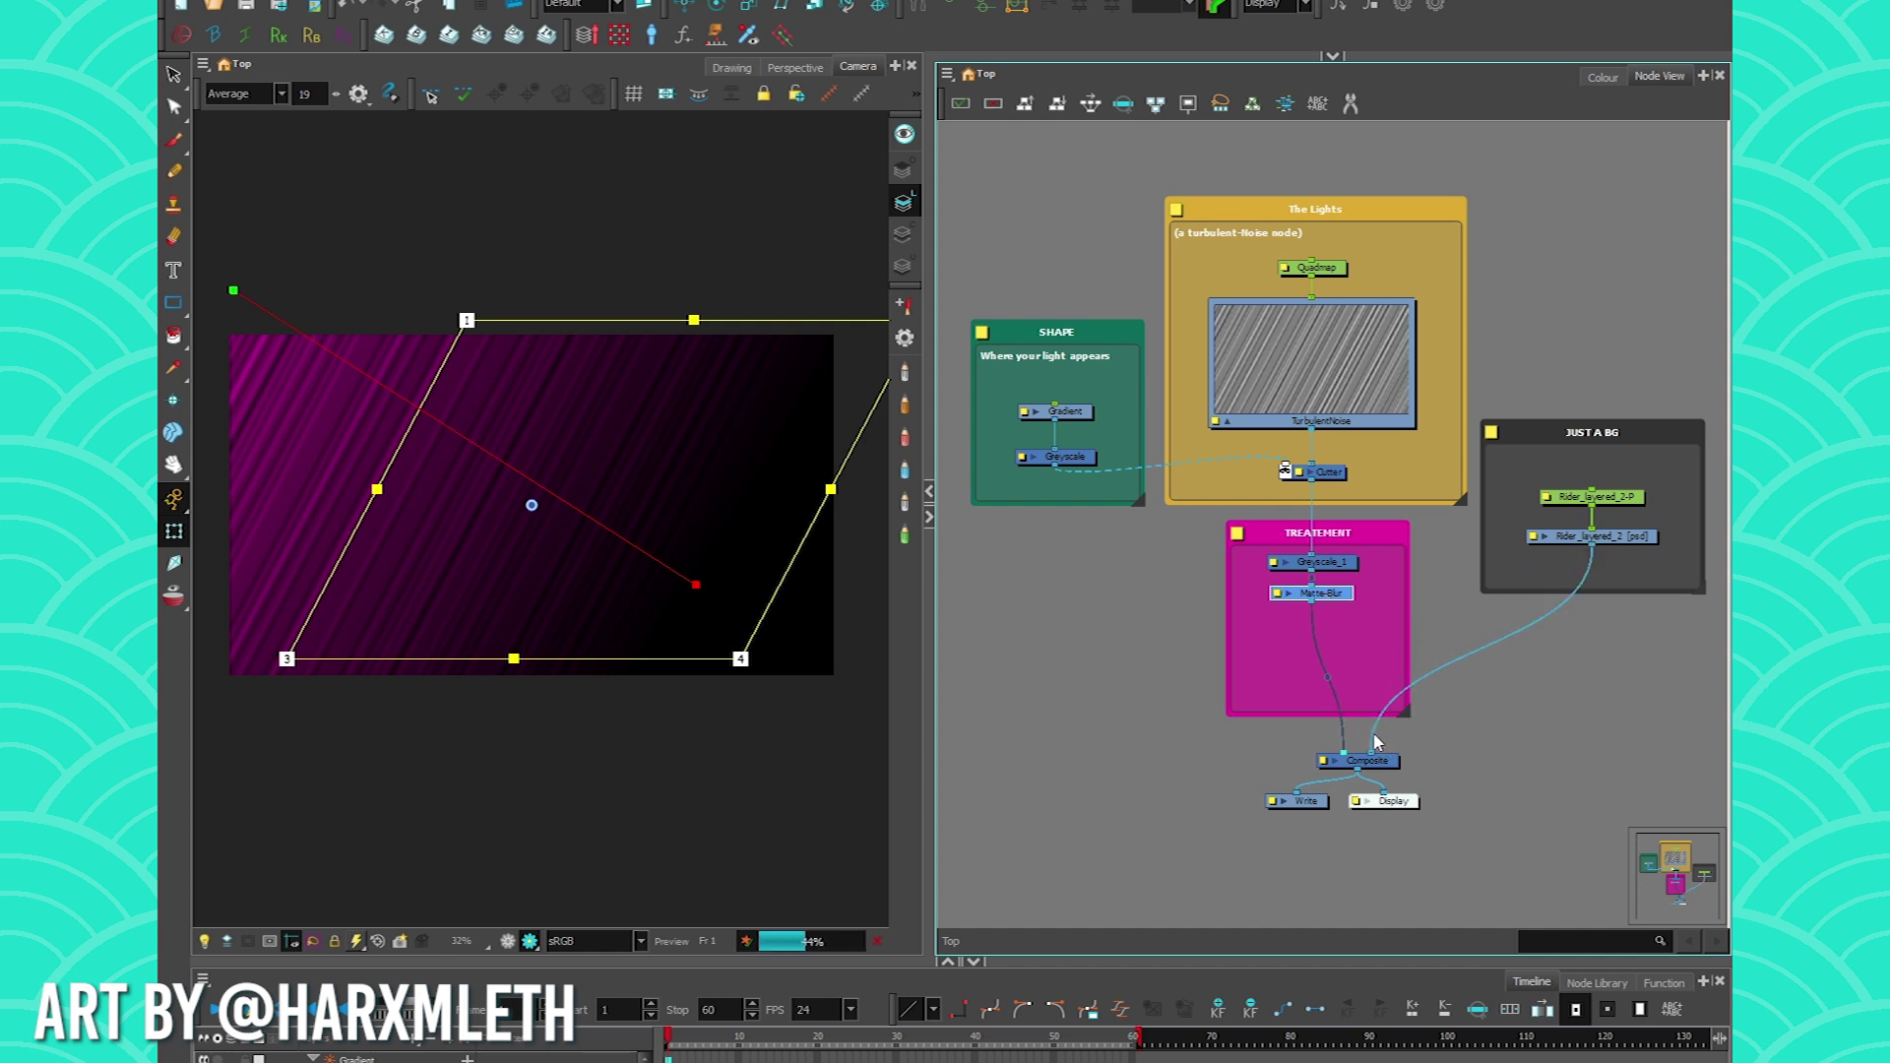
click(1279, 593)
click(903, 514)
click(776, 382)
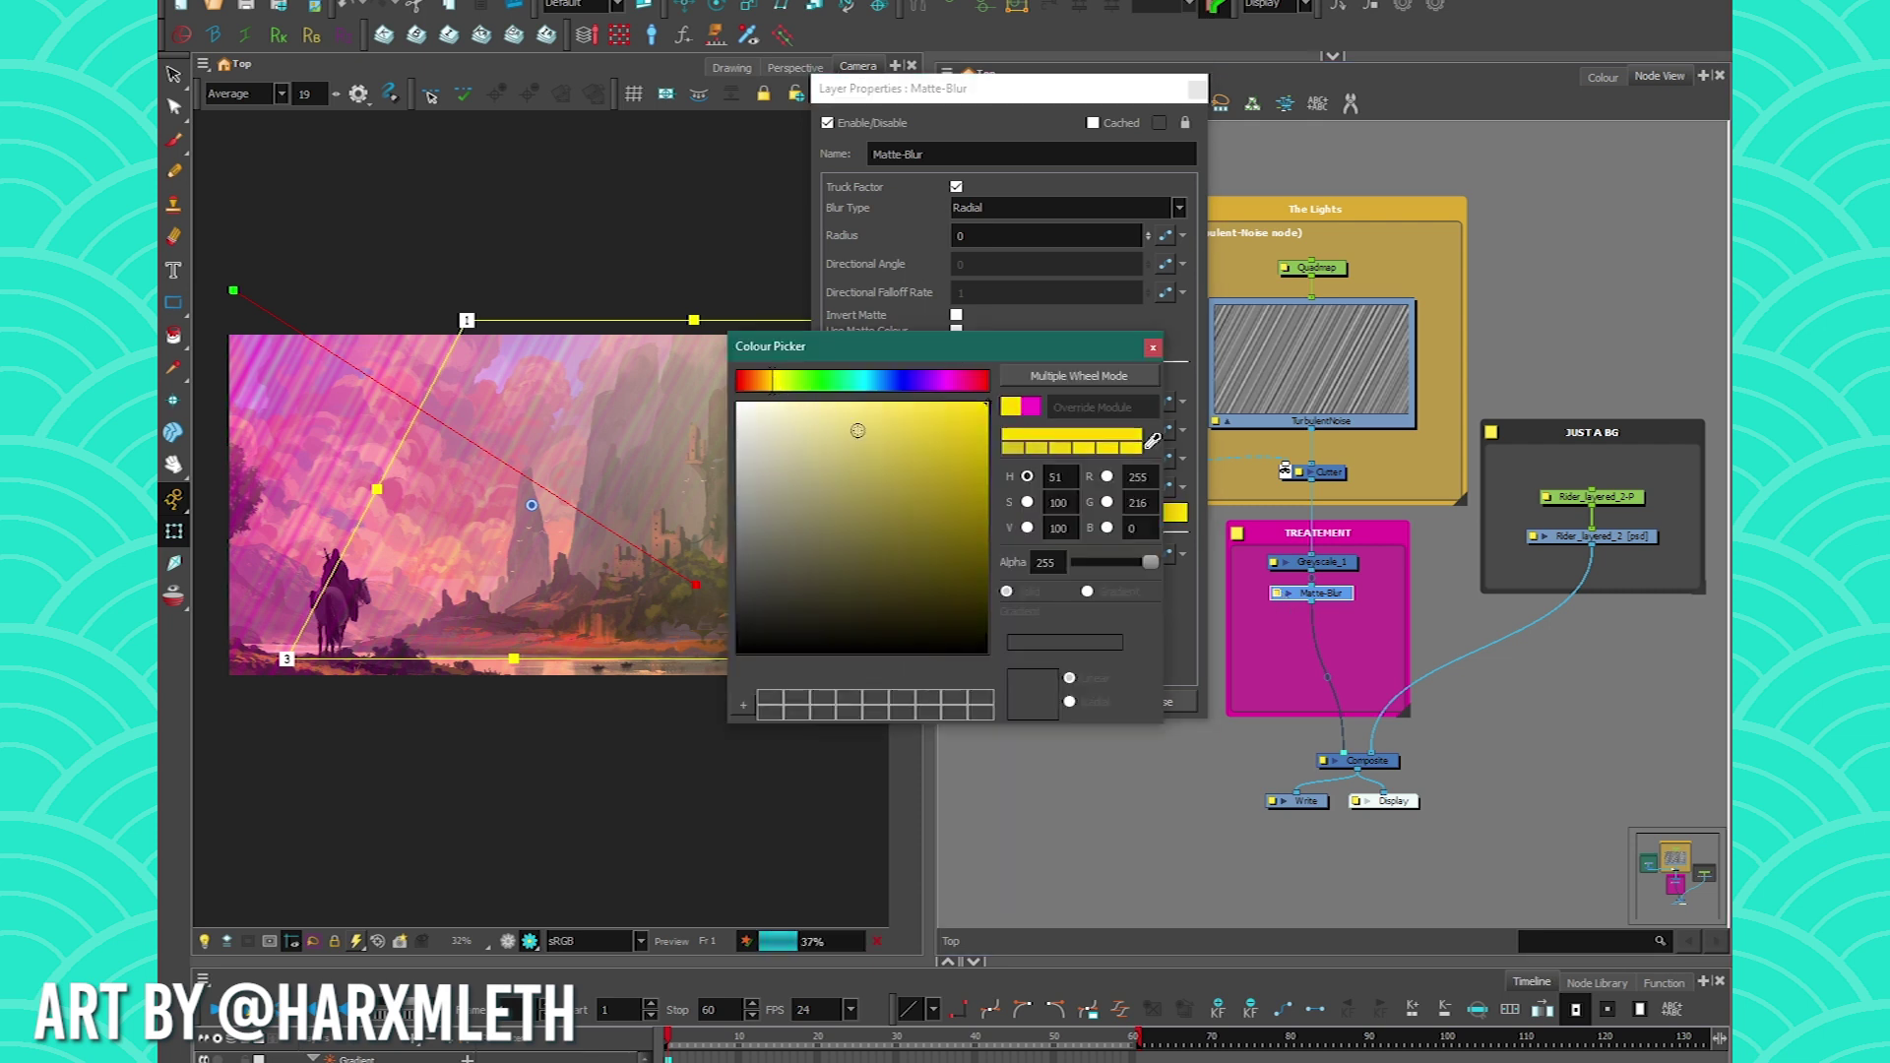
drag(823, 406, 803, 404)
click(1152, 346)
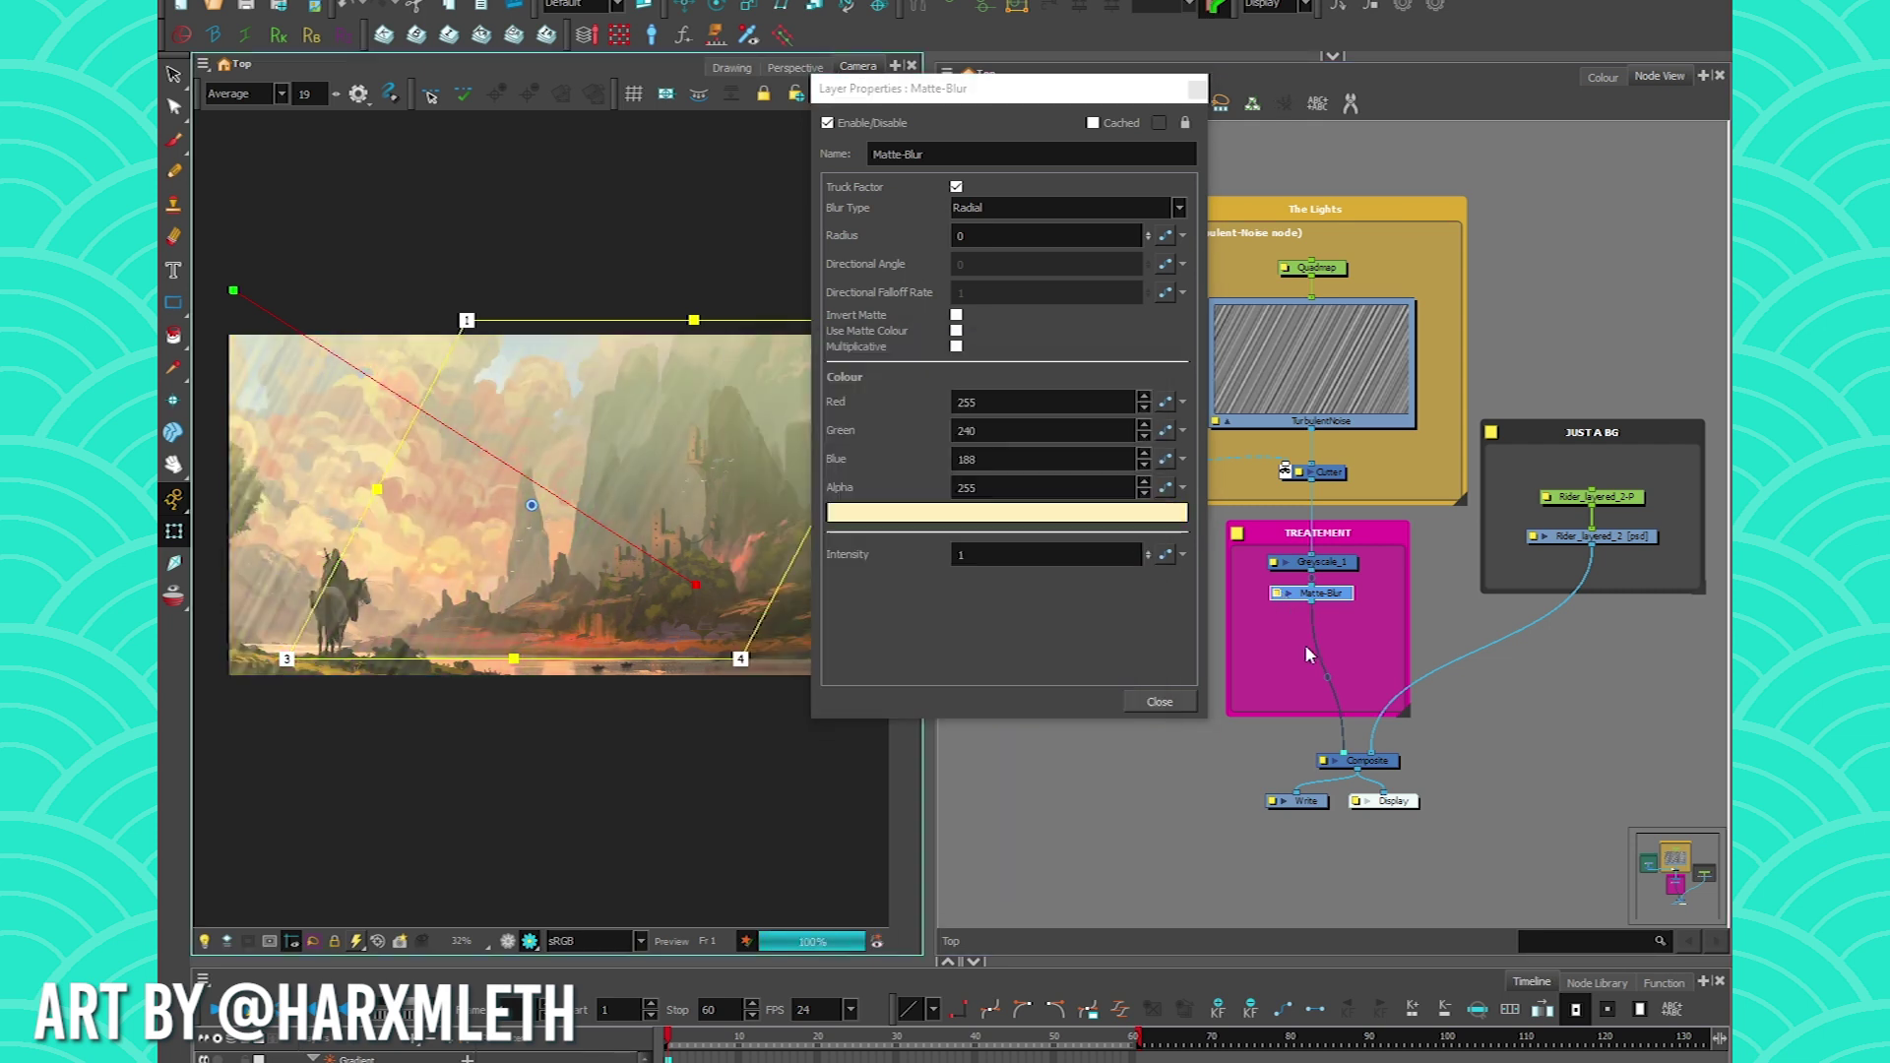
Close the Matte-Blur's properties, add a Blending node, and insert it on the cable between Matte-Blur and Composite
click(1140, 577)
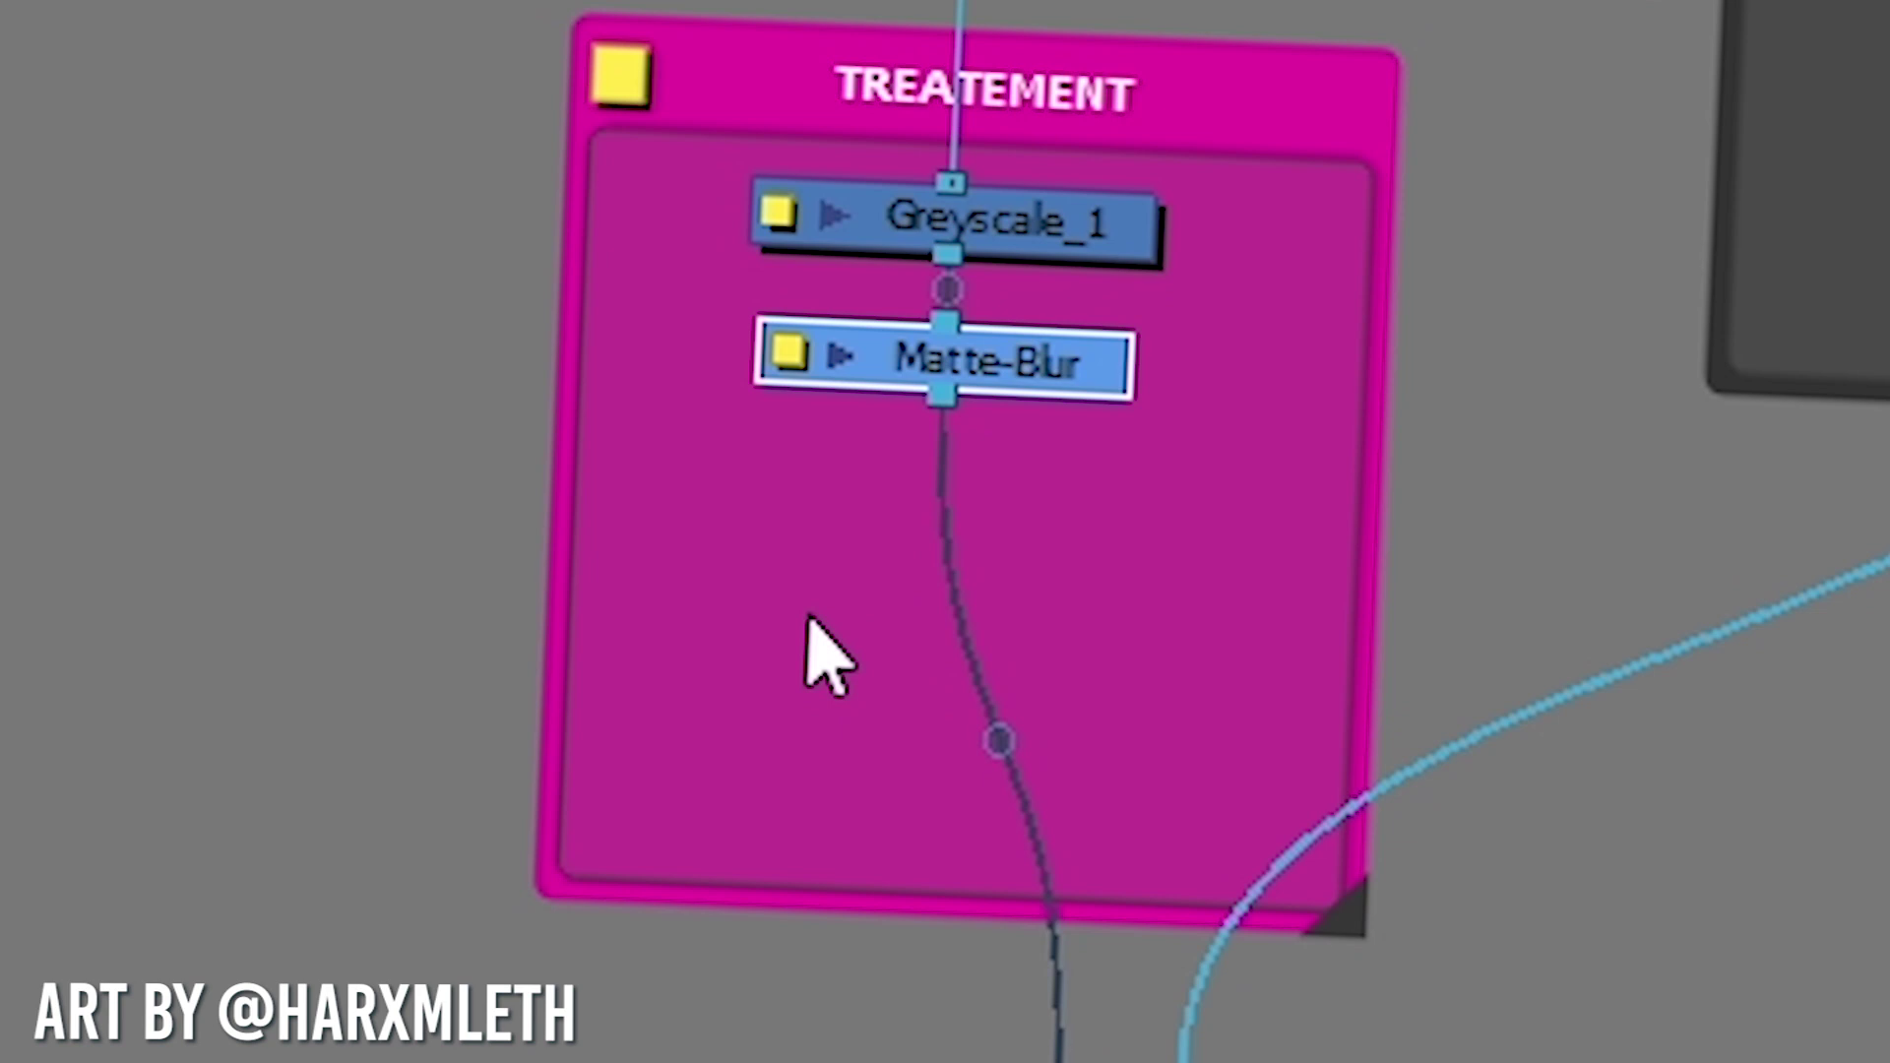
key(Tab)
text(blen)
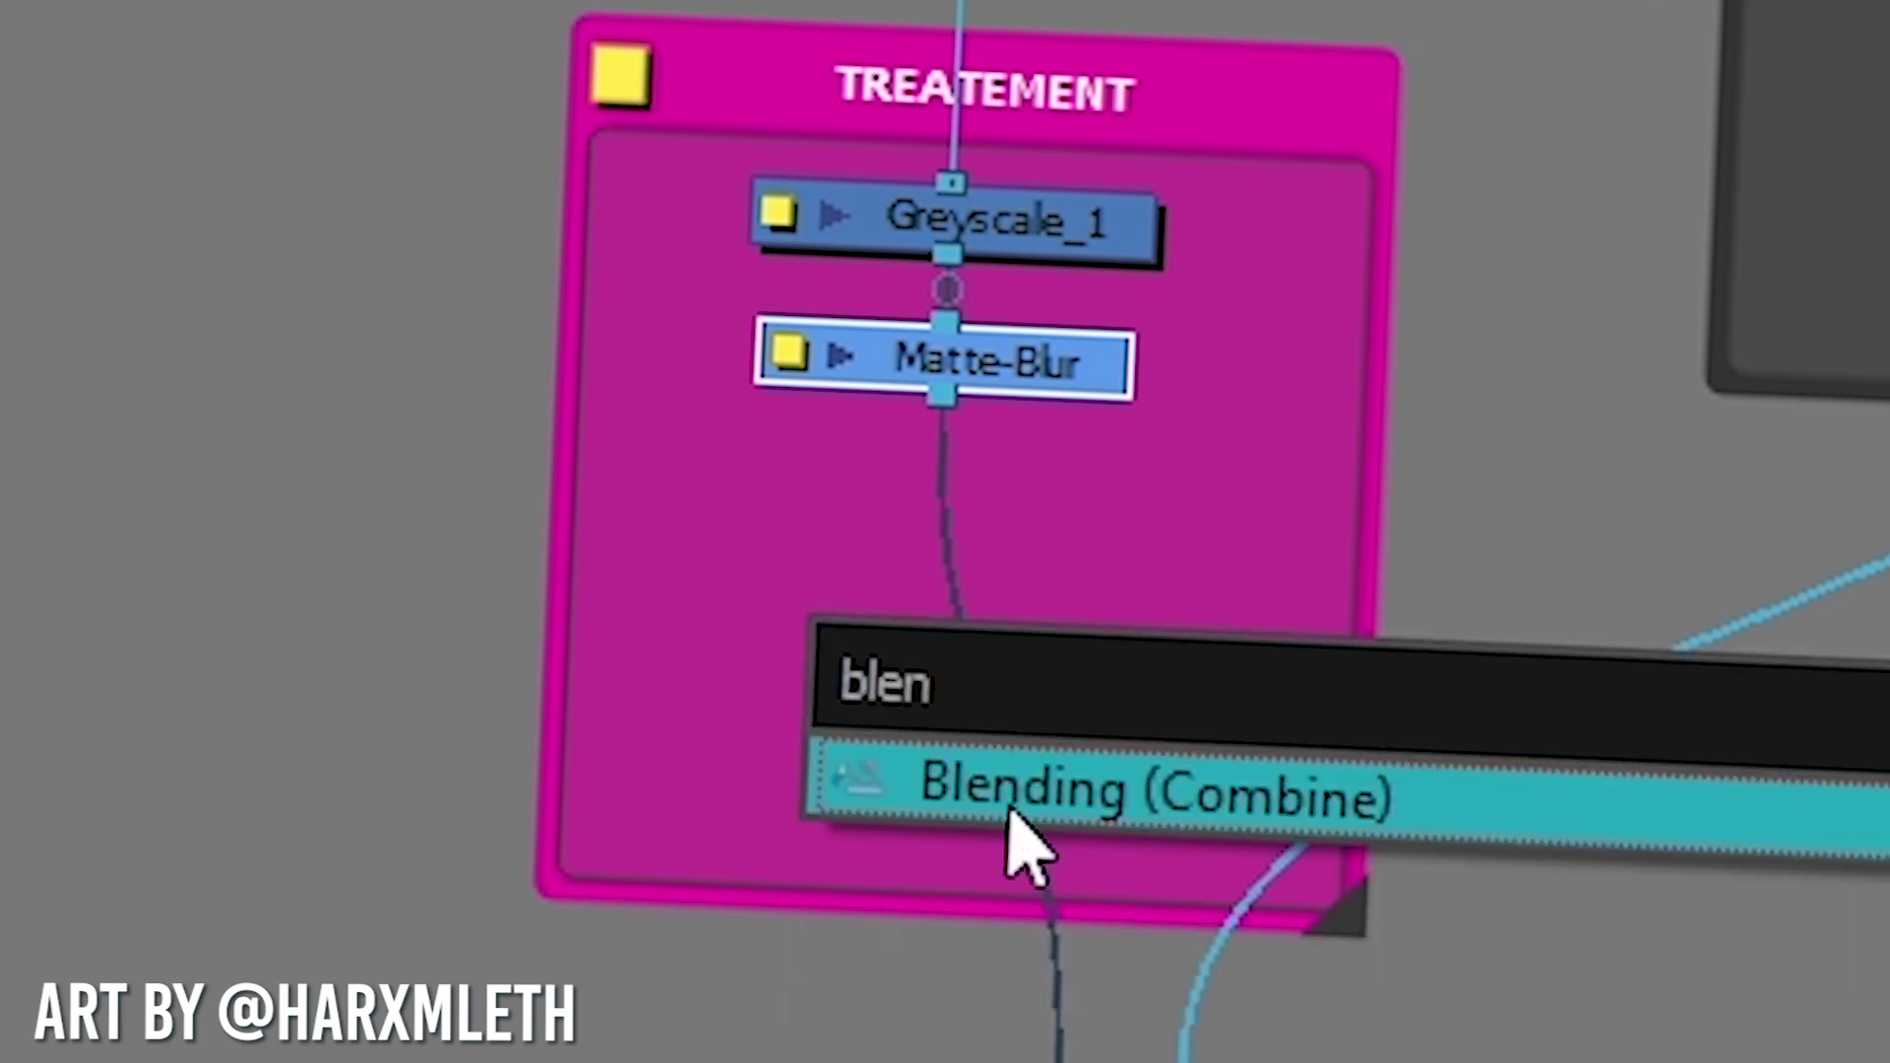
click(1019, 842)
drag(1093, 541, 1017, 552)
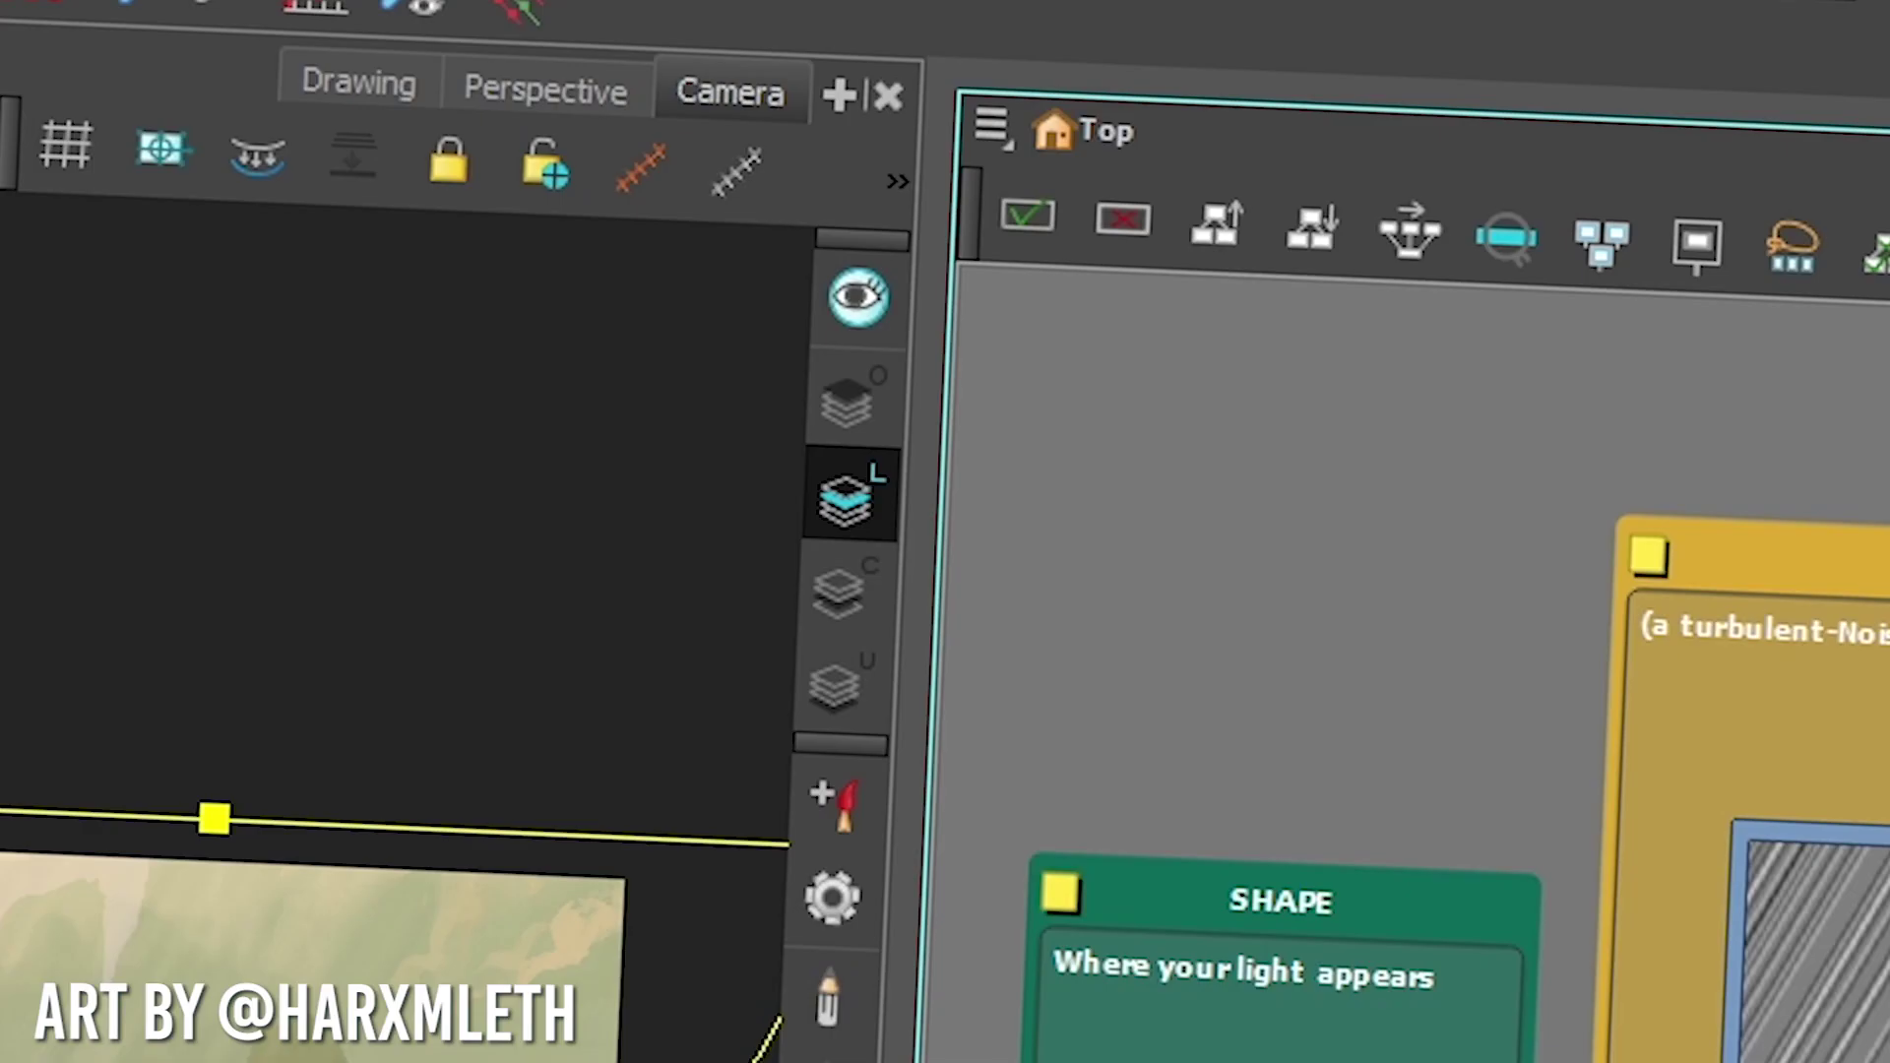
Set the Blending node's blend mode to Add Legacy
key(shift+Return)
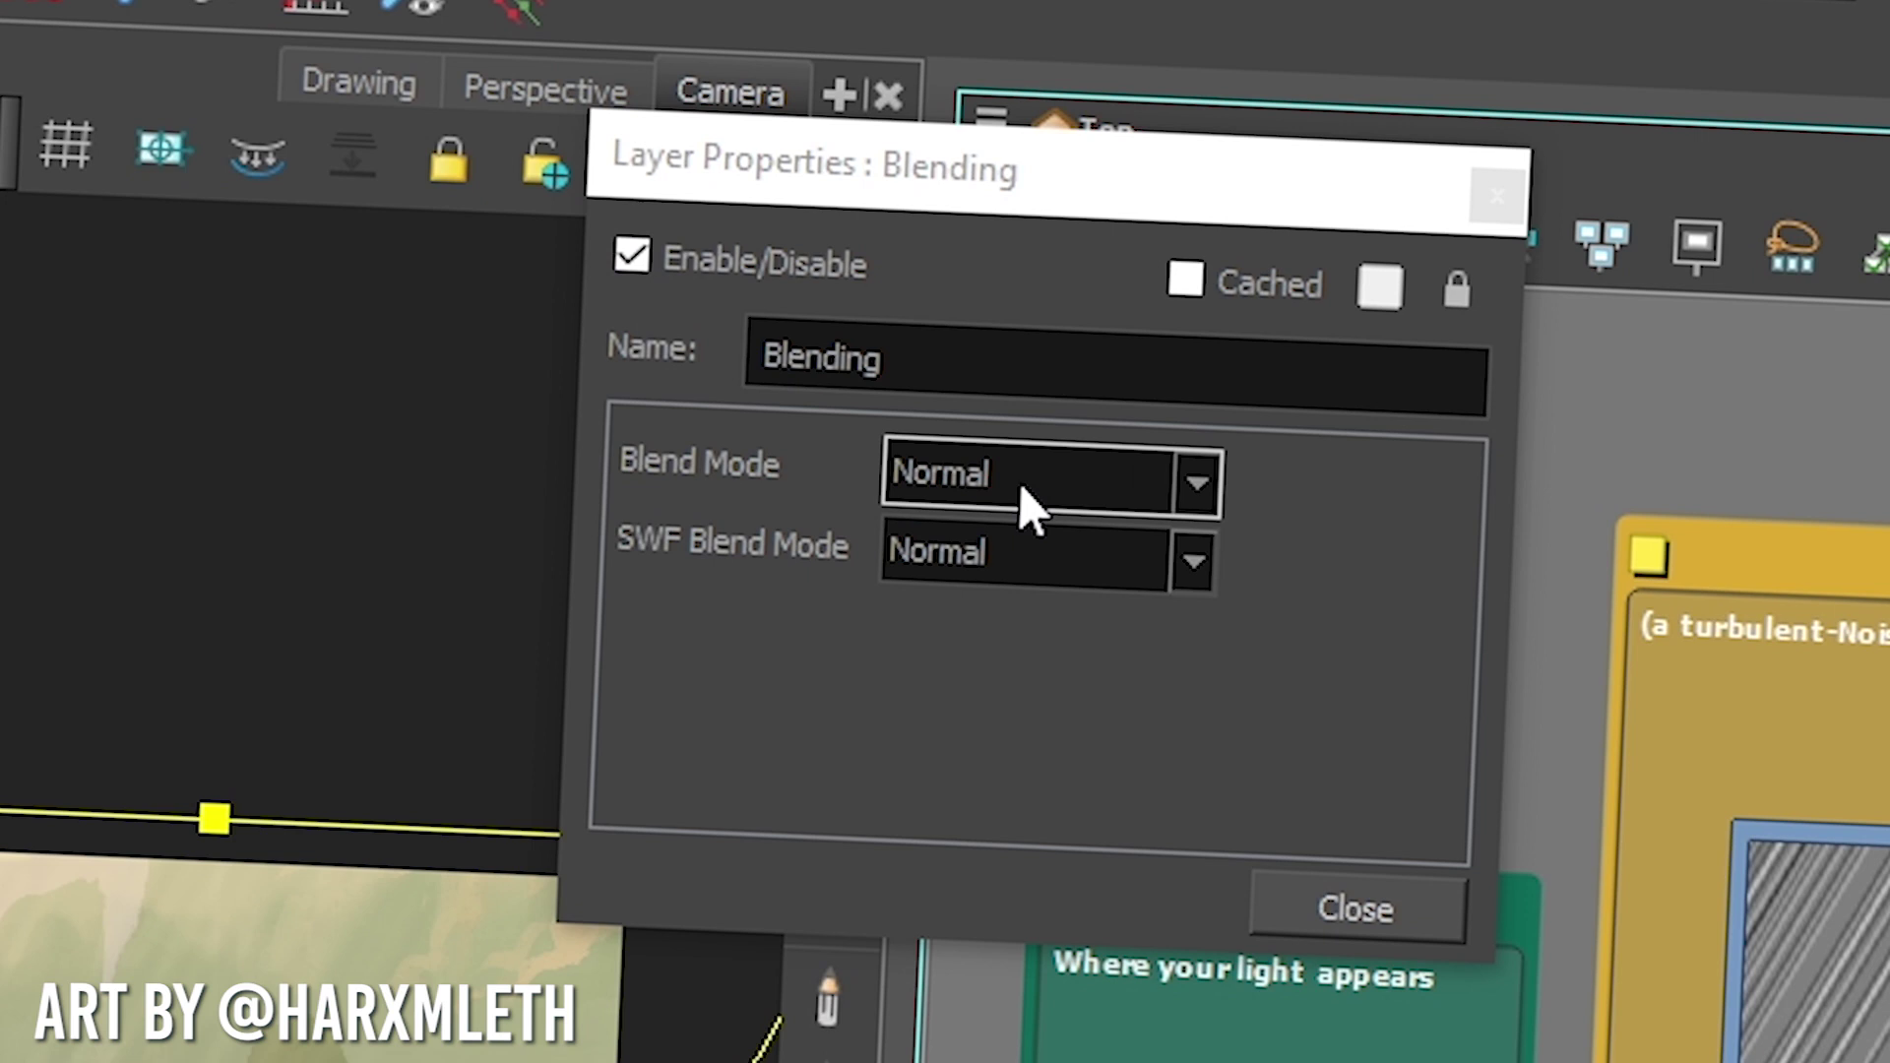
click(1029, 507)
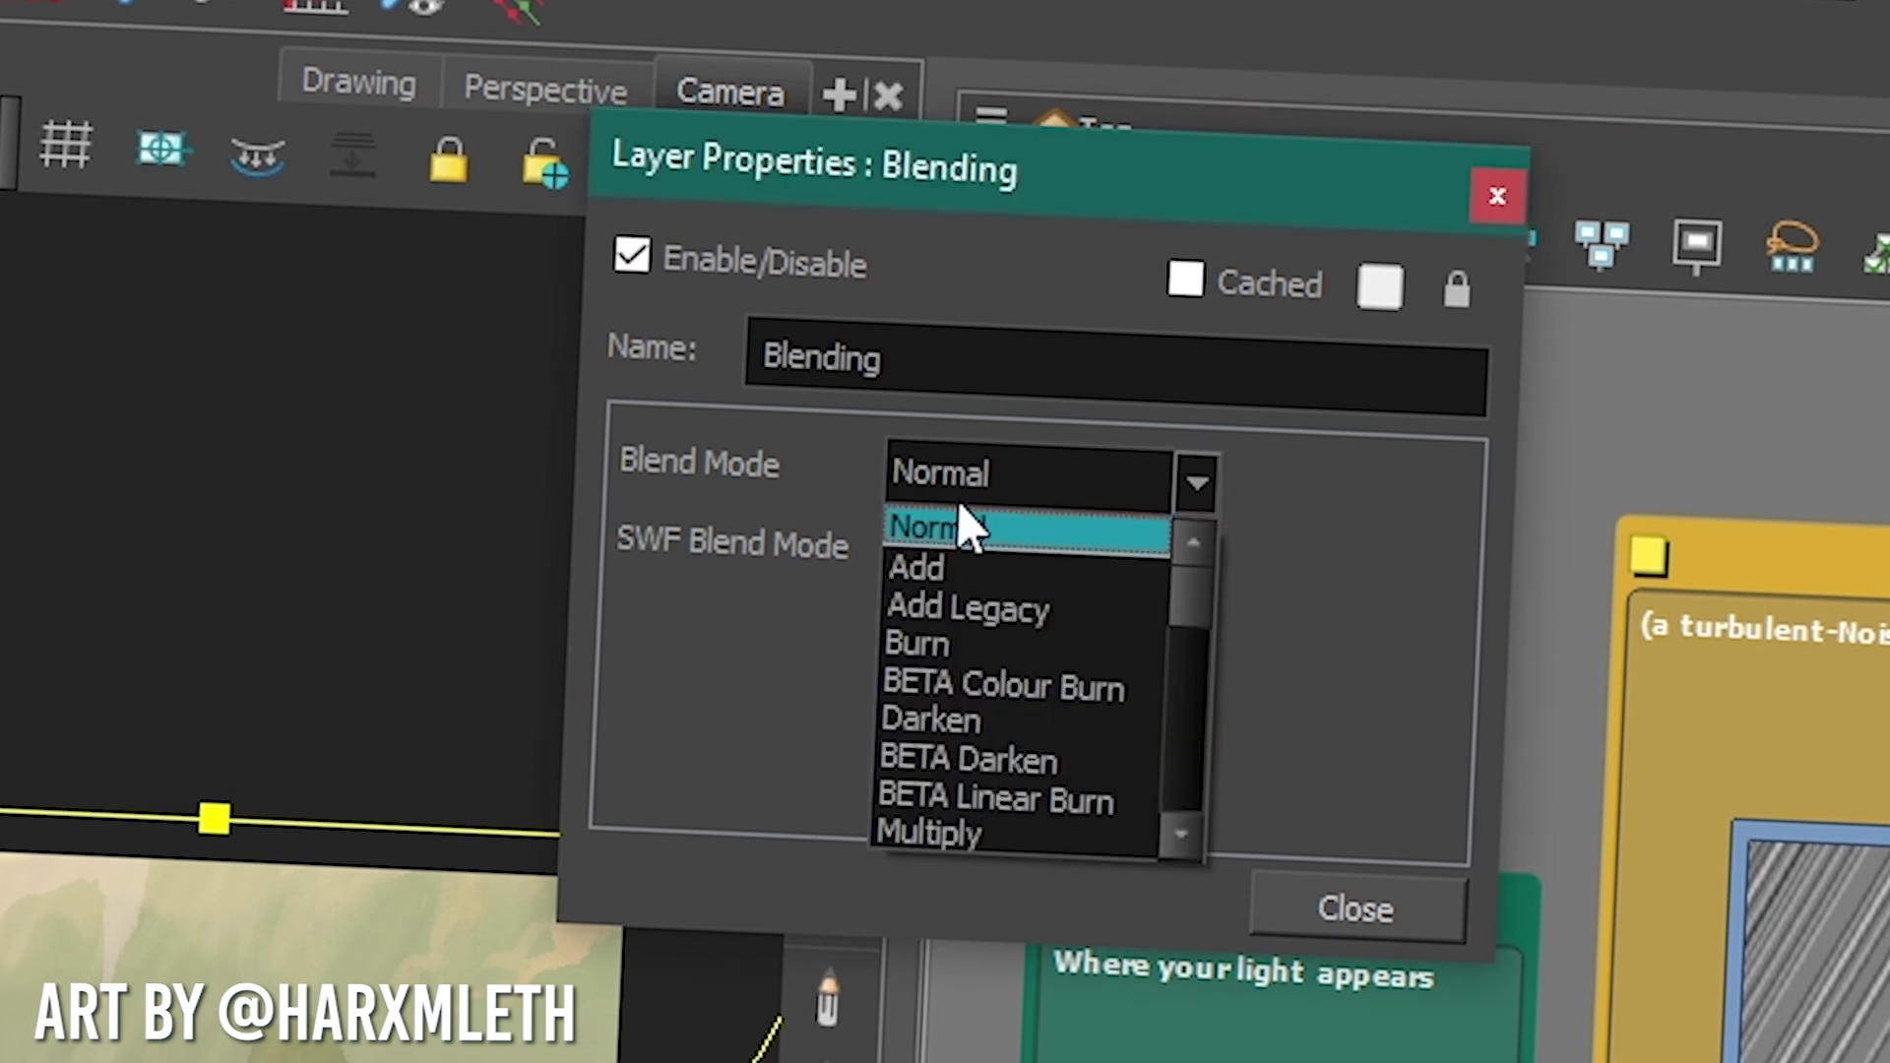
click(974, 612)
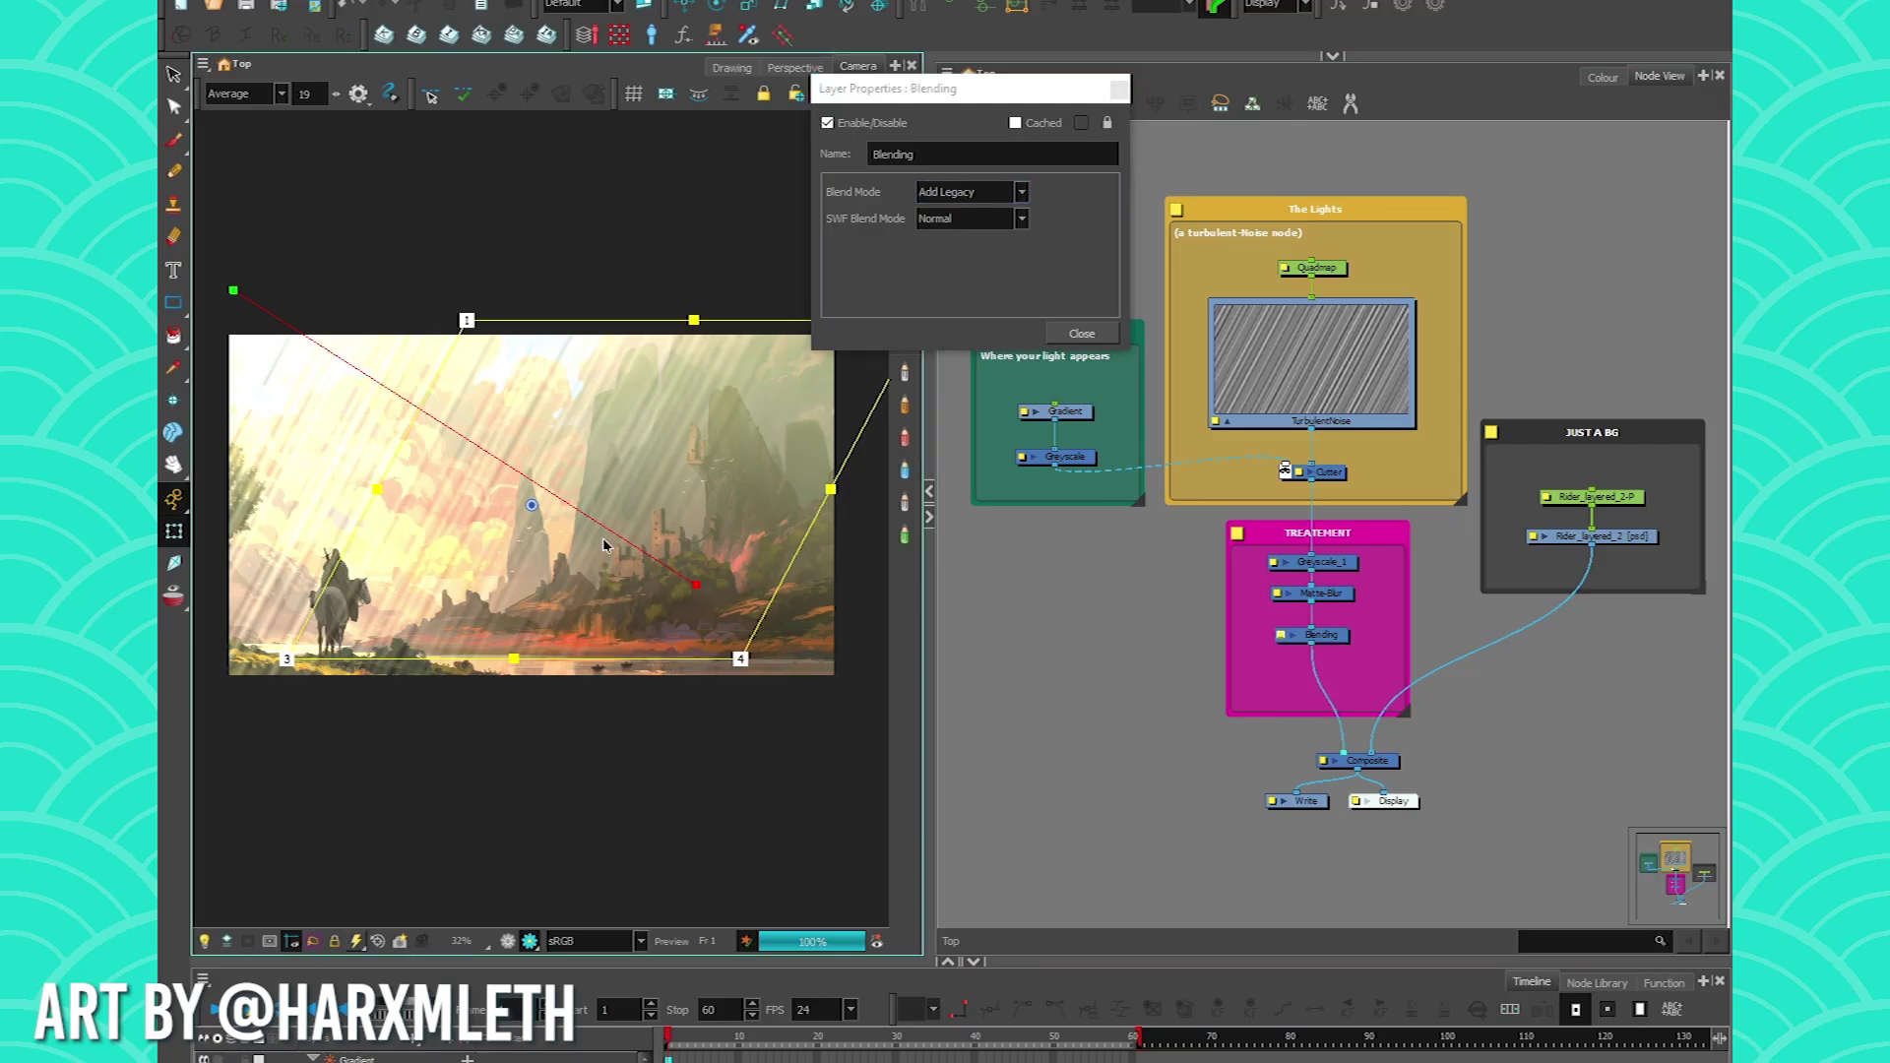
Shorten the gradient by moving its two end points closer together in the camera view, and close the Blending node's properties
click(604, 545)
drag(236, 289, 294, 269)
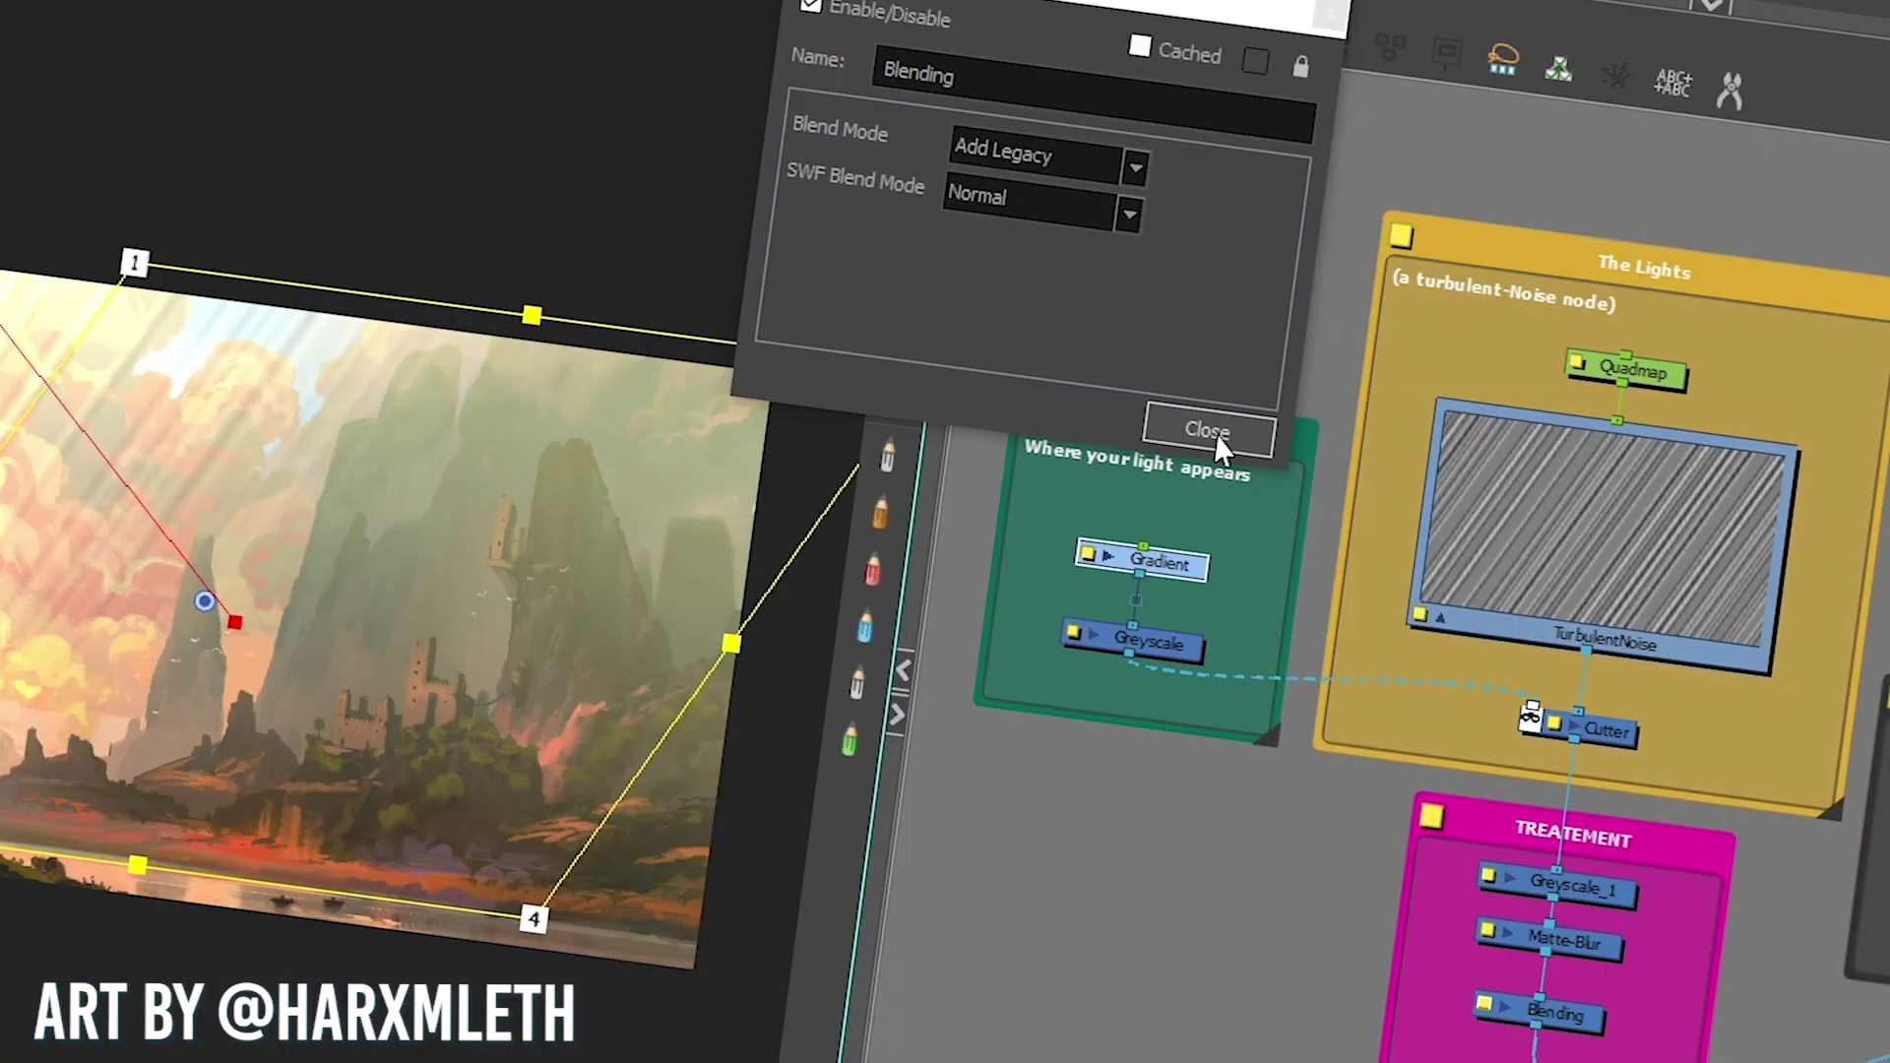
click(1082, 333)
Examine the evolution settings in the TurbulentNoise node's properties, and close them
click(1424, 620)
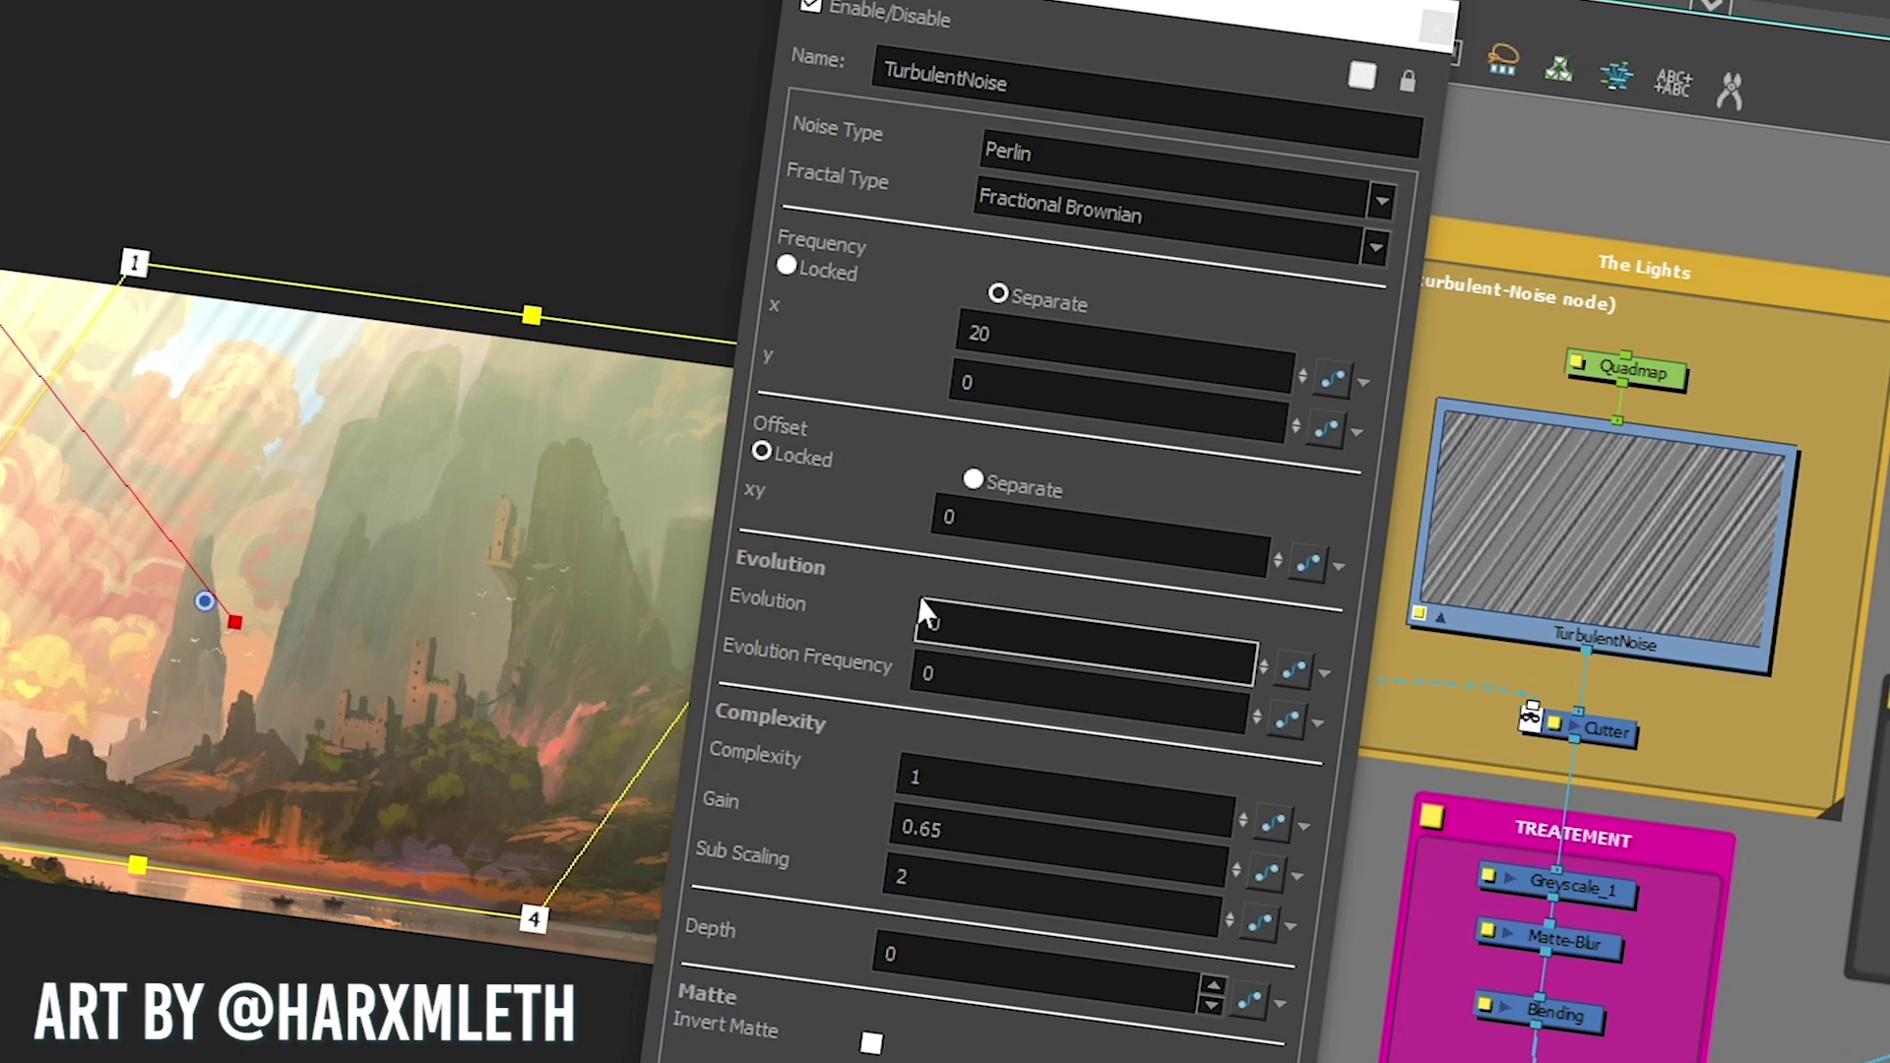
click(992, 665)
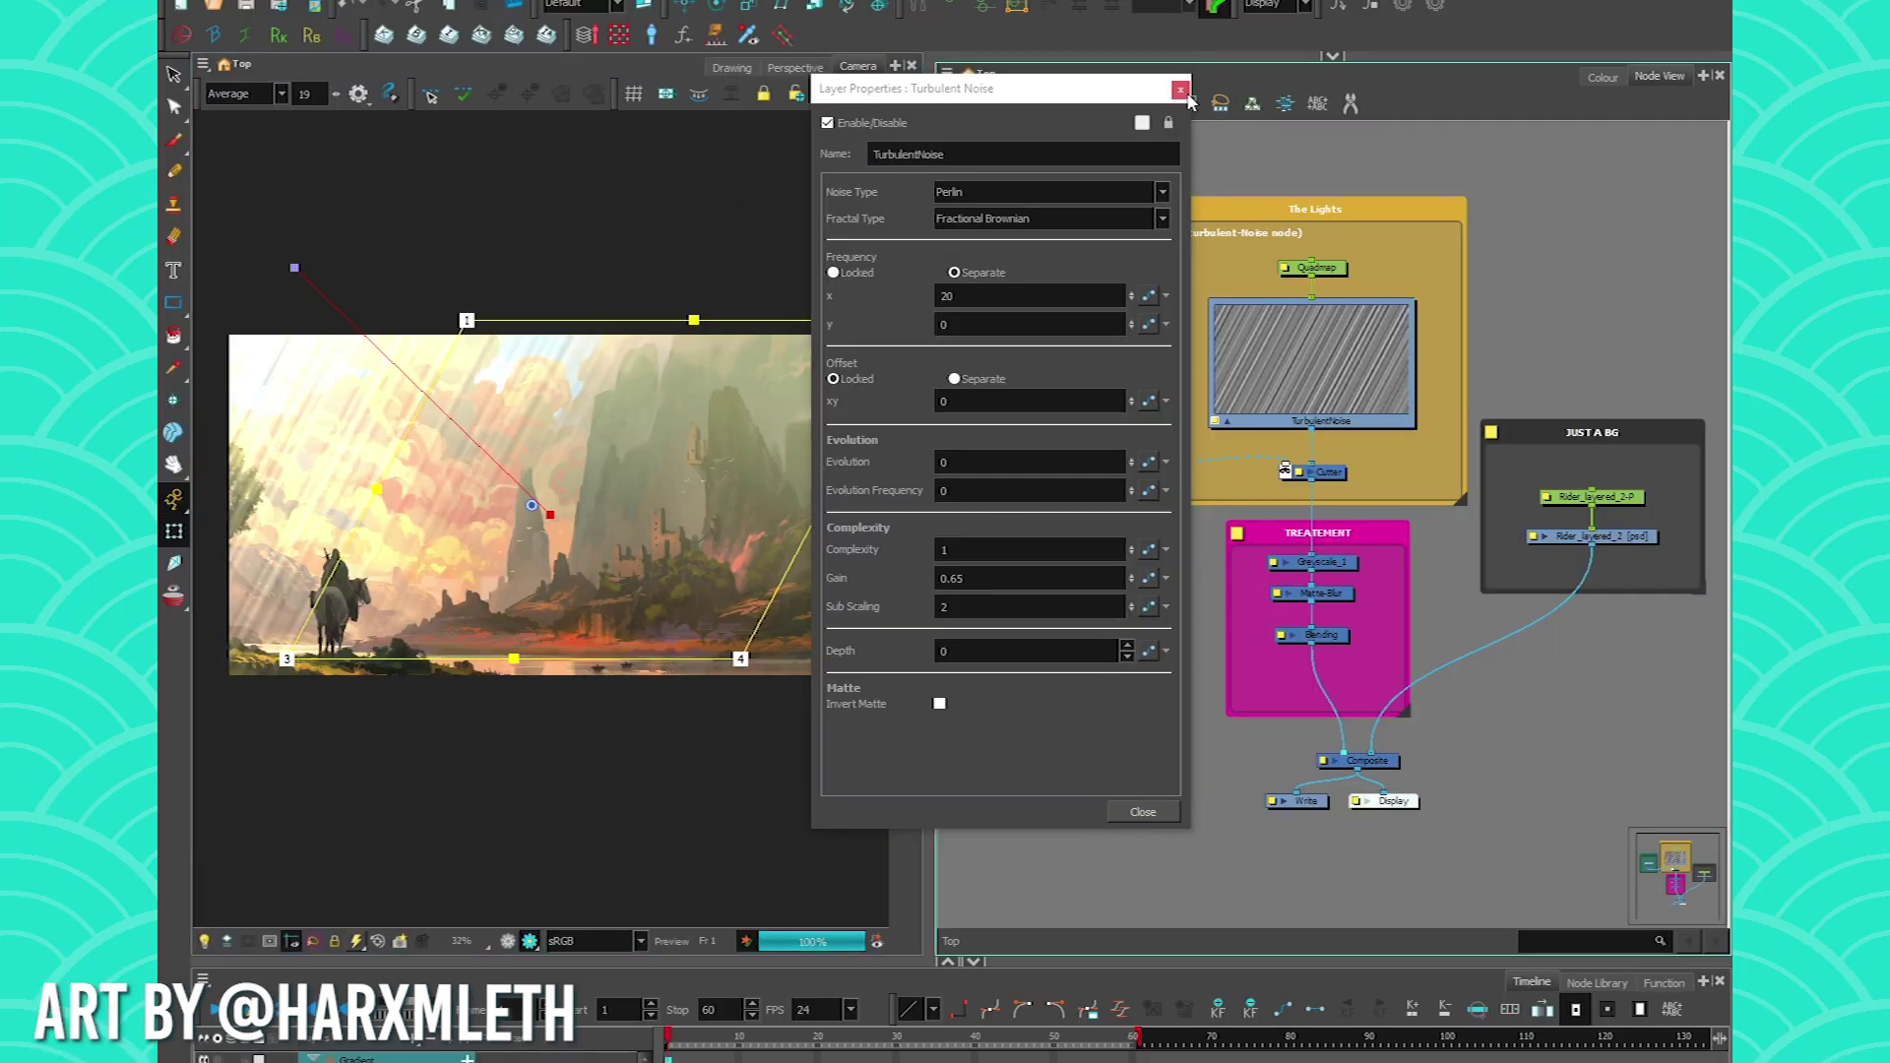
click(1437, 26)
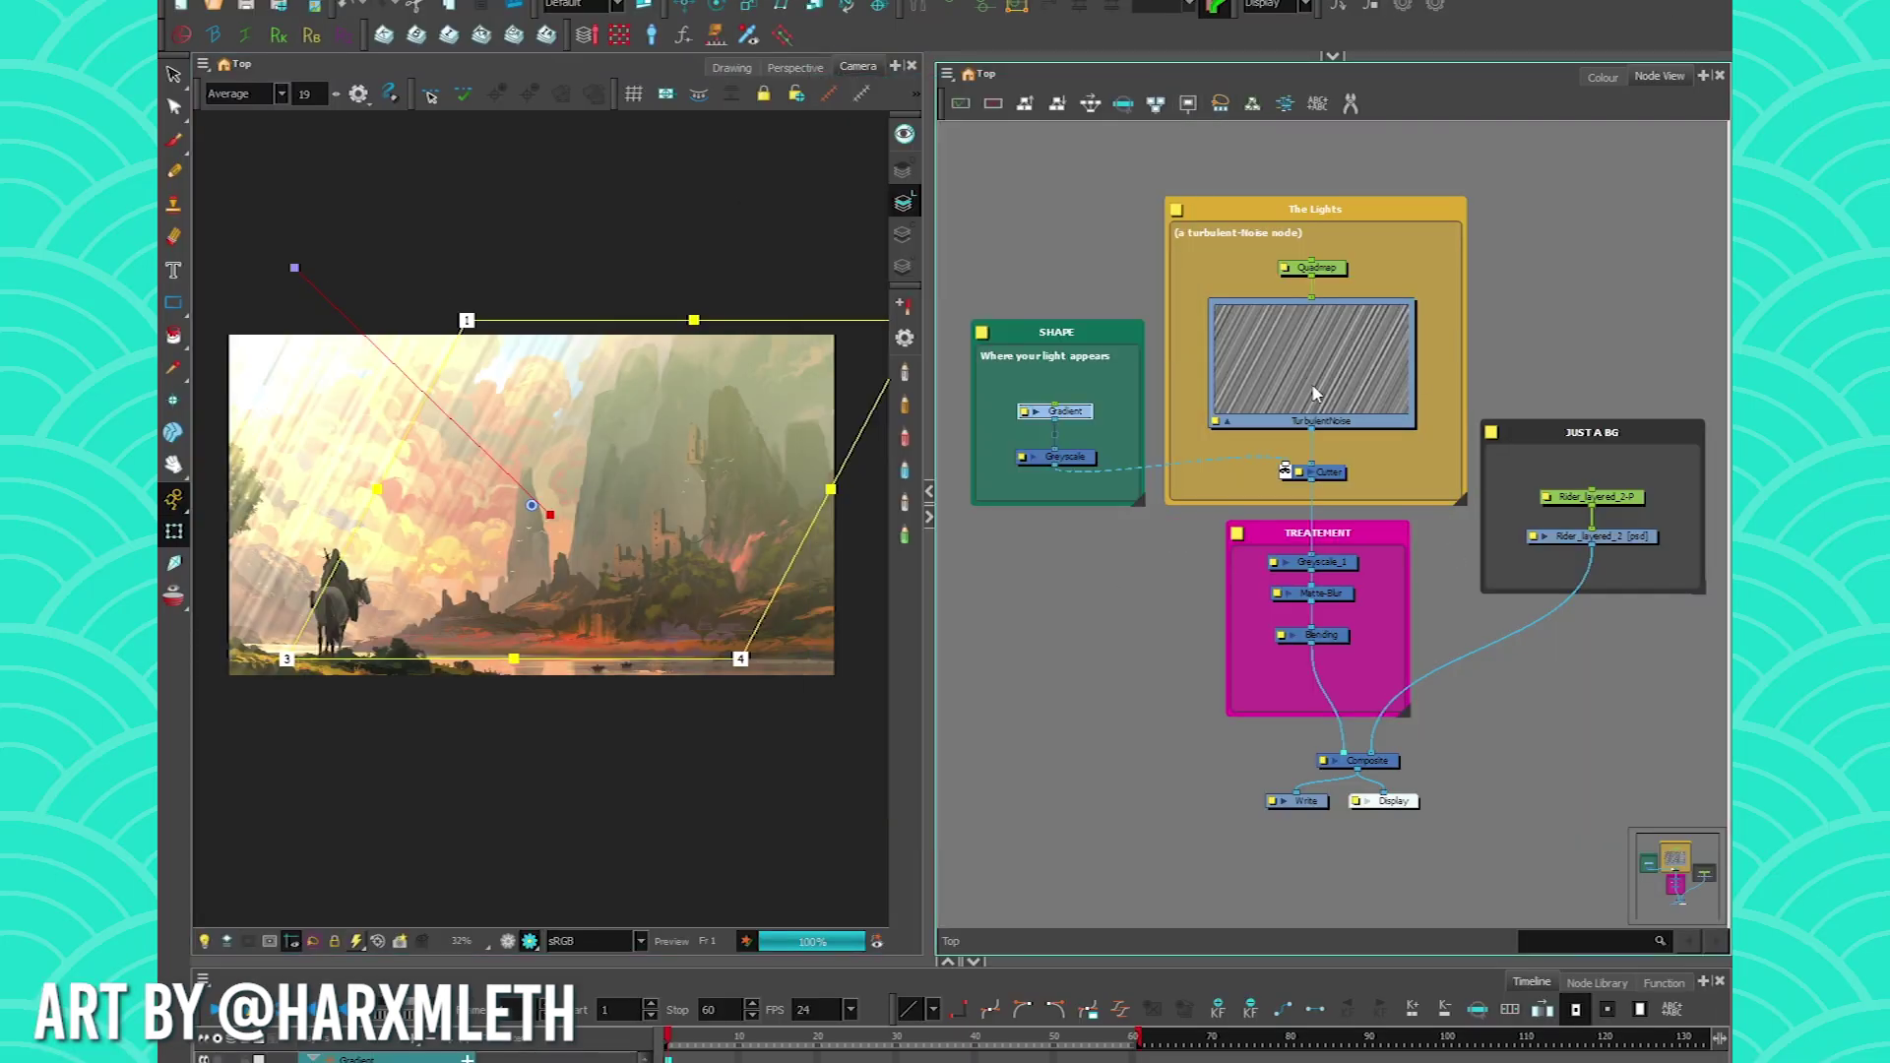